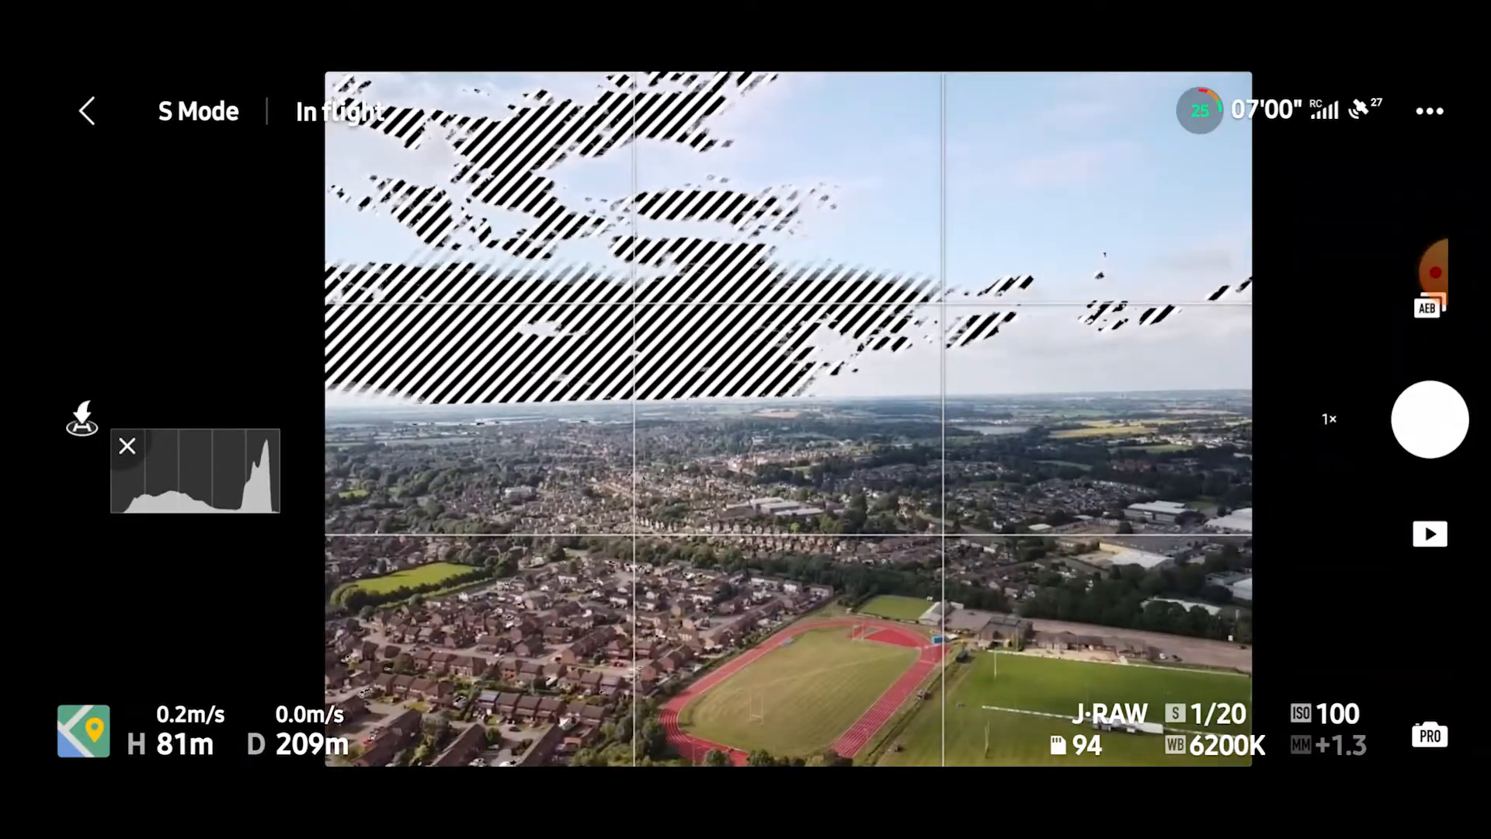
- Switch the drone camera from AEB photo to Pano mode with the Sphere option and start the capture
click(1429, 306)
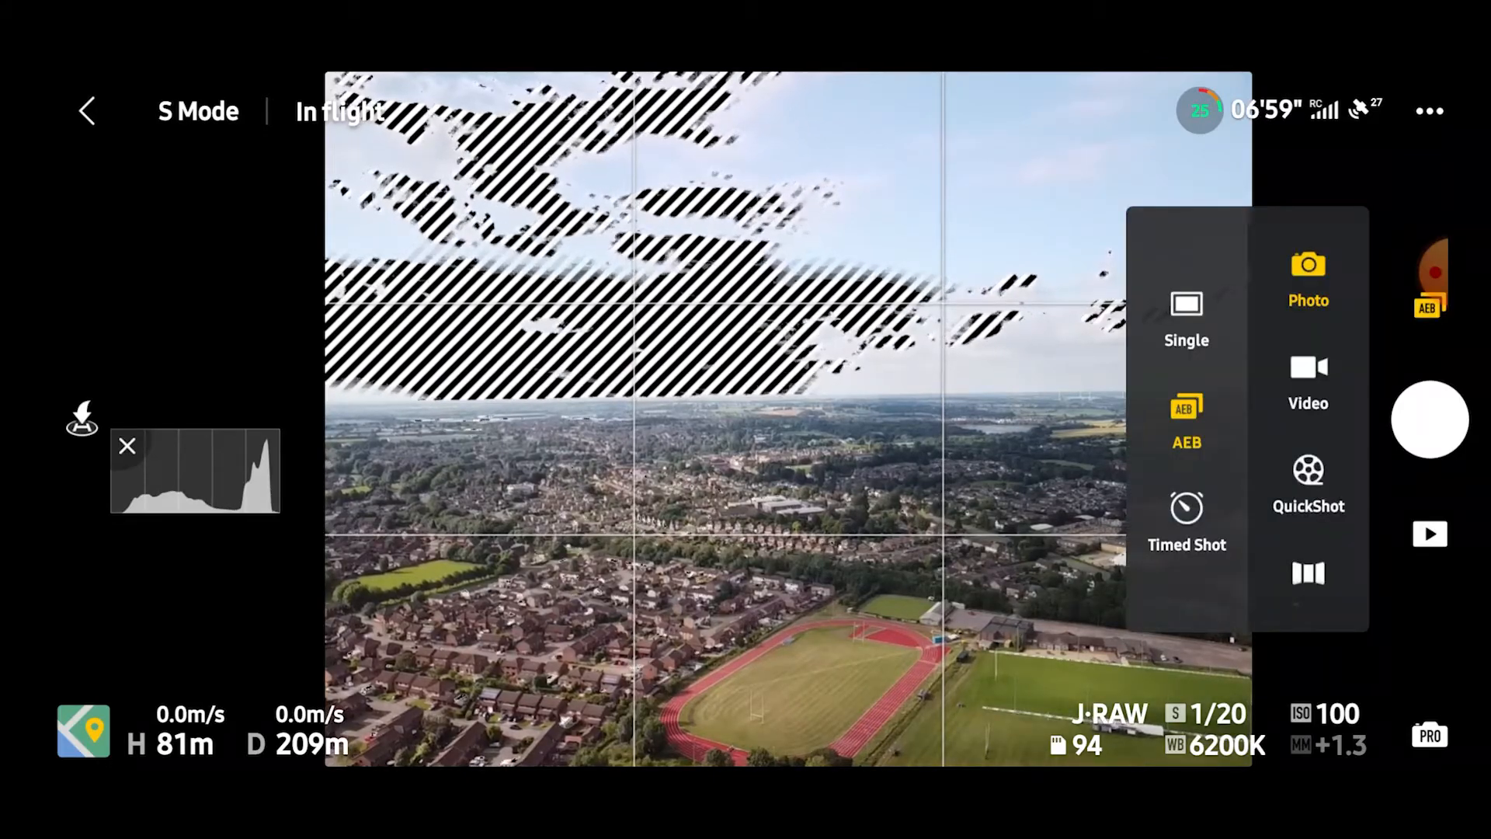
scroll(1309, 420, down, 1)
click(1309, 561)
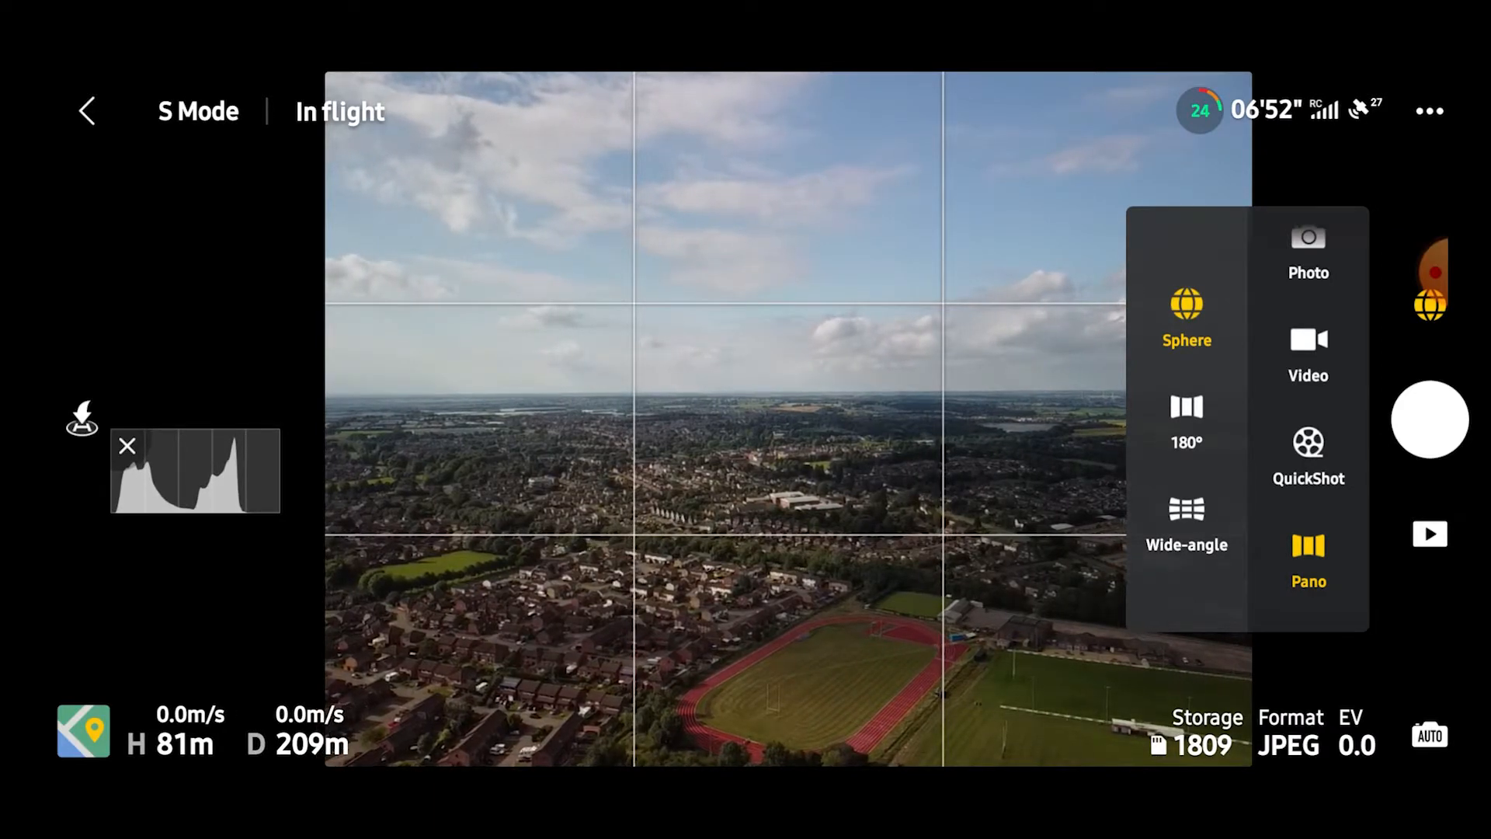
click(1430, 419)
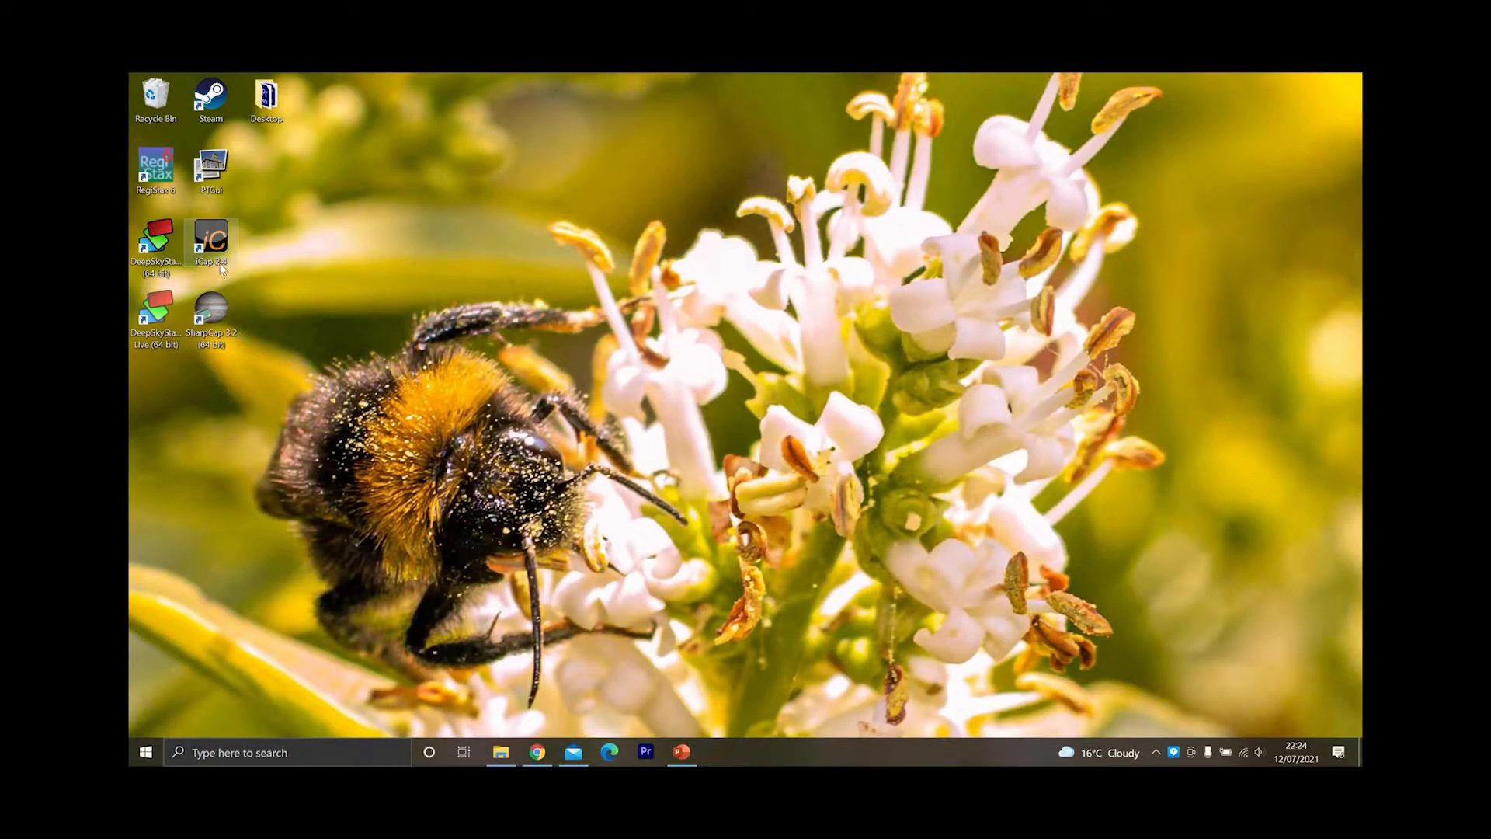
- Open the 100_0322 folder of drone photos on the computer and display DJI_0001 full size
double_click(262, 99)
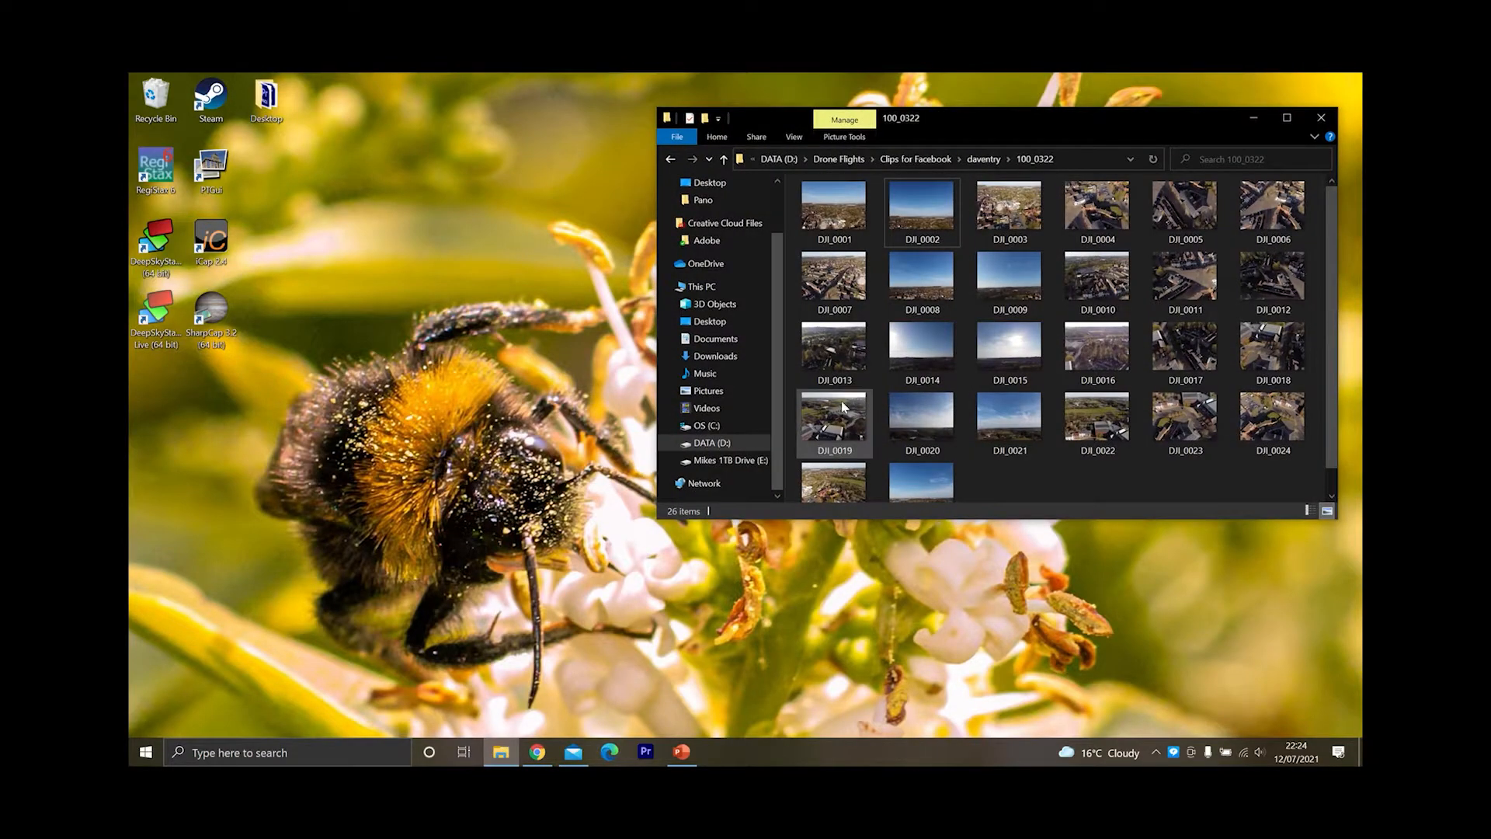
click(835, 218)
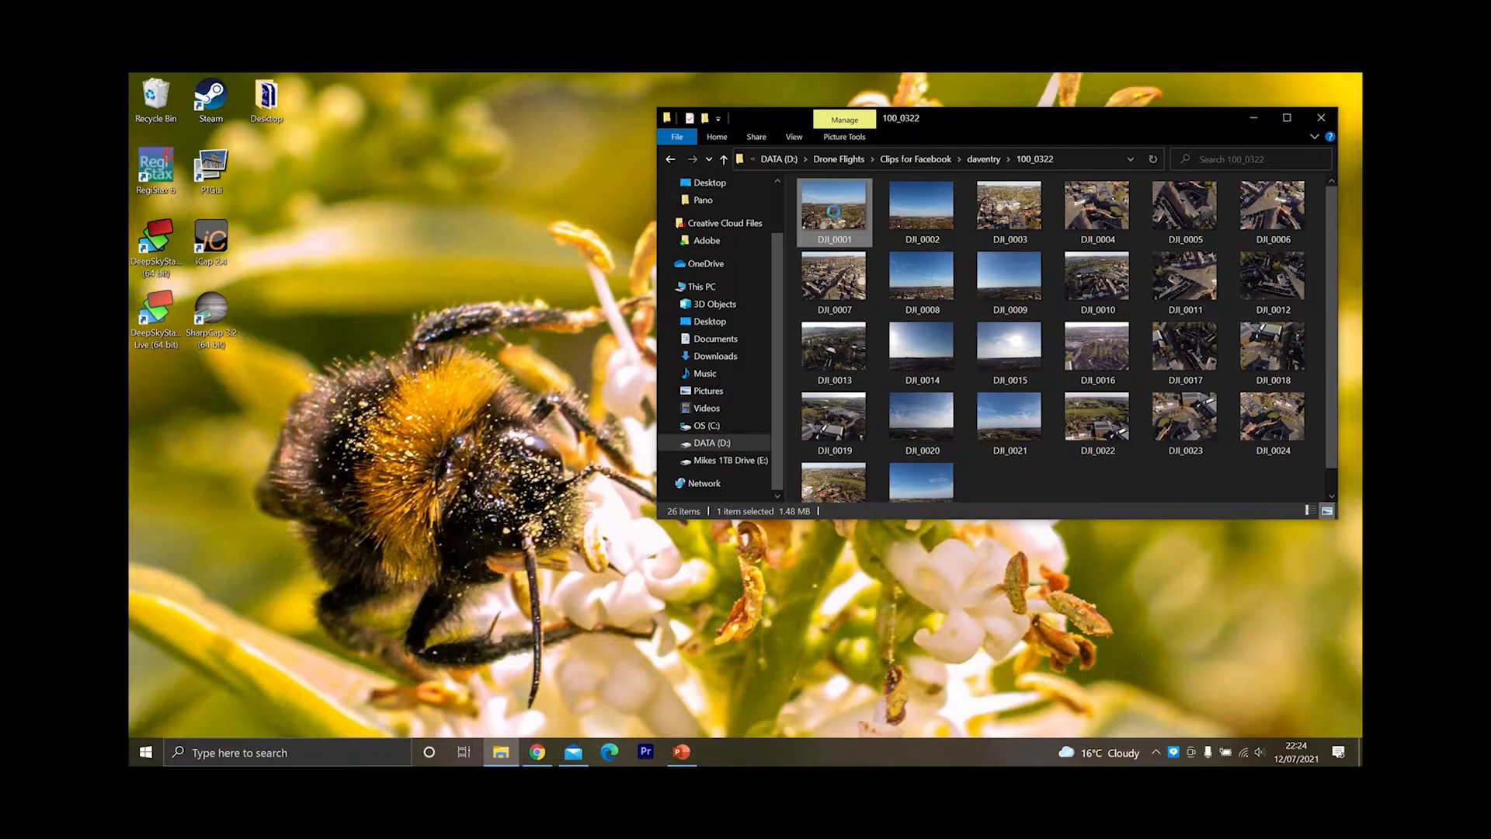
double_click(836, 217)
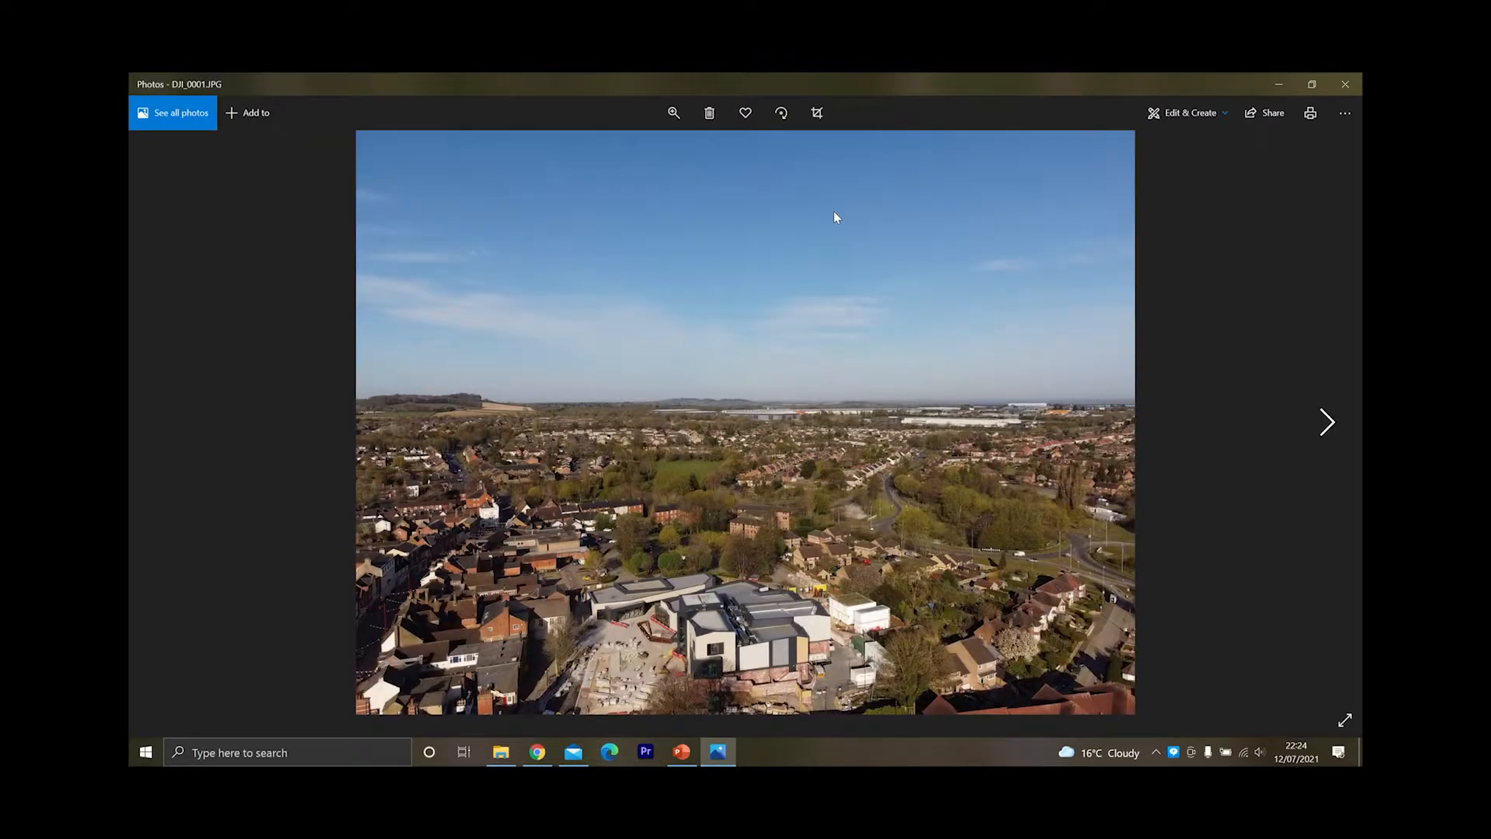
- Review the individual panorama shots one after another, starting from DJI_0001, and close the photo viewer
key(Right)
key(Right)
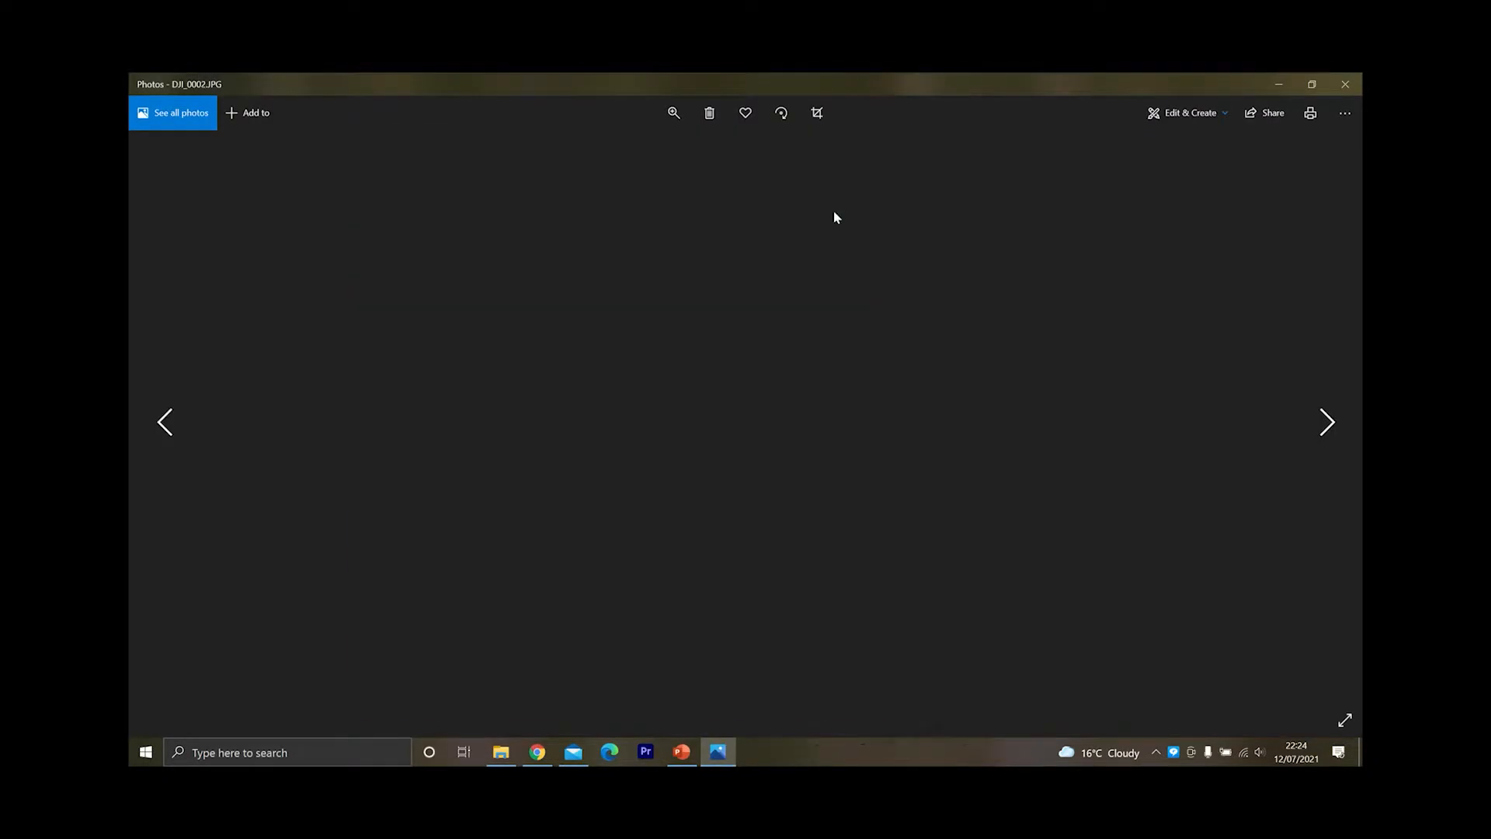
key(Right)
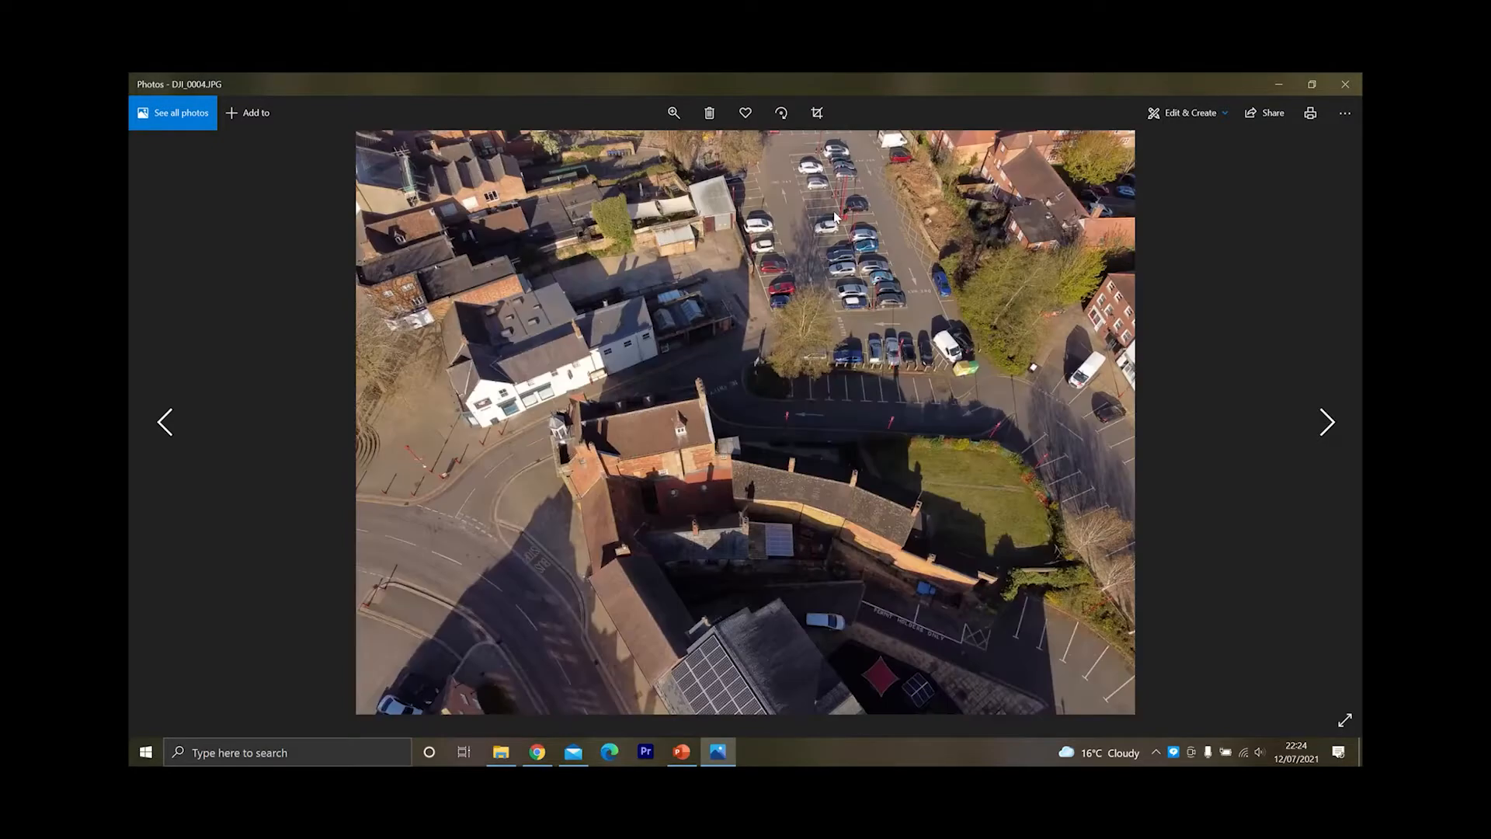
key(Right)
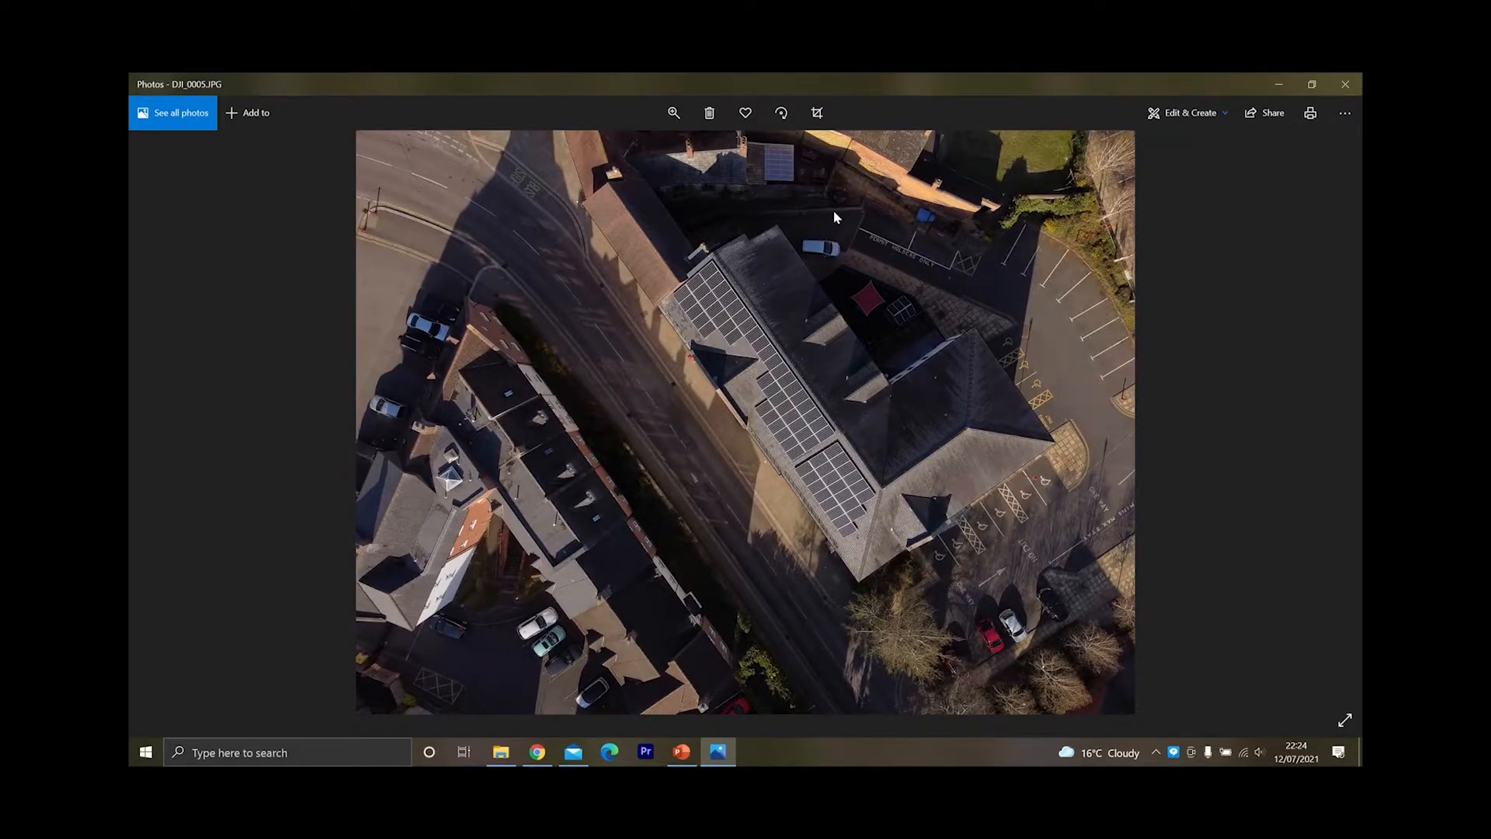
key(Right)
key(Right)
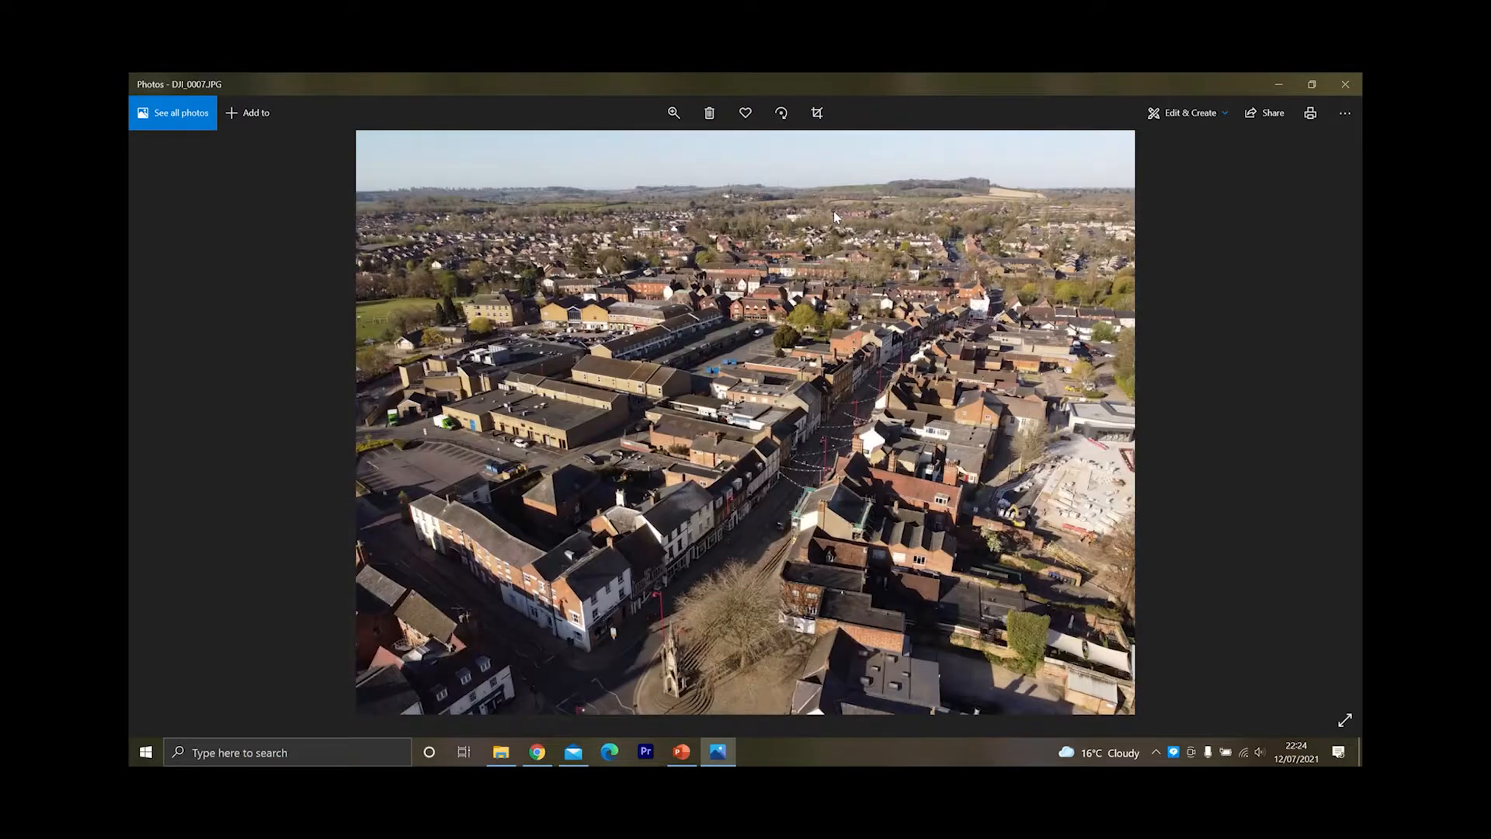
key(Right)
key(Right)
key(Right)
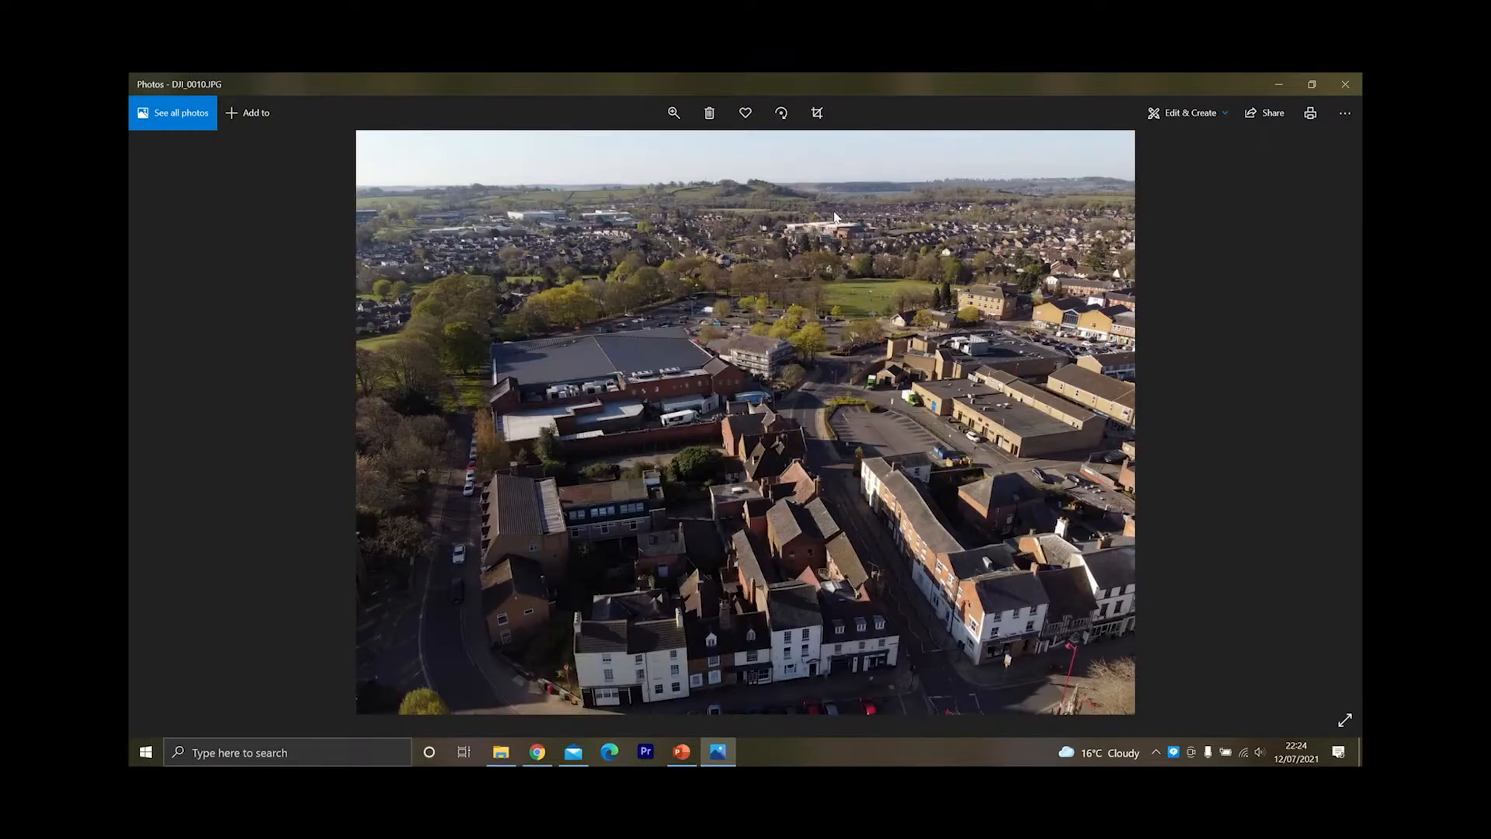
key(Right)
key(Right)
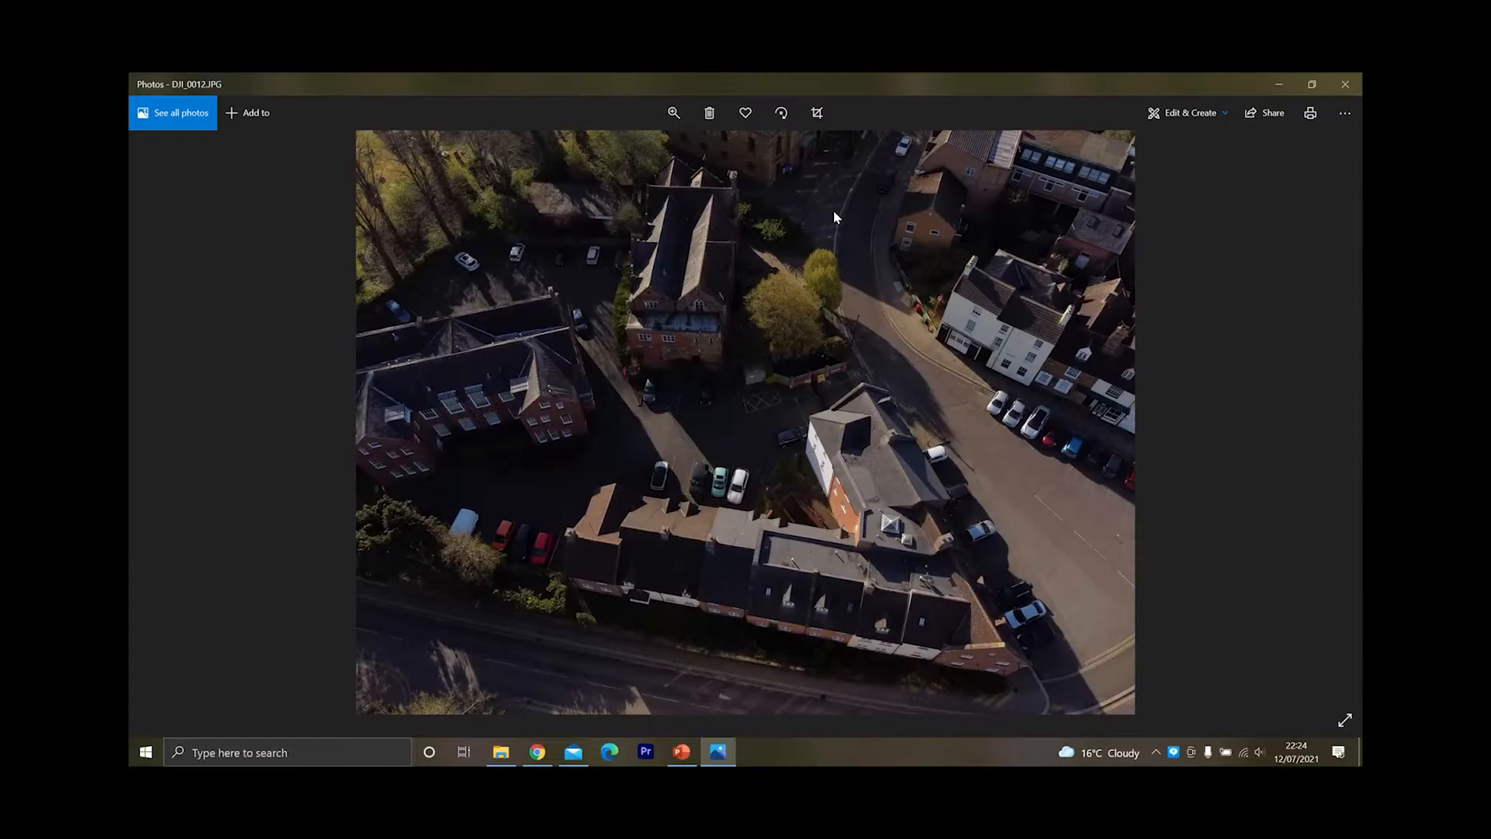
key(Right)
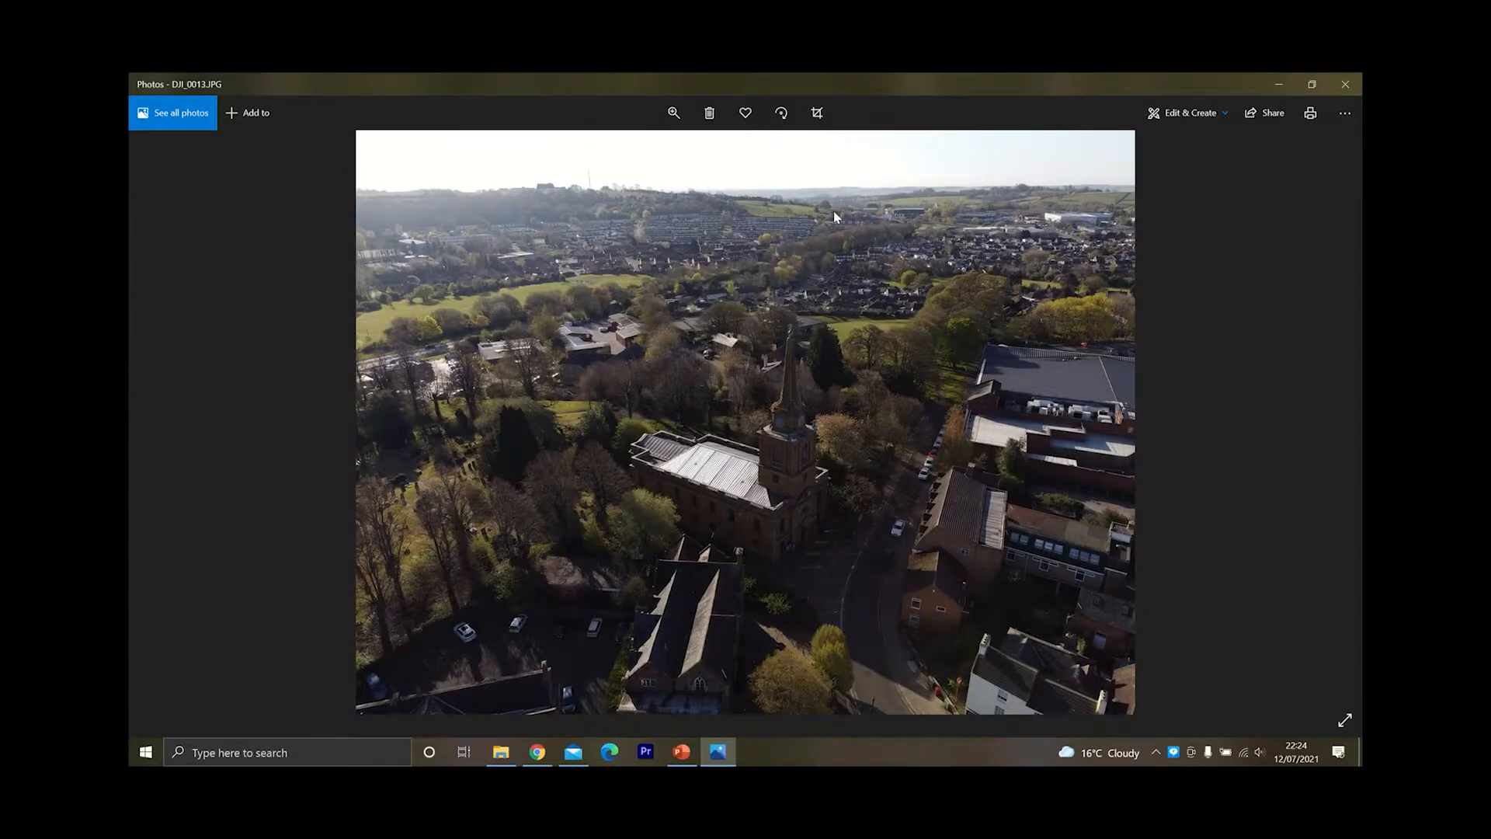
key(Right)
click(1345, 84)
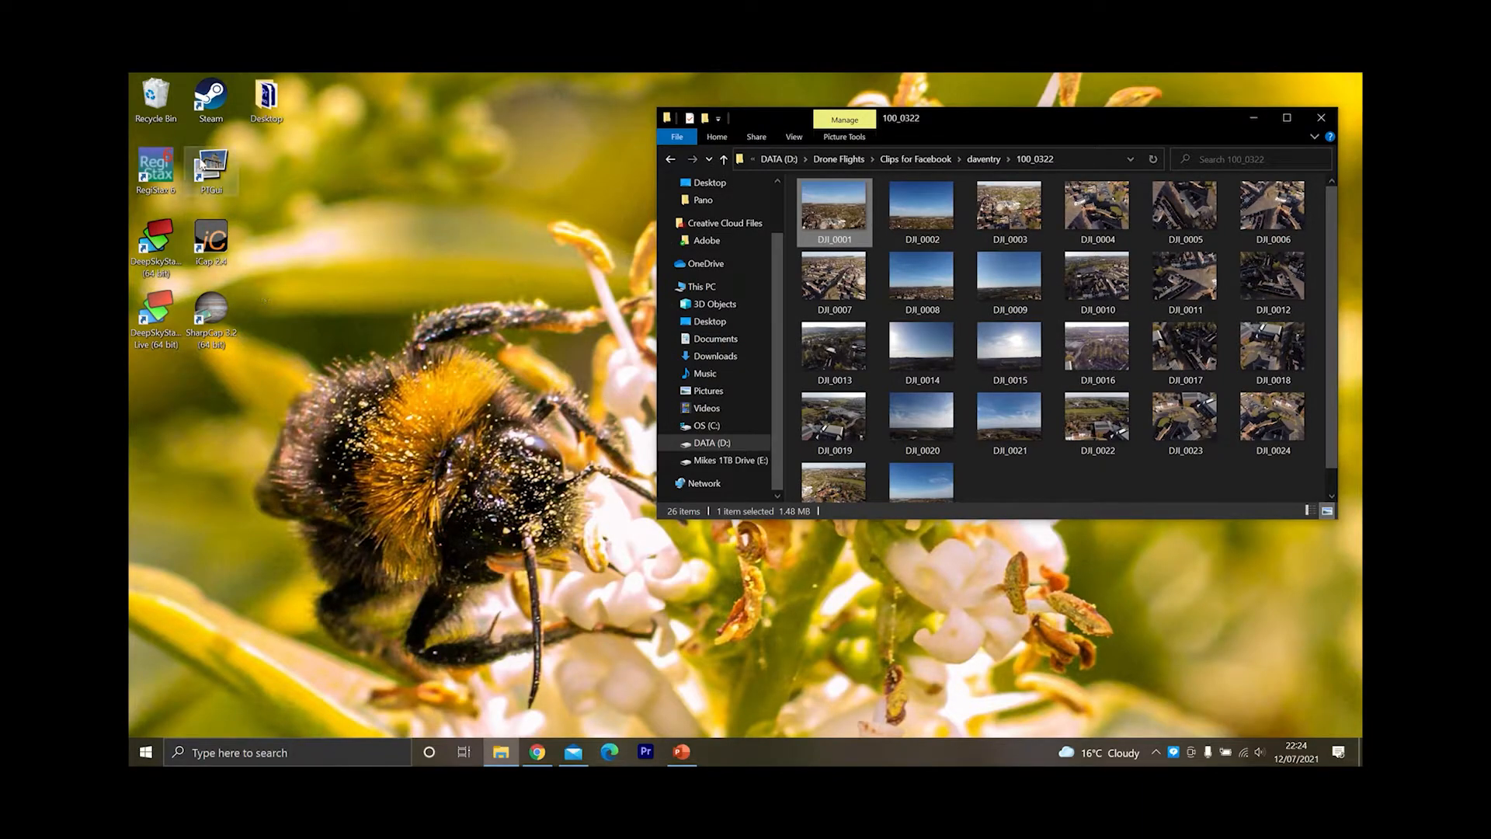
- Switch to PTGui and load photos DJI_0001 to DJI_0026 from the 100_0322 folder as source images
click(198, 186)
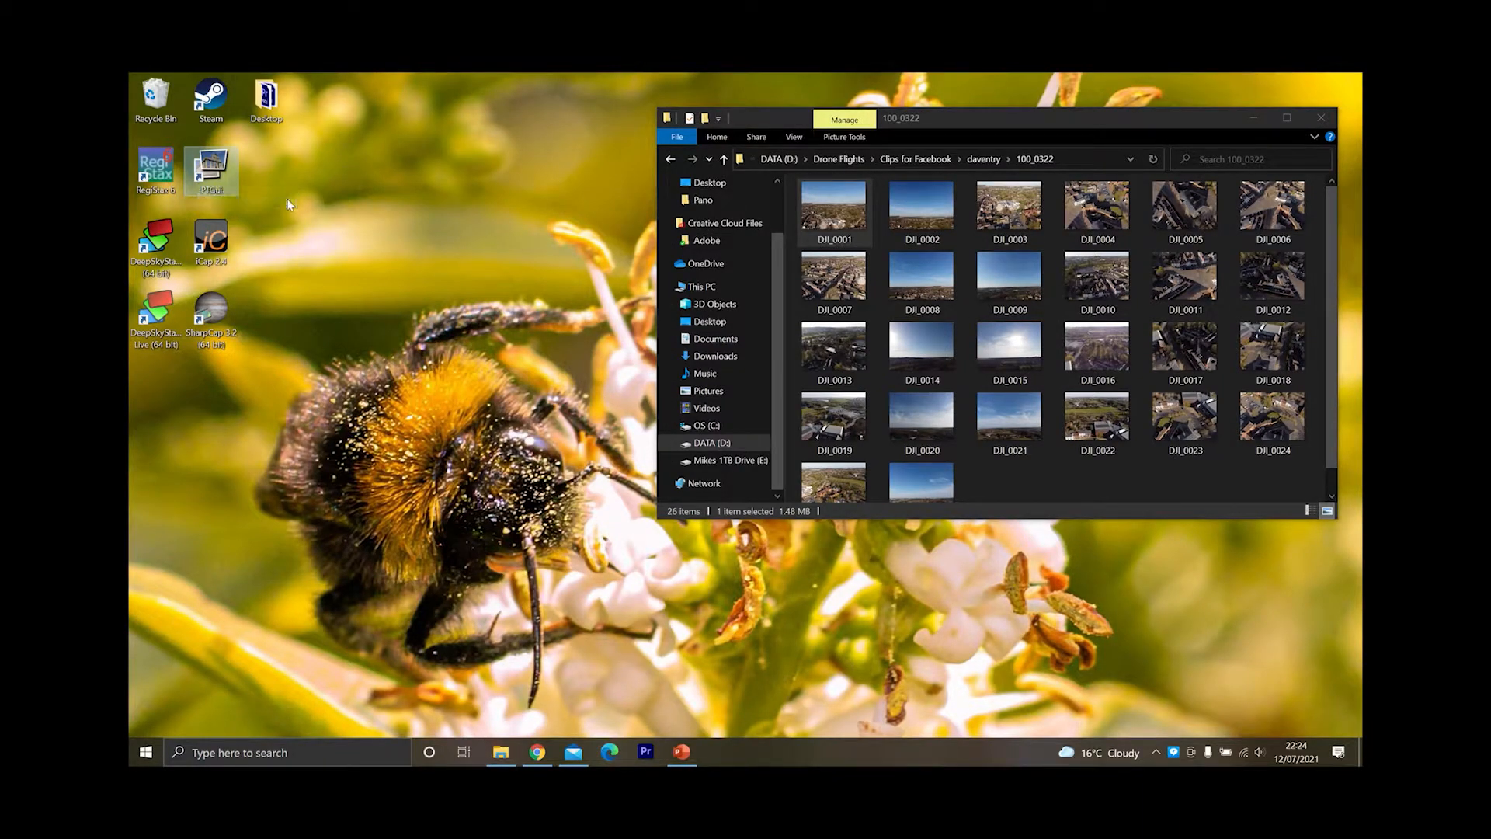
double_click(215, 166)
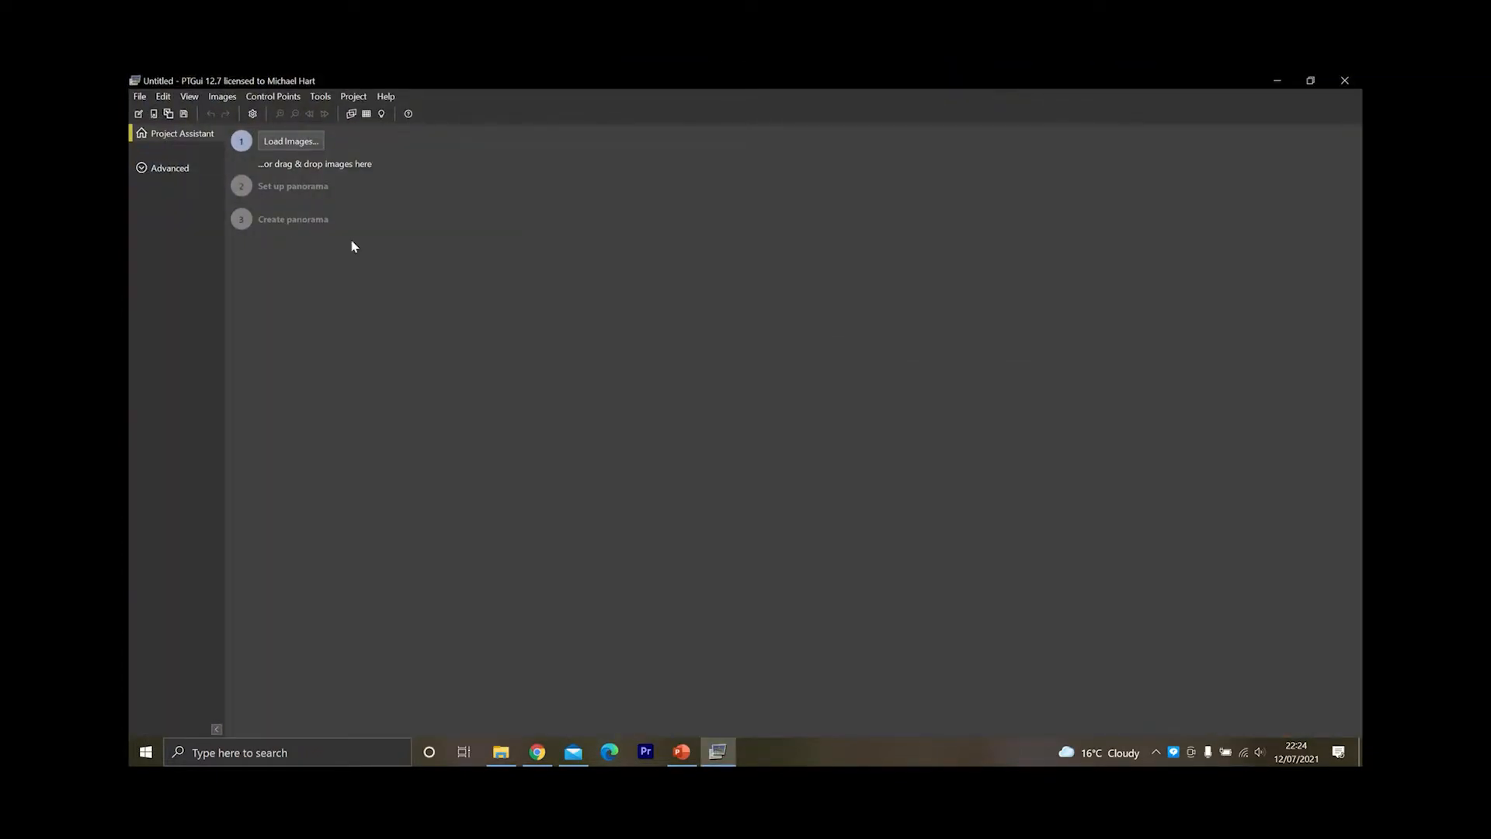
click(304, 146)
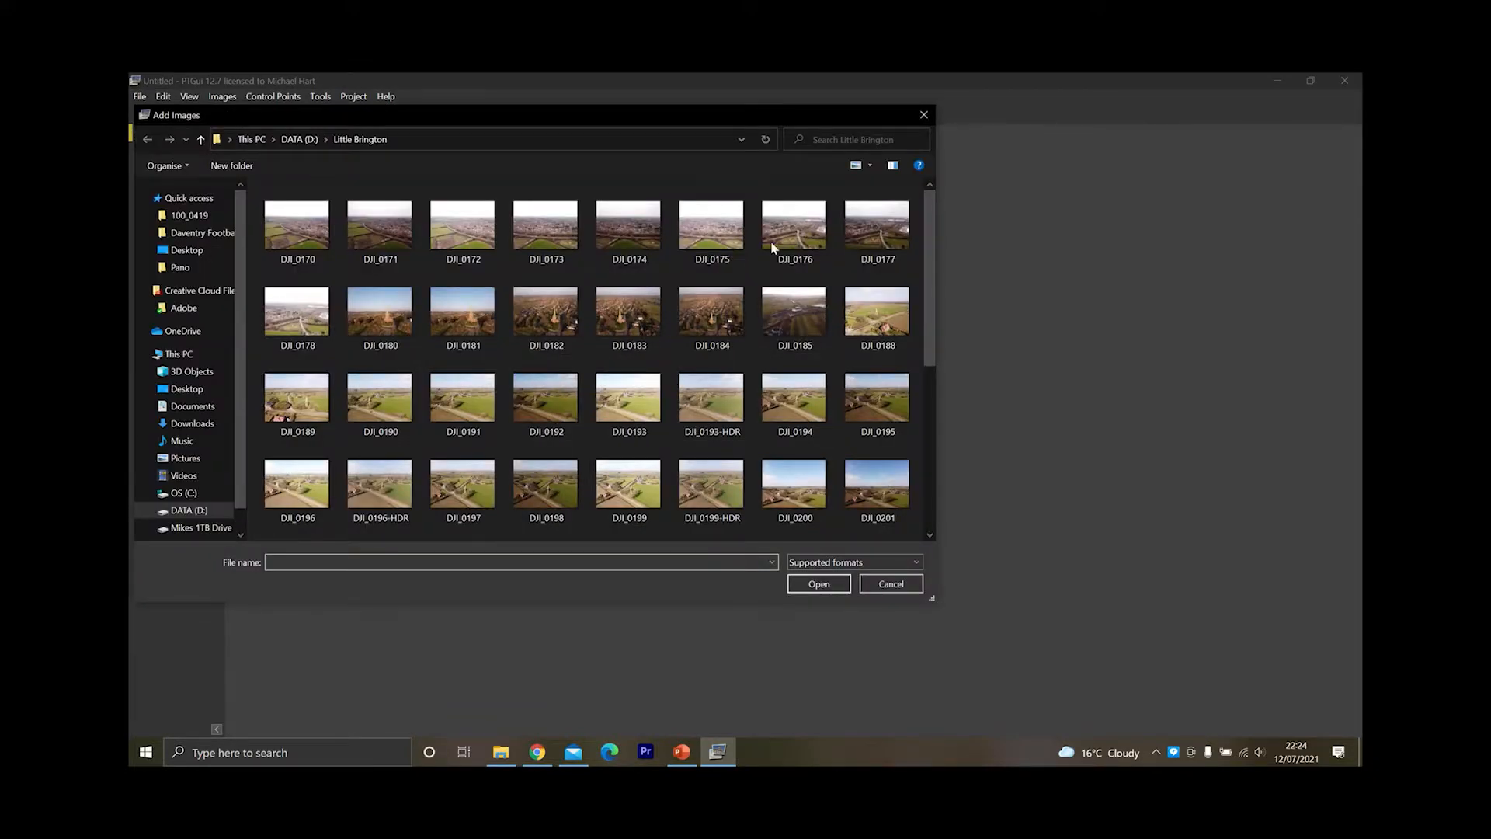
click(924, 115)
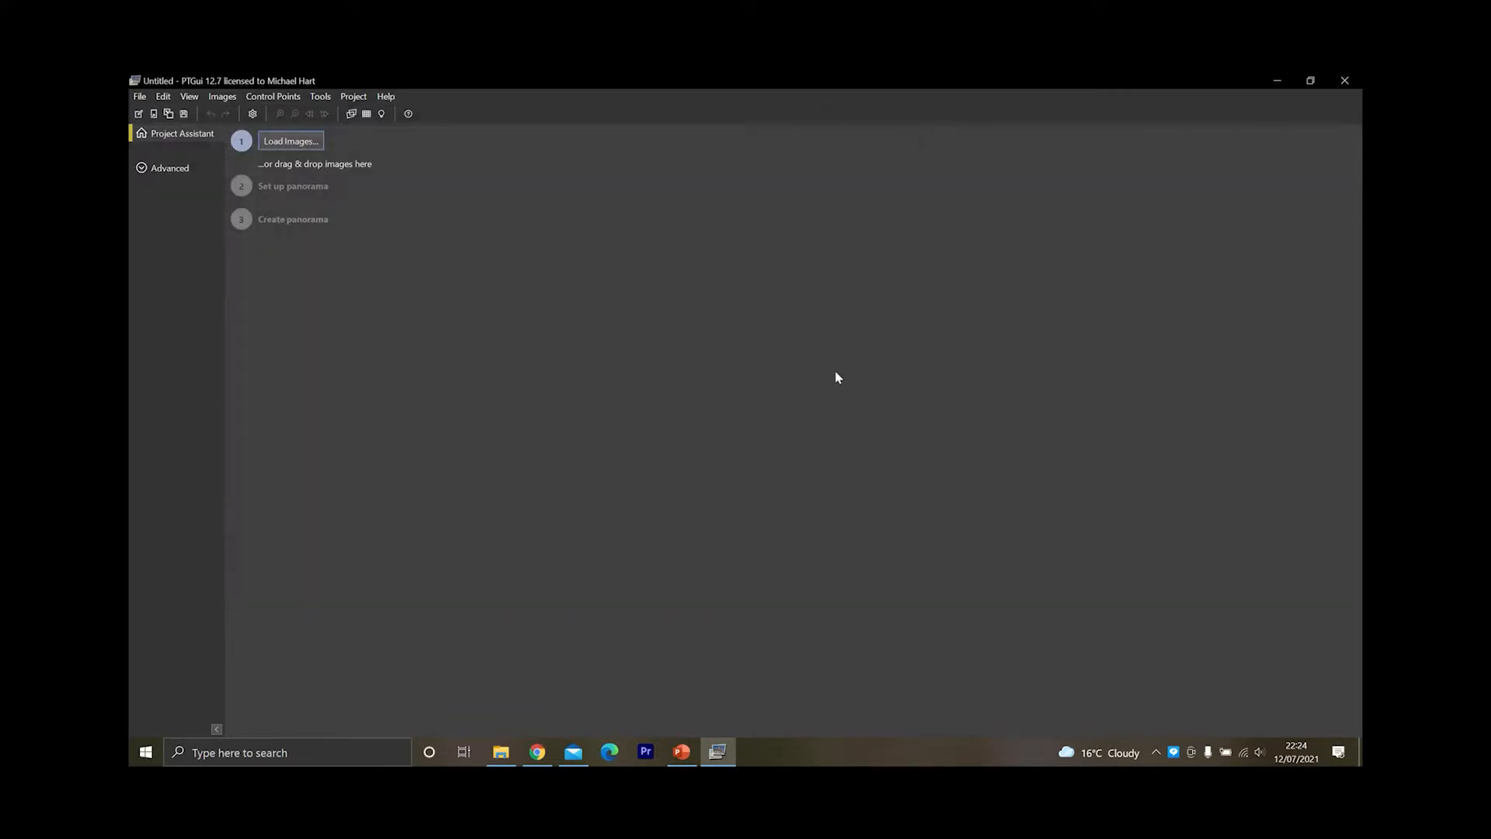
key(alt+Tab)
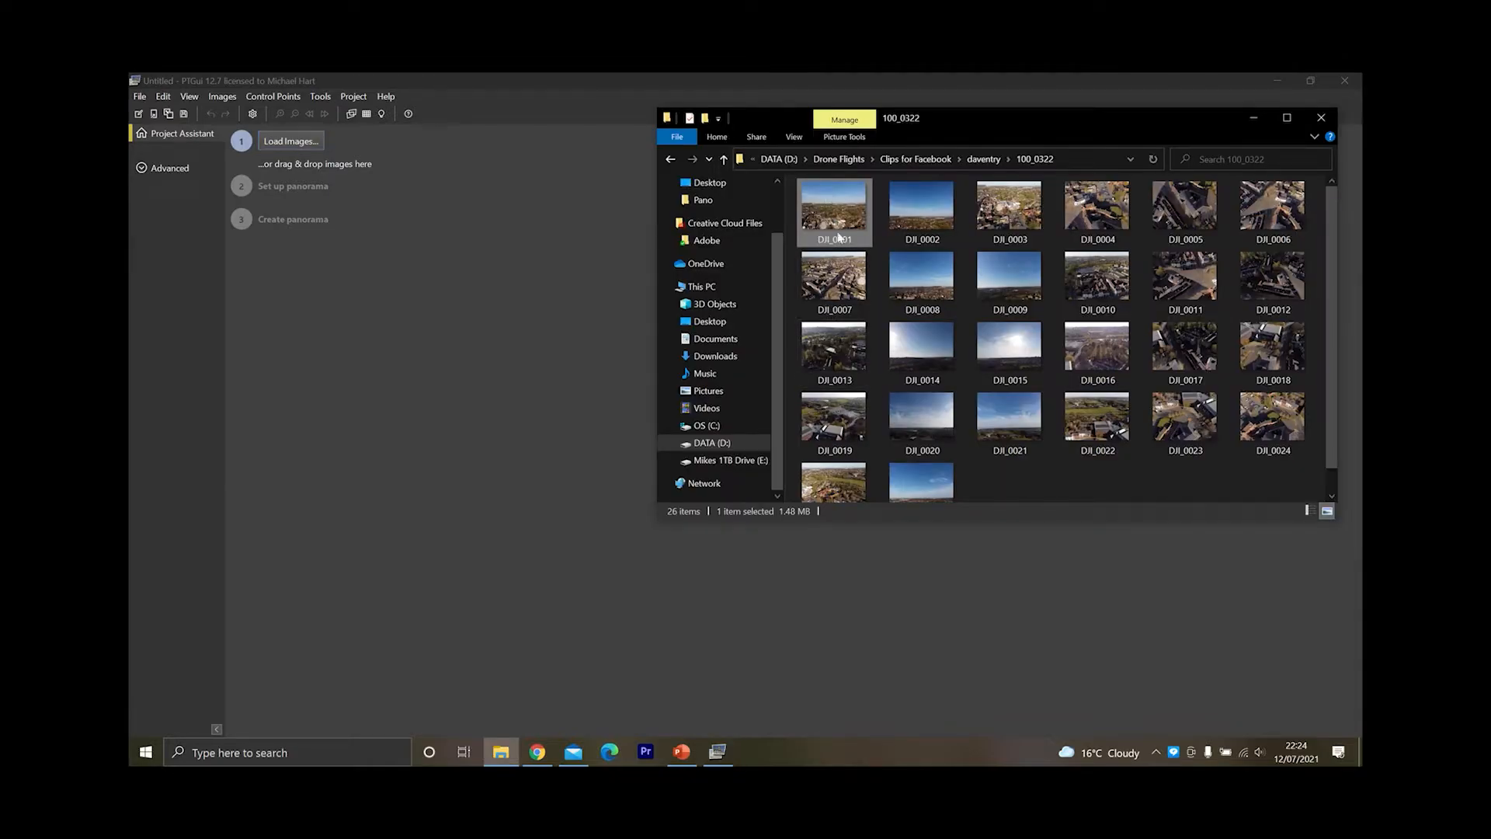
shift+click(907, 479)
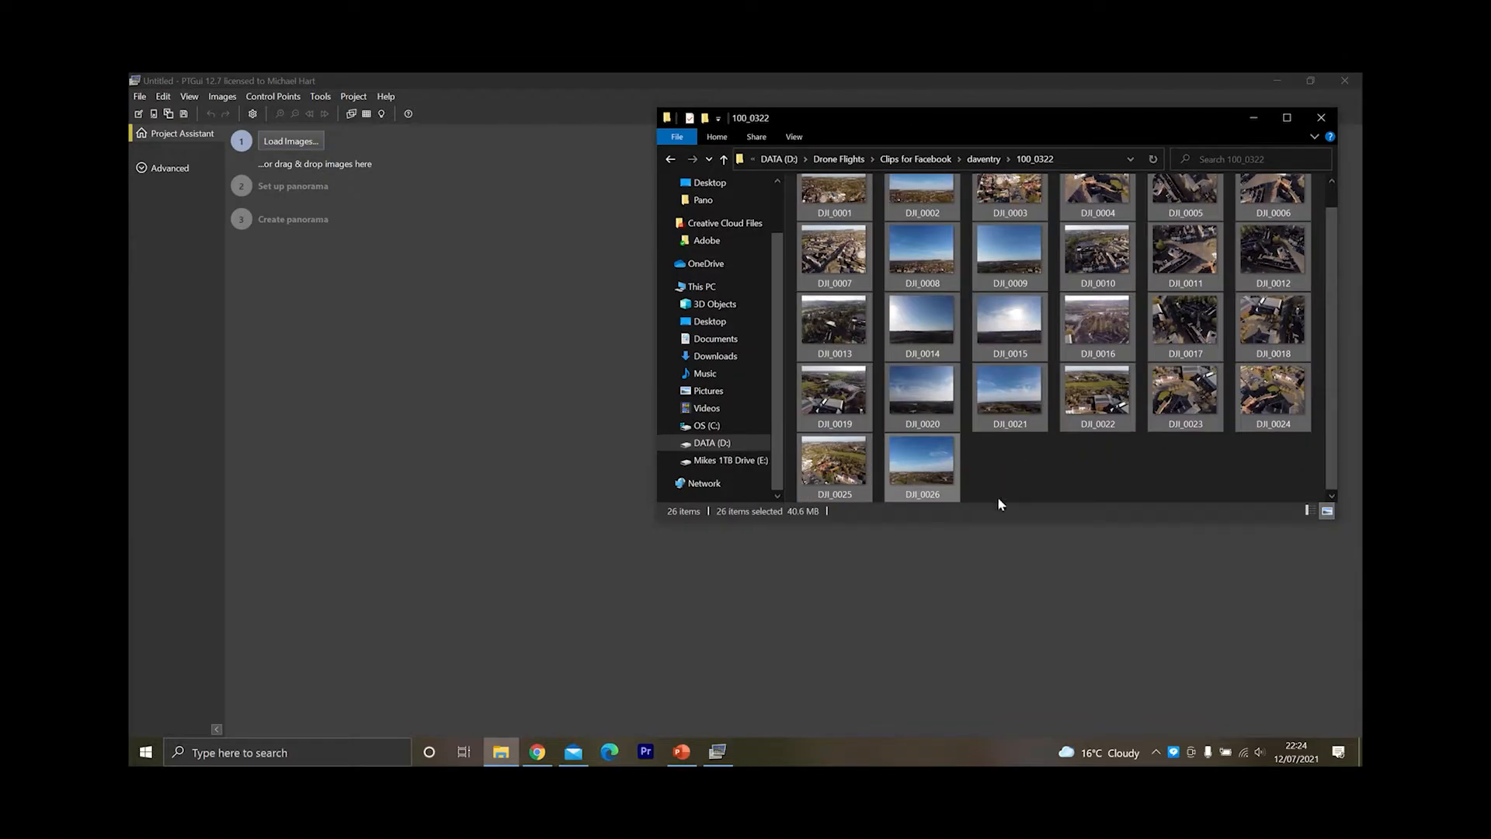
drag(845, 195, 449, 309)
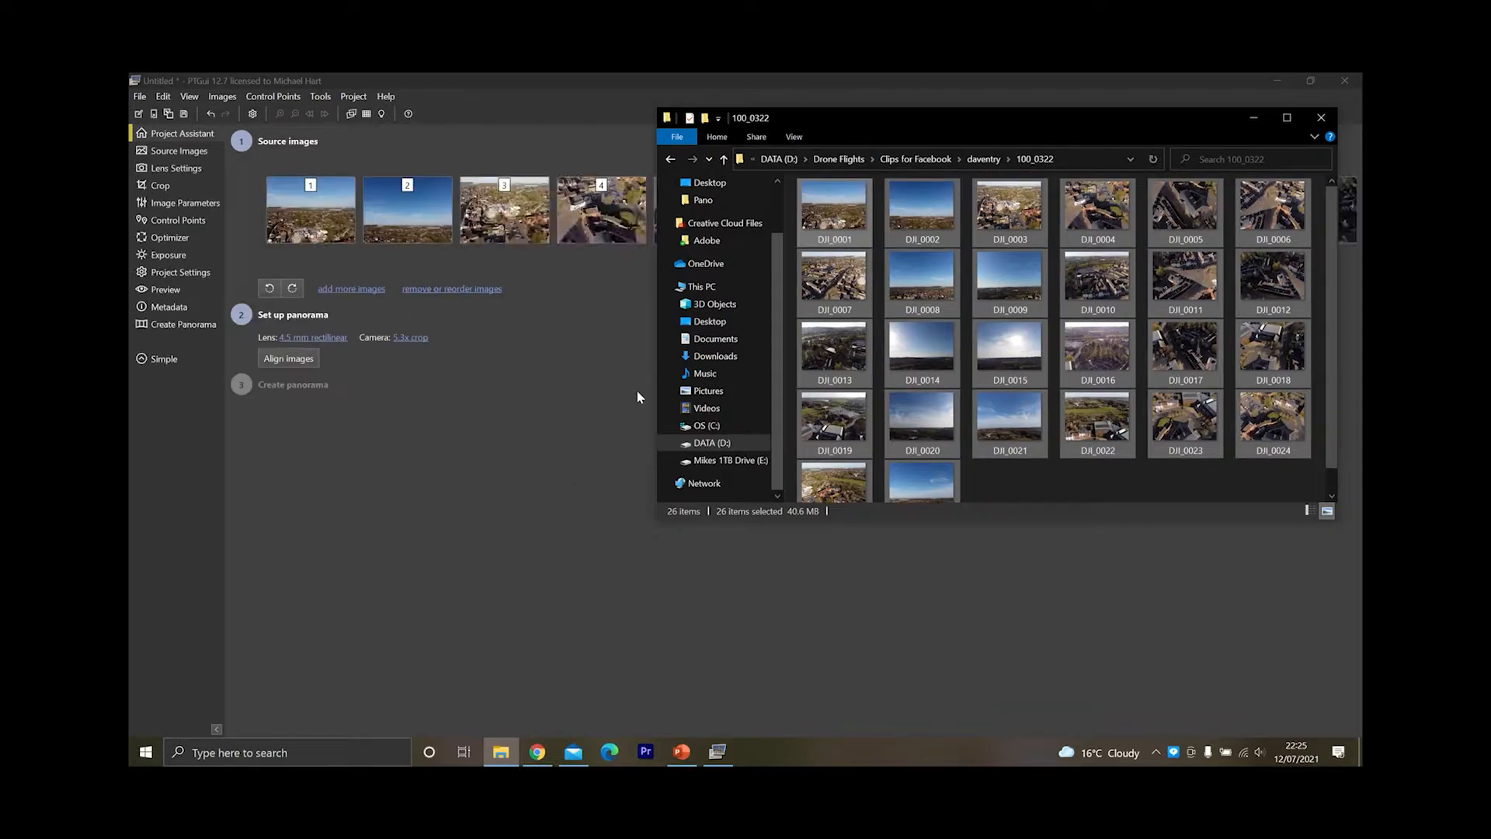
click(494, 575)
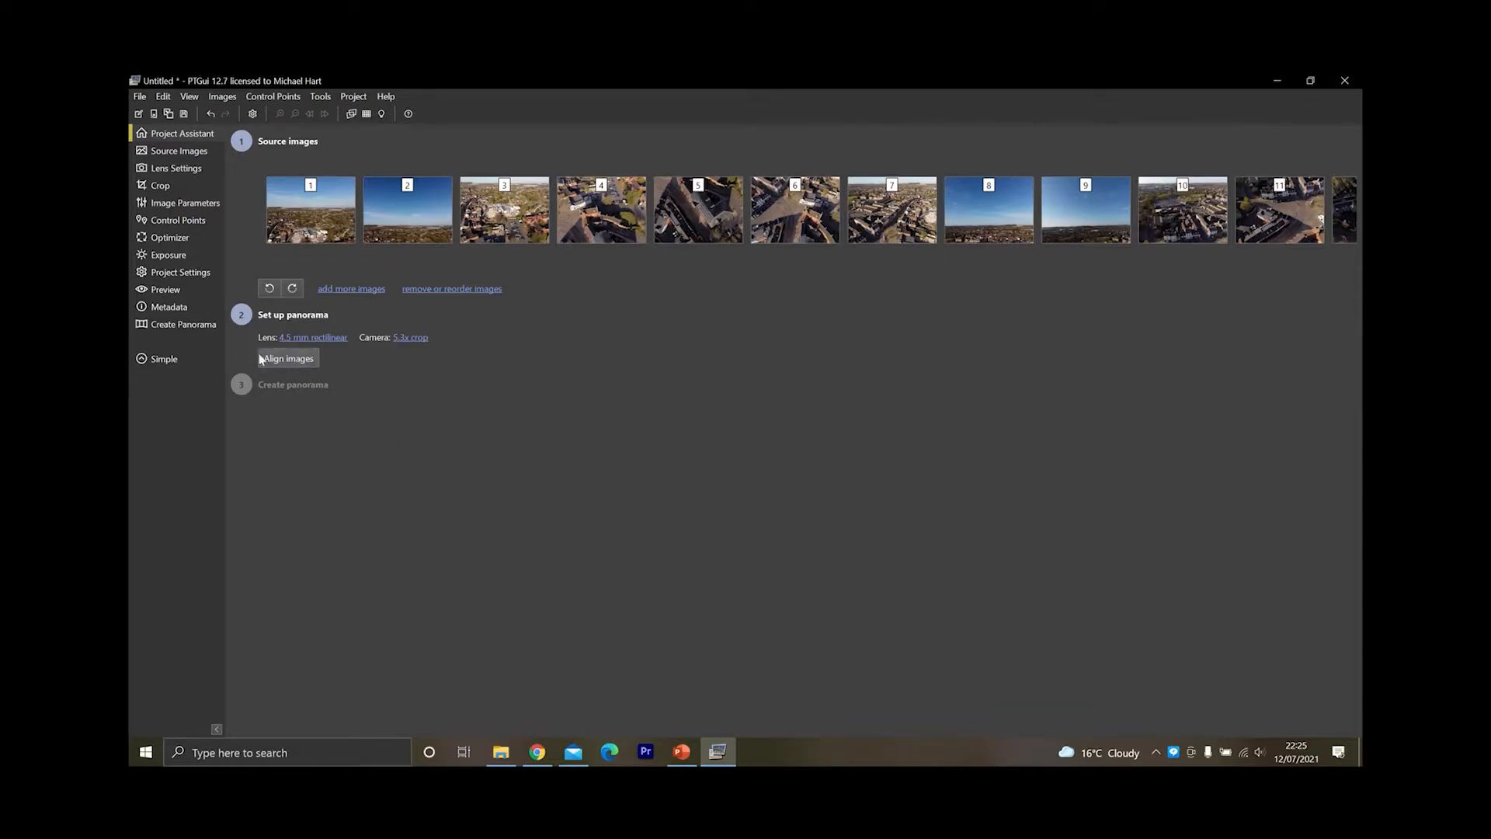
- Check the lens focal length setting and the available lens types without changing them
click(307, 342)
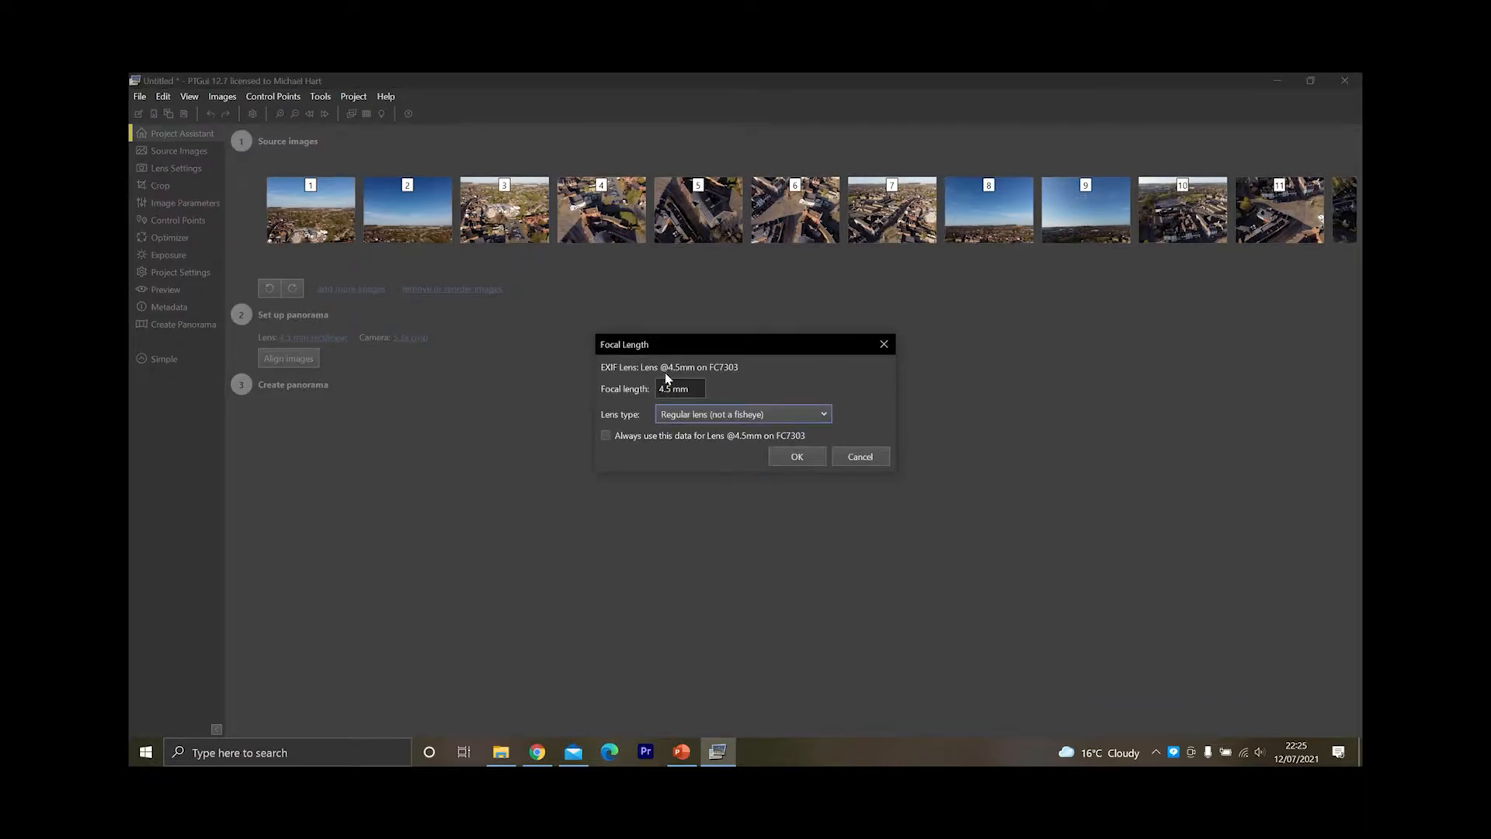
click(823, 414)
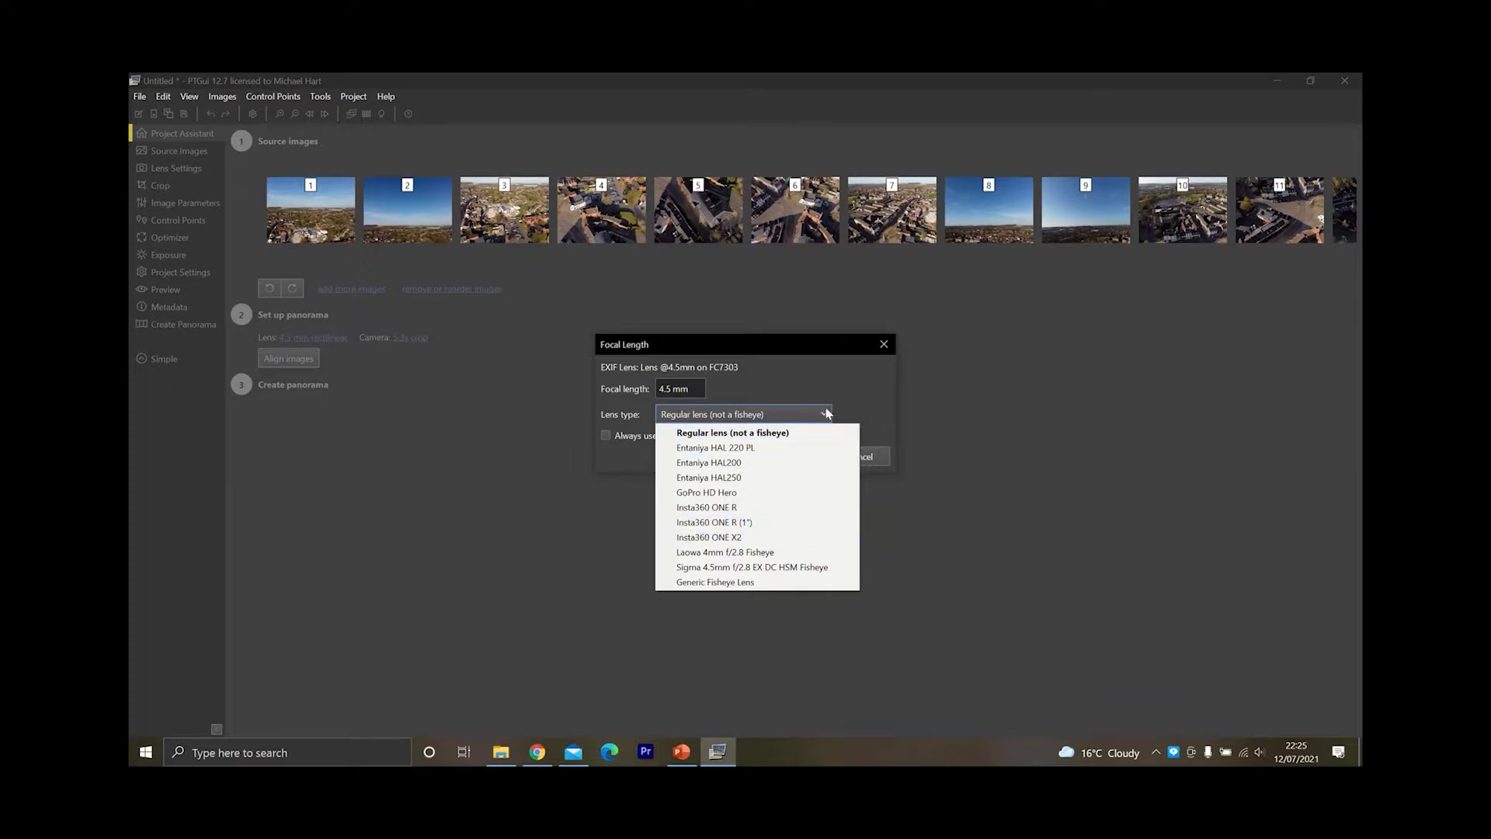
click(883, 344)
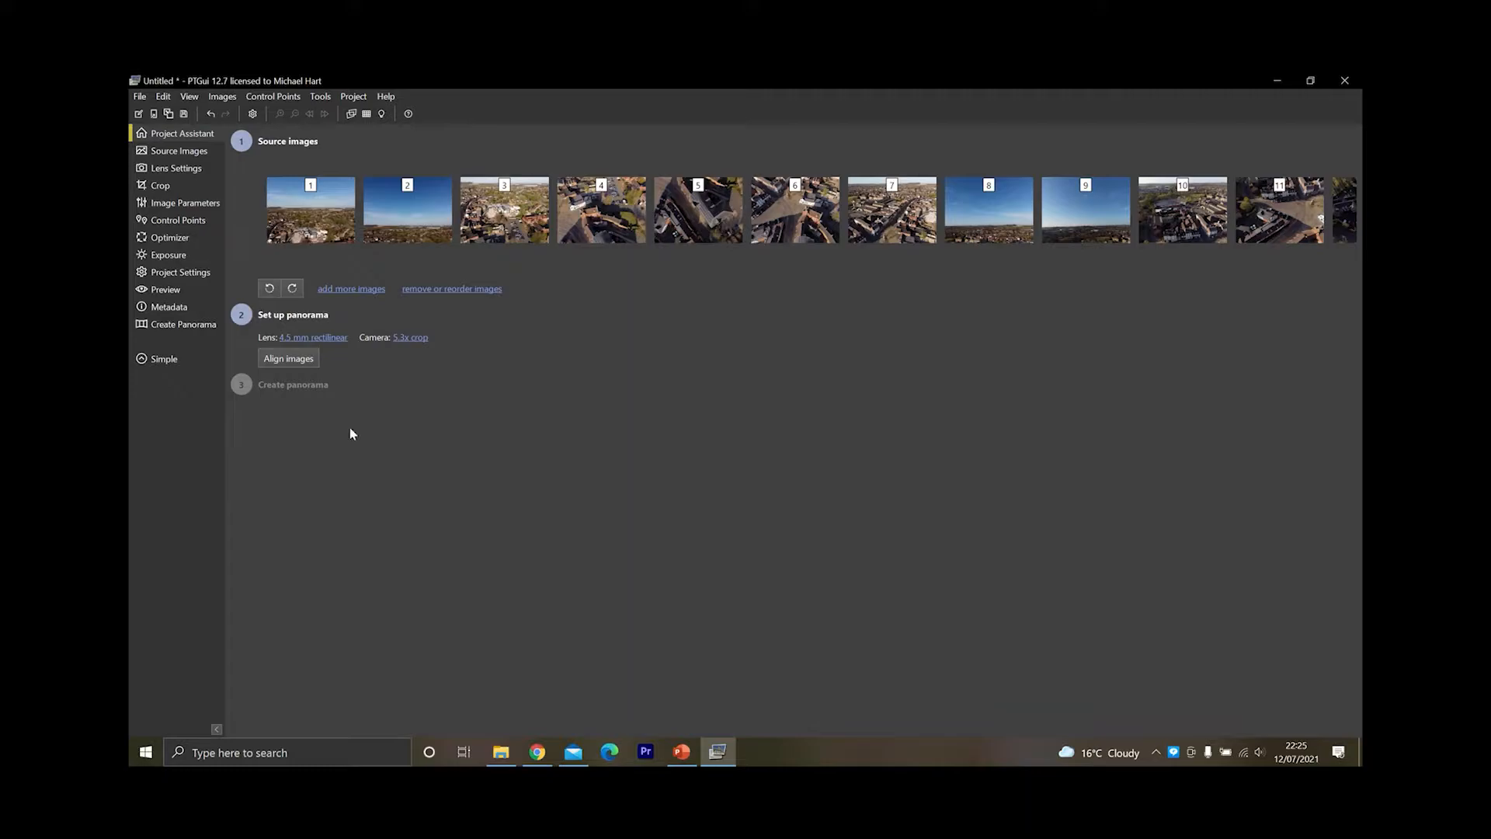
- Align the source images and choose the Equirectangular projection for the panorama
click(294, 360)
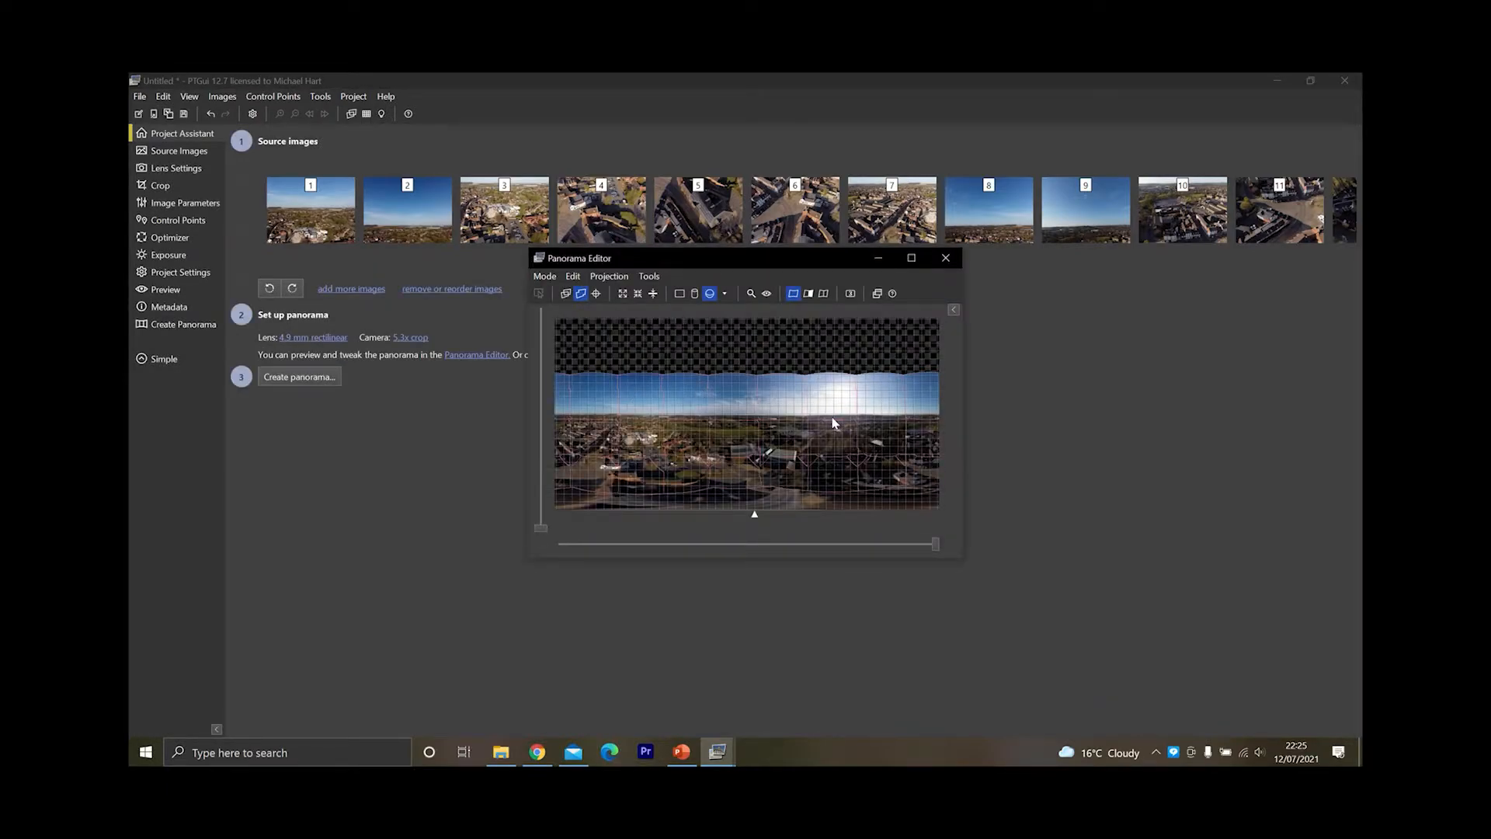
click(725, 295)
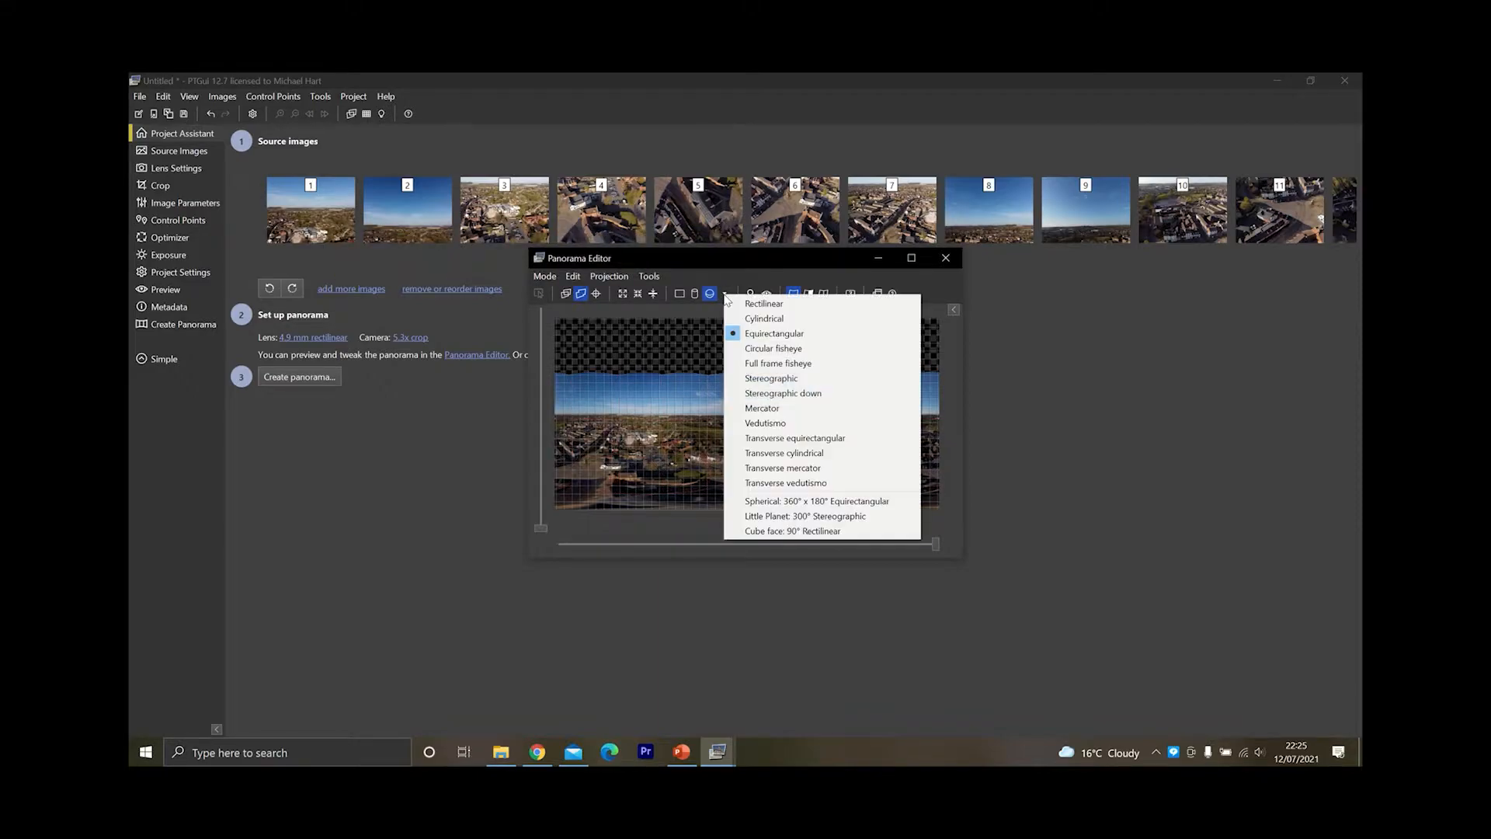
click(805, 335)
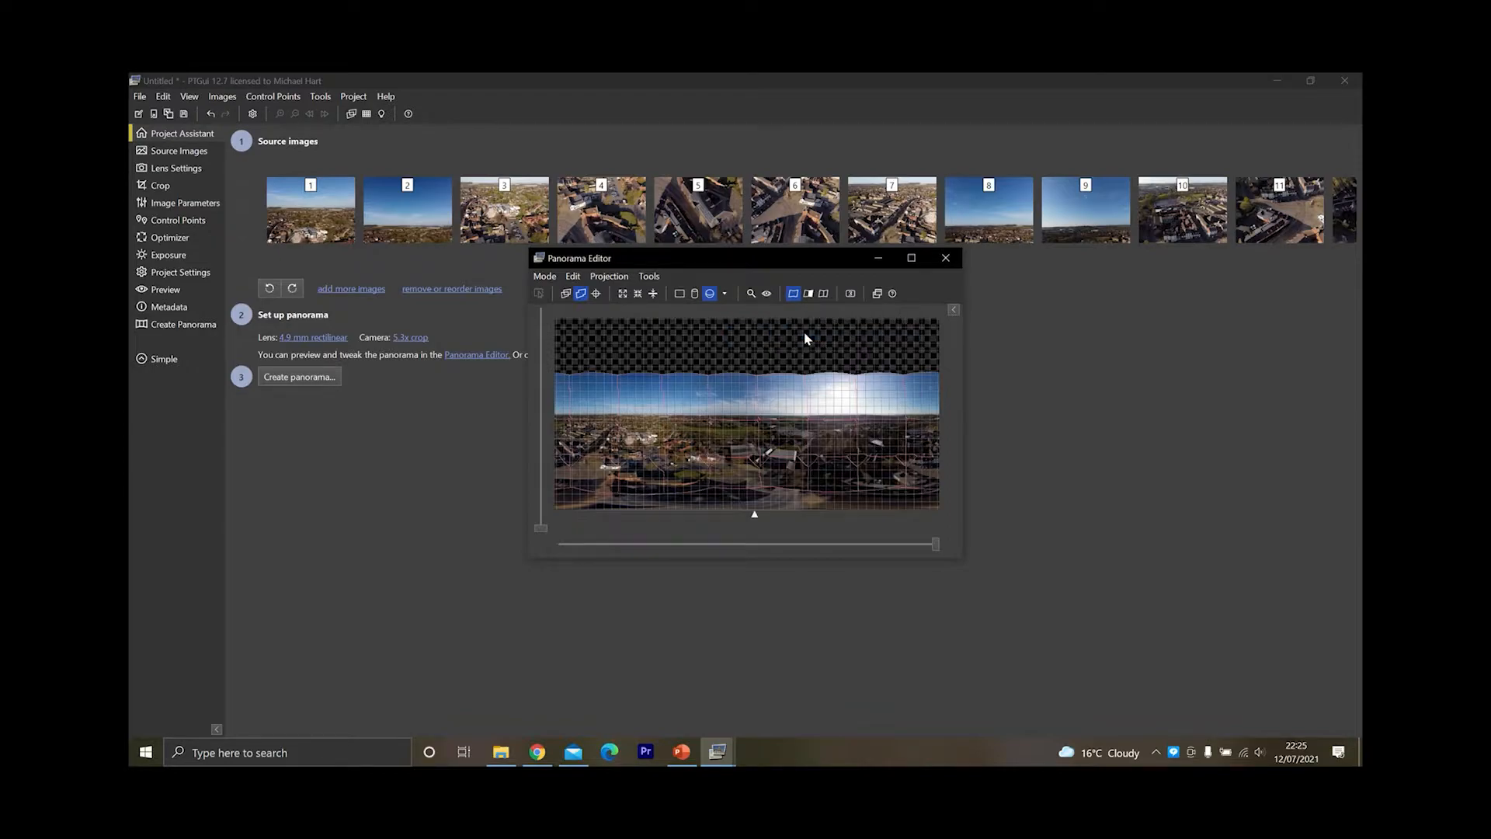
- Preview the panorama in PTGui Viewer and examine the stitching around the horizon and straight down at the ground
click(766, 297)
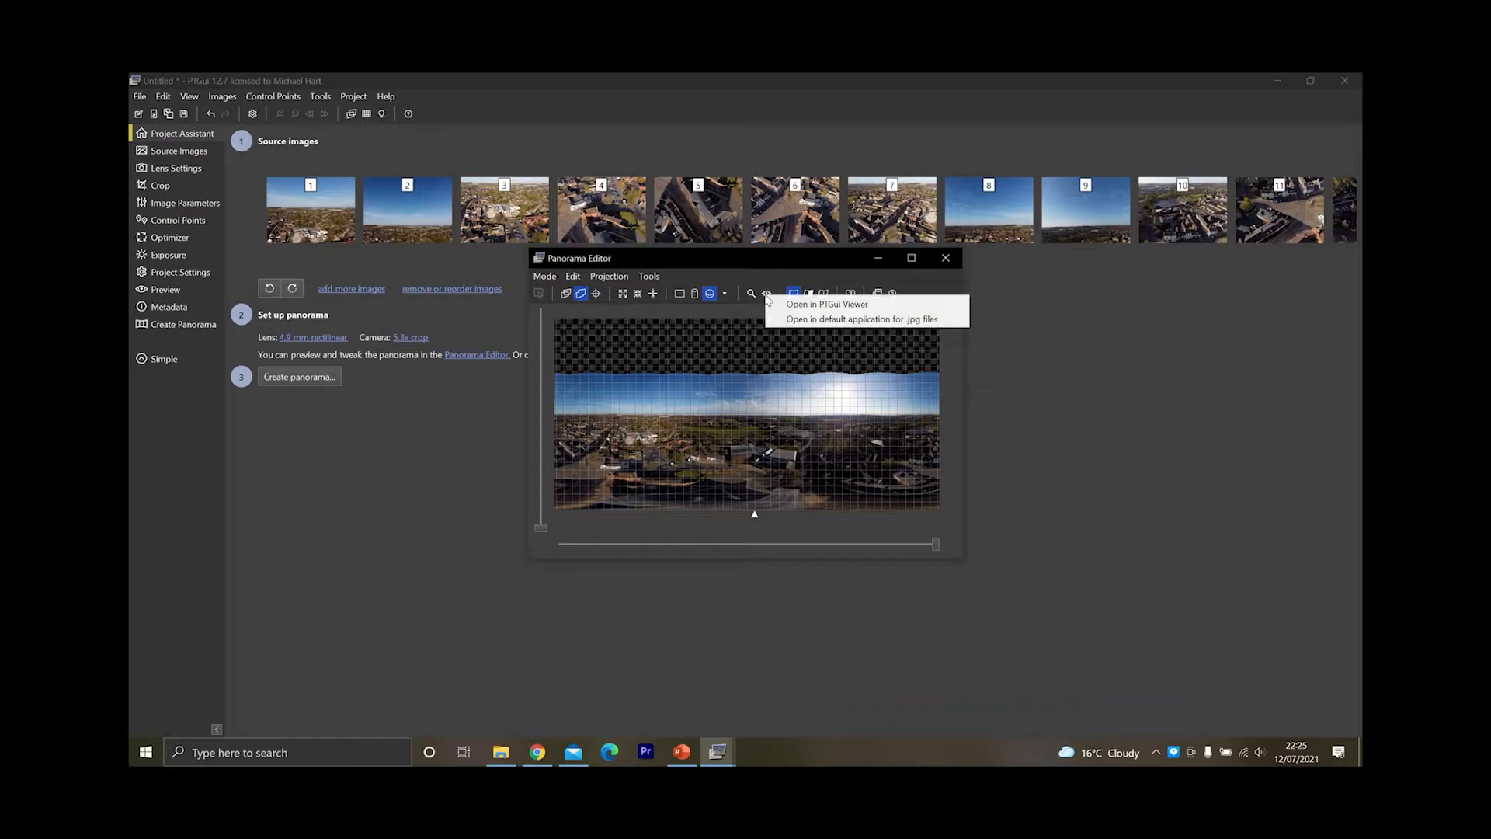
click(828, 304)
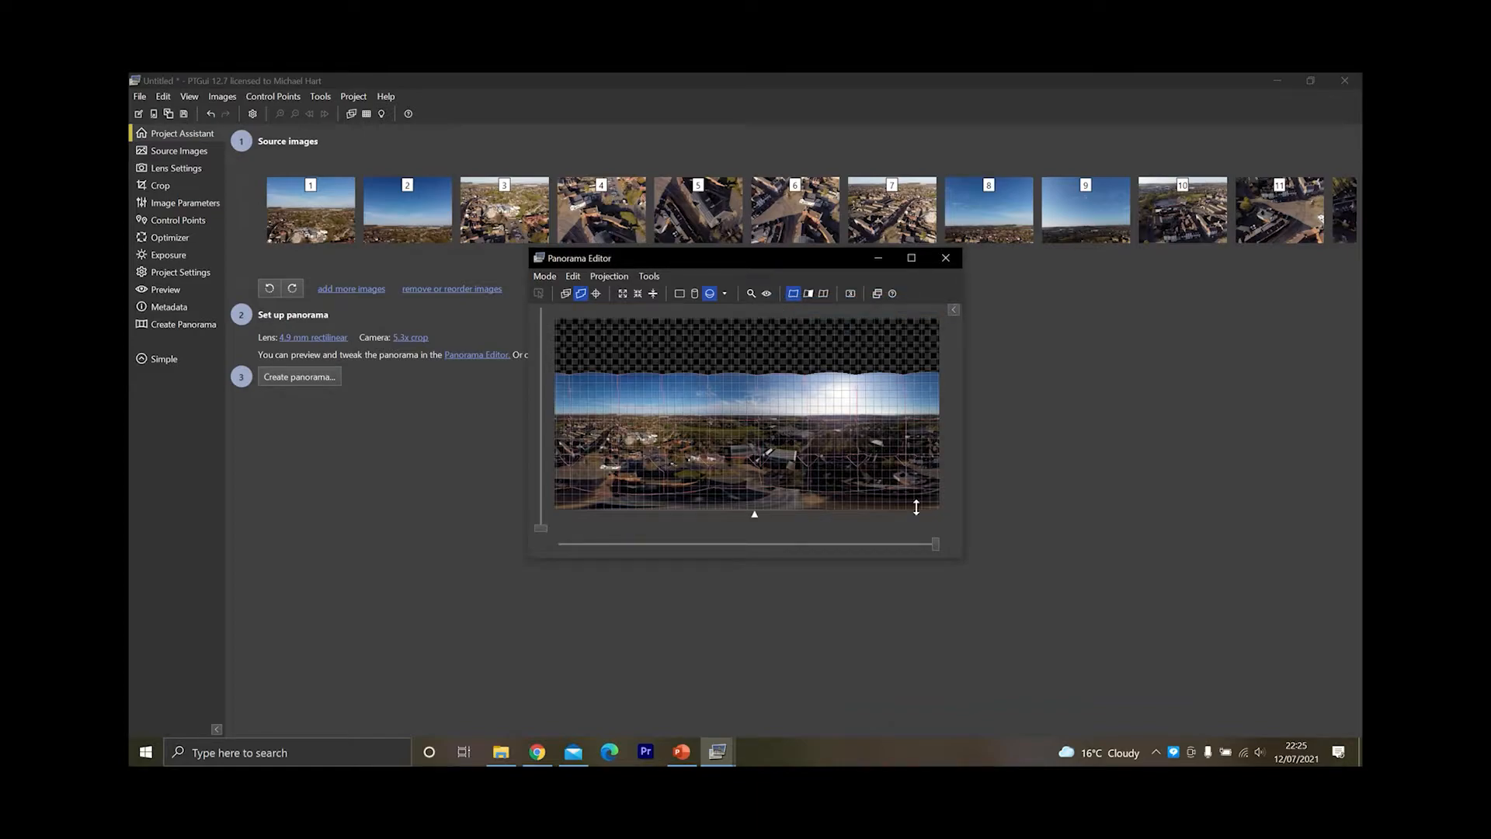
click(767, 294)
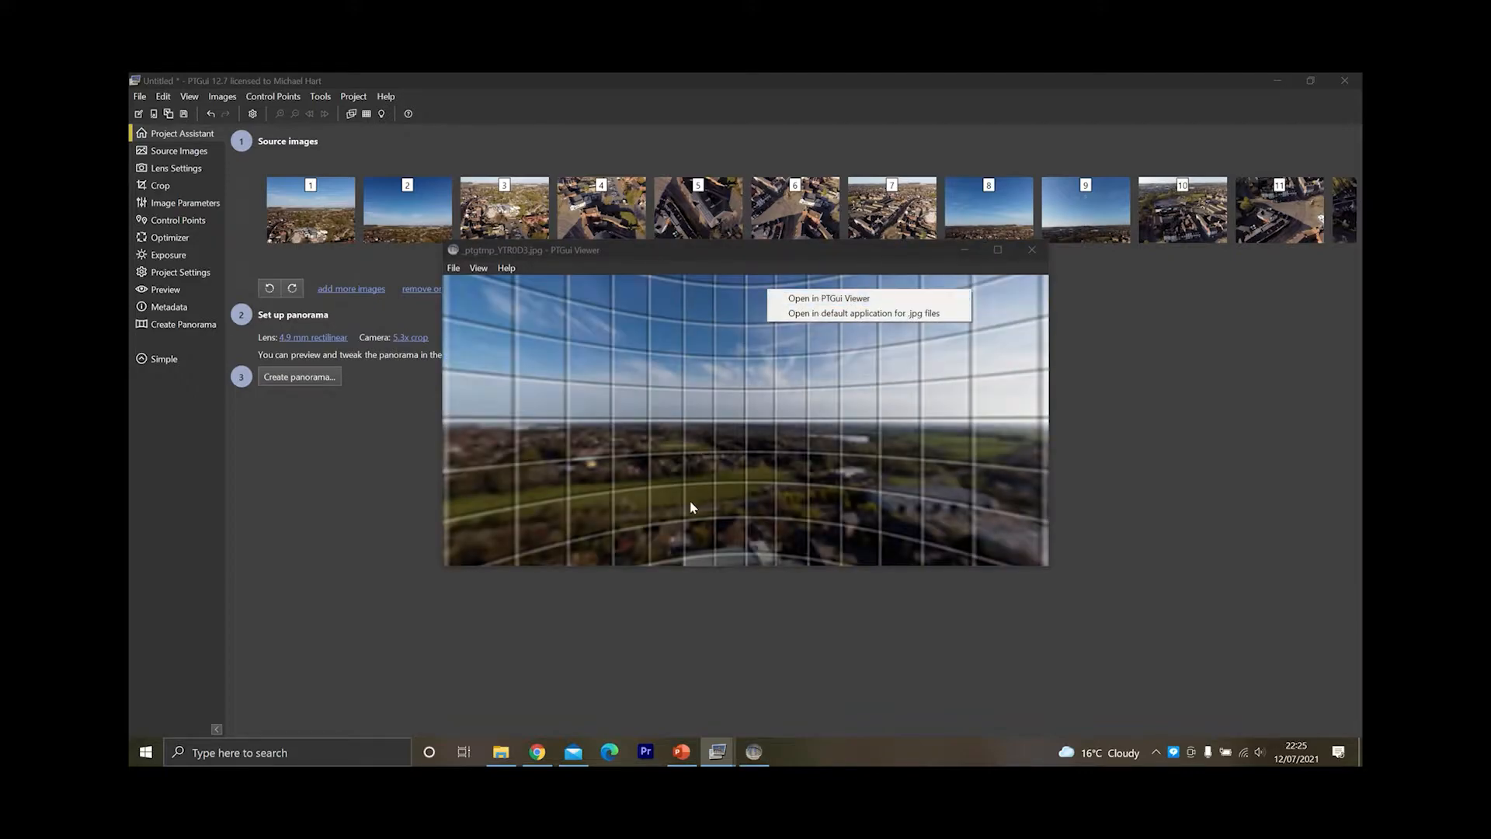
click(690, 500)
drag(740, 453, 802, 485)
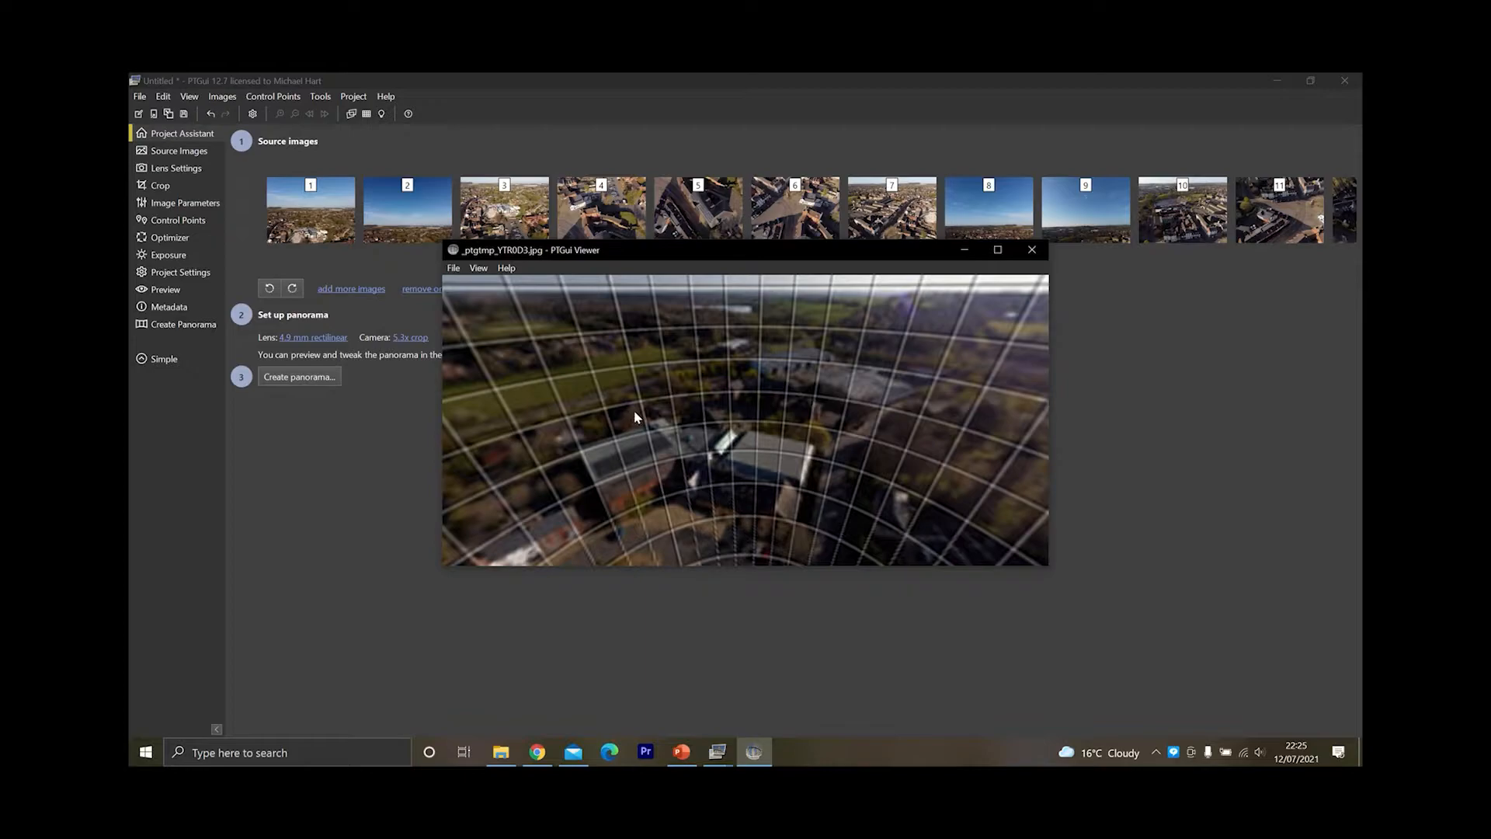
drag(678, 376, 774, 434)
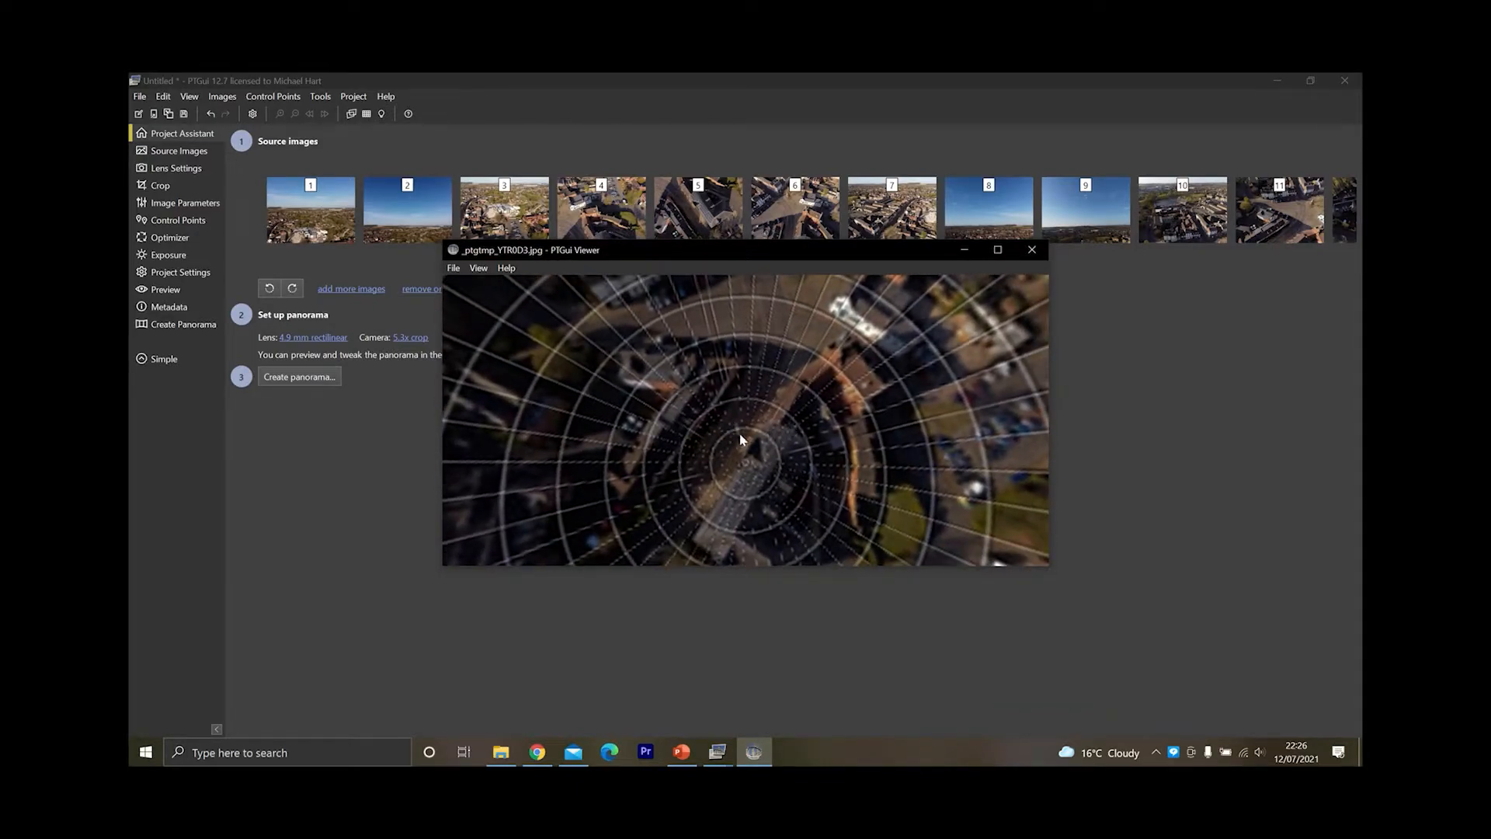
drag(780, 345, 839, 400)
drag(783, 407, 728, 556)
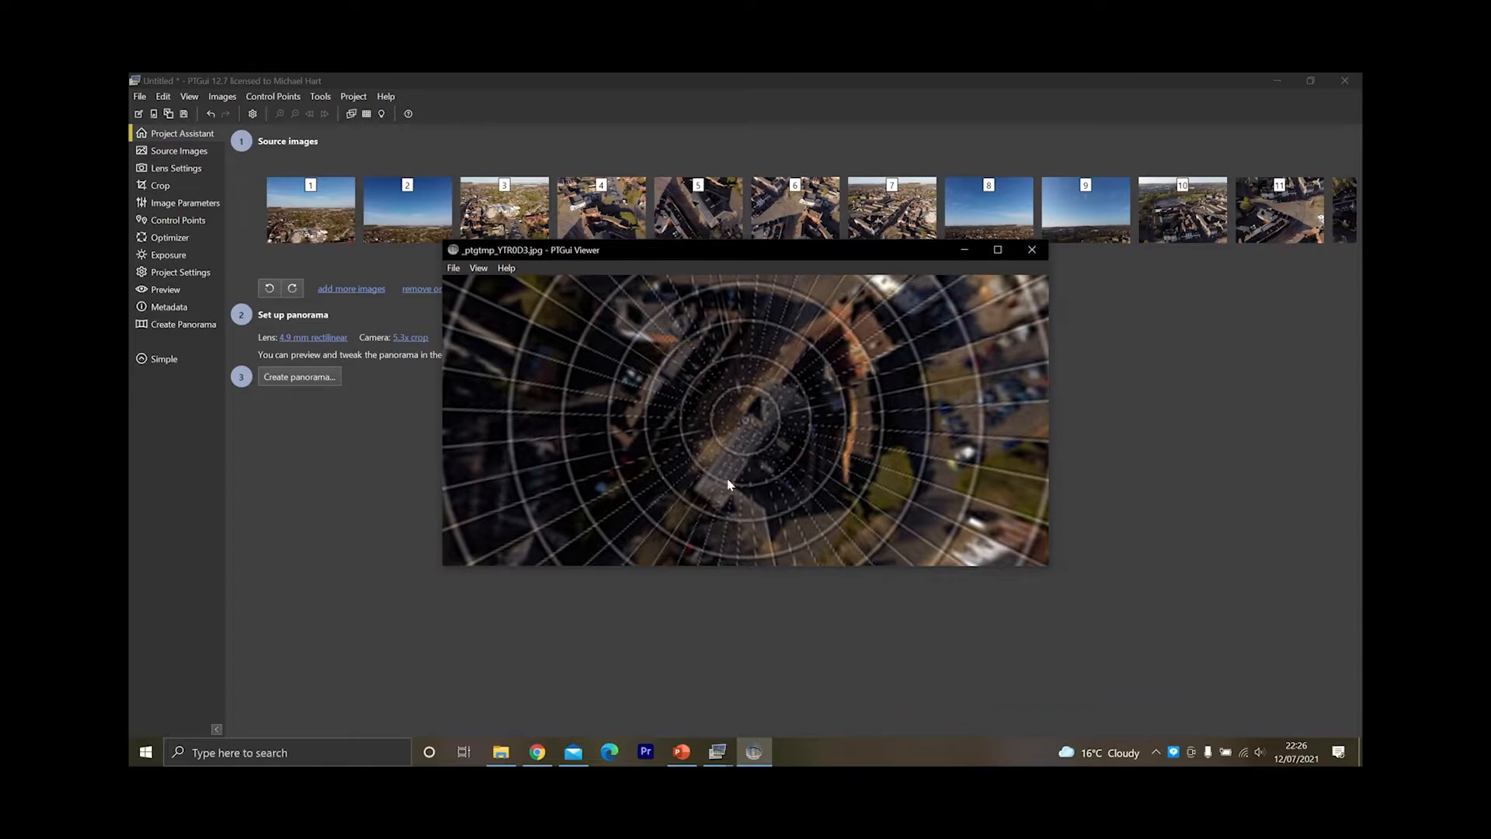
drag(729, 484, 839, 390)
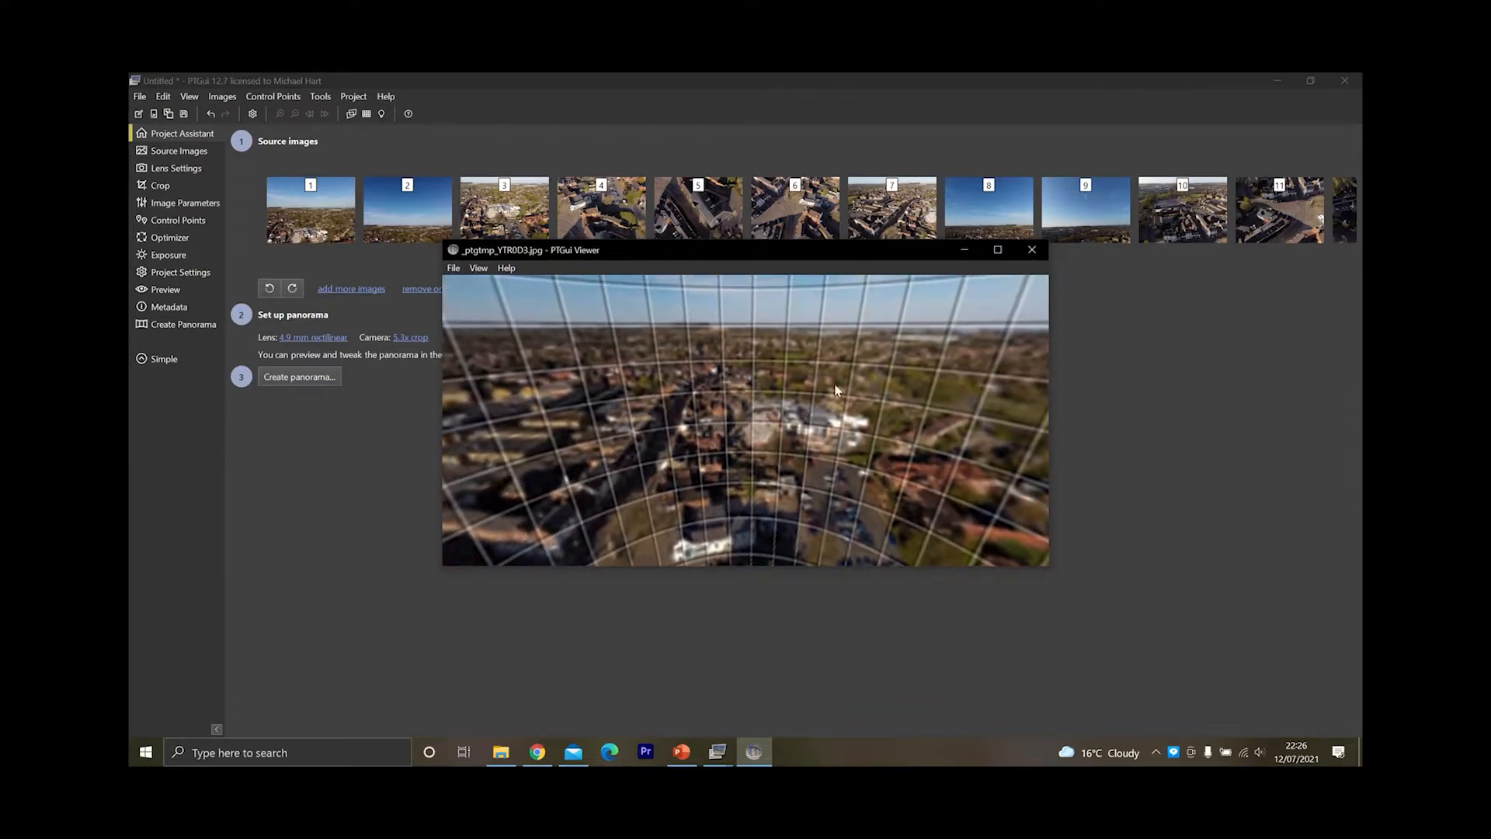
- Close the preview and shift the panorama horizontally in the Panorama Editor so the town-centre road junction sits near the middle
click(1031, 250)
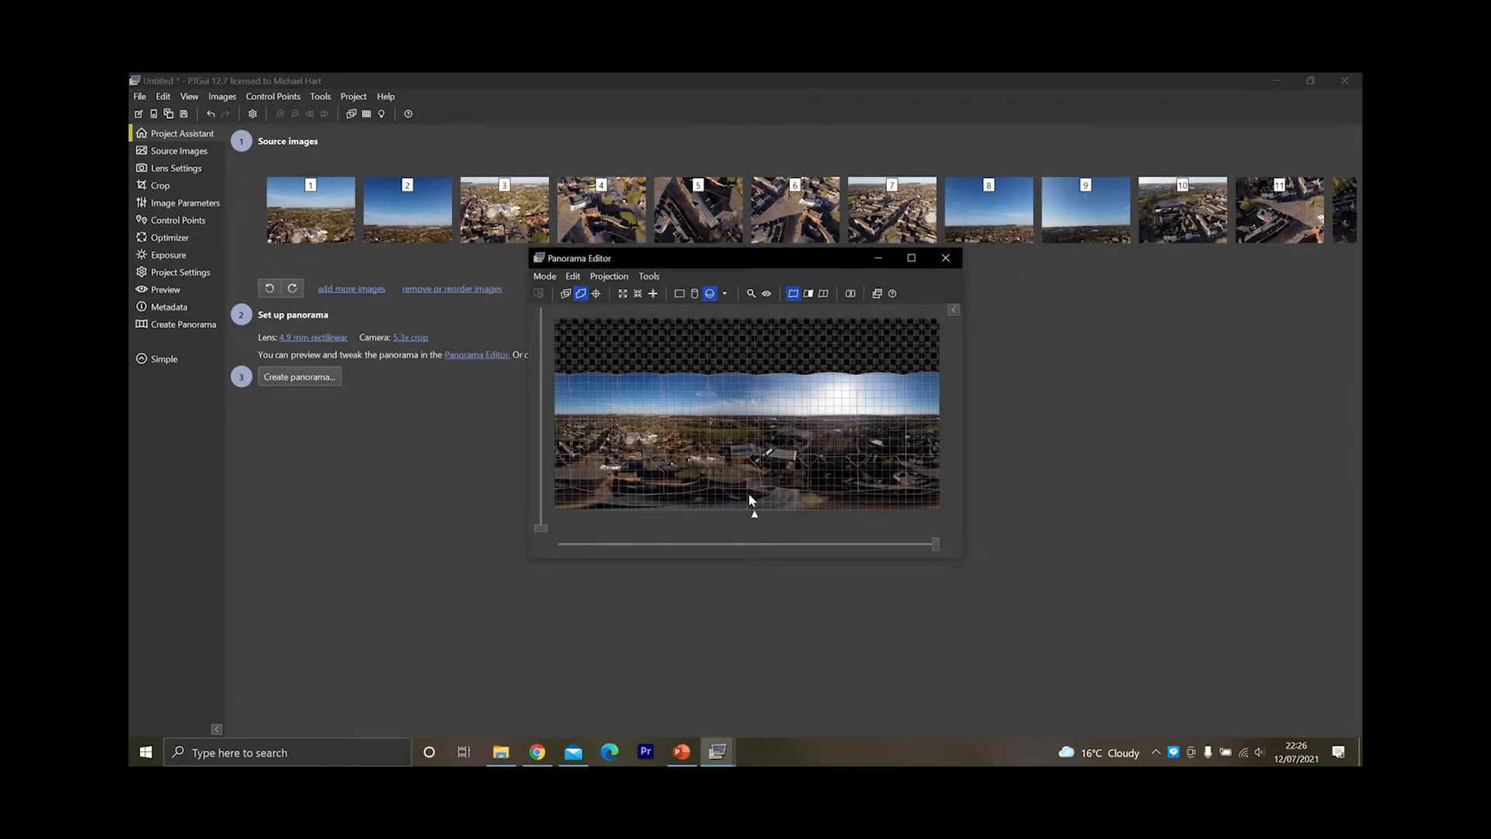
drag(727, 464, 833, 440)
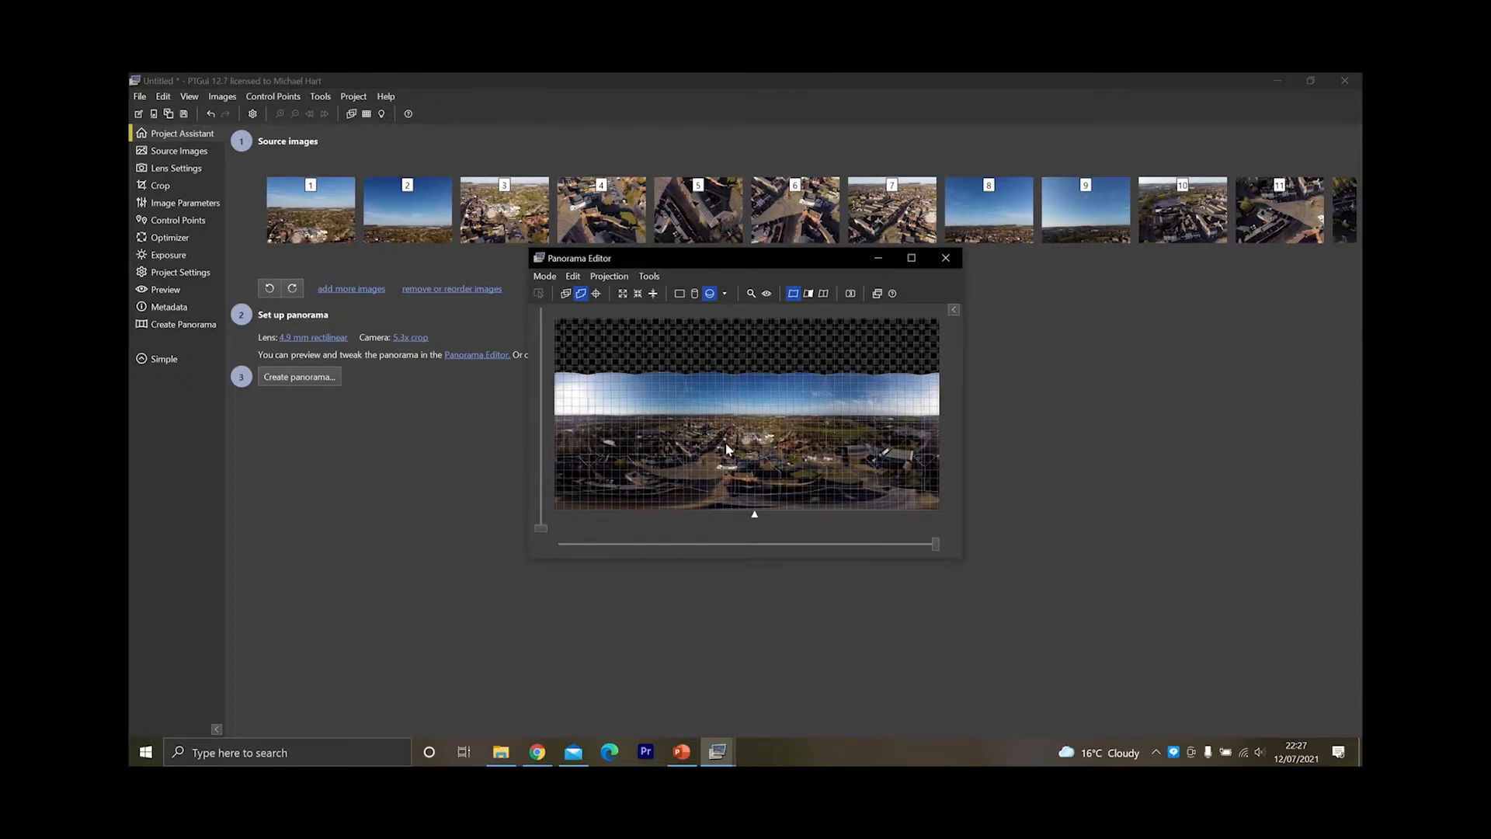
drag(734, 450, 781, 451)
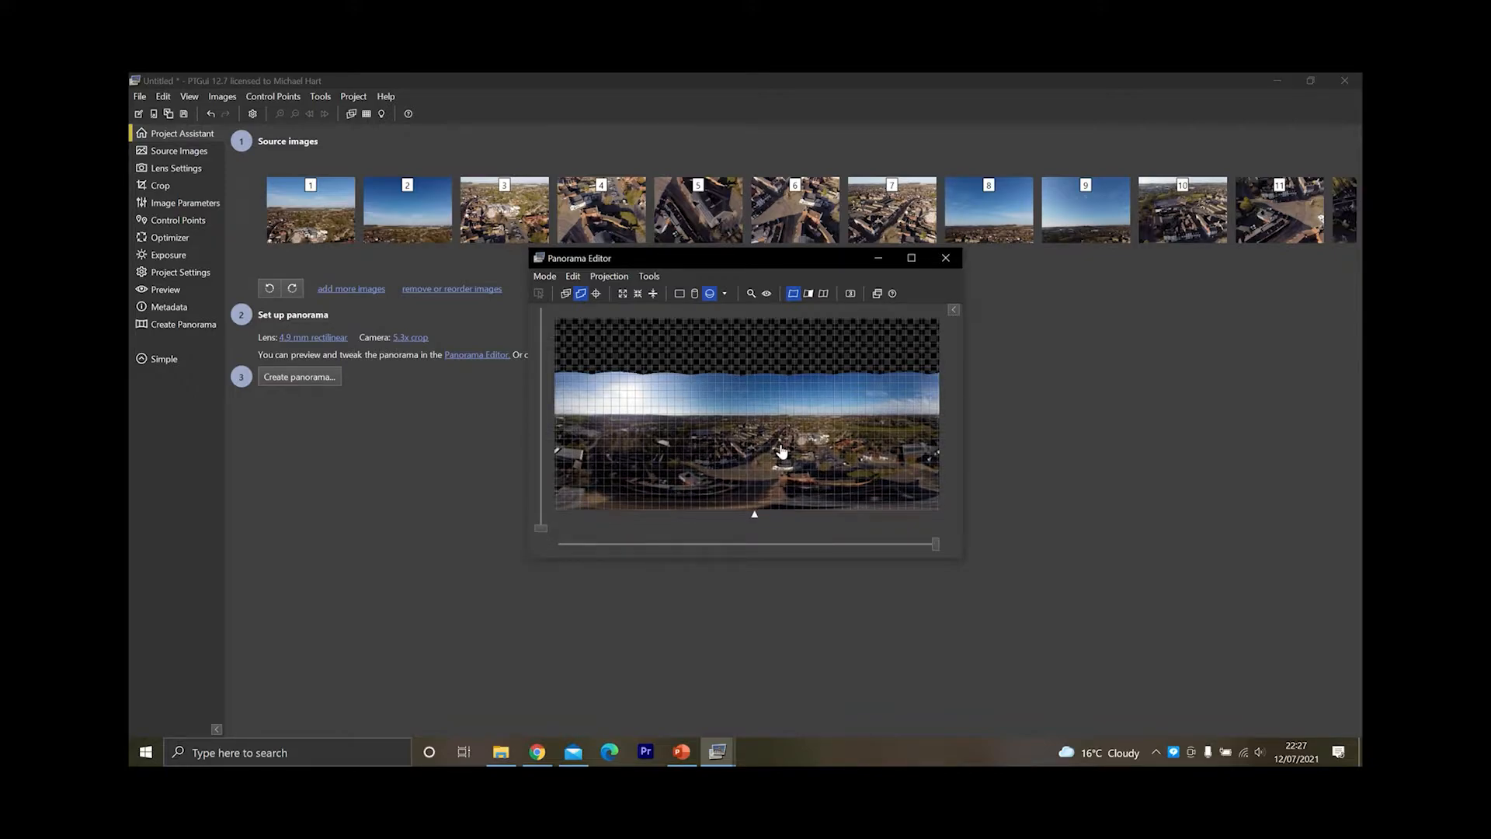
- Preview the recentred panorama in PTGui Viewer, then examine the stitching across the enlarged Panorama Editor and close it
click(768, 294)
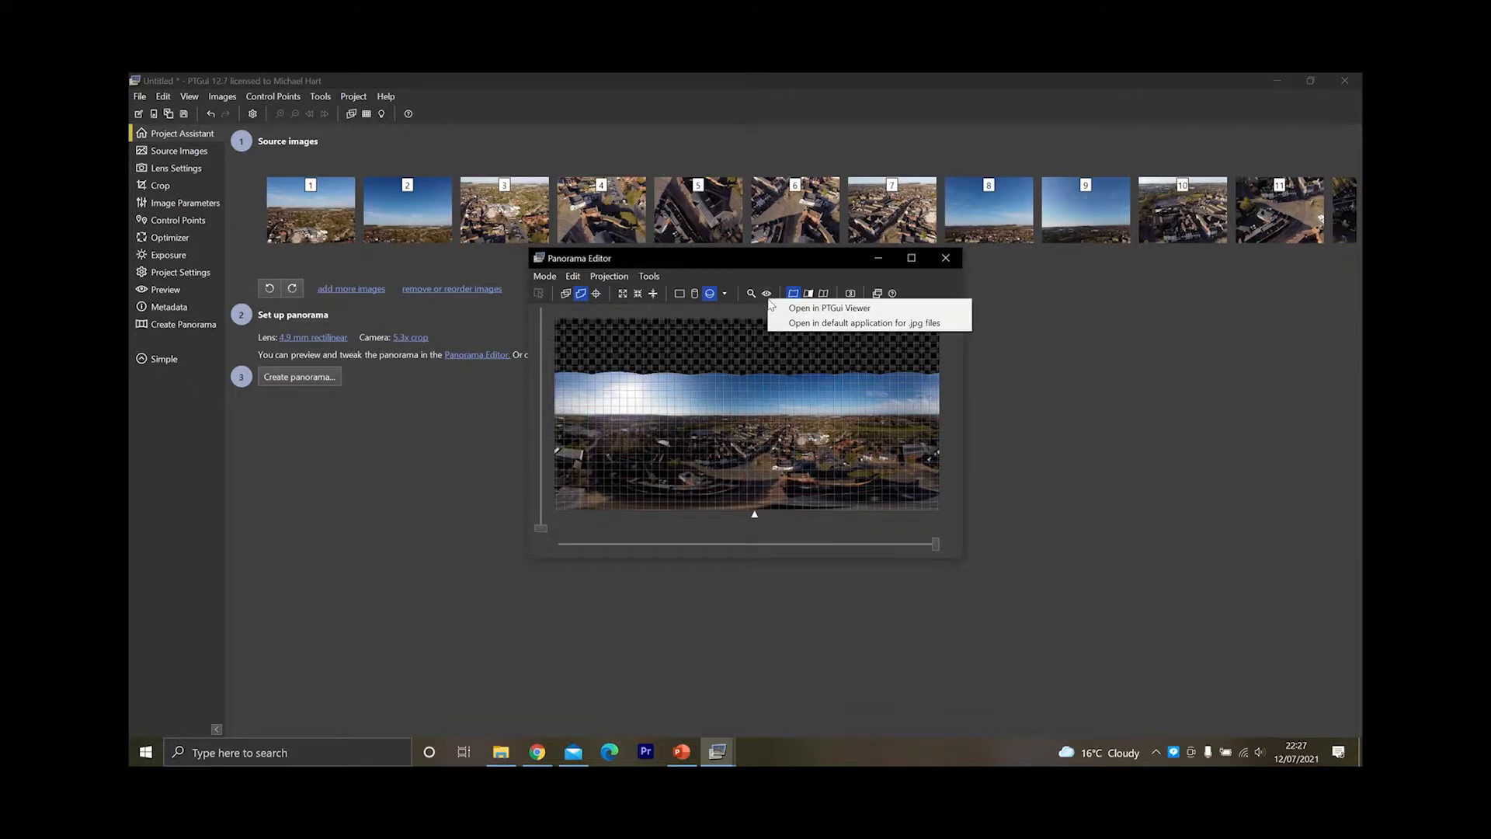
click(777, 307)
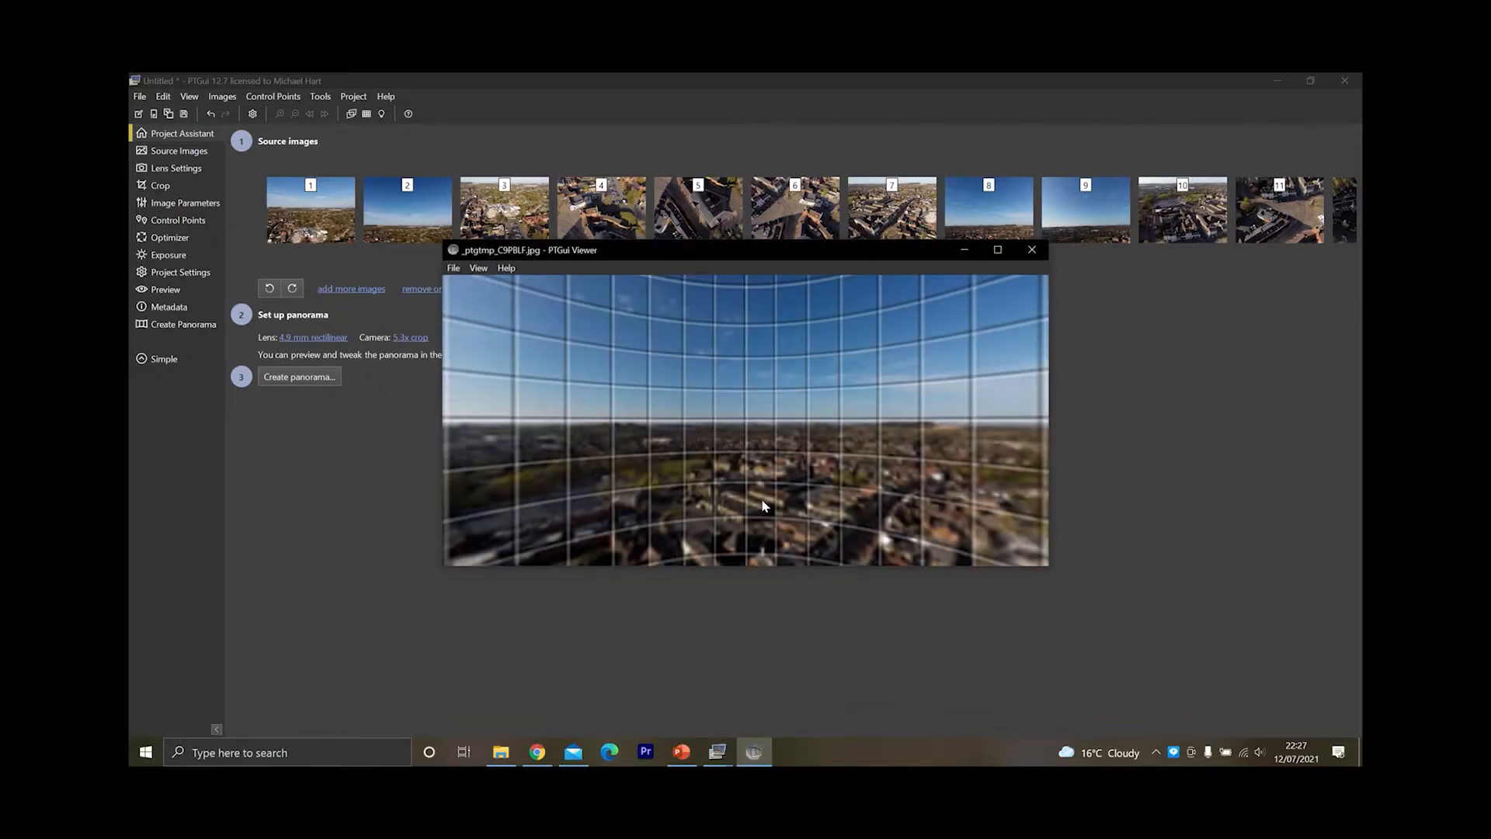
drag(762, 501, 788, 580)
drag(745, 430, 789, 295)
drag(741, 403, 961, 318)
click(1032, 250)
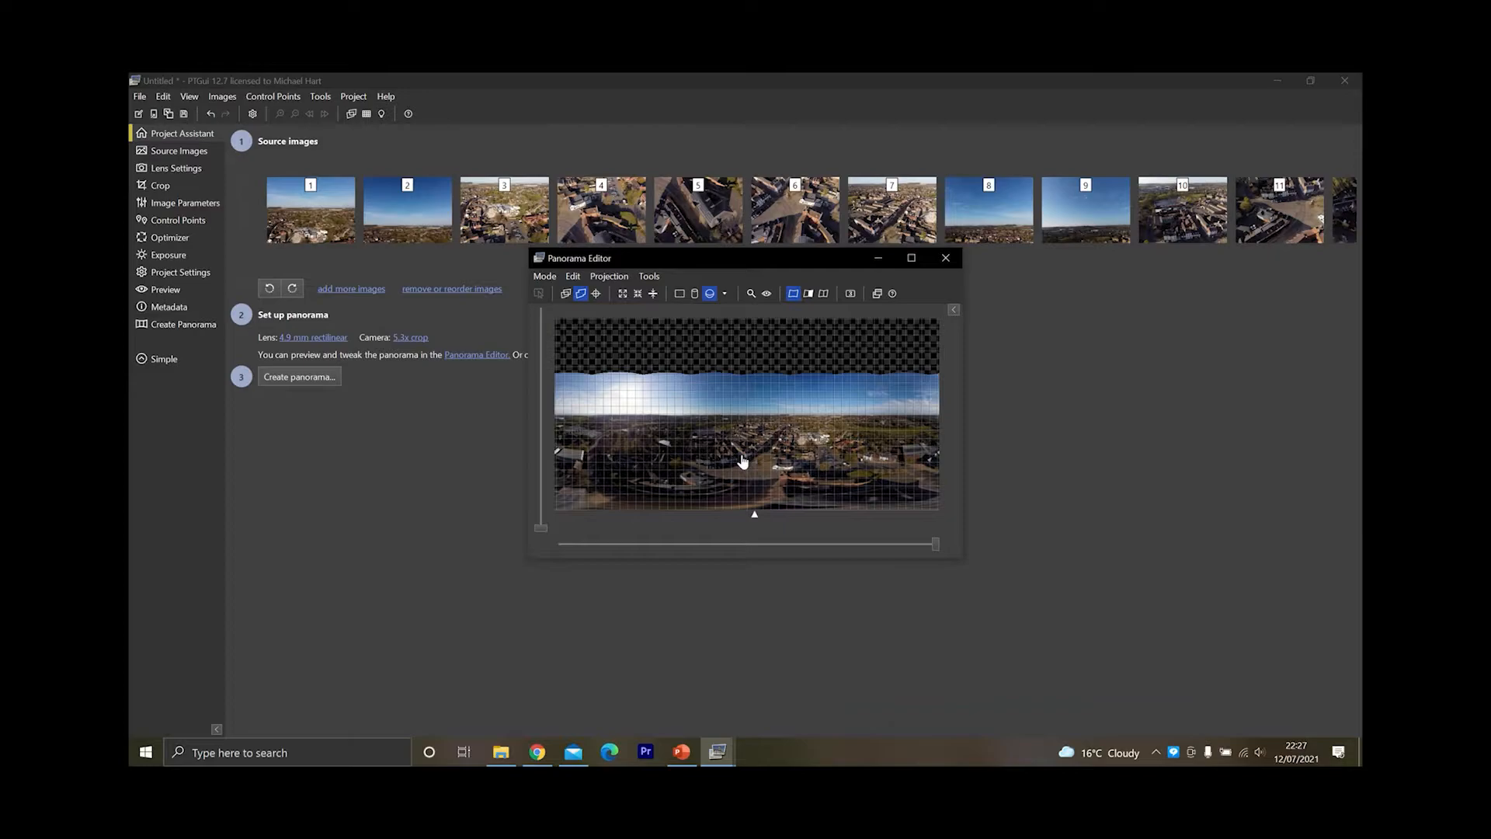
click(912, 258)
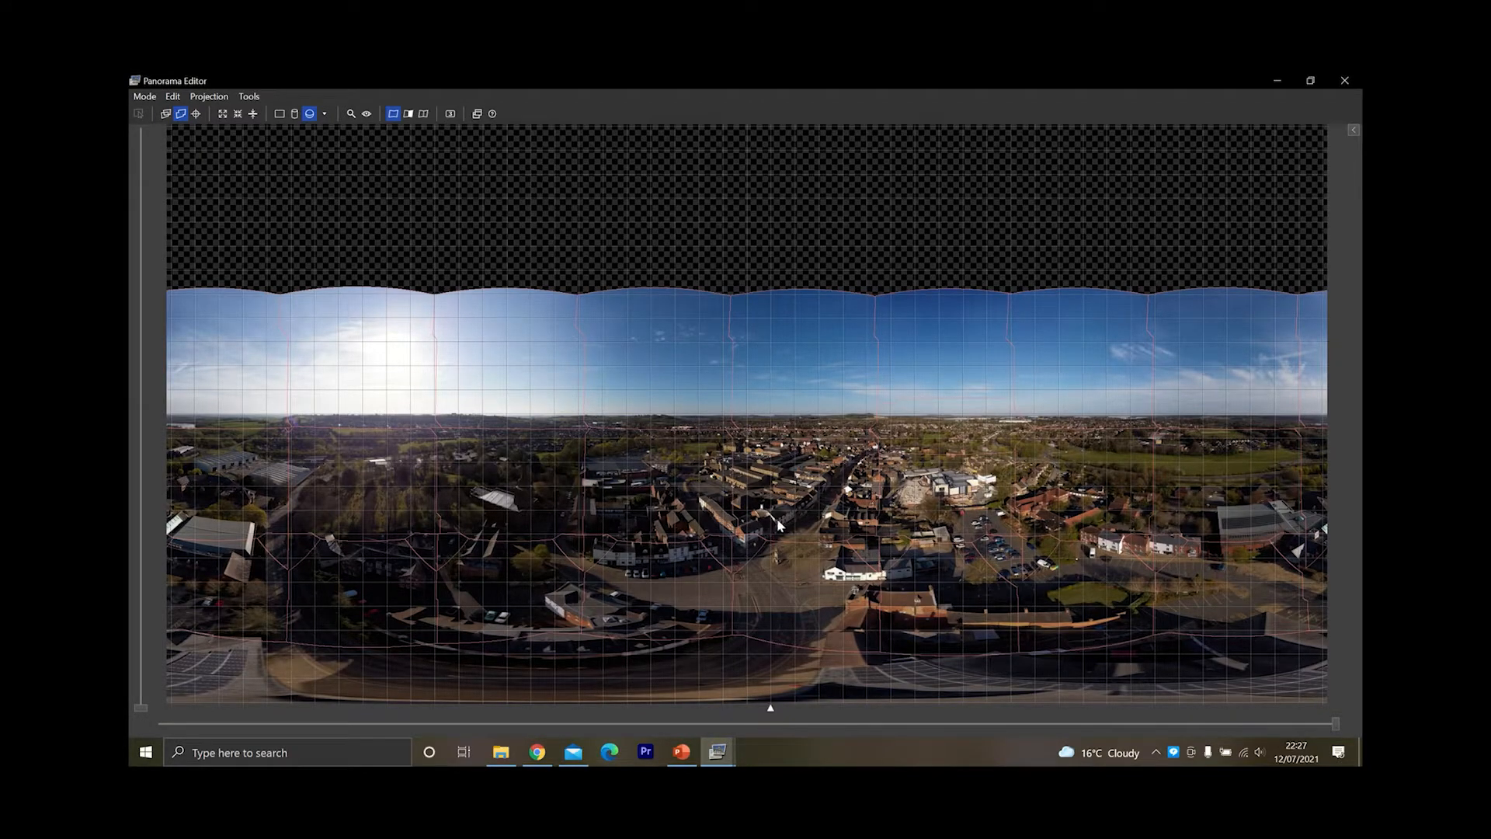
click(1346, 81)
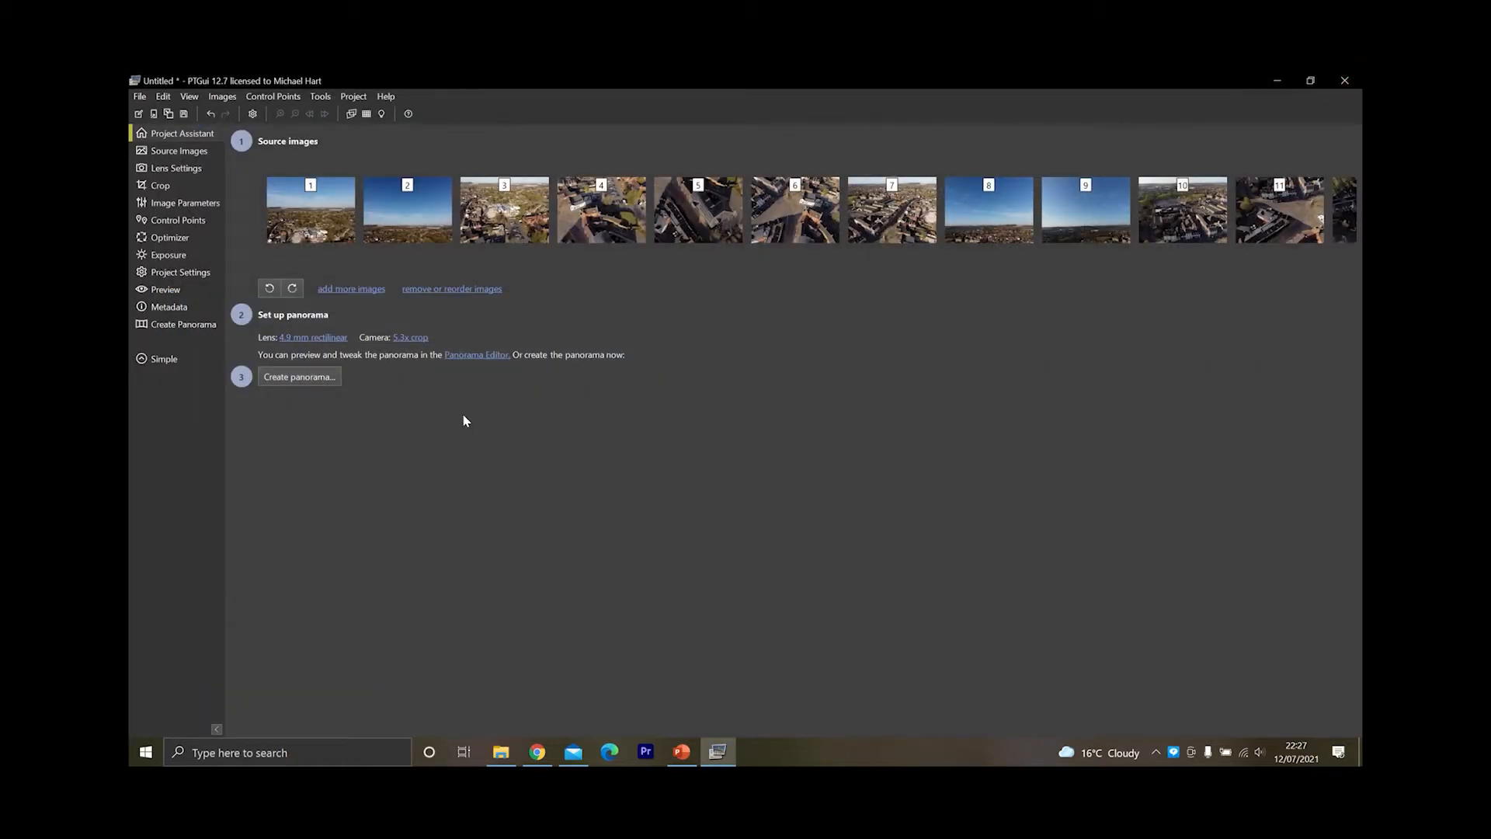
- Open the panorama output settings and set the JPEG quality to 100
click(311, 387)
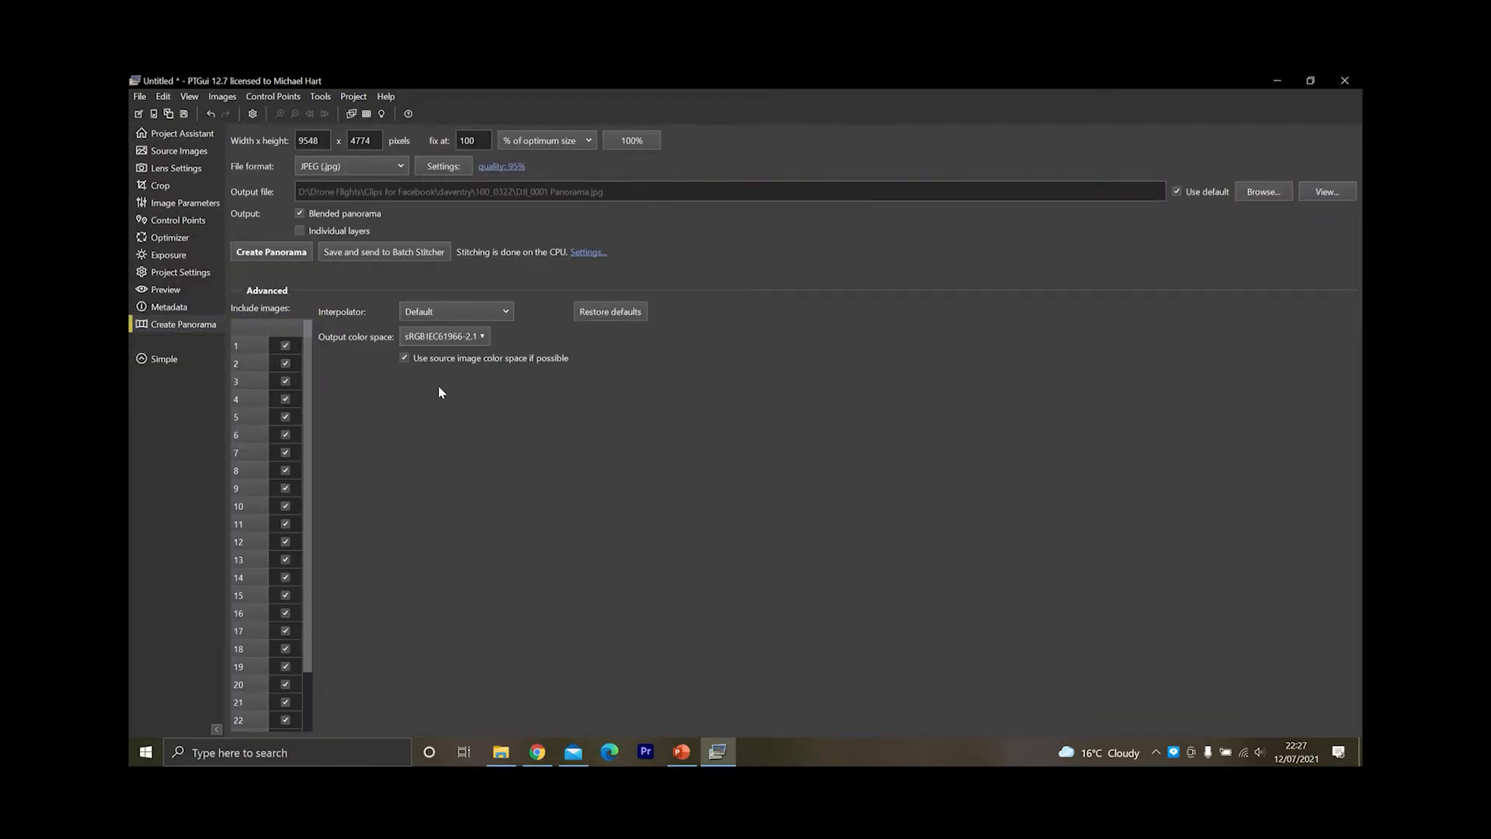
click(499, 168)
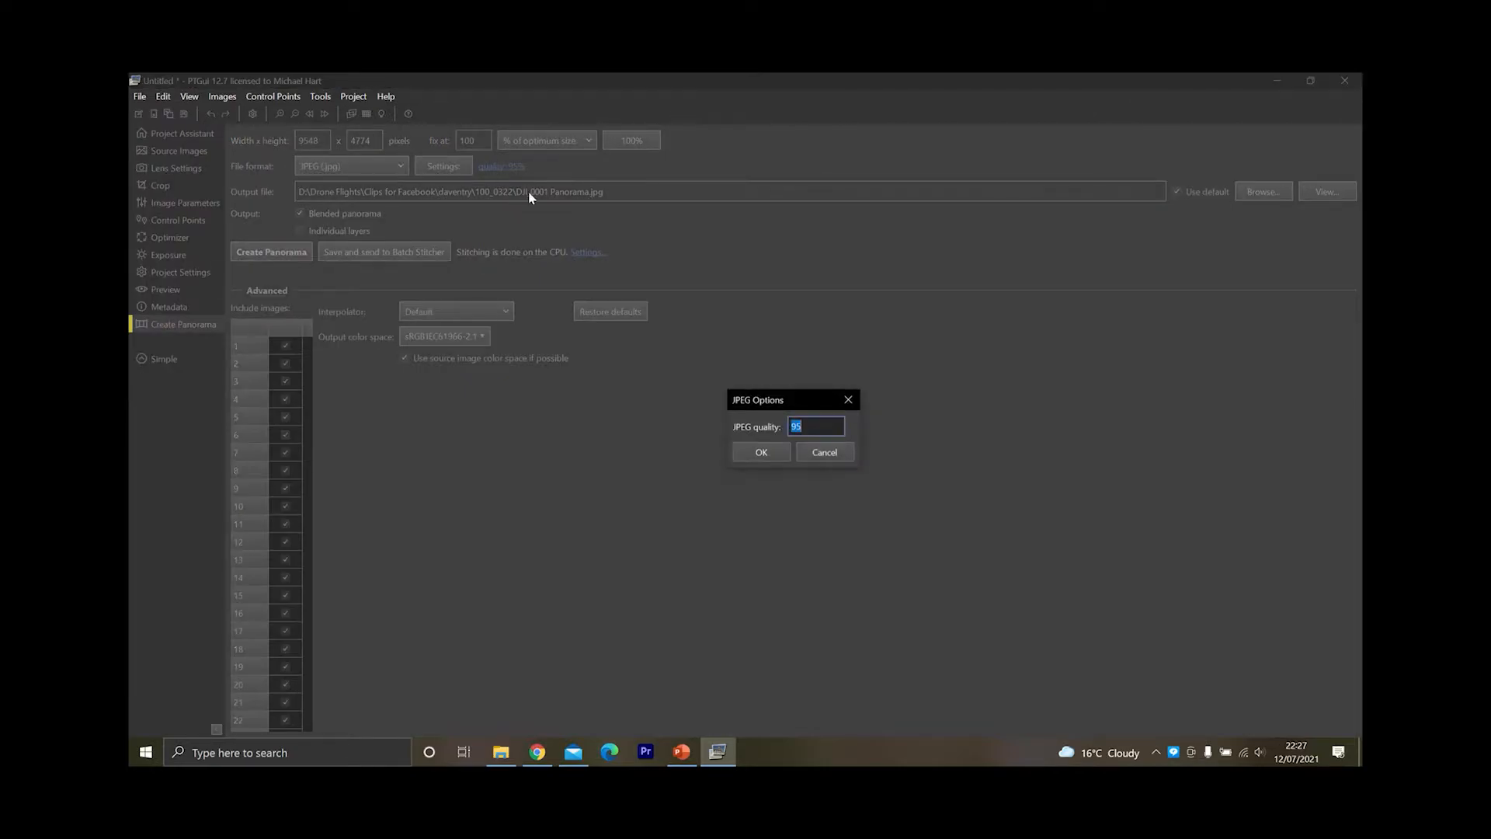
text(100)
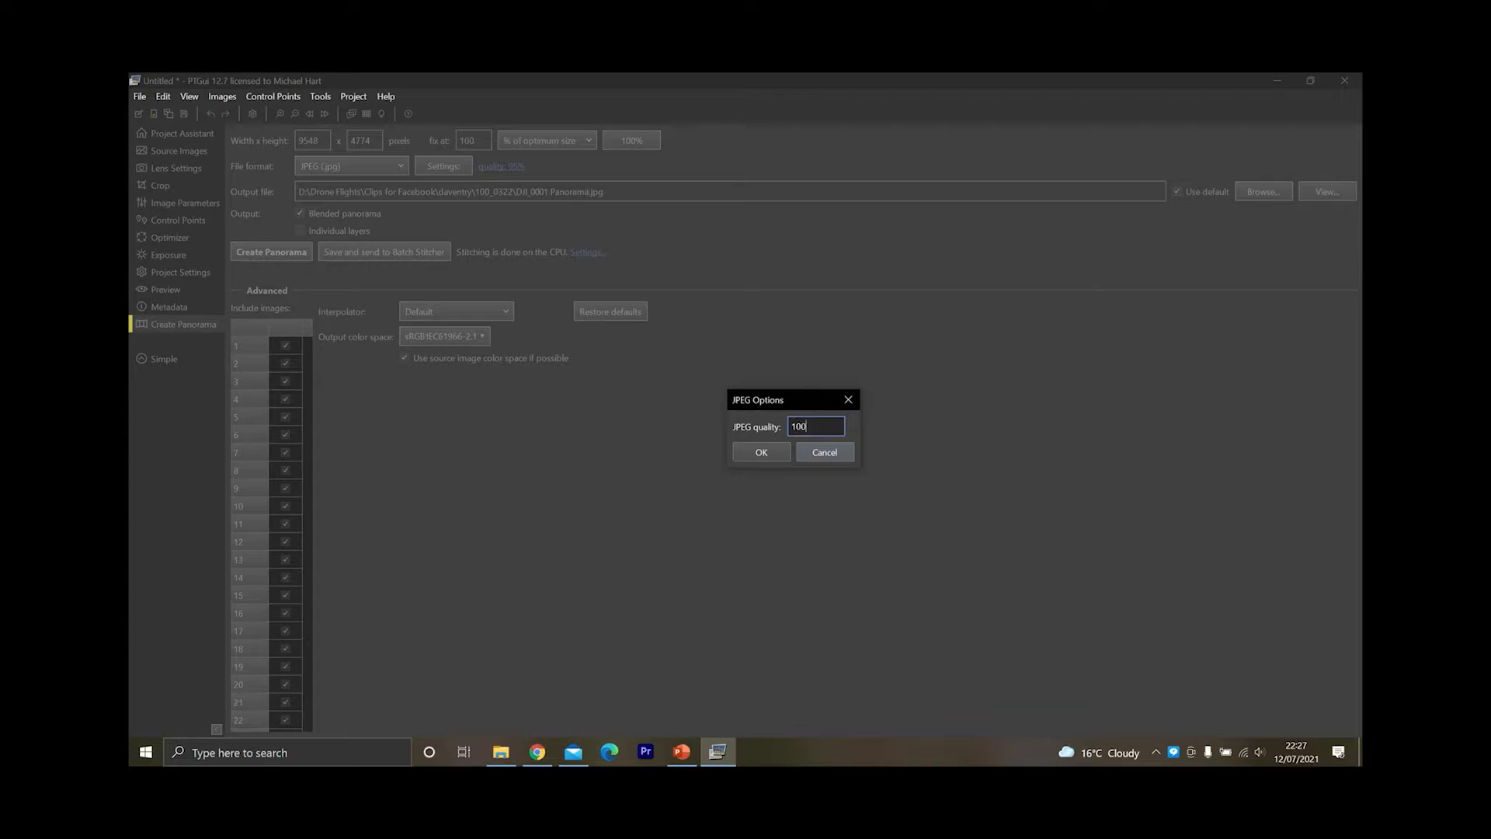
click(762, 453)
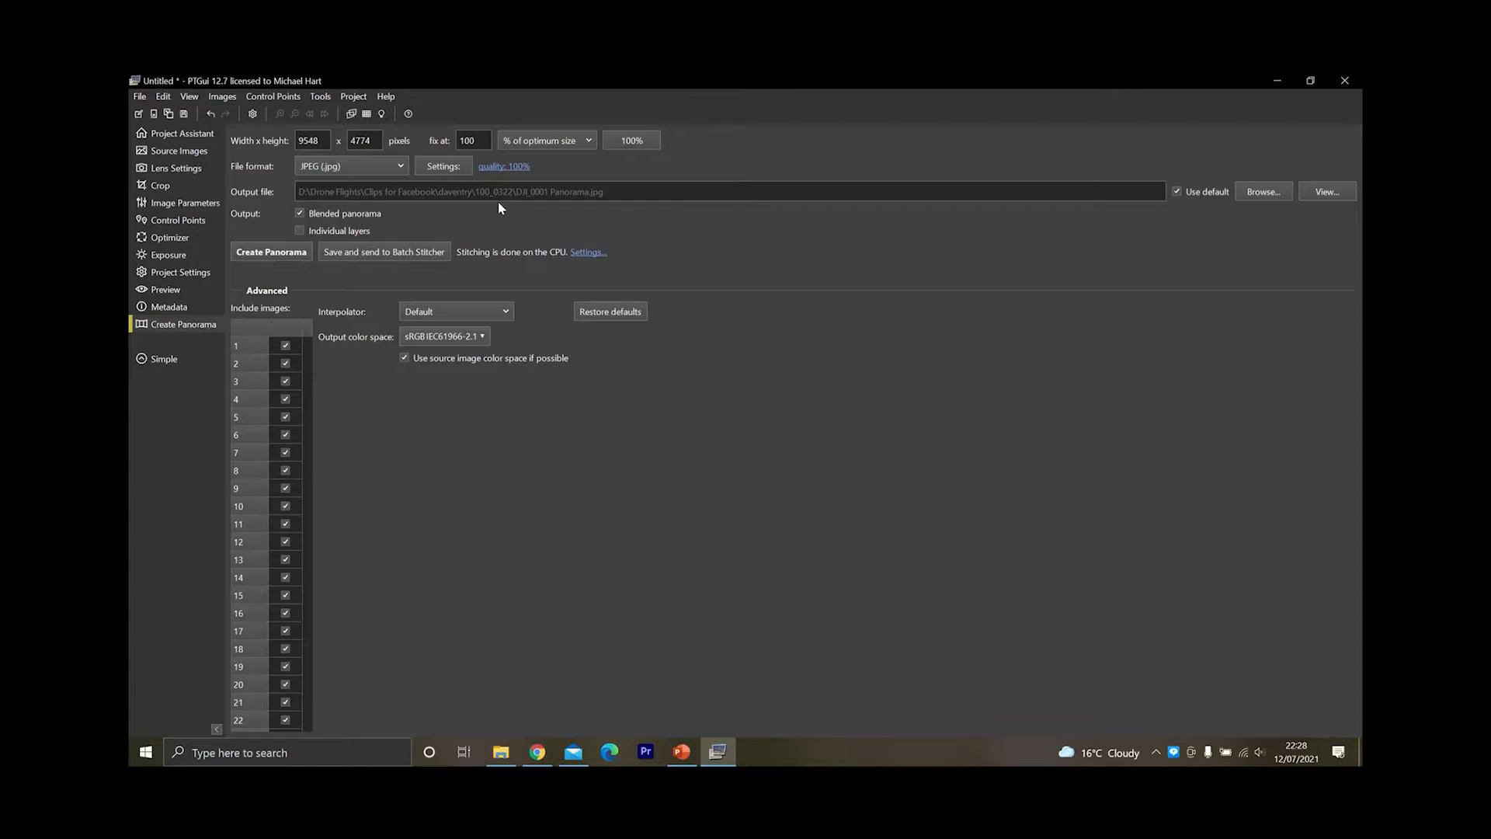
- Set the output file to Daventry Pano Jpg on the Desktop and create the panorama
click(1246, 197)
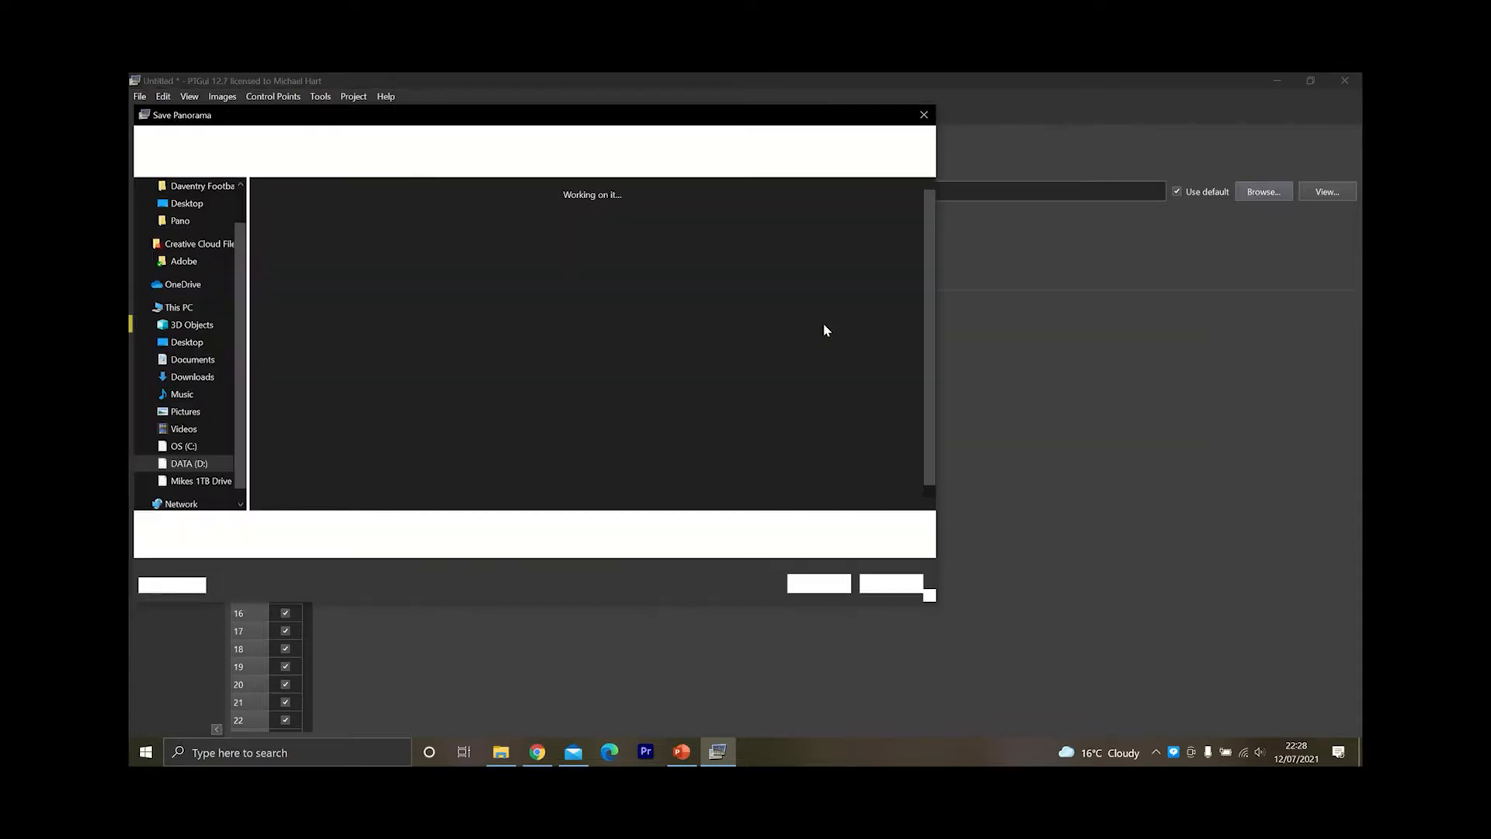
click(186, 203)
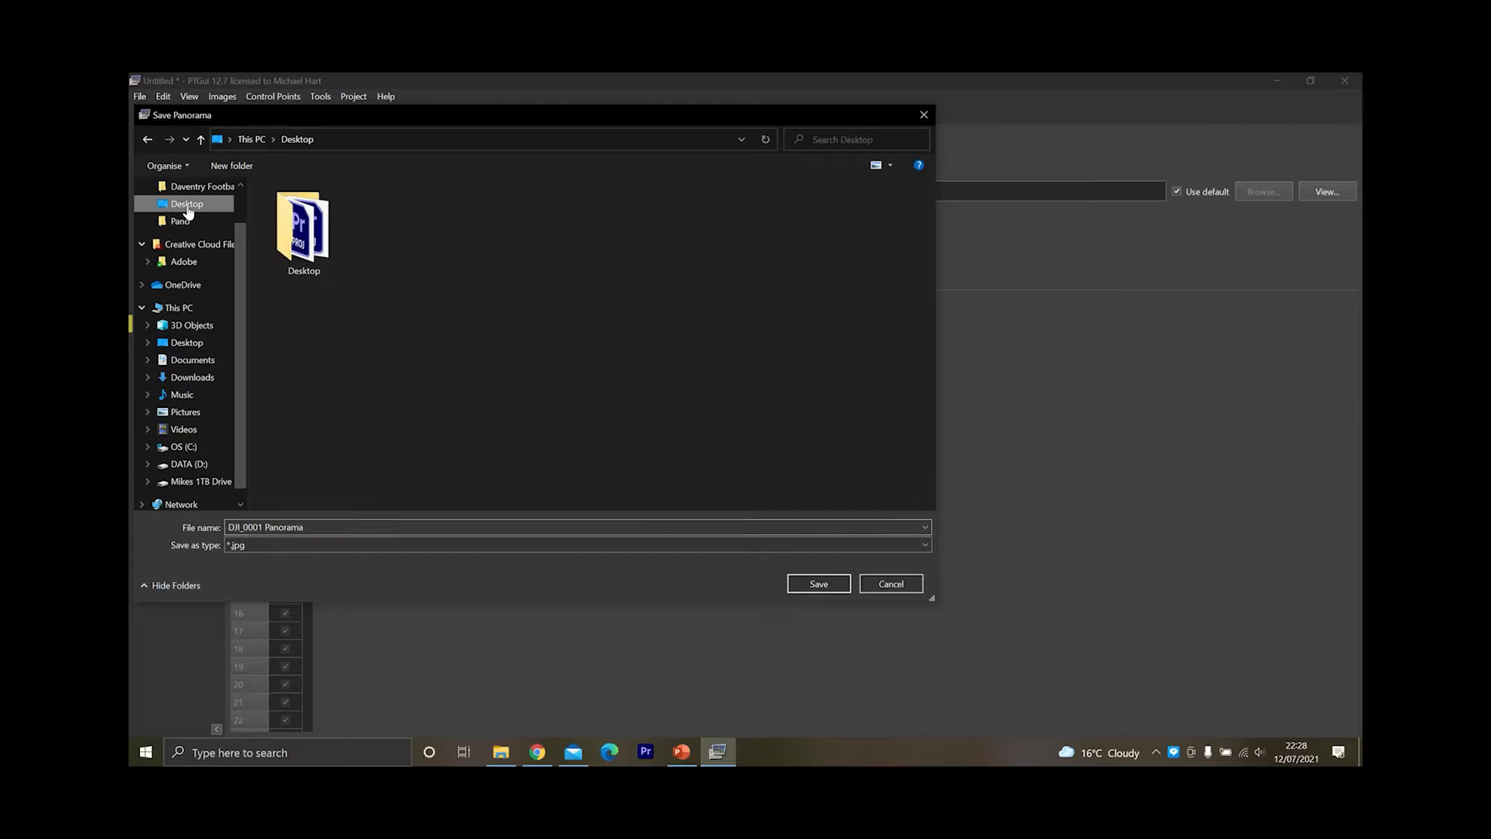
click(295, 525)
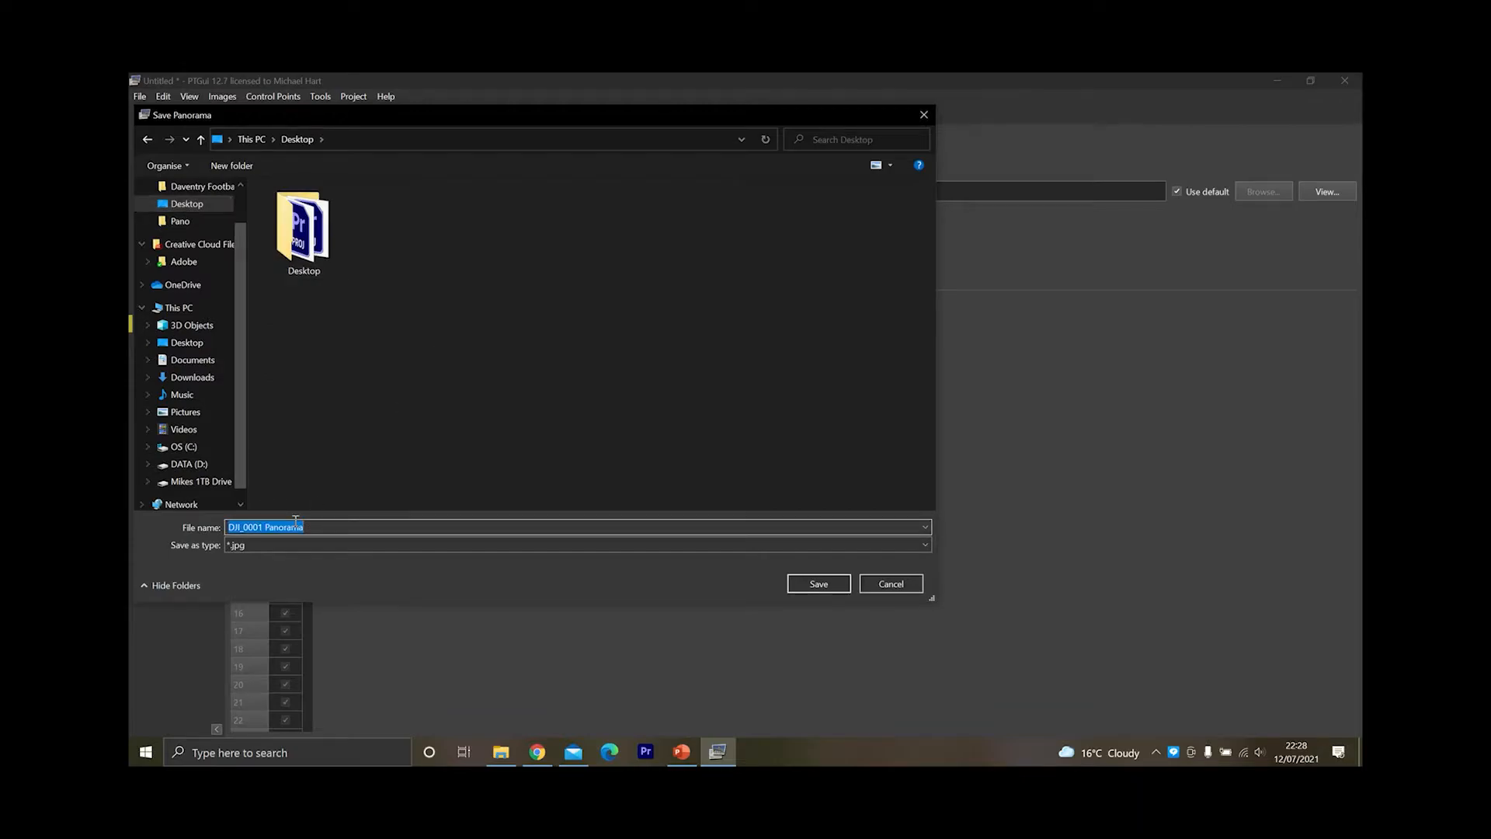
text(Daventry Pano Jpg)
click(796, 584)
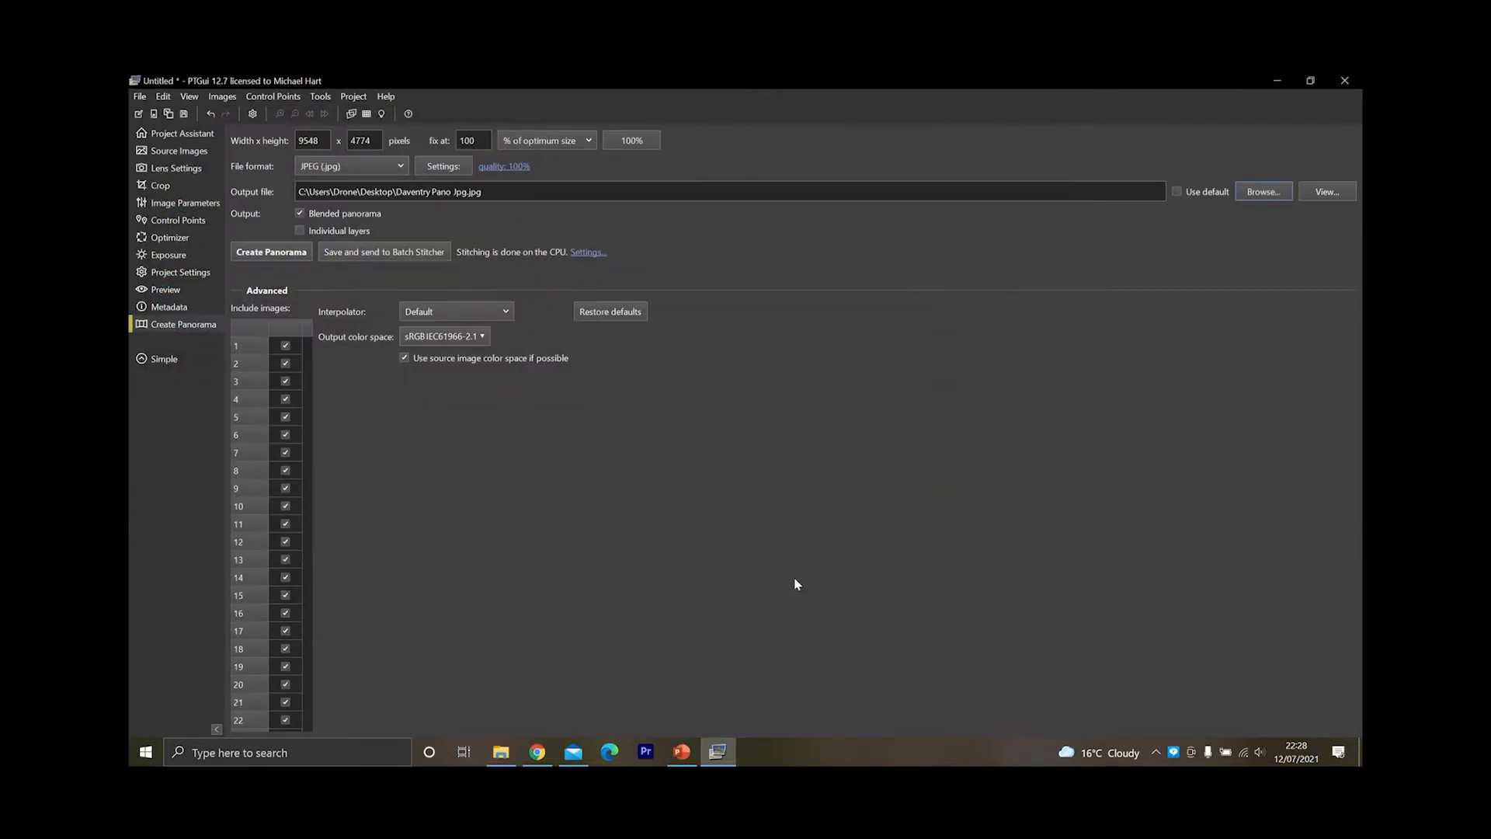
click(271, 254)
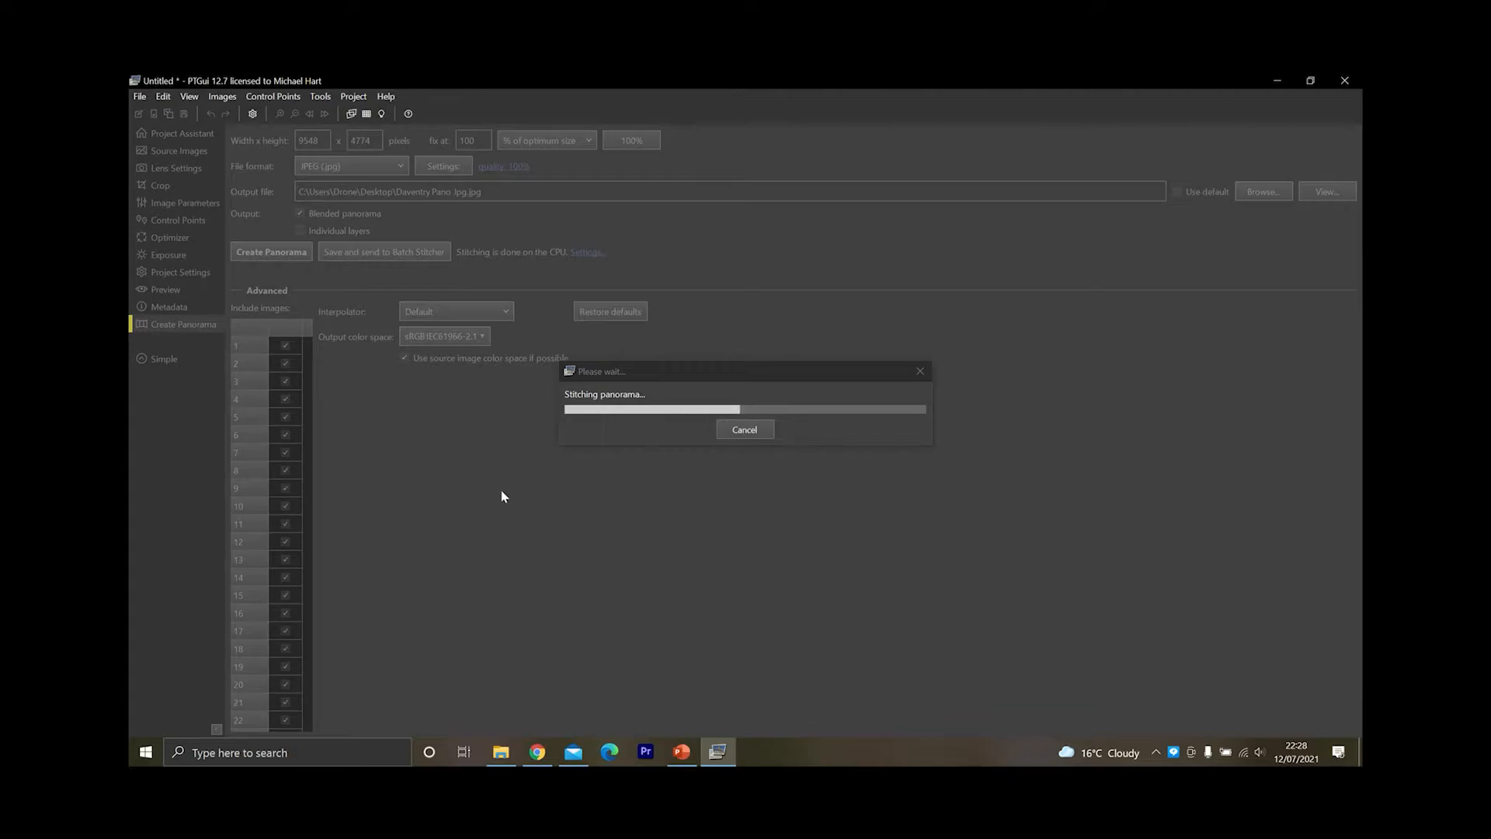
- Open Daventry Pano Jpg from the desktop in Photos and examine the stitched ground detail and the missing sky area
click(1276, 81)
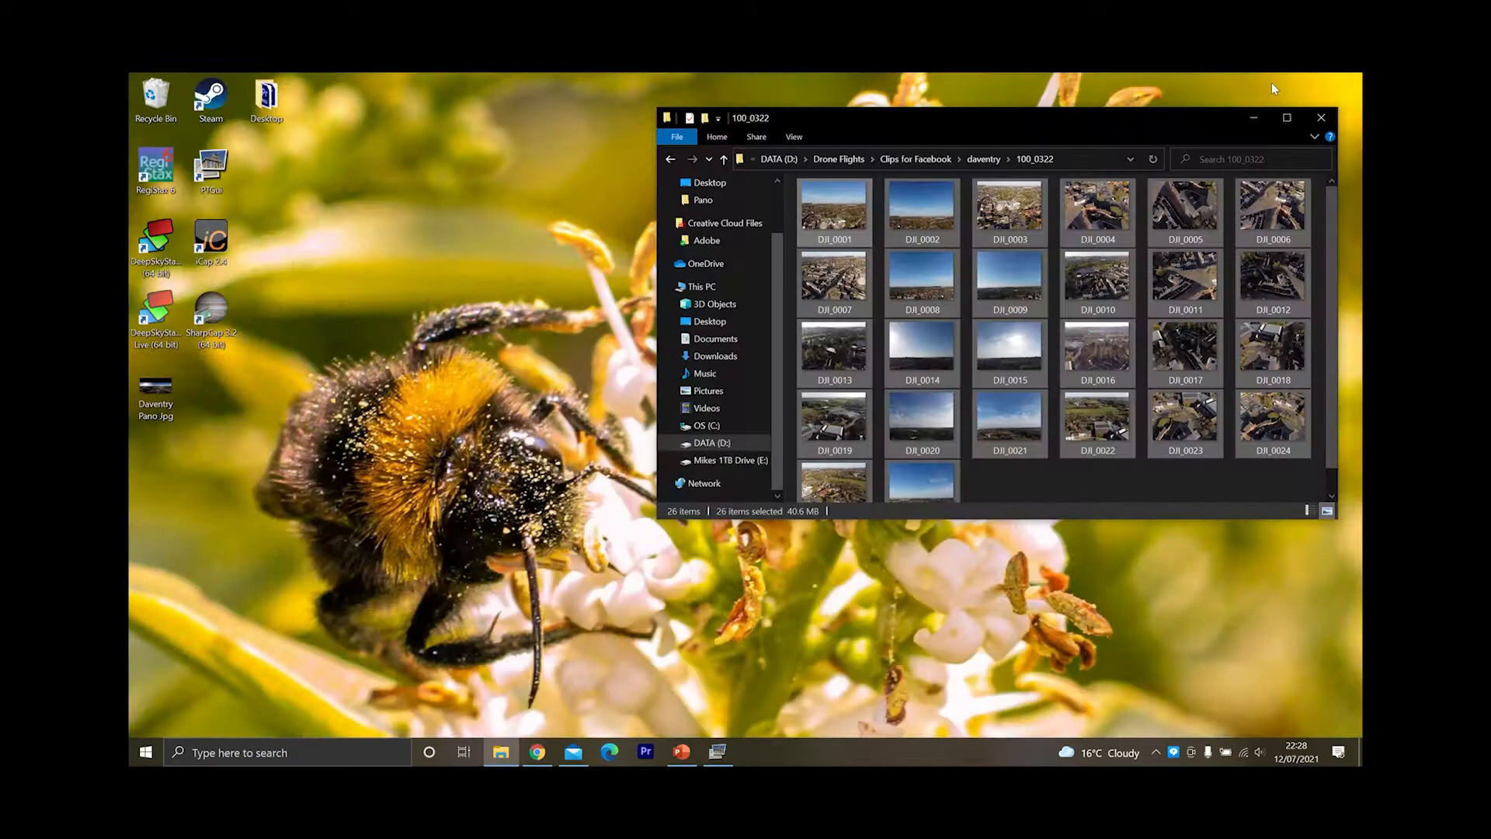
click(155, 392)
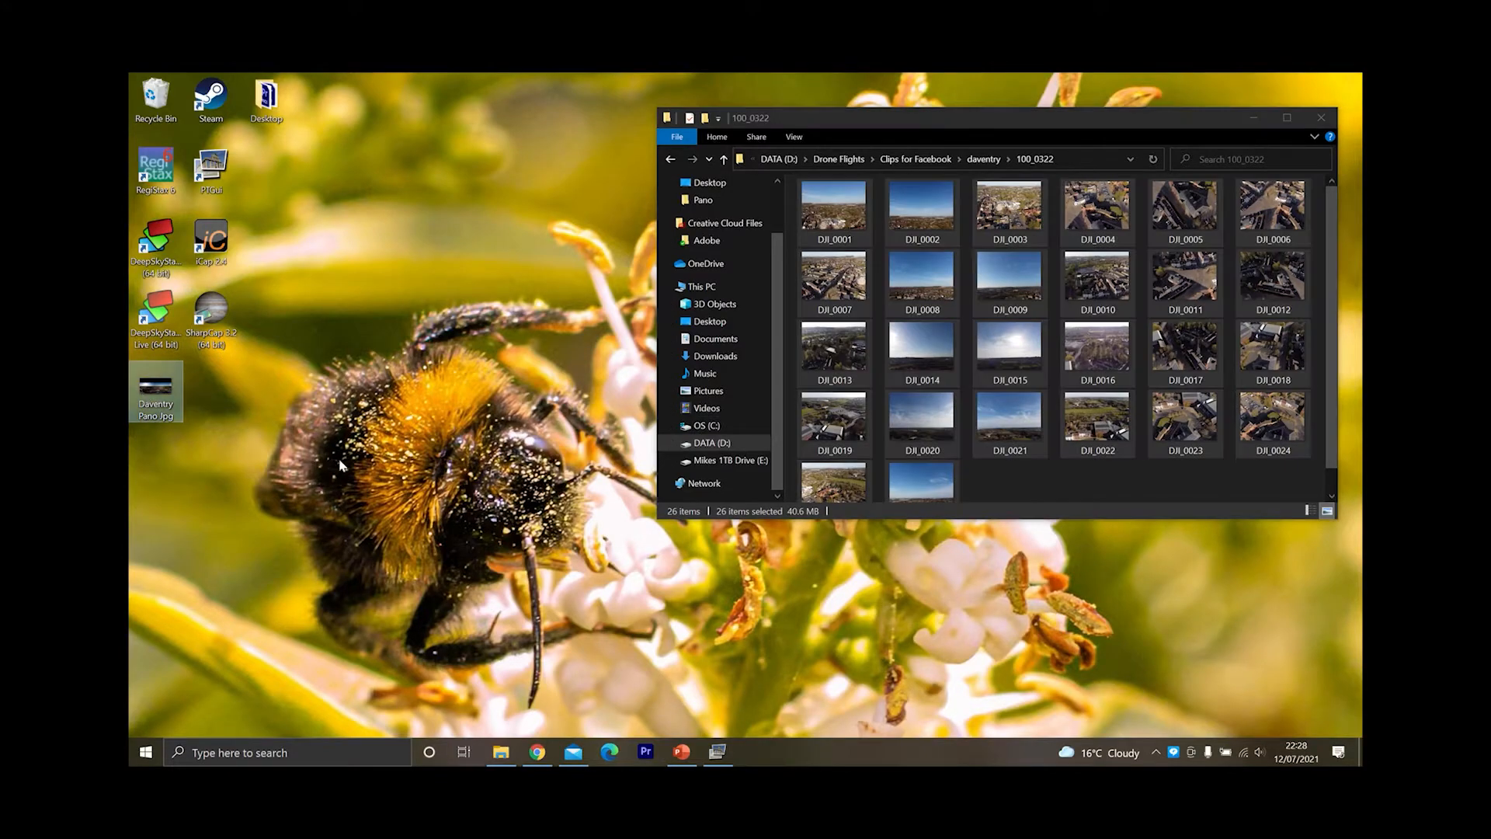
double_click(153, 385)
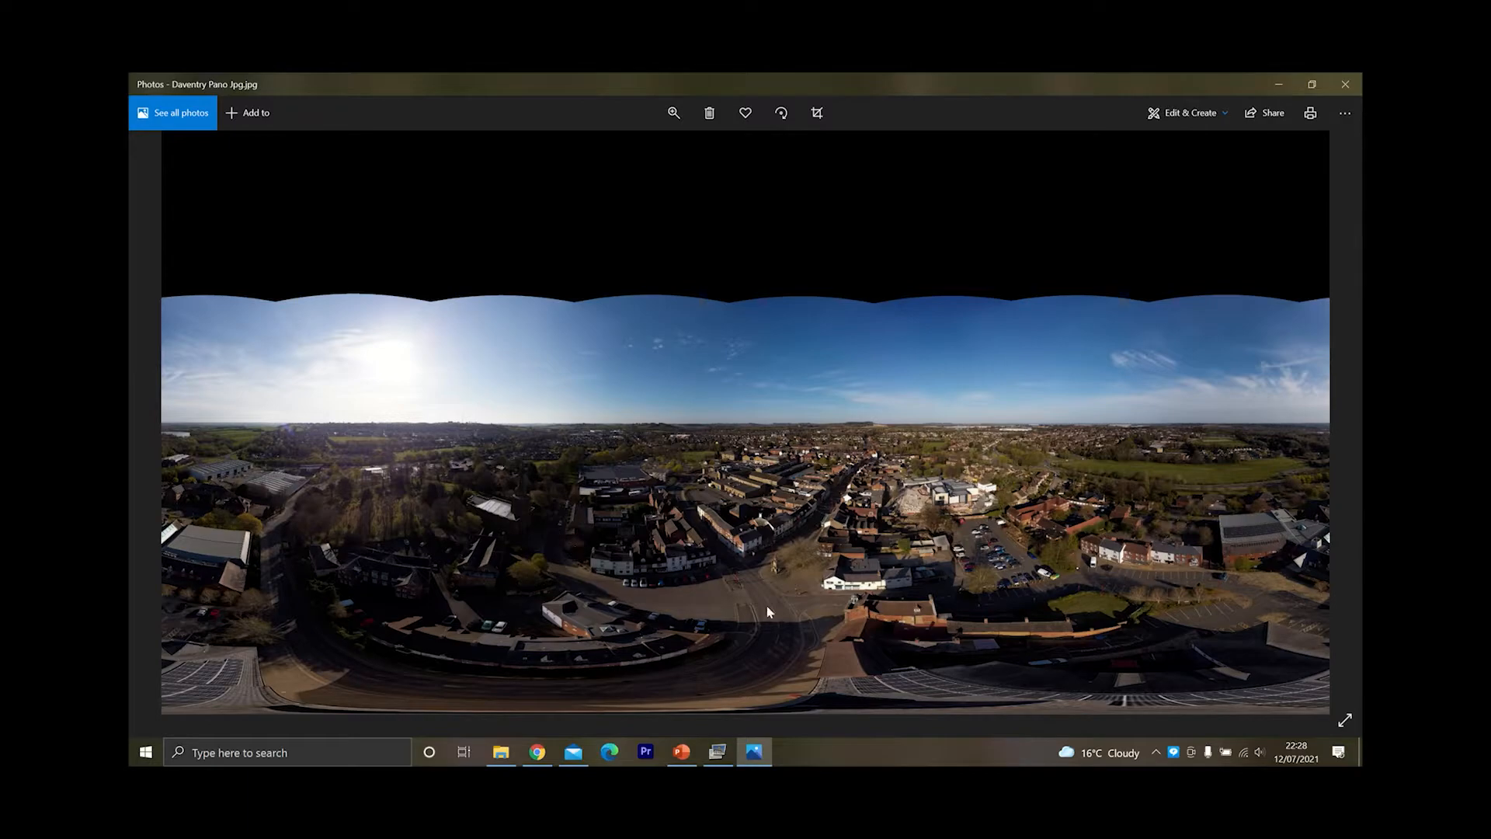
scroll(810, 600, up, 2)
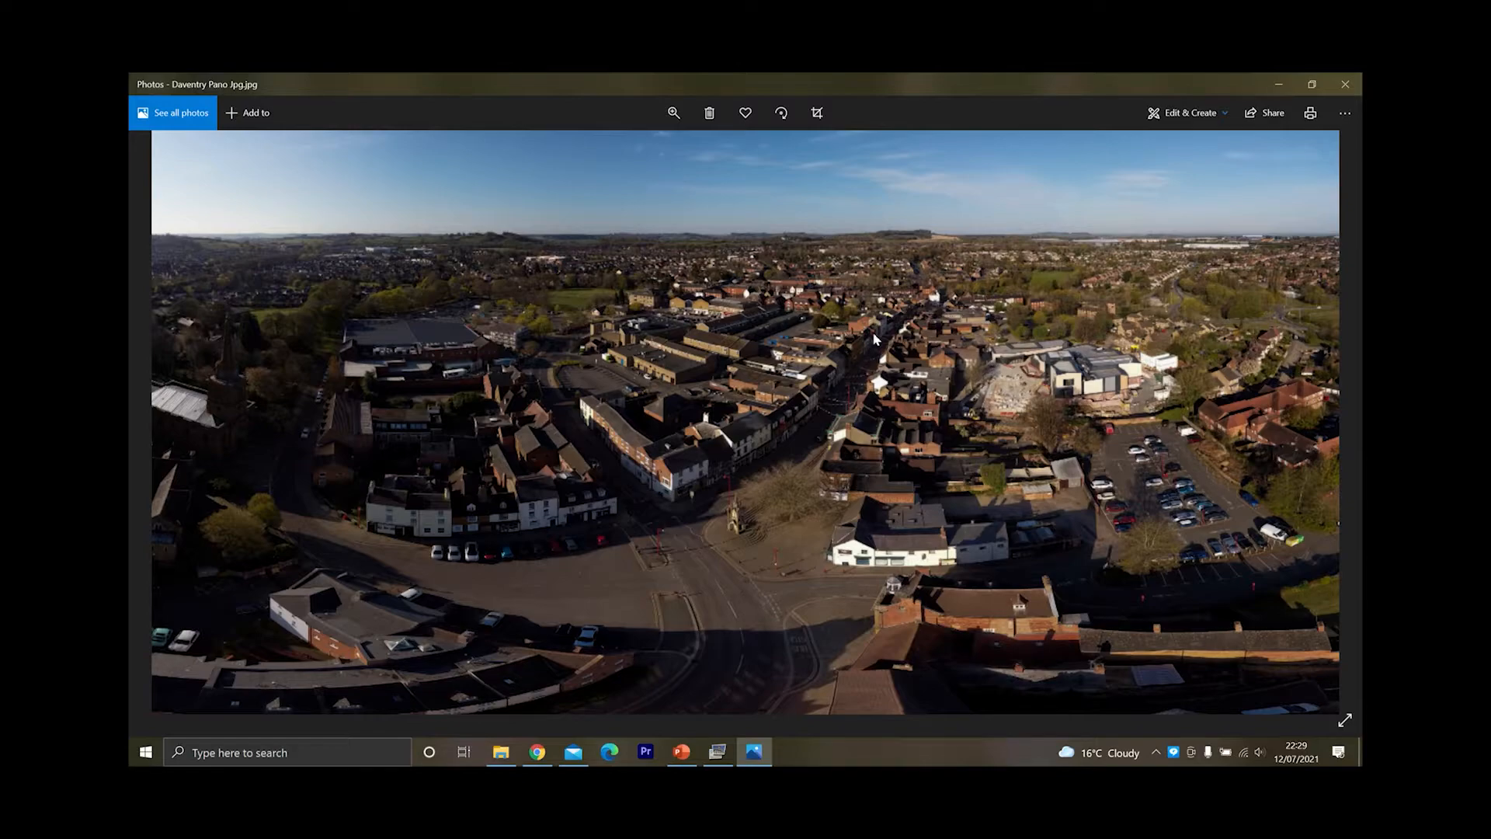
scroll(854, 359, down, 2)
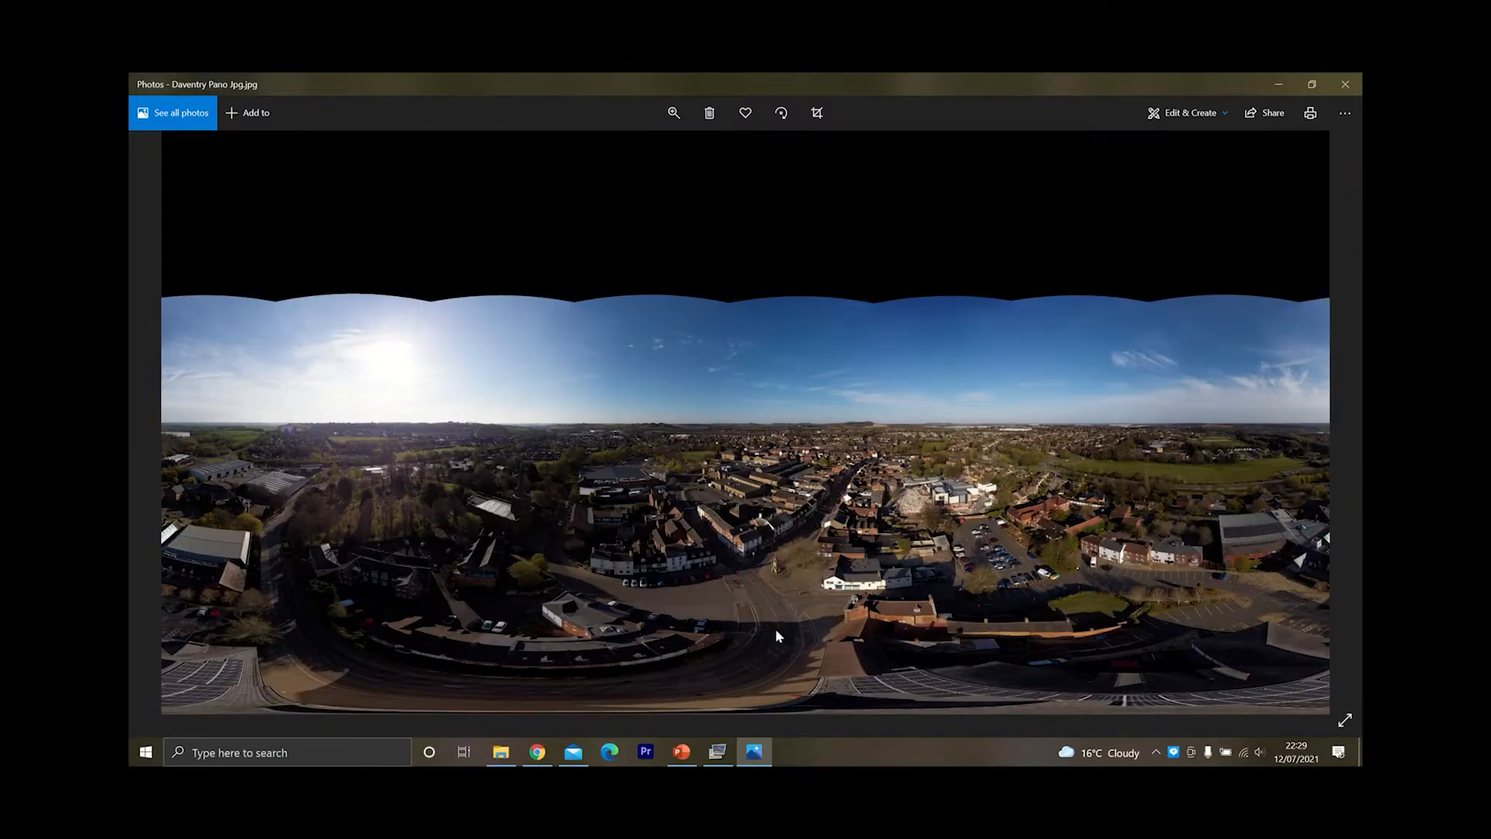
scroll(784, 707, up, 2)
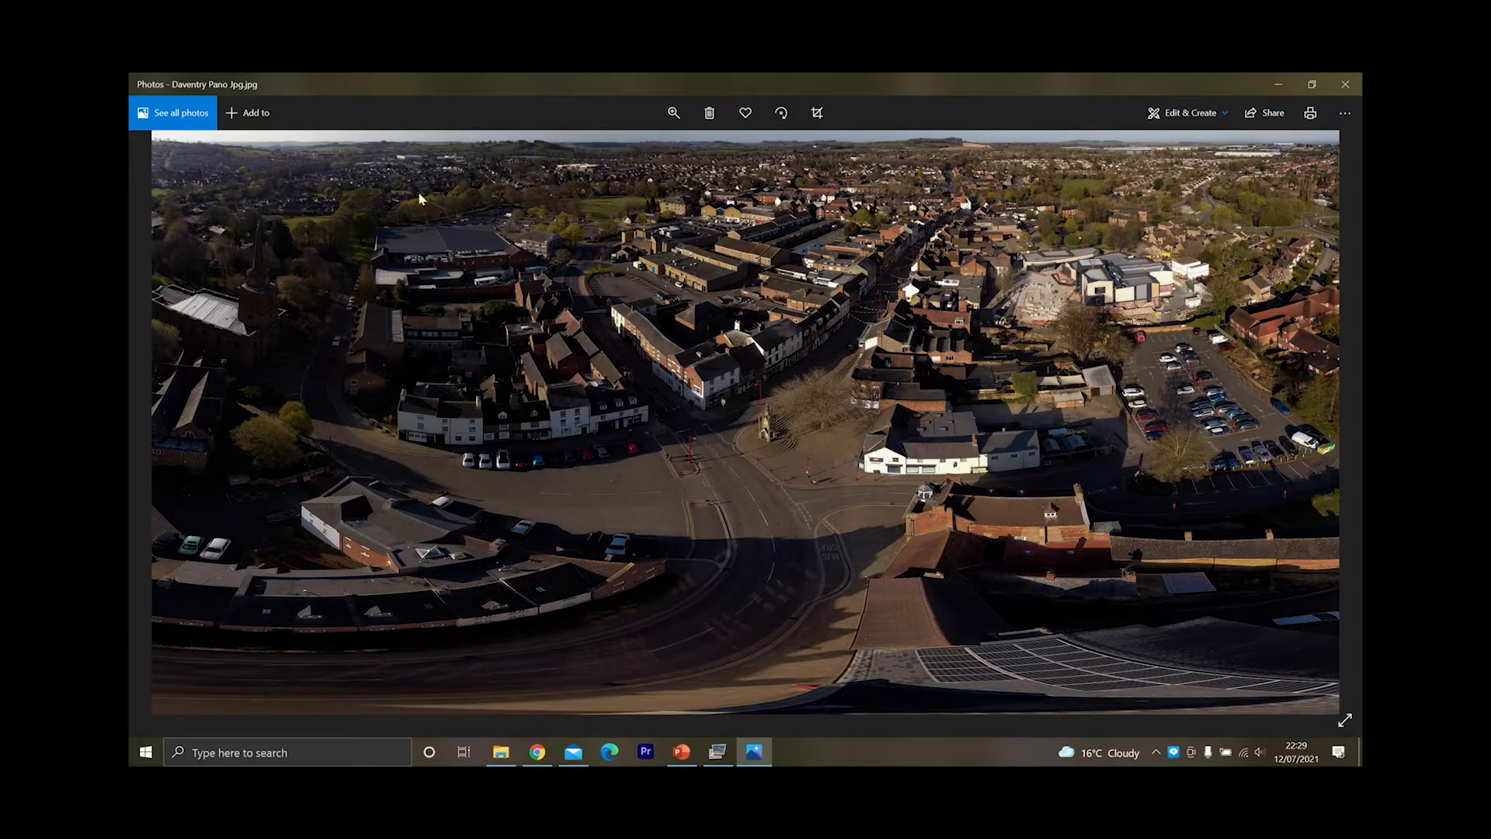
scroll(746, 398, down, 3)
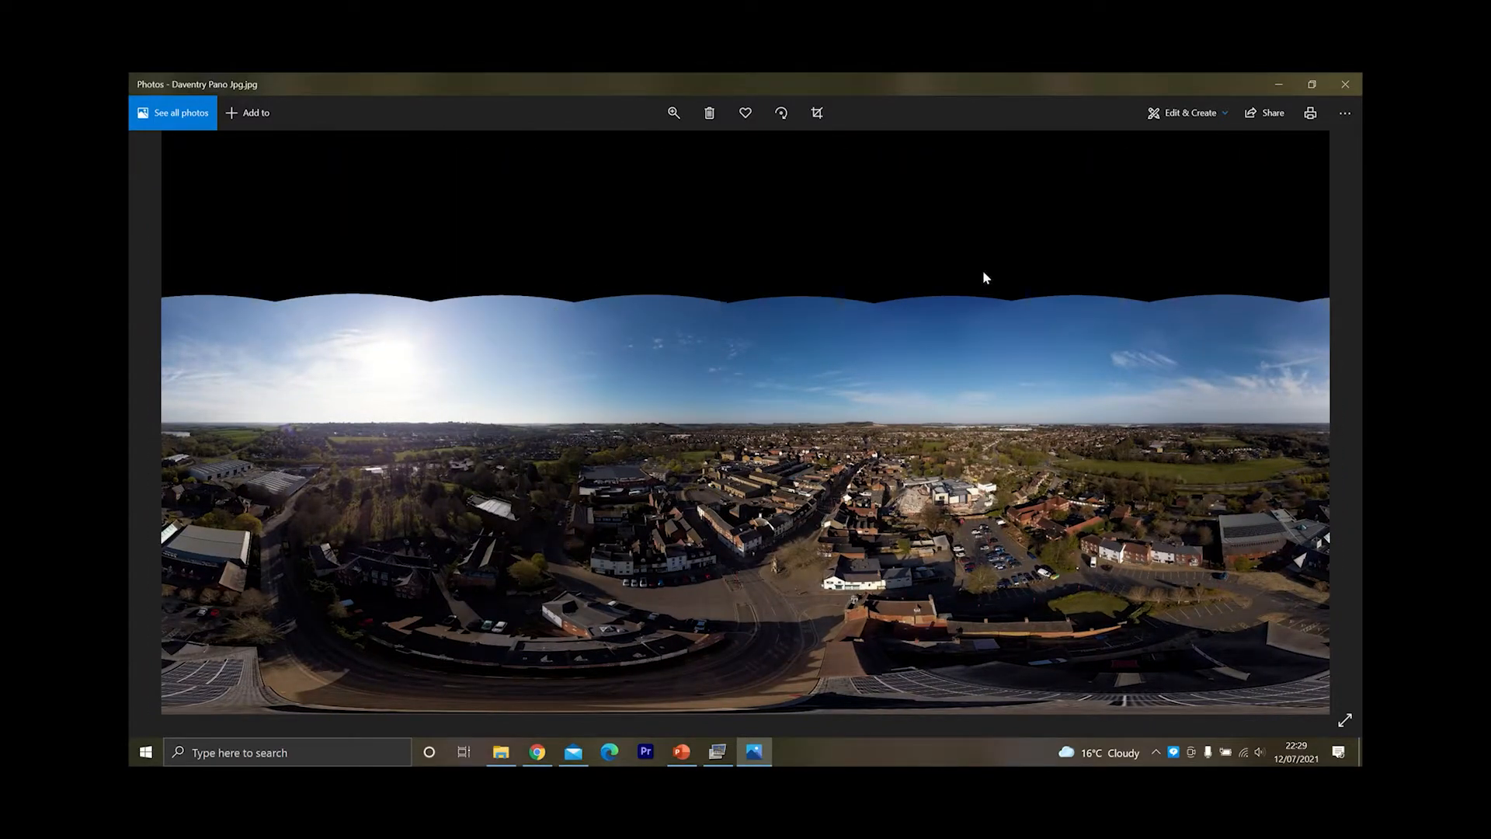
click(1345, 84)
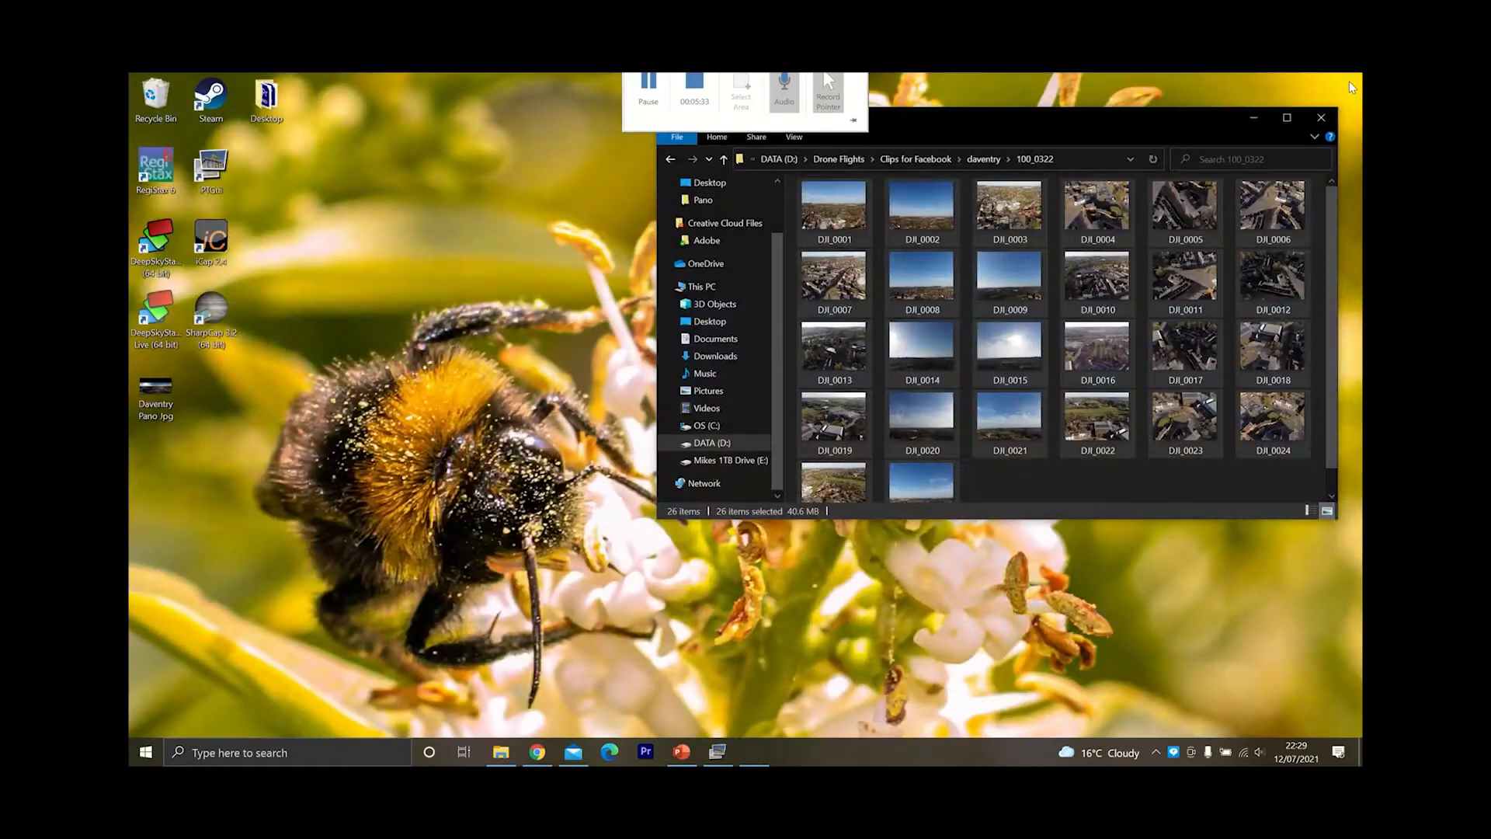
- Open the Daventry Pano Jpg file from the desktop in Adobe Photoshop 2021
right_click(147, 389)
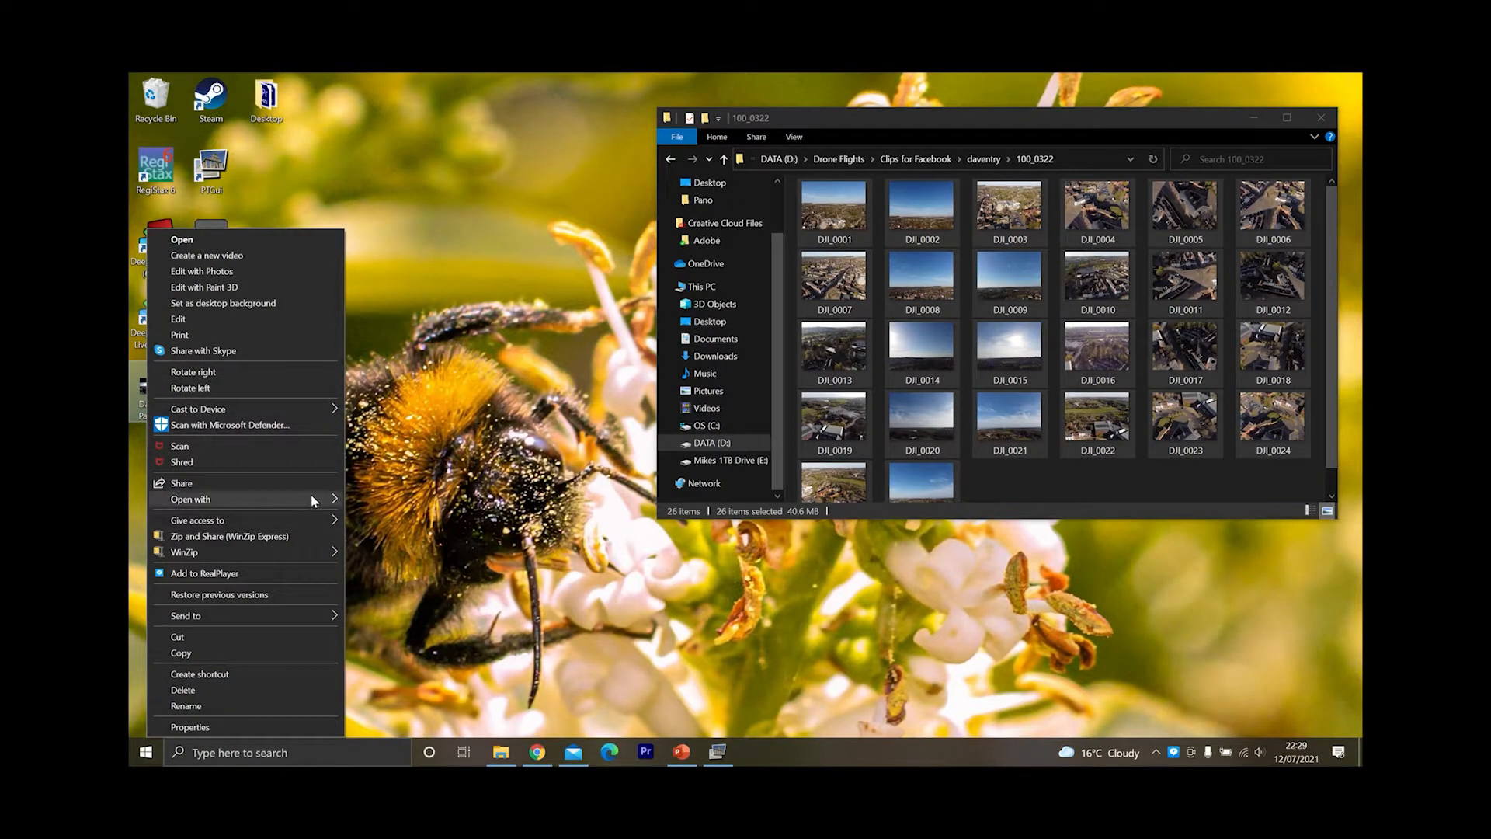
mouse_move(310, 498)
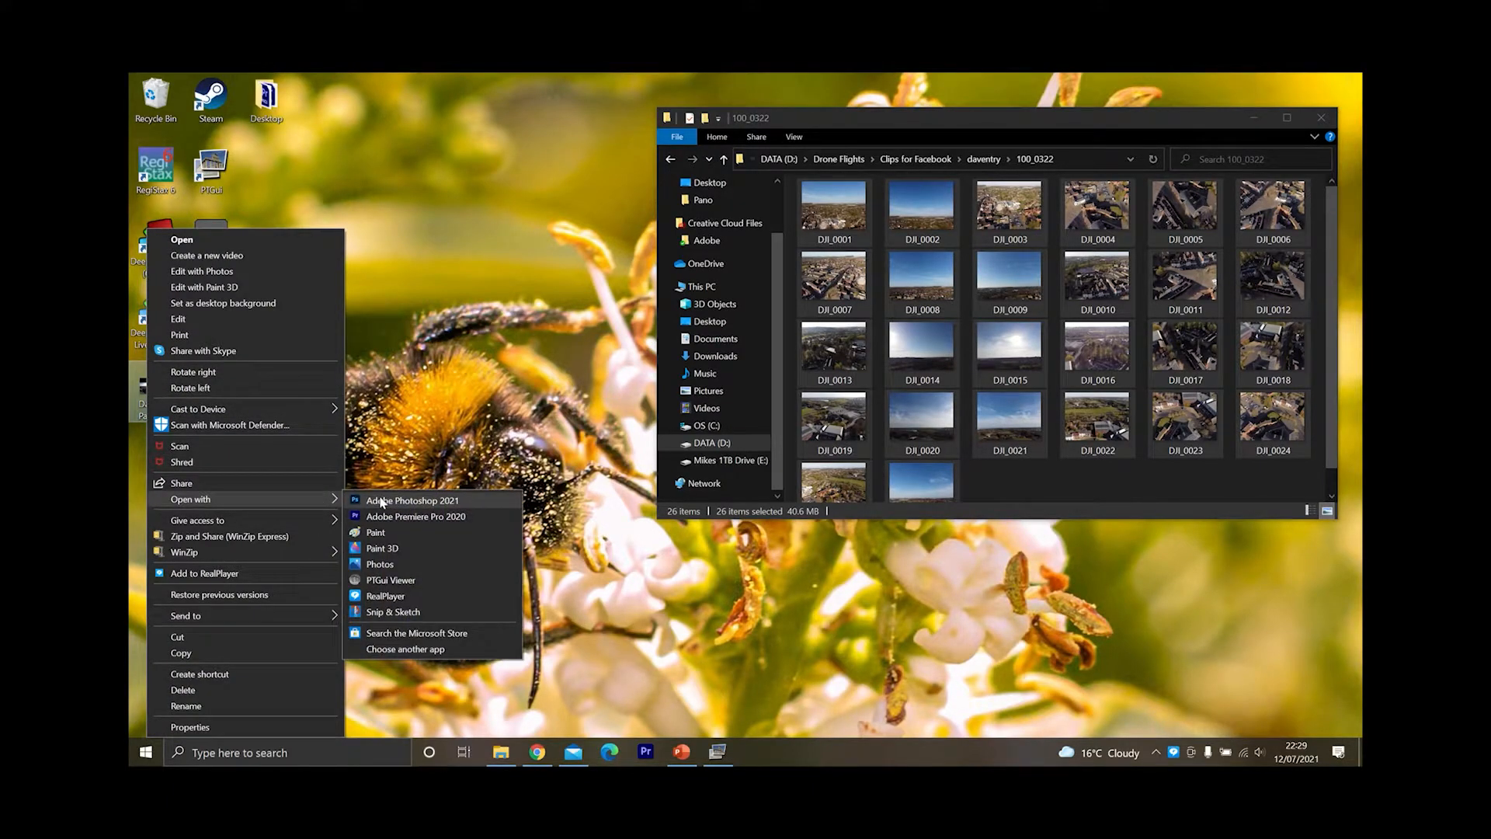
click(381, 502)
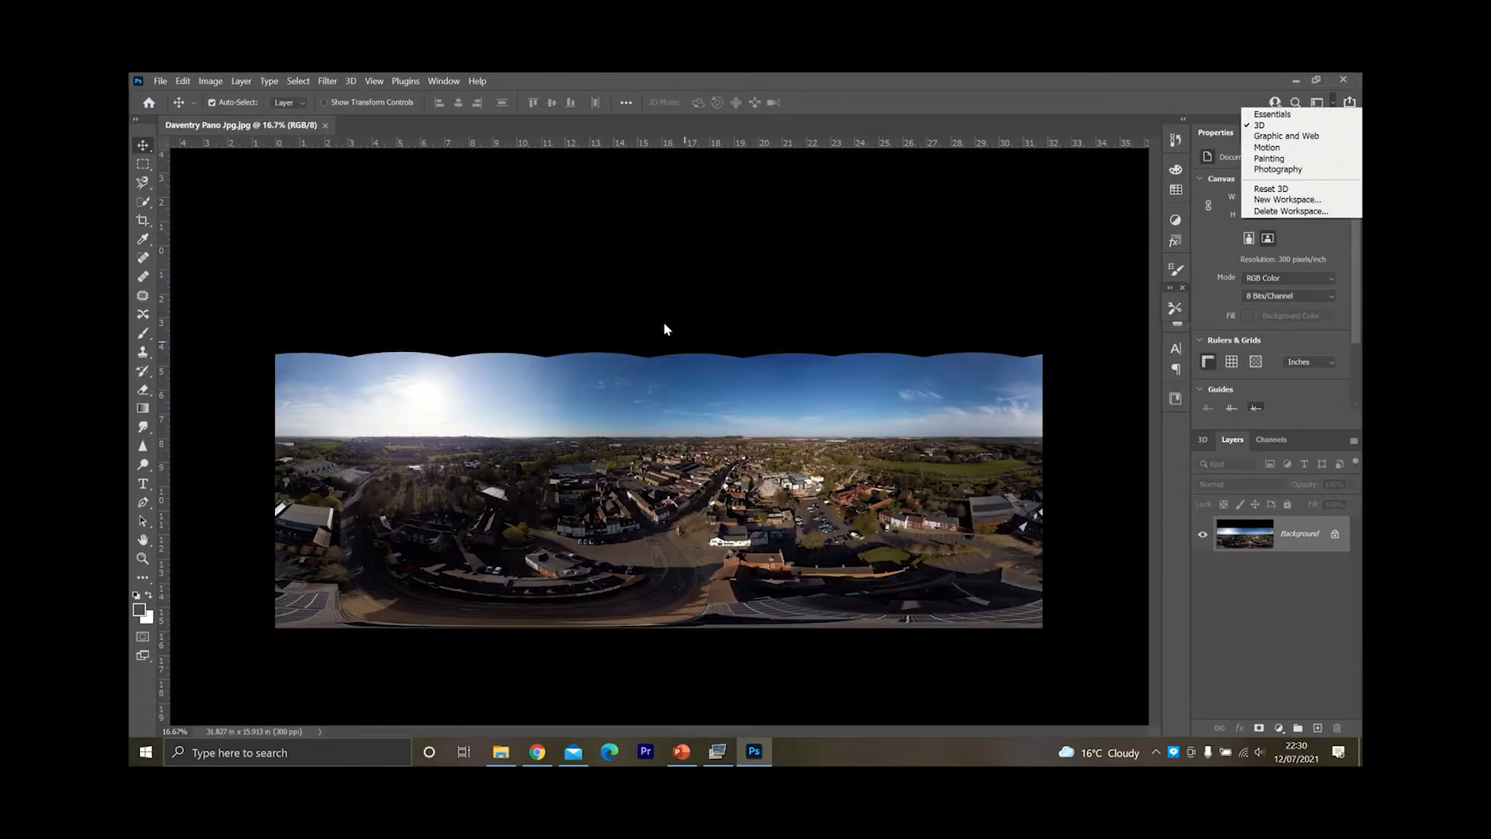
click(618, 262)
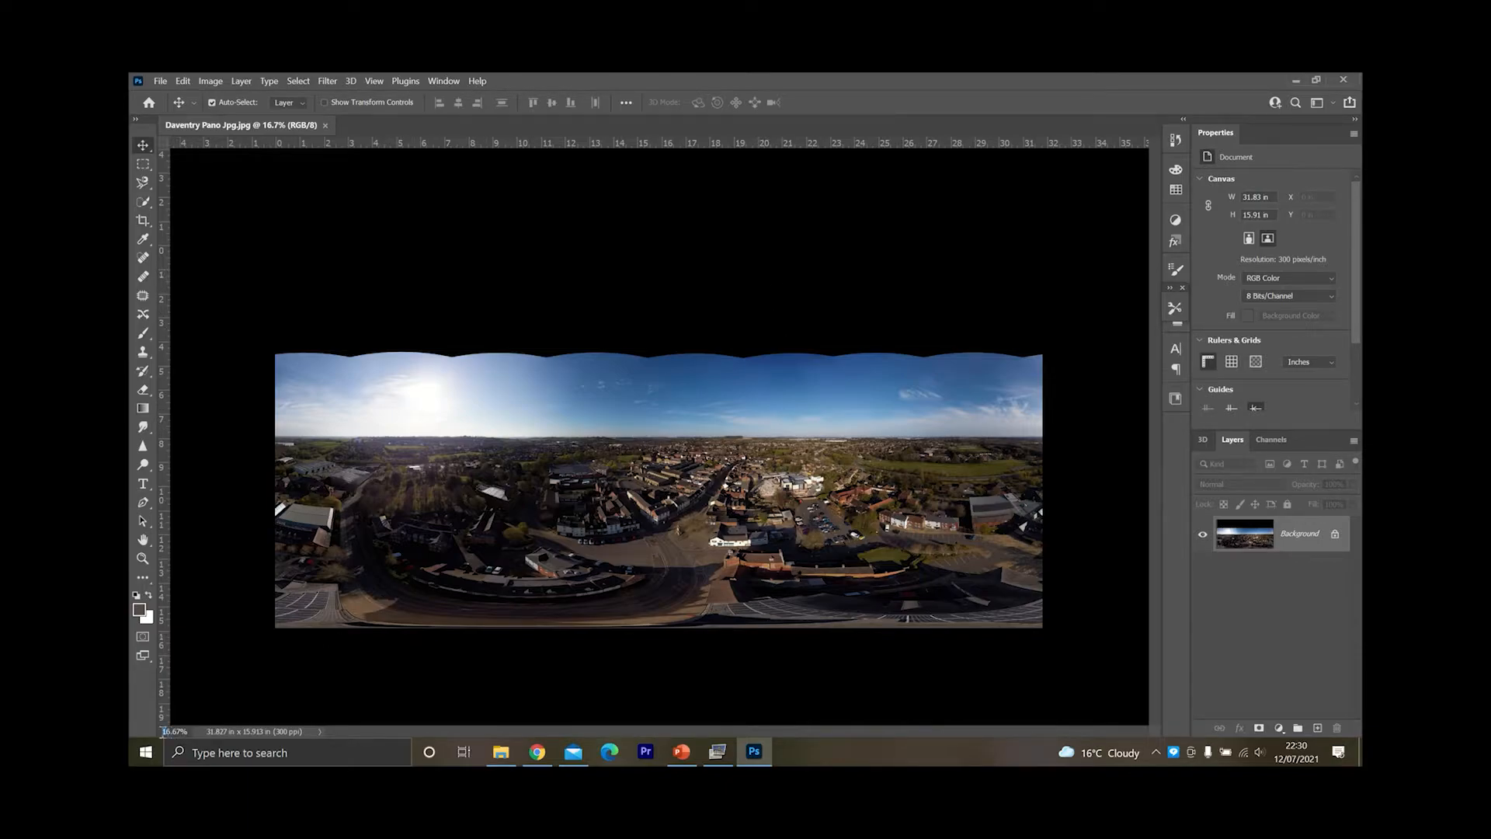
- Inspect the panorama's horizon and upper sky edge, and unlock the Background layer for editing
key(Return)
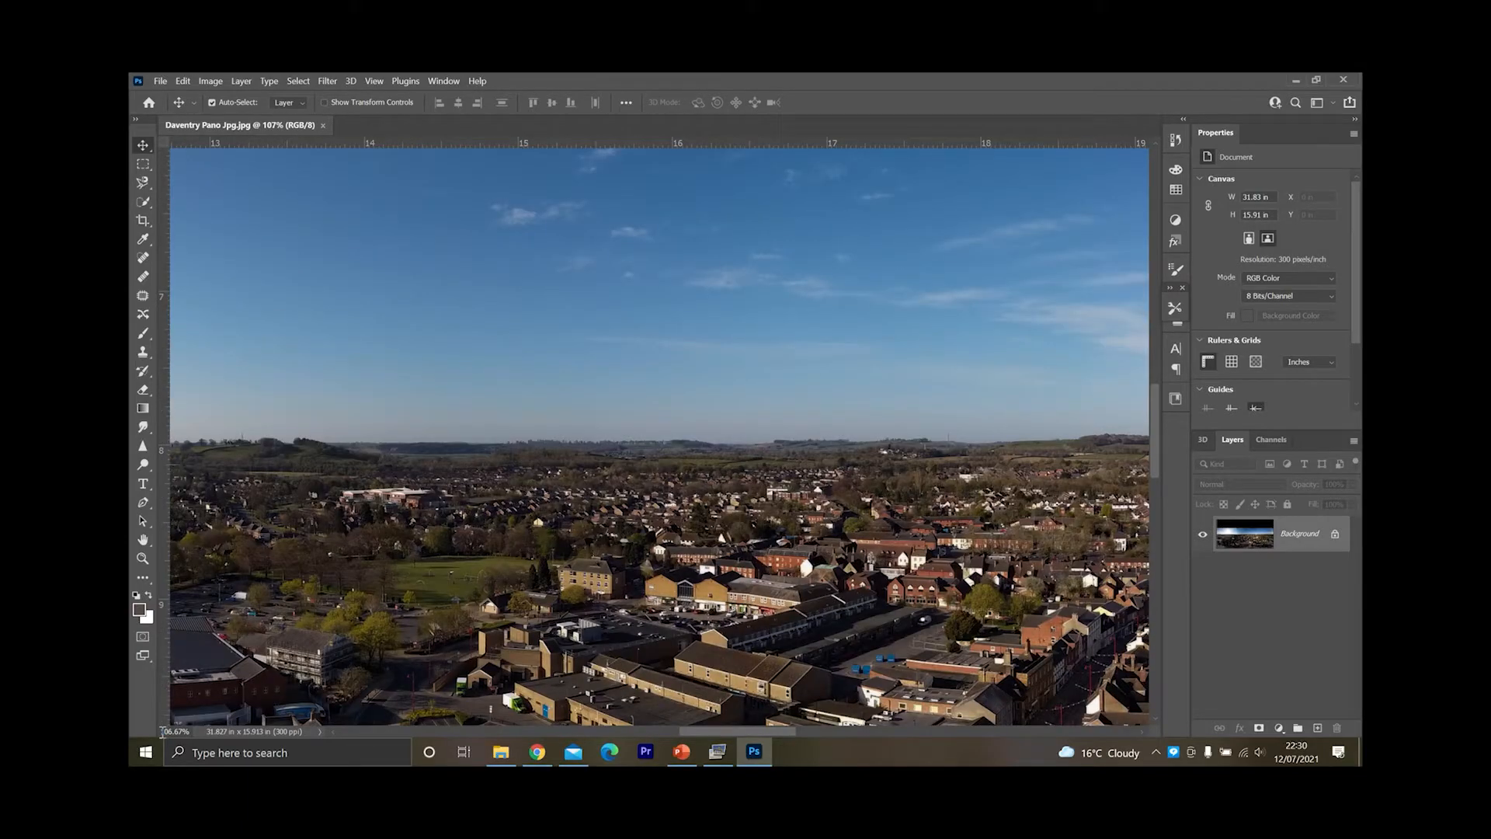
drag(784, 735, 648, 731)
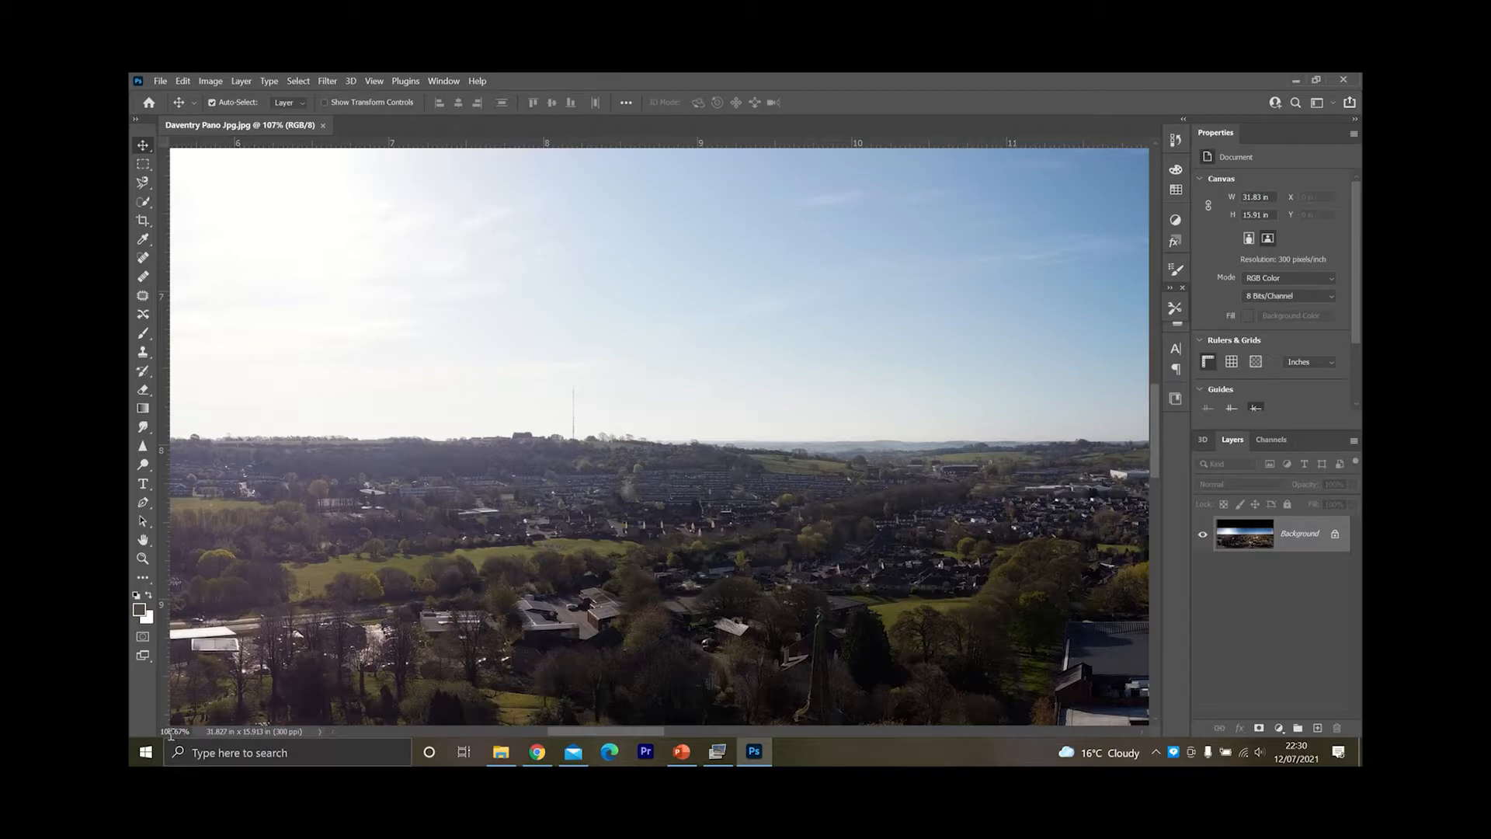
key(Return)
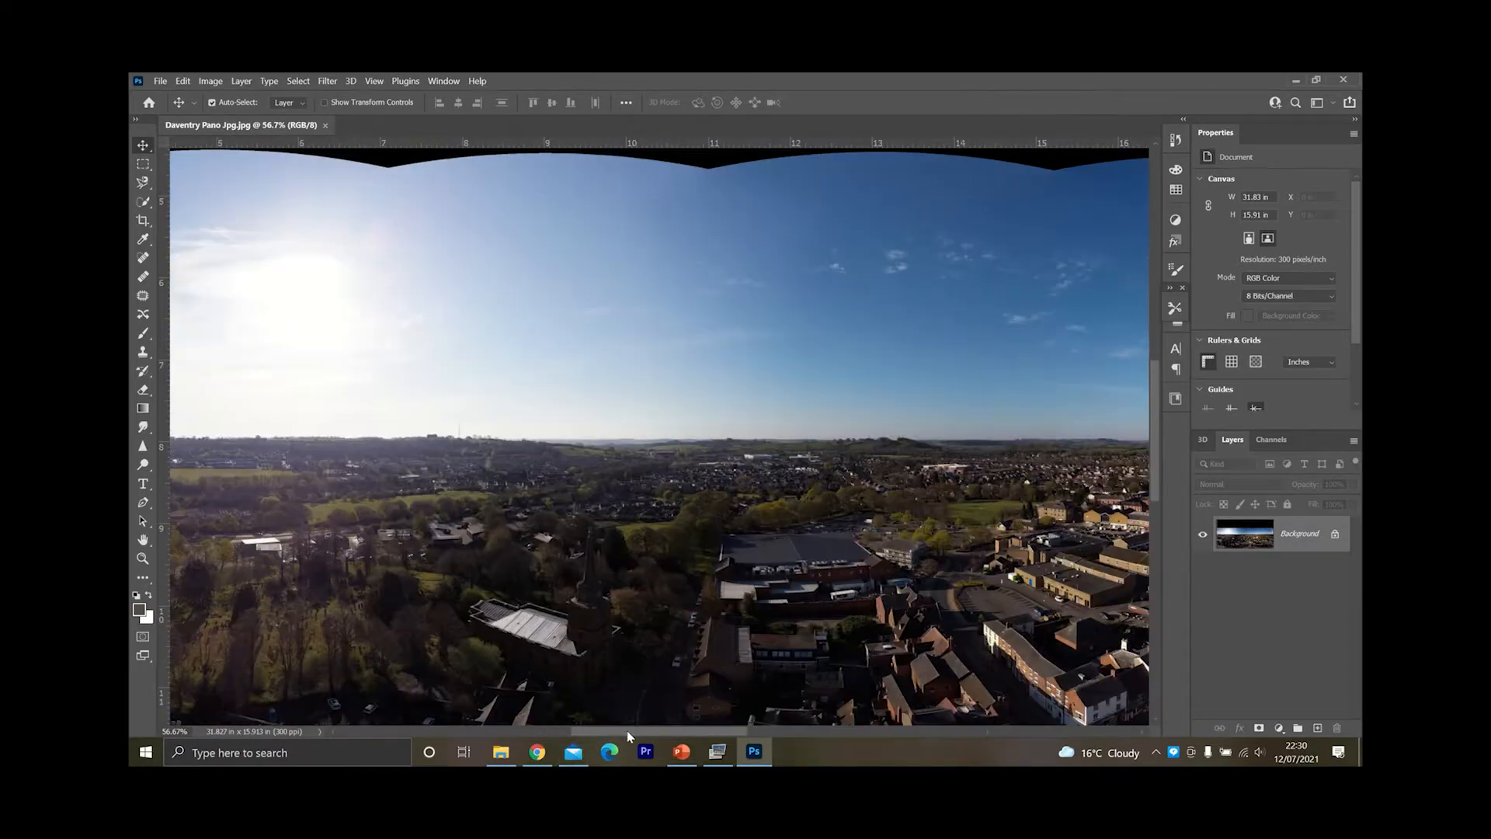
drag(628, 733, 512, 730)
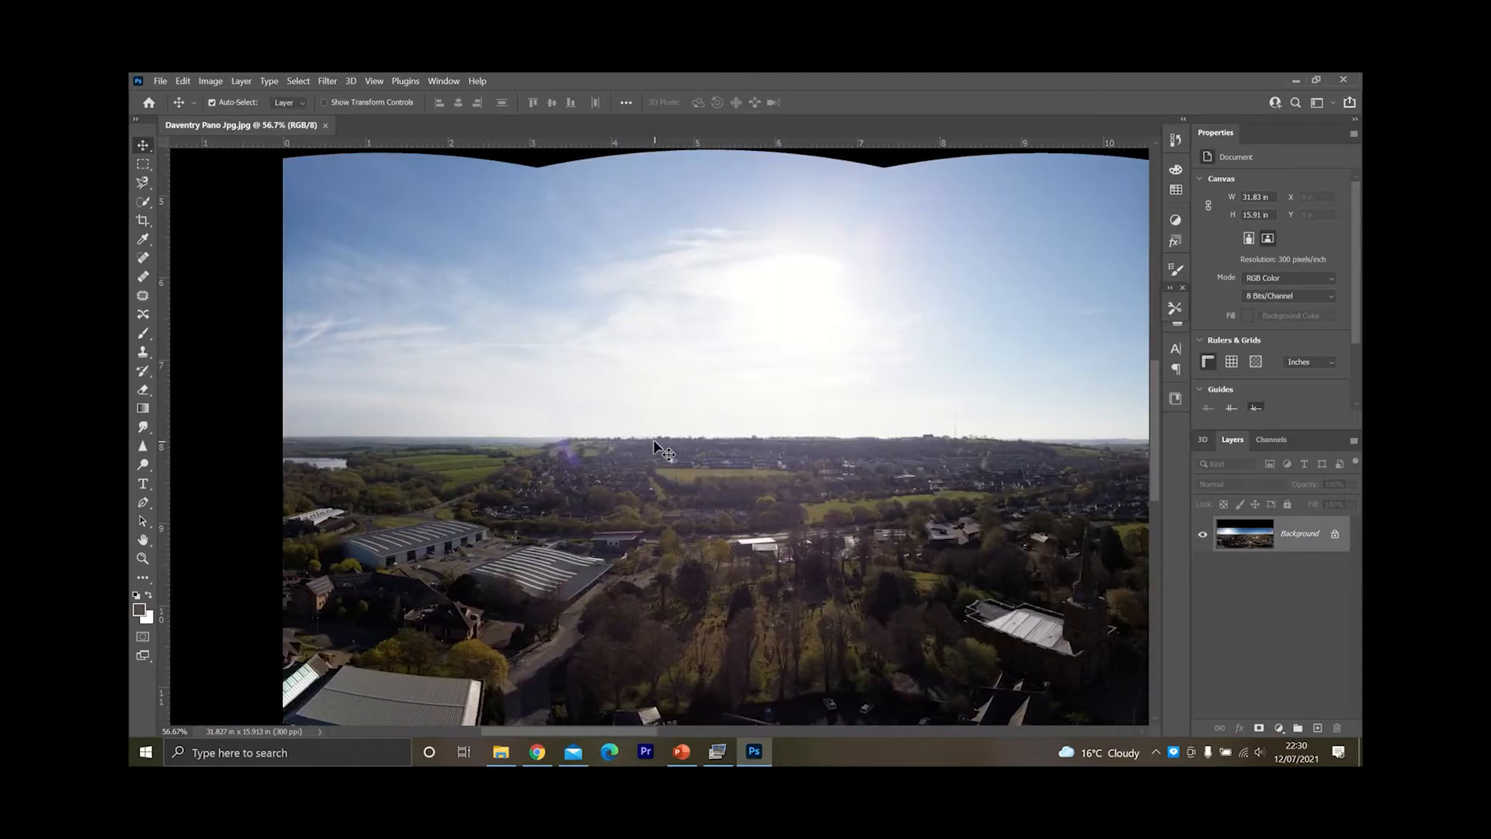
click(1336, 536)
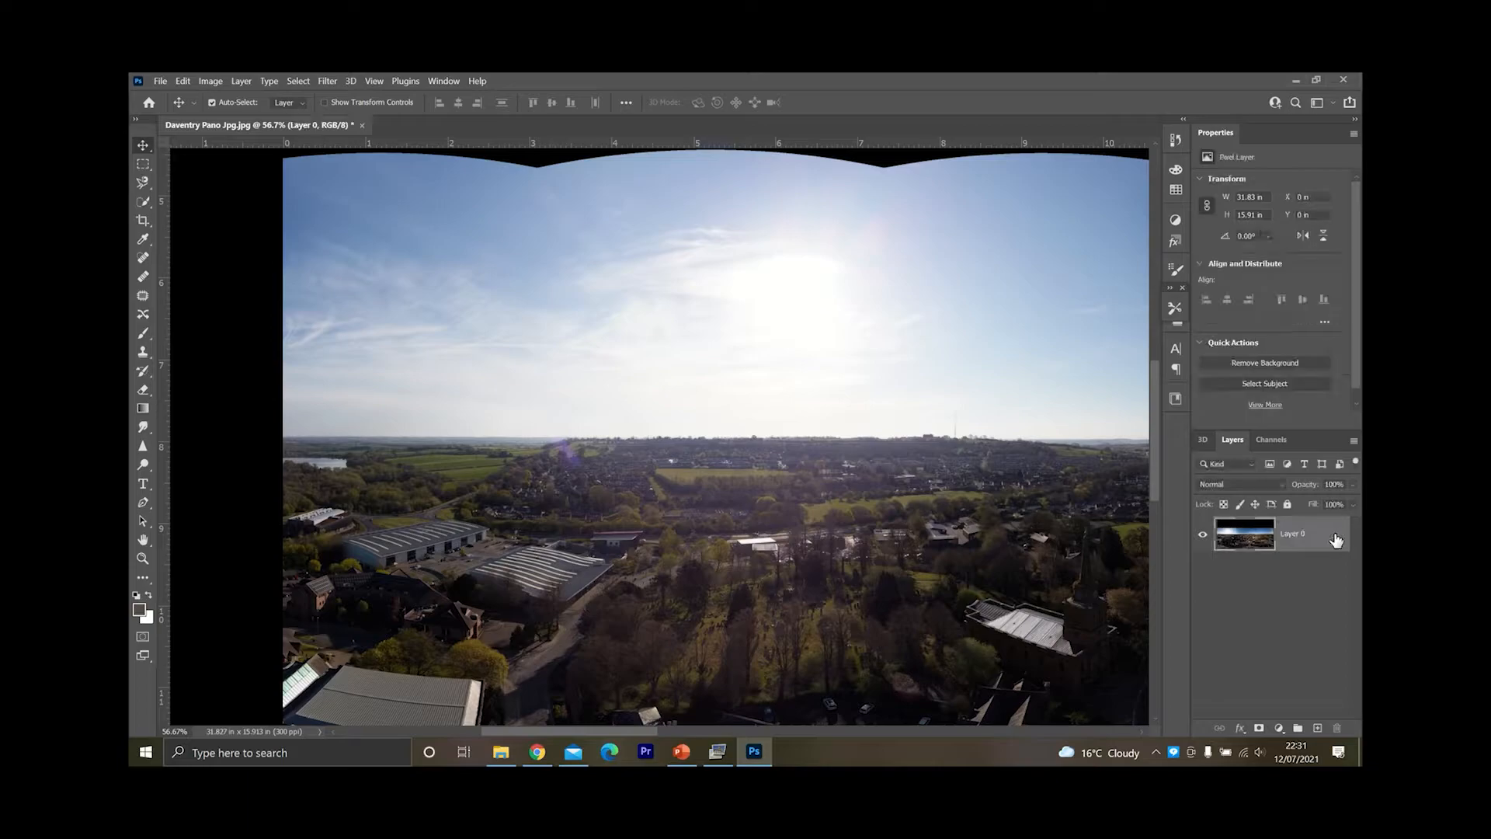
- Marquee-select the full-width sky band below the scalloped edge, about 31.83 by 2.69 in, and copy it to a new layer
key(m)
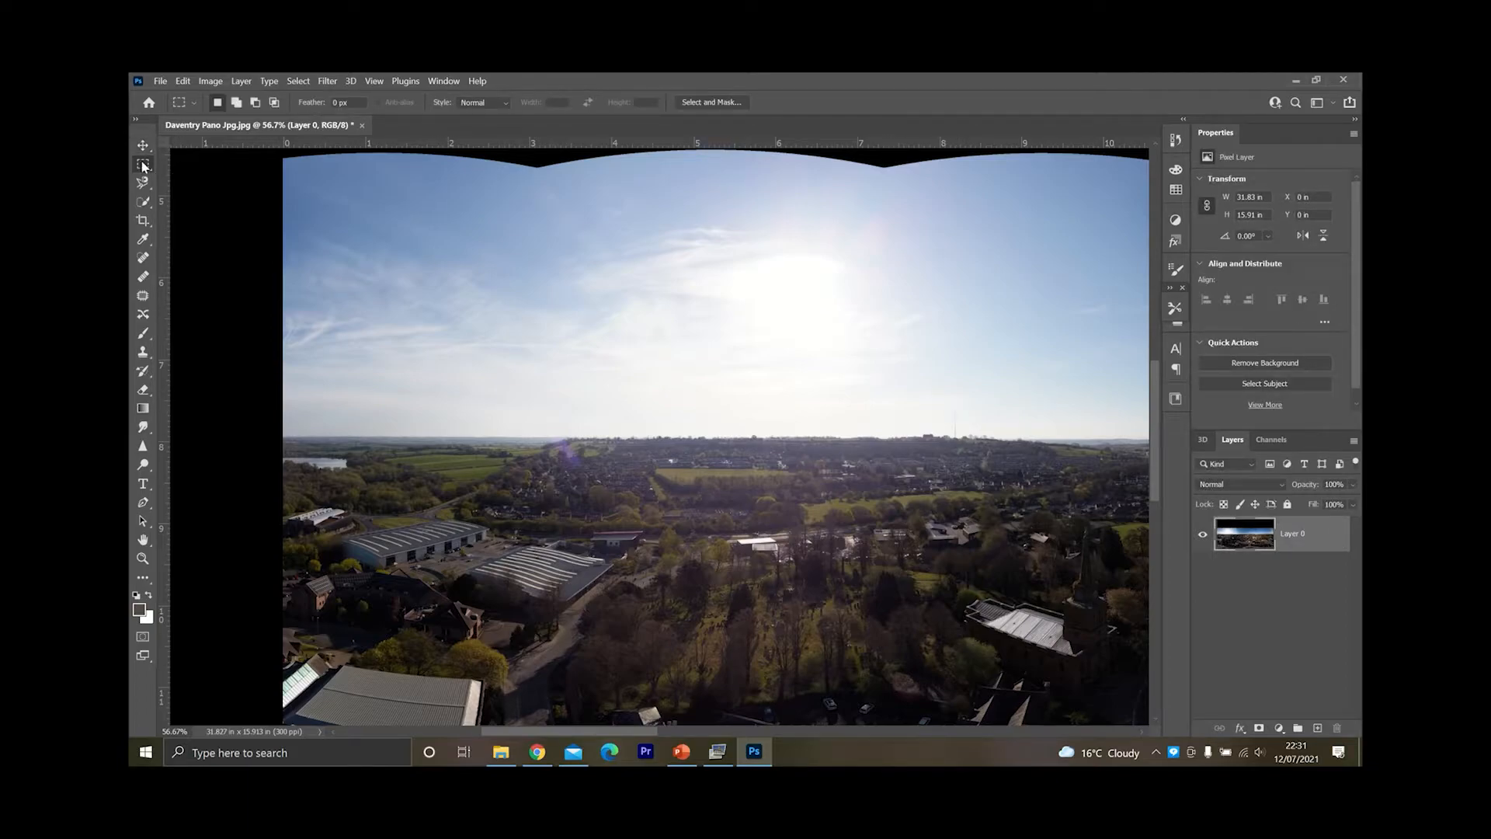
scroll(867, 408, right, 1)
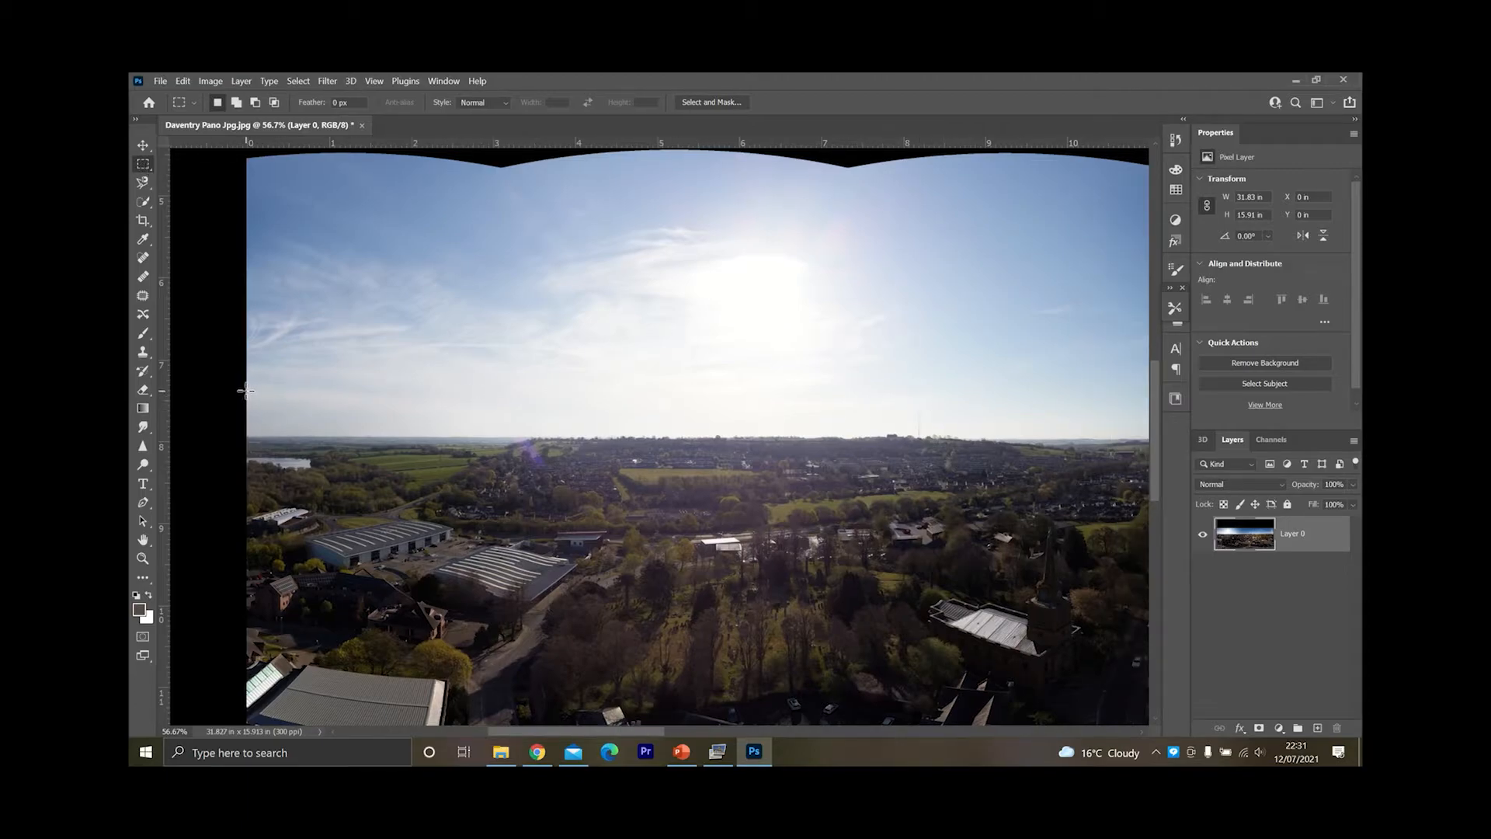
drag(245, 391, 781, 172)
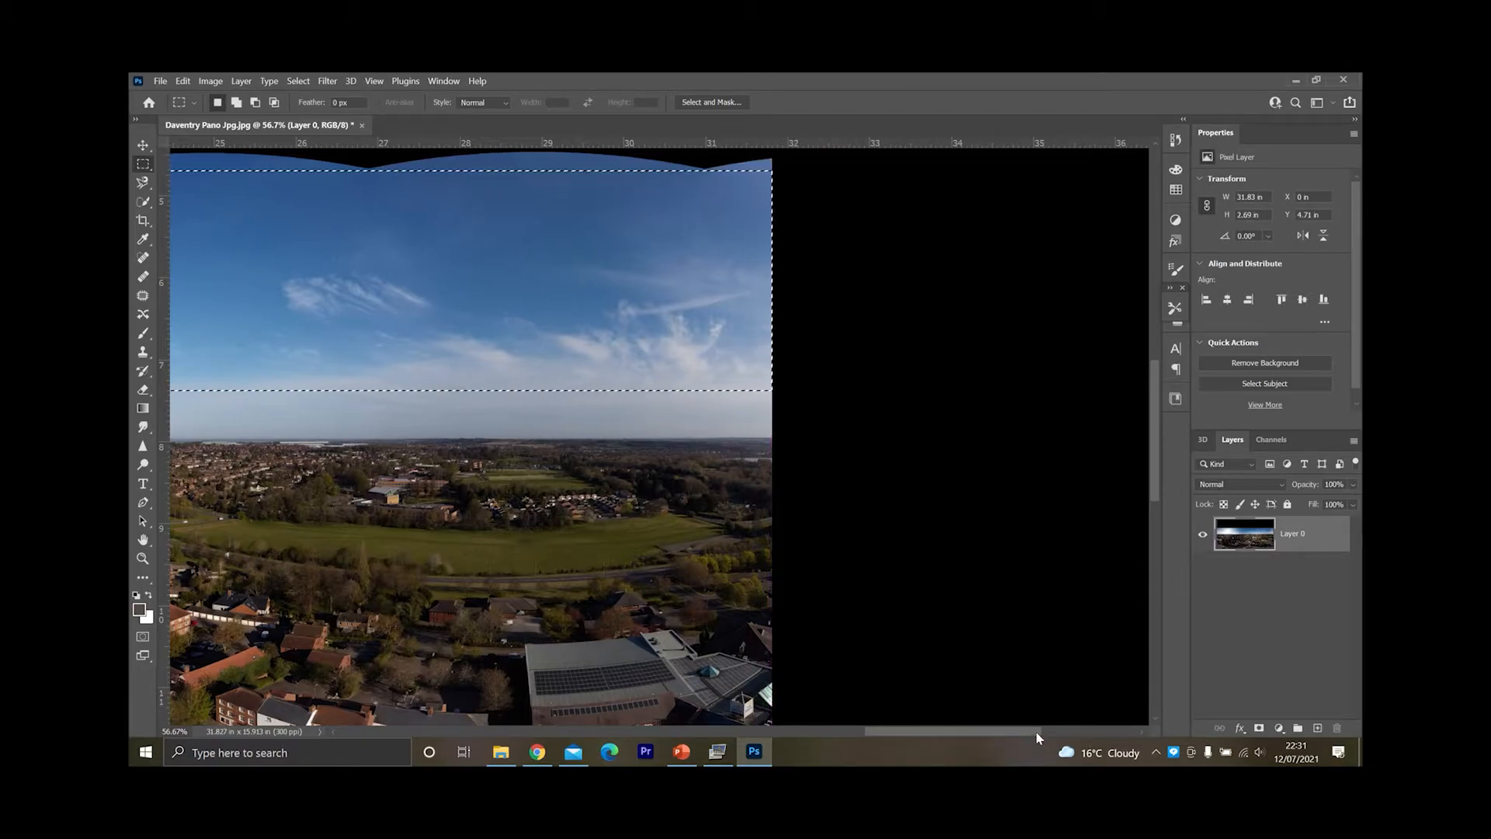
drag(1036, 733, 716, 710)
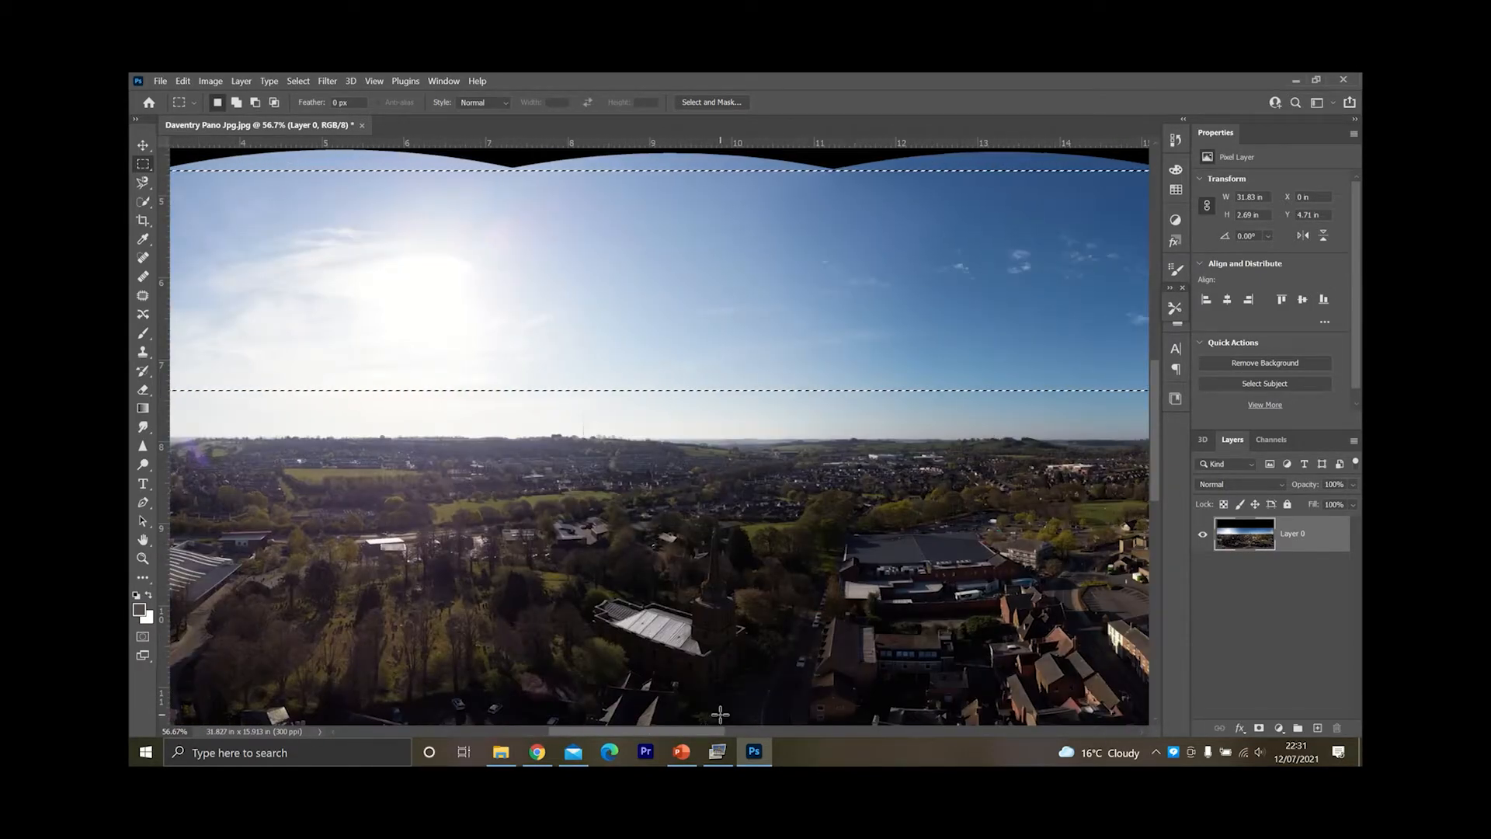
key(ctrl+j)
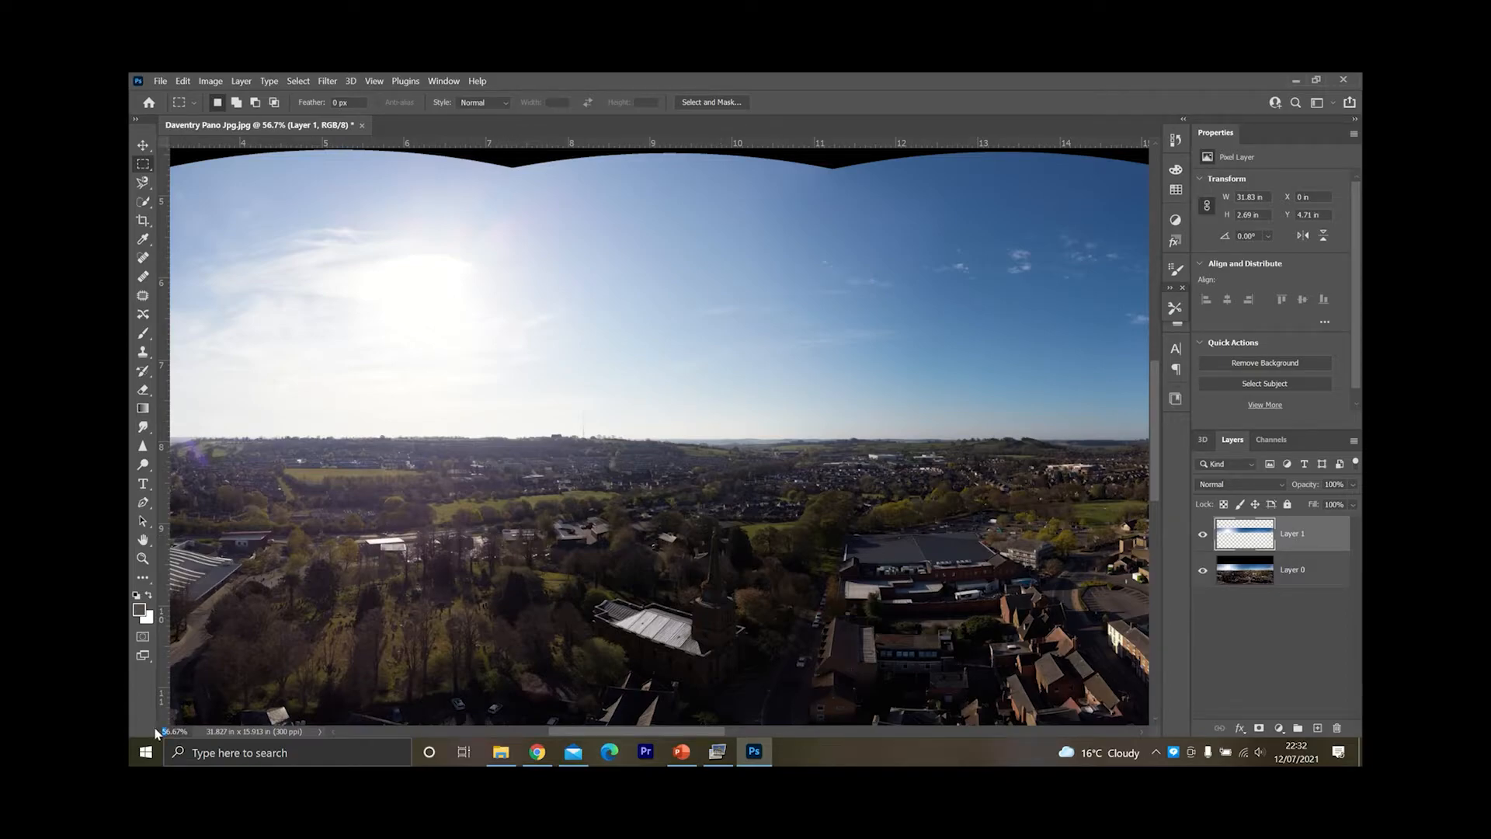
- Free-transform the copied sky layer, stretching its height upward to about 275% so it reaches the canvas's upper edge
text(2)
key(Return)
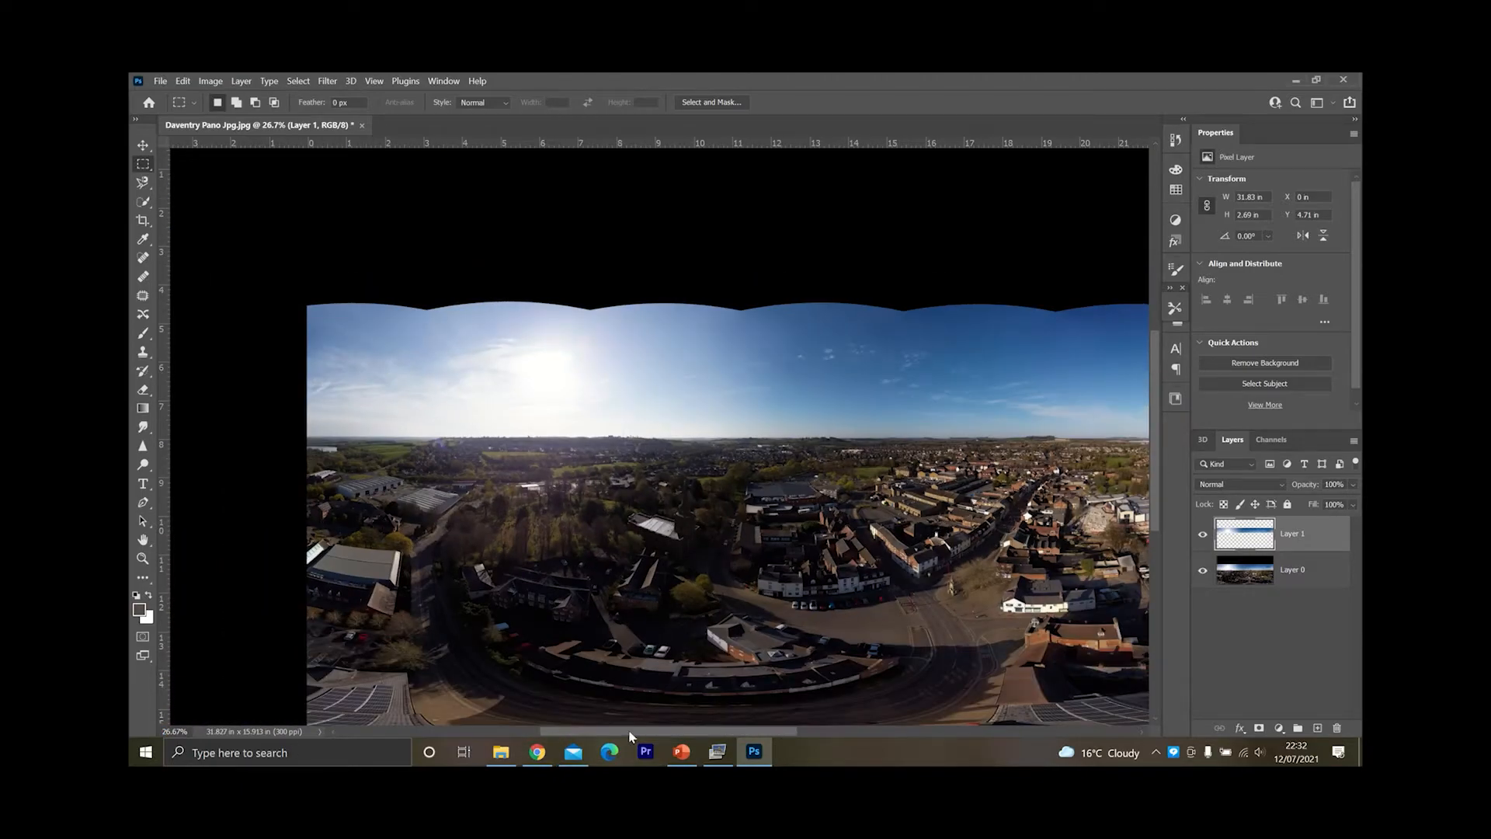
drag(630, 732, 718, 731)
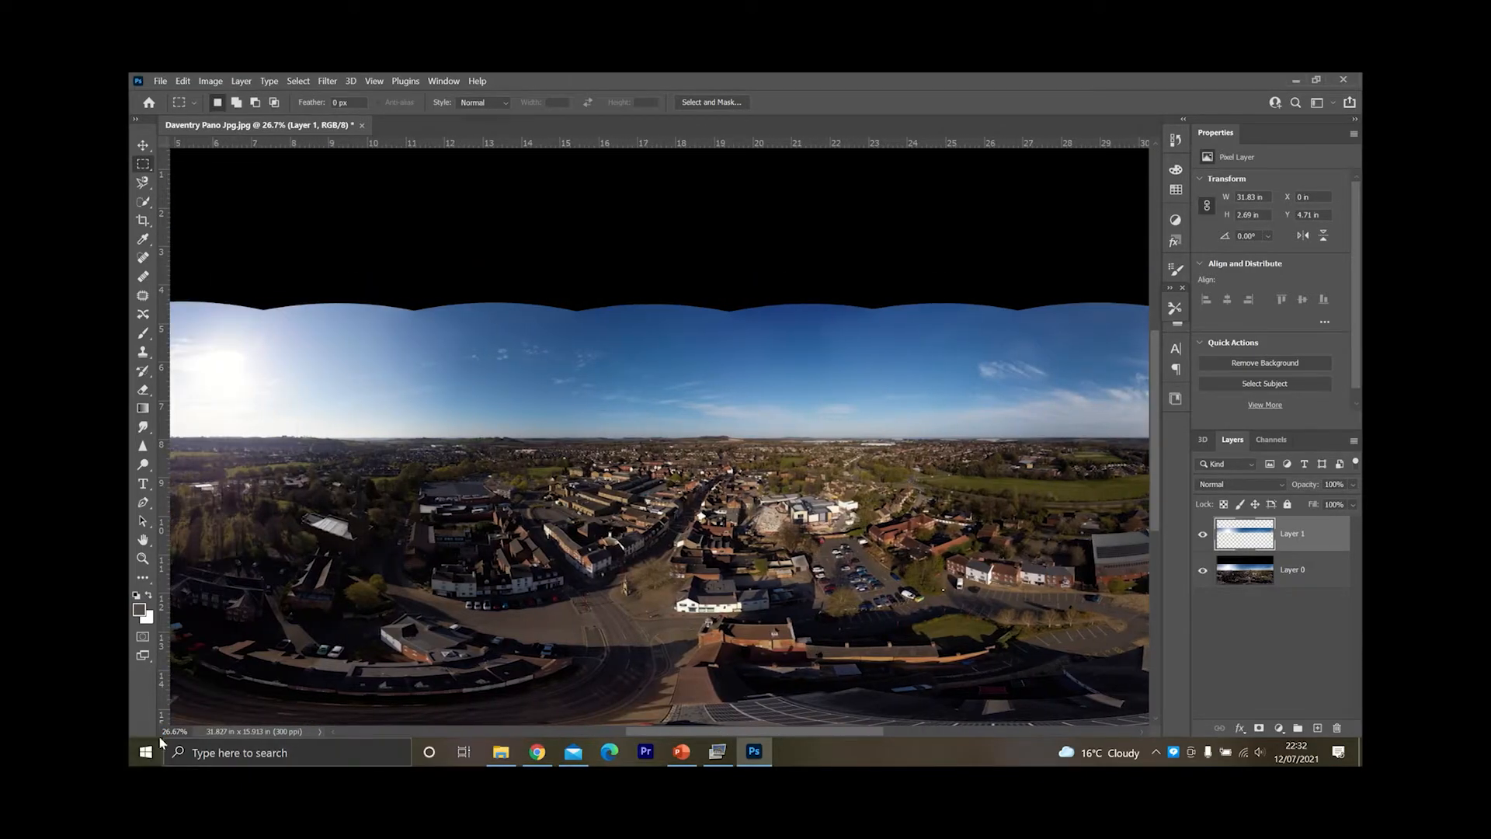
text(1)
key(Return)
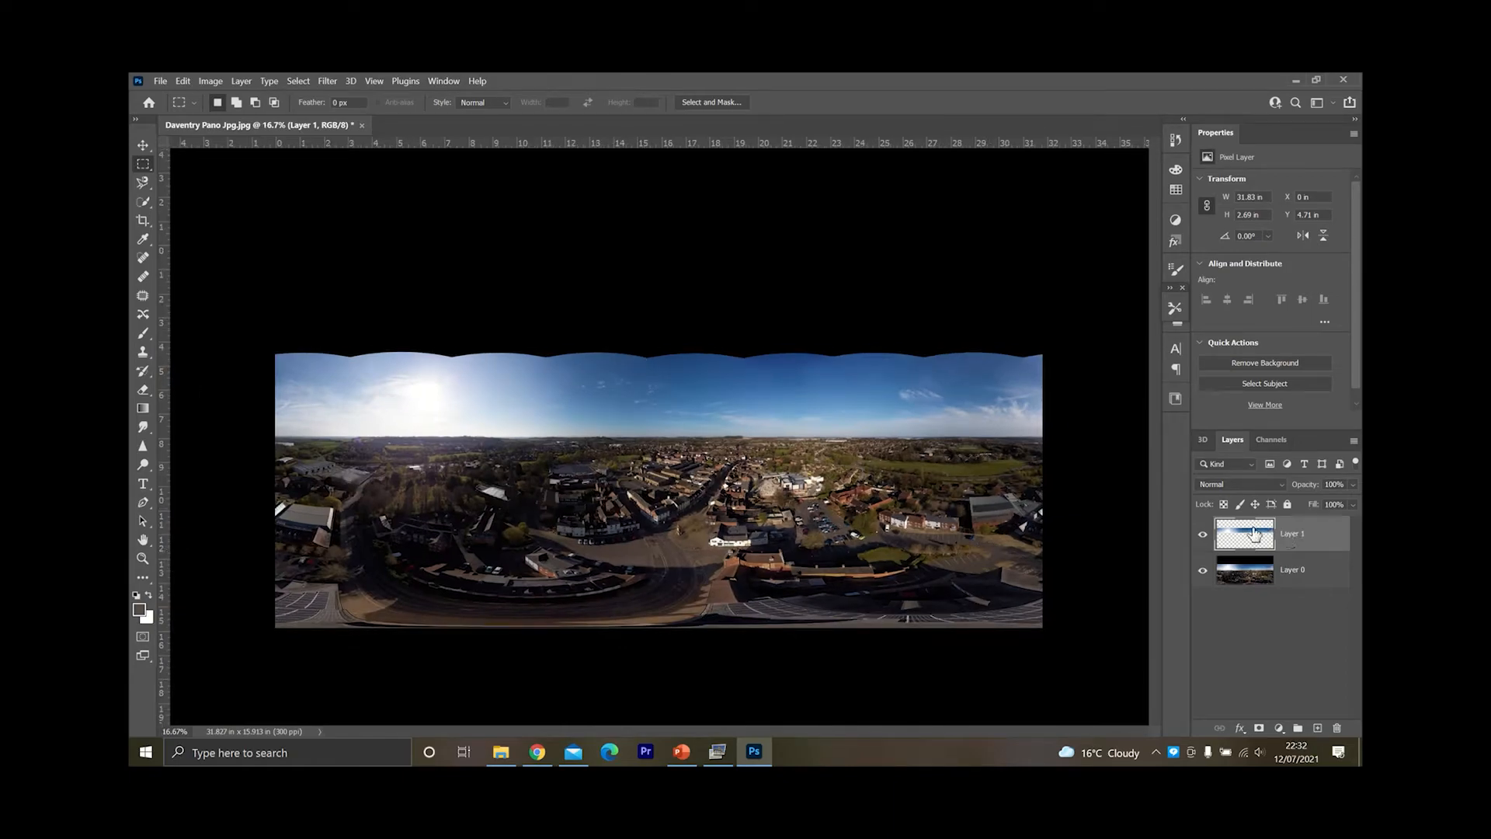
right_click(638, 429)
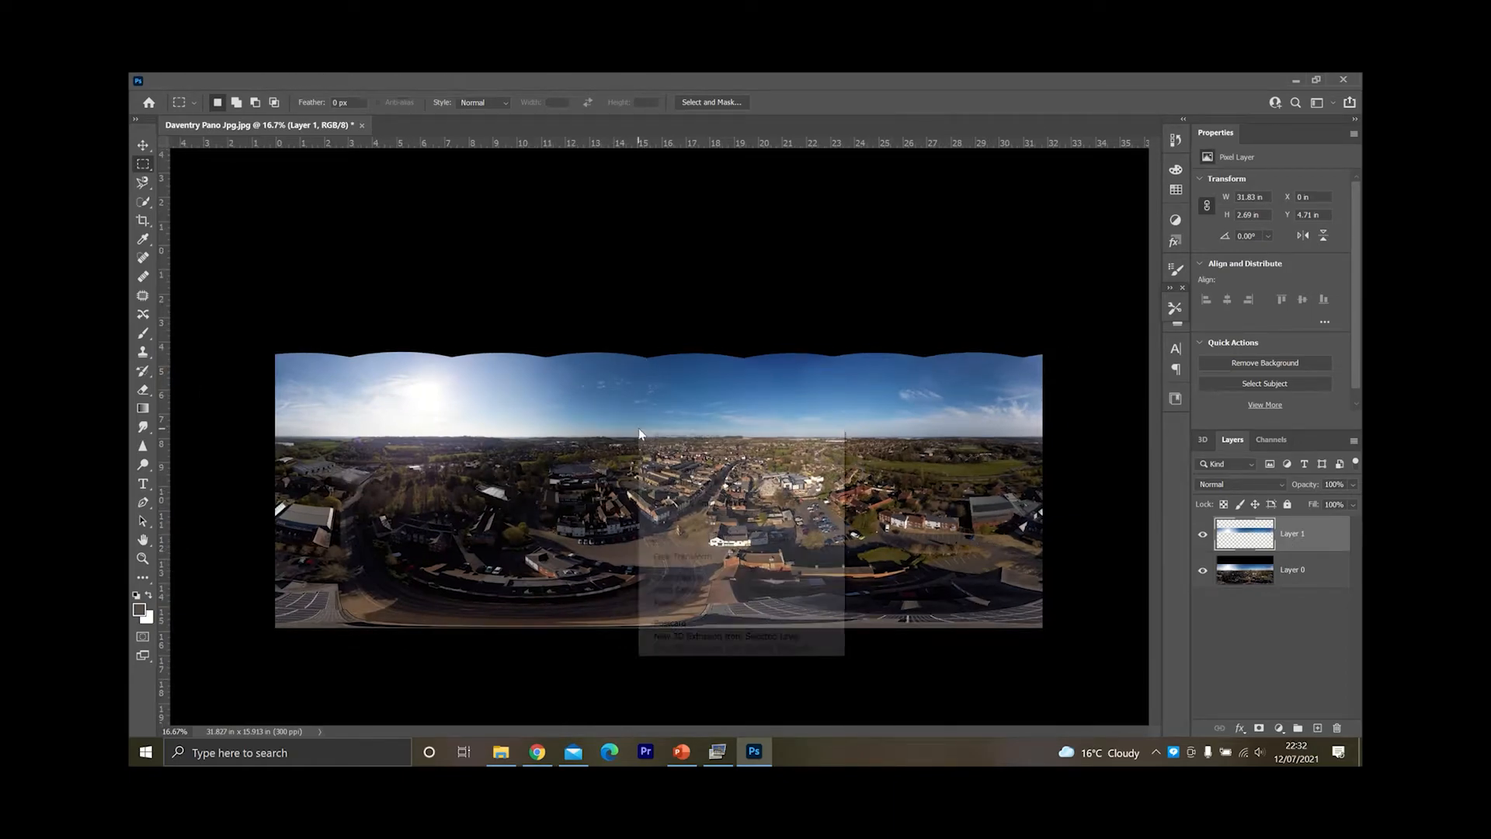
click(680, 555)
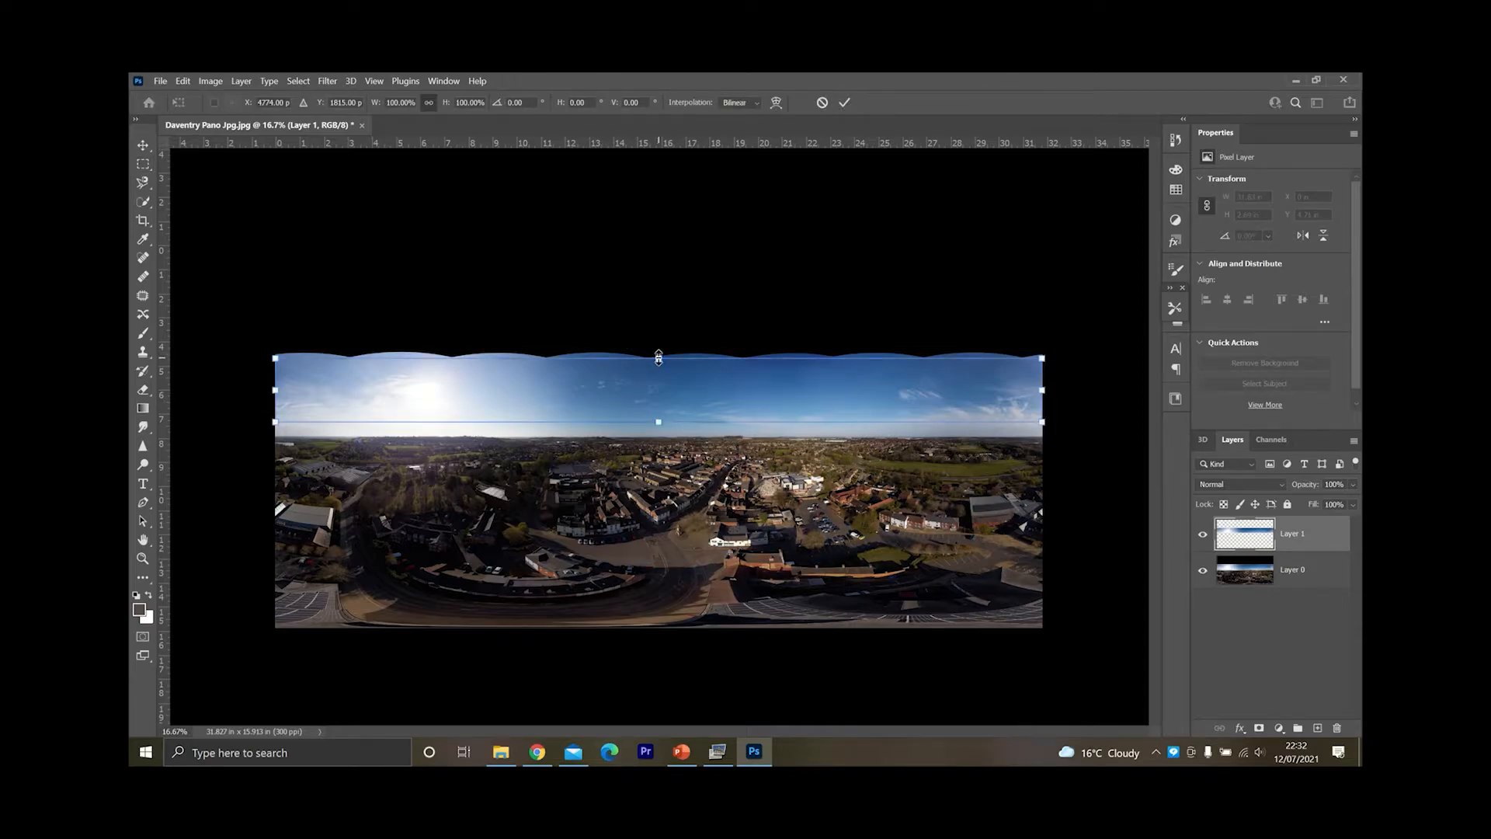
drag(658, 353, 660, 246)
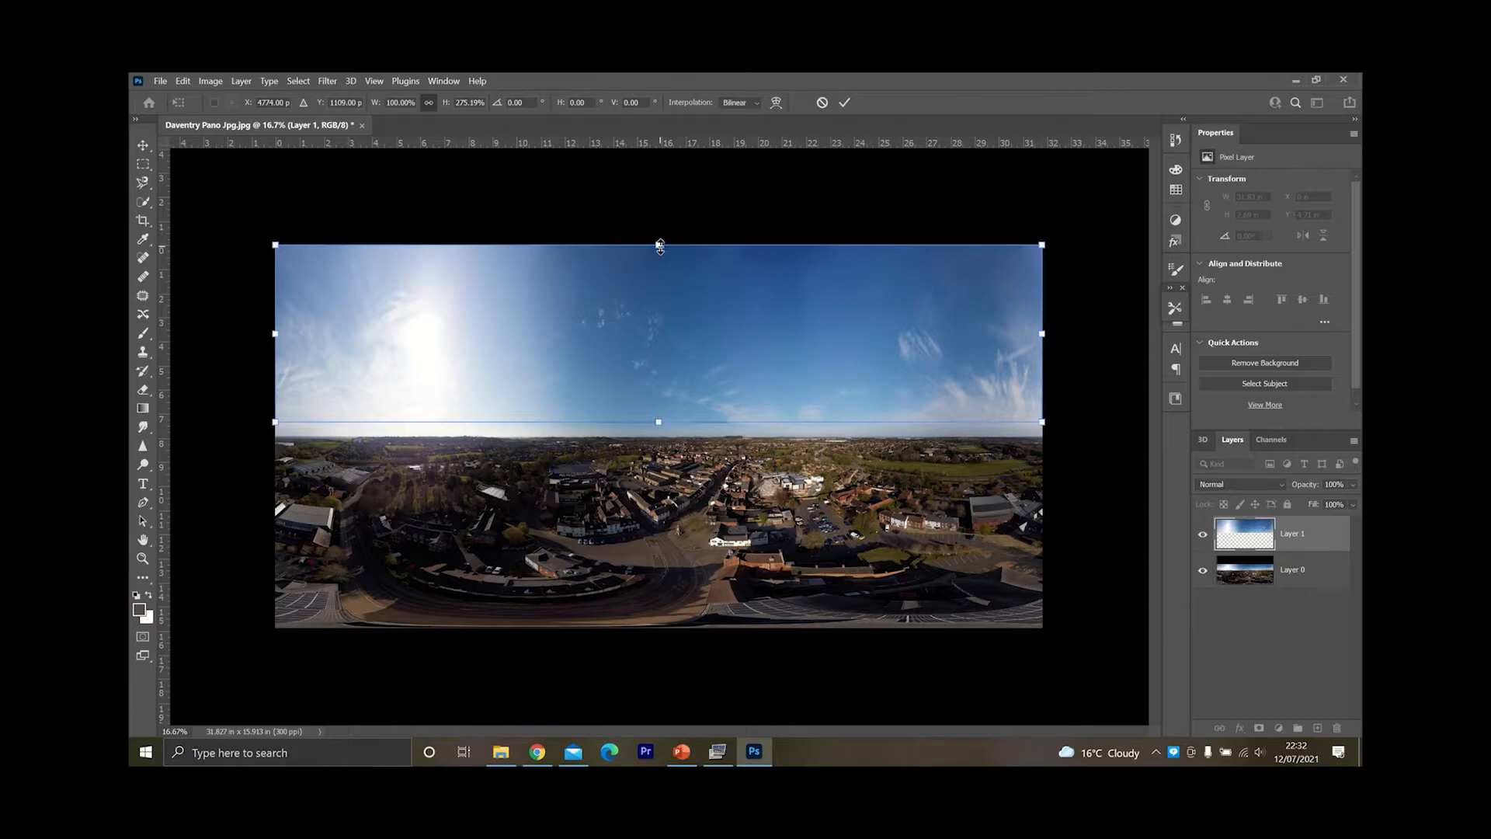
key(Return)
key(m)
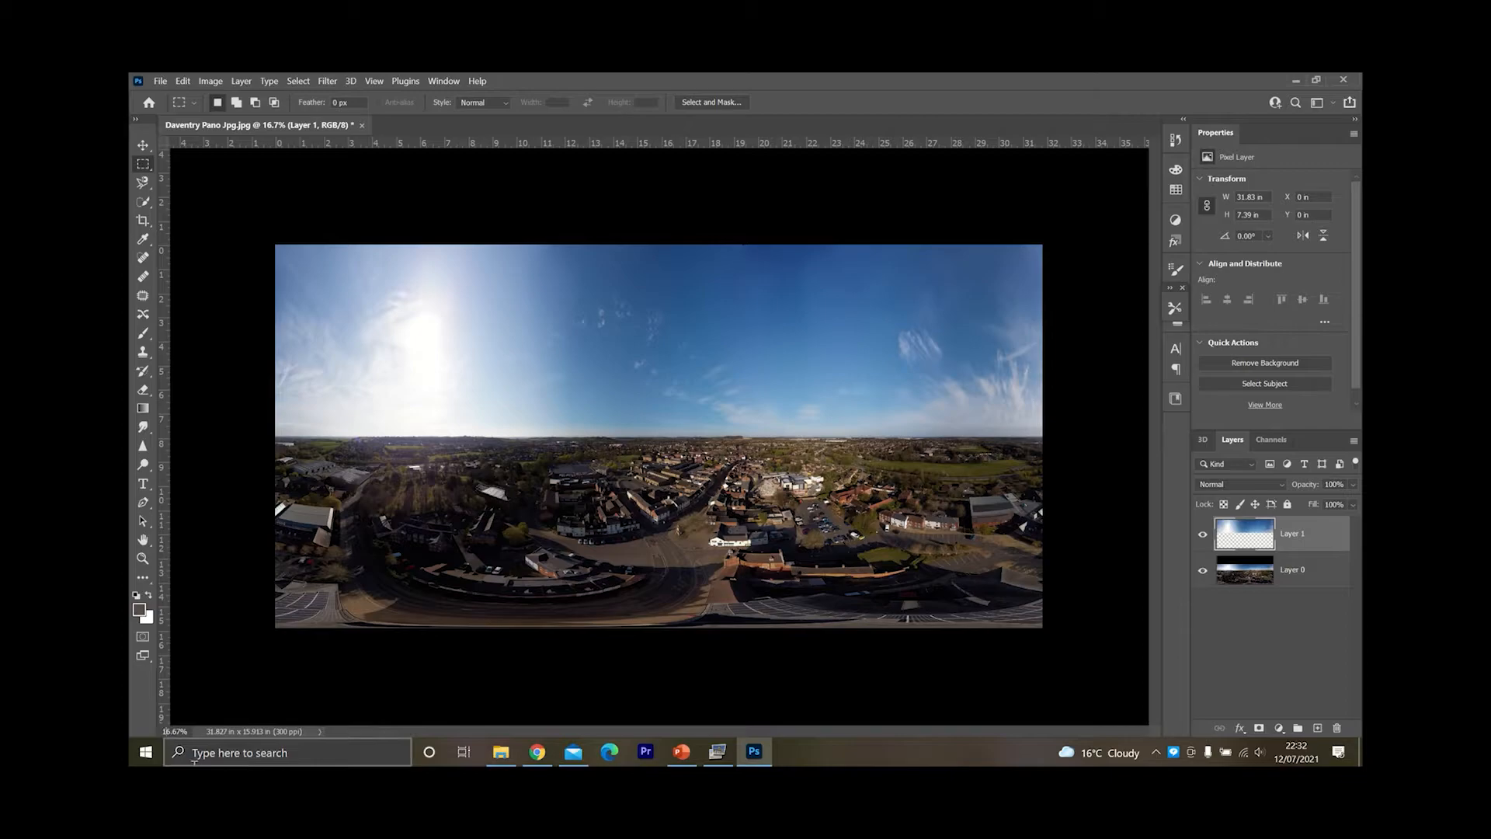
- Inspect the stretched sky up close and open the Camera Raw Filter on the sky layer
text(0)
key(Return)
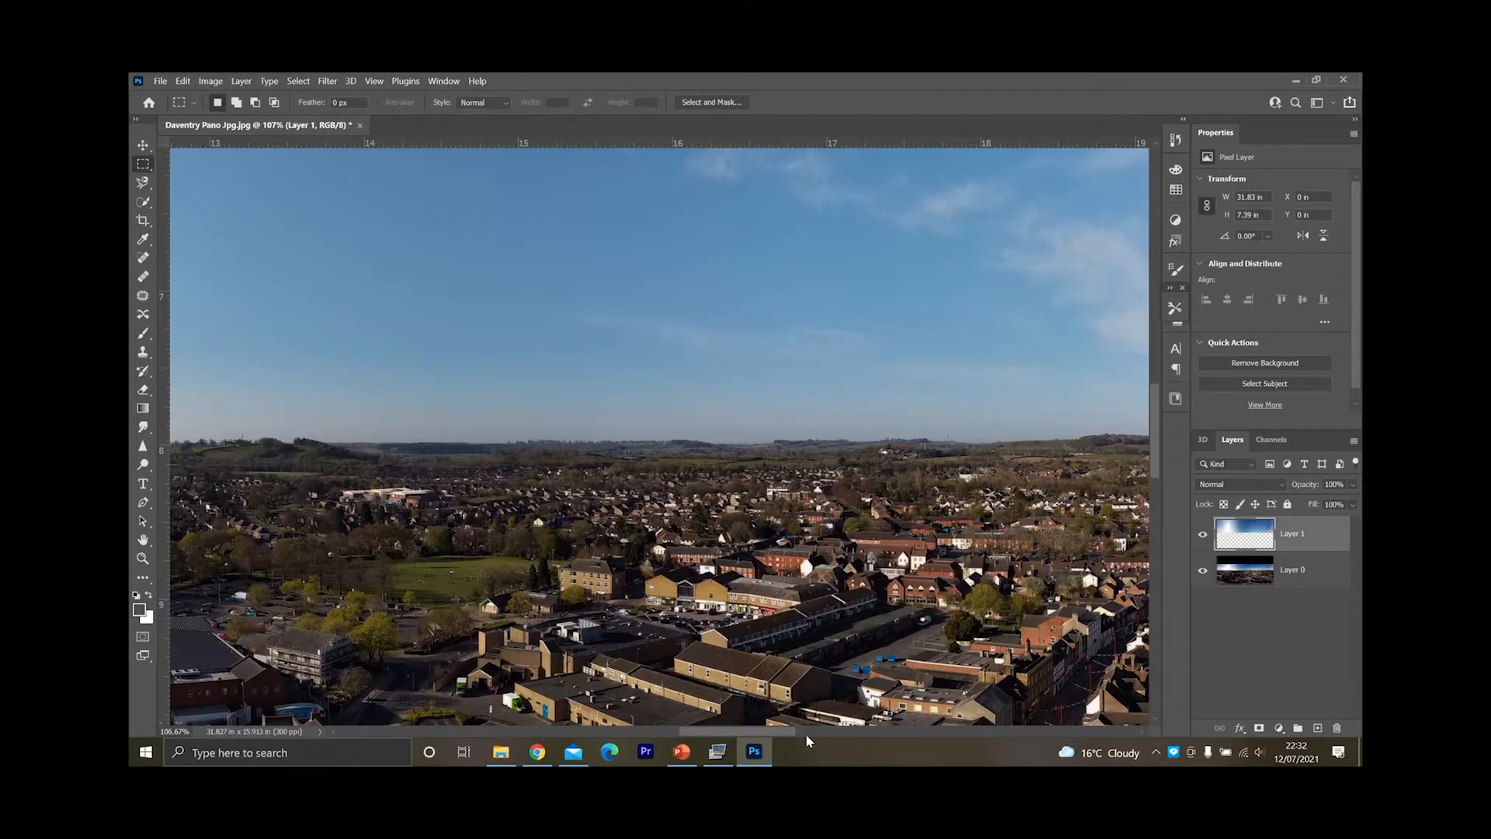
drag(787, 735, 801, 766)
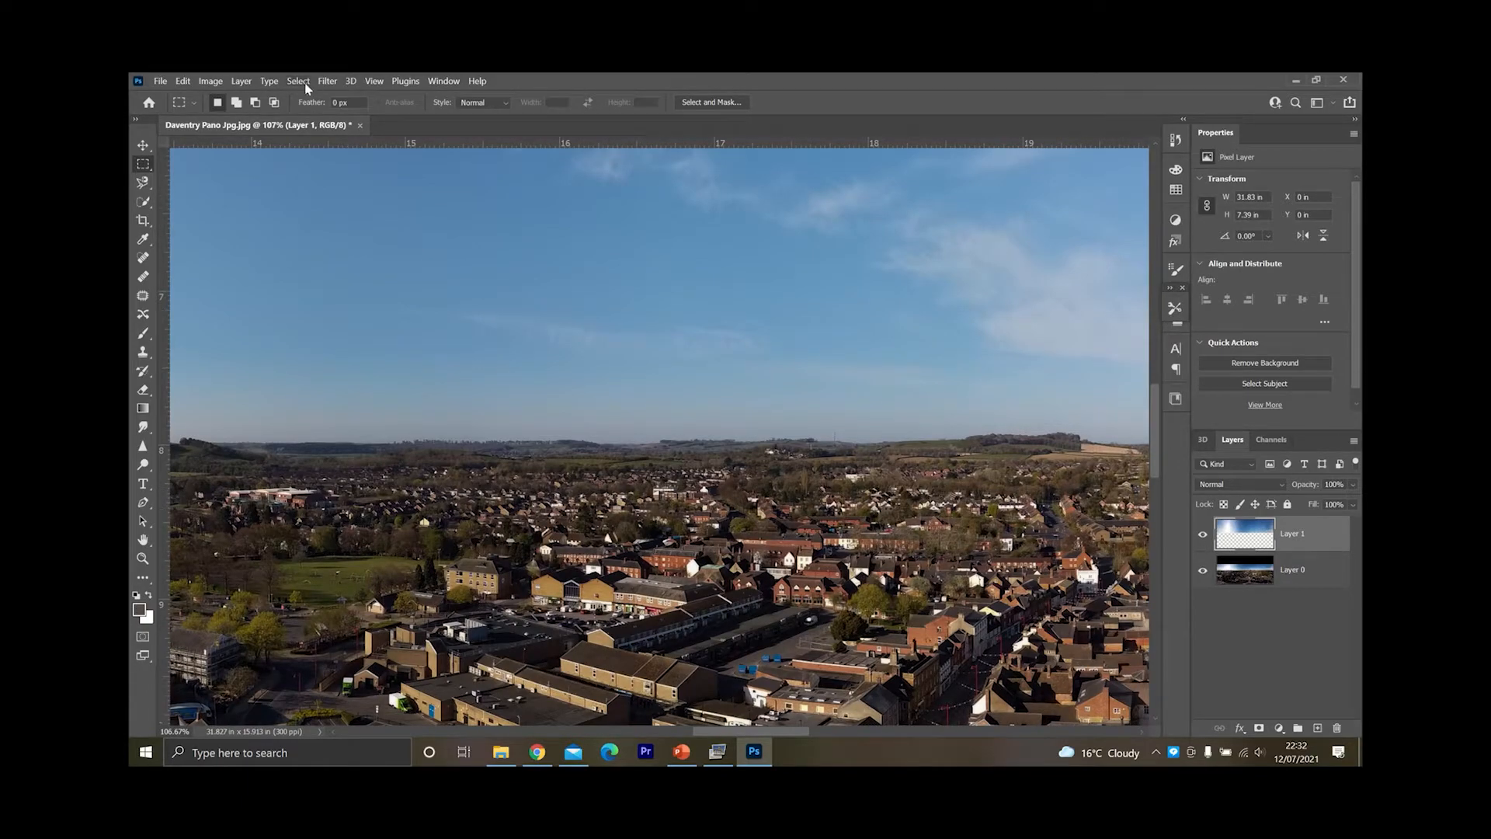
click(327, 81)
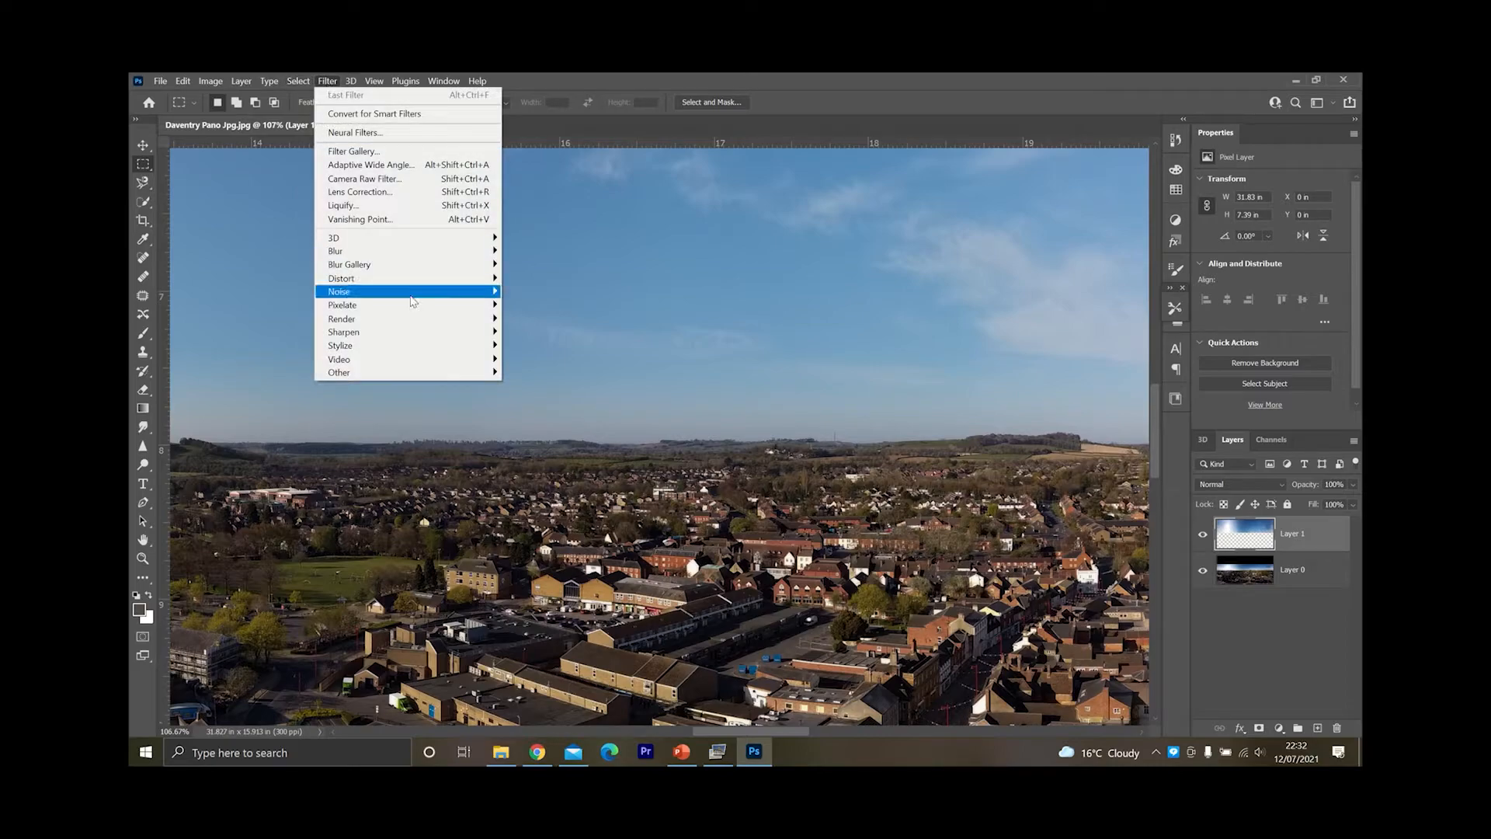
click(365, 179)
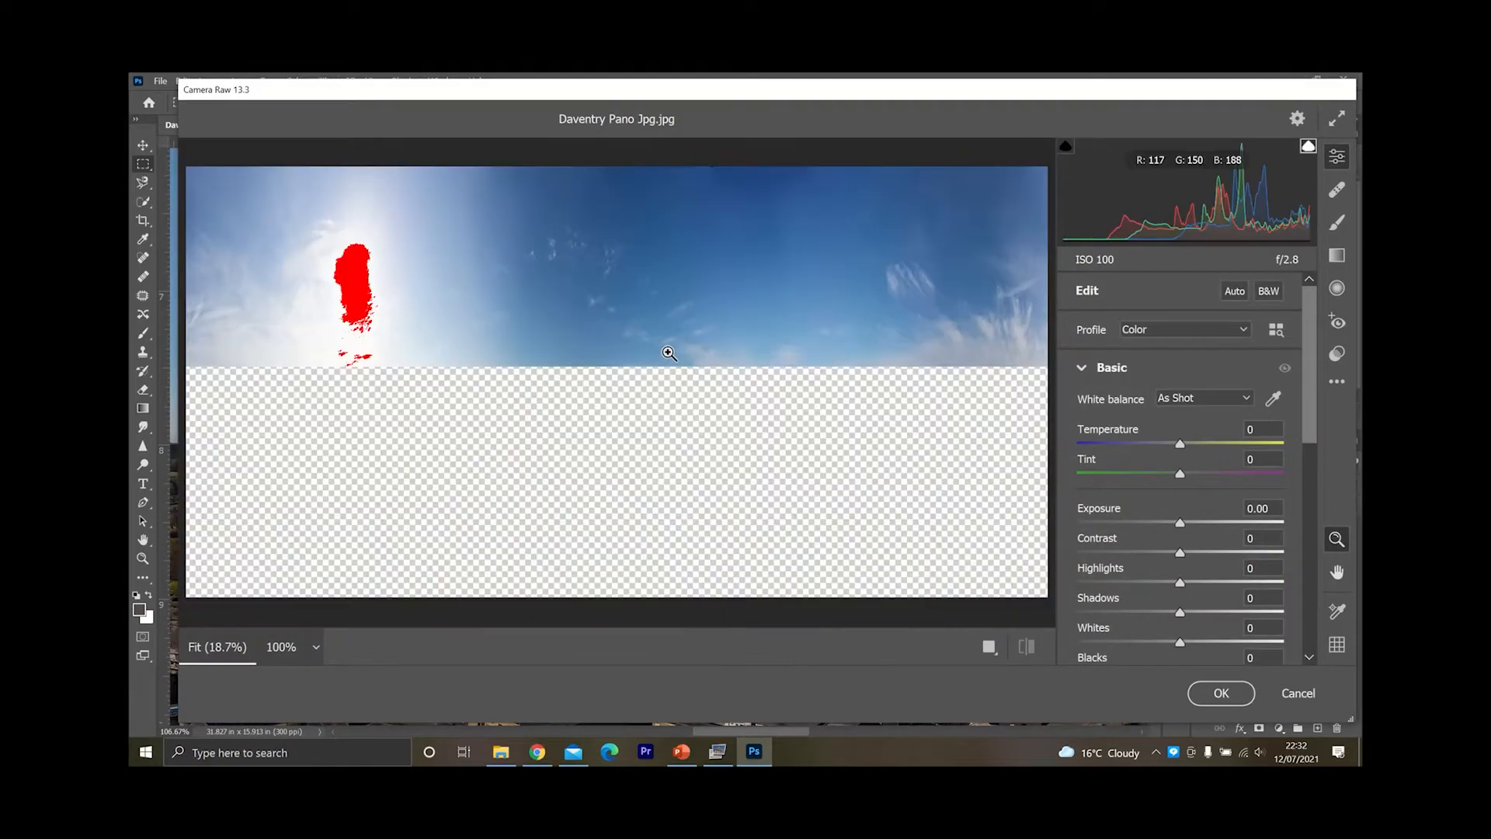
drag(1103, 581, 1182, 582)
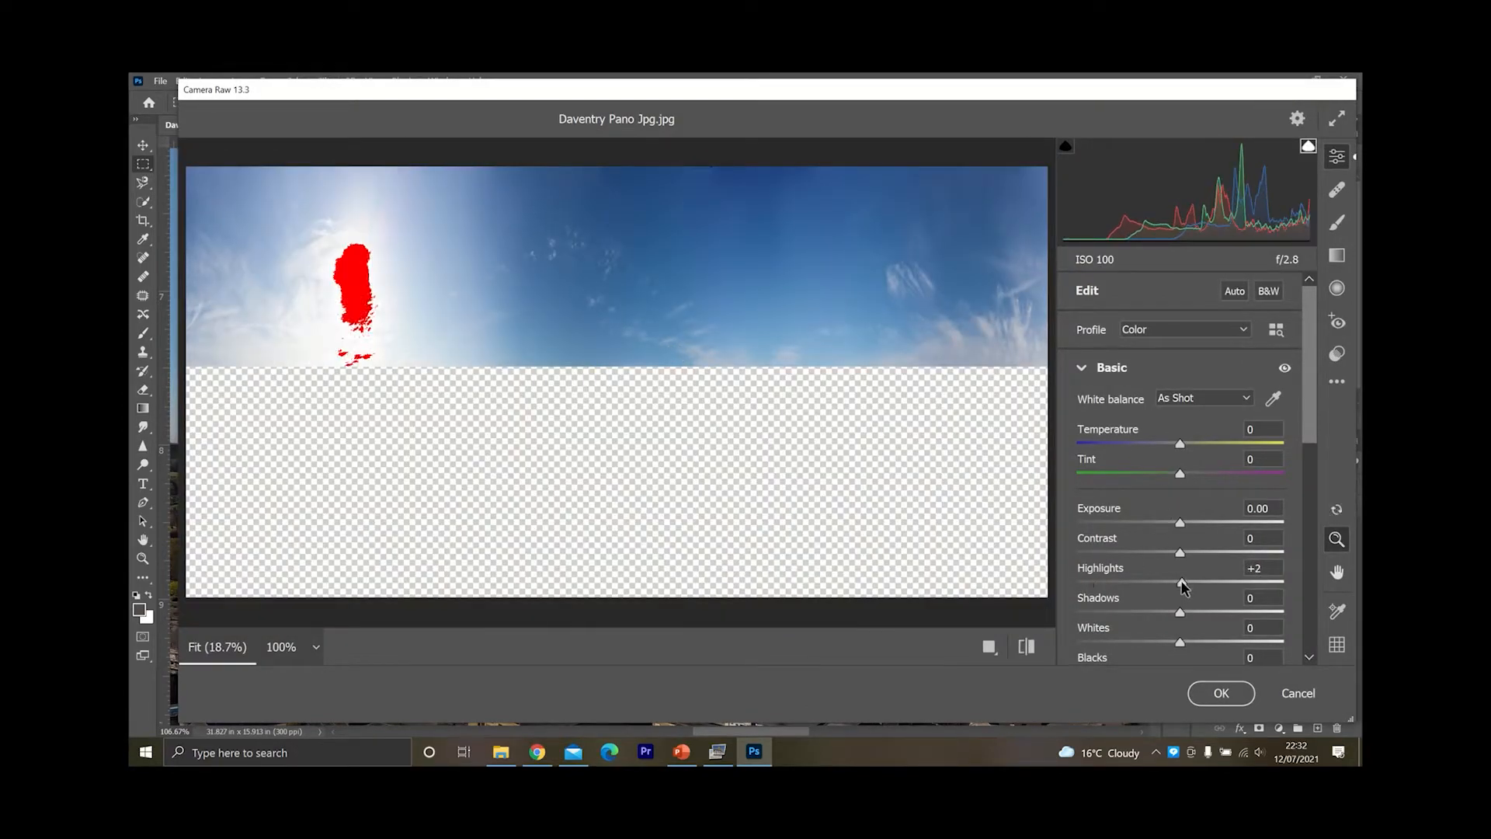
key(ctrl+z)
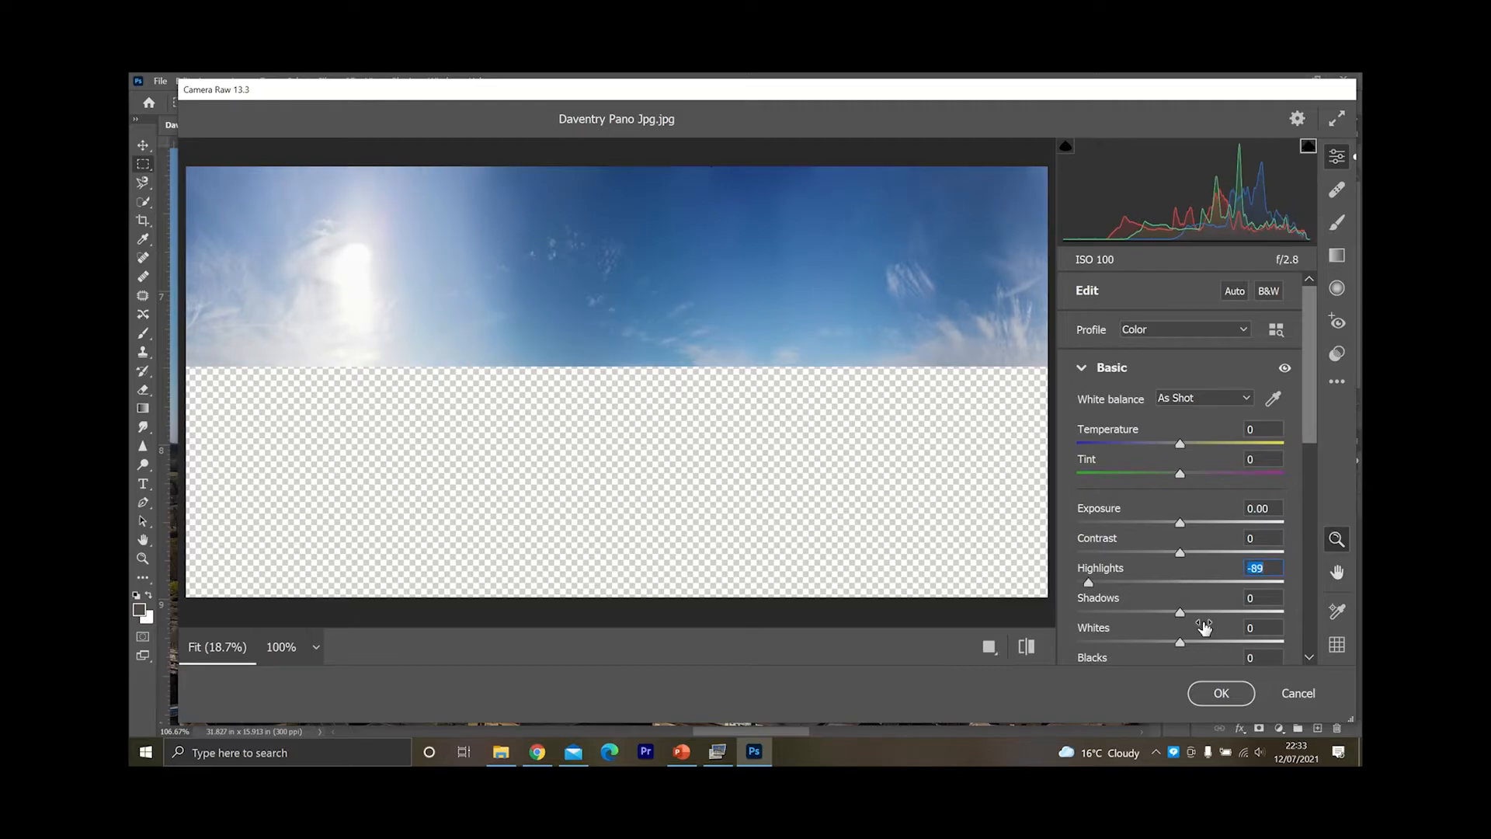
text(0)
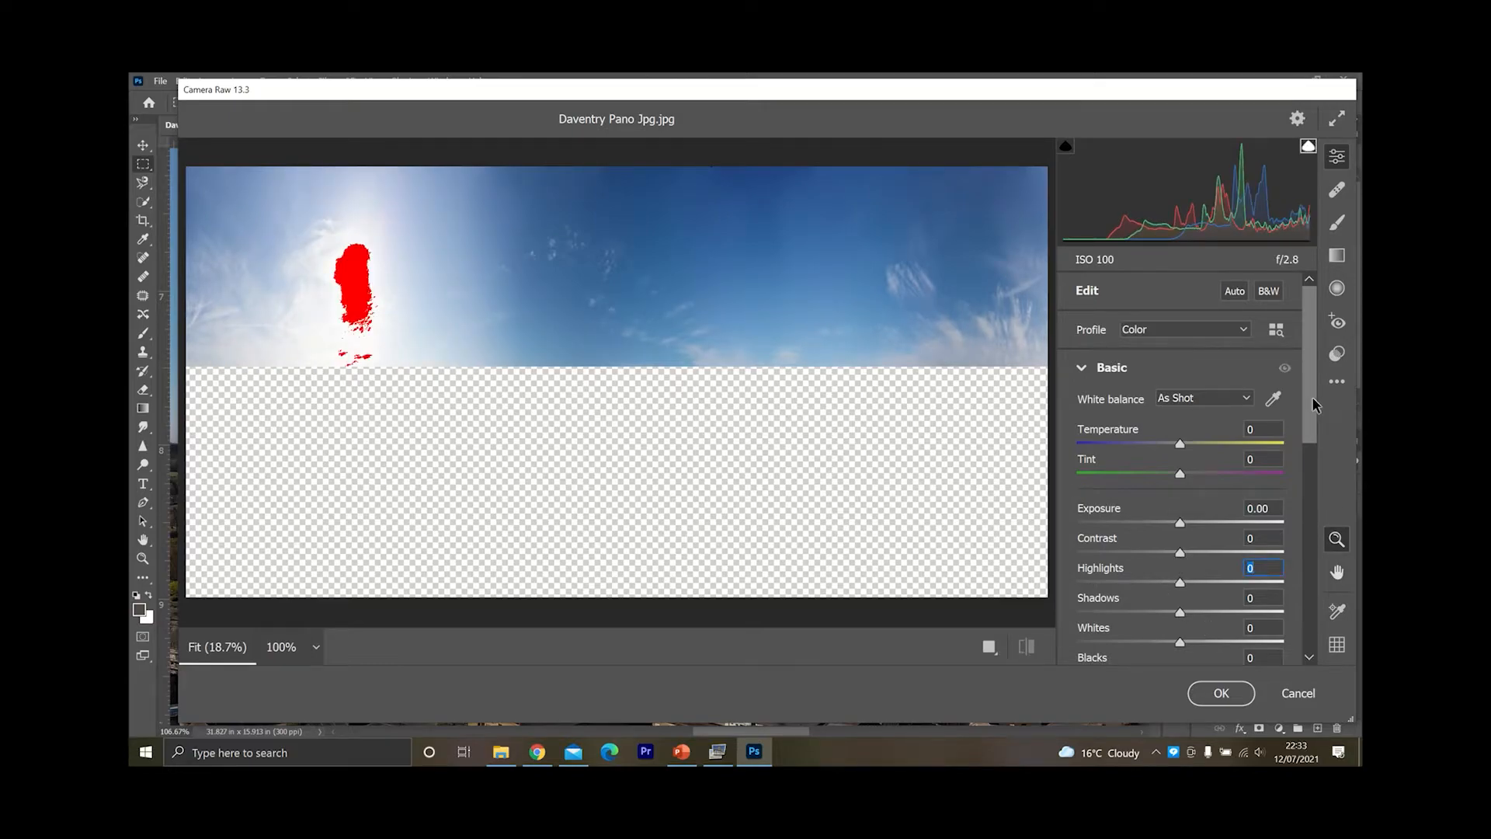
- Lower the sky layer's Texture well below zero in Camera Raw while checking the sky at 100% zoom
drag(1312, 400, 1311, 483)
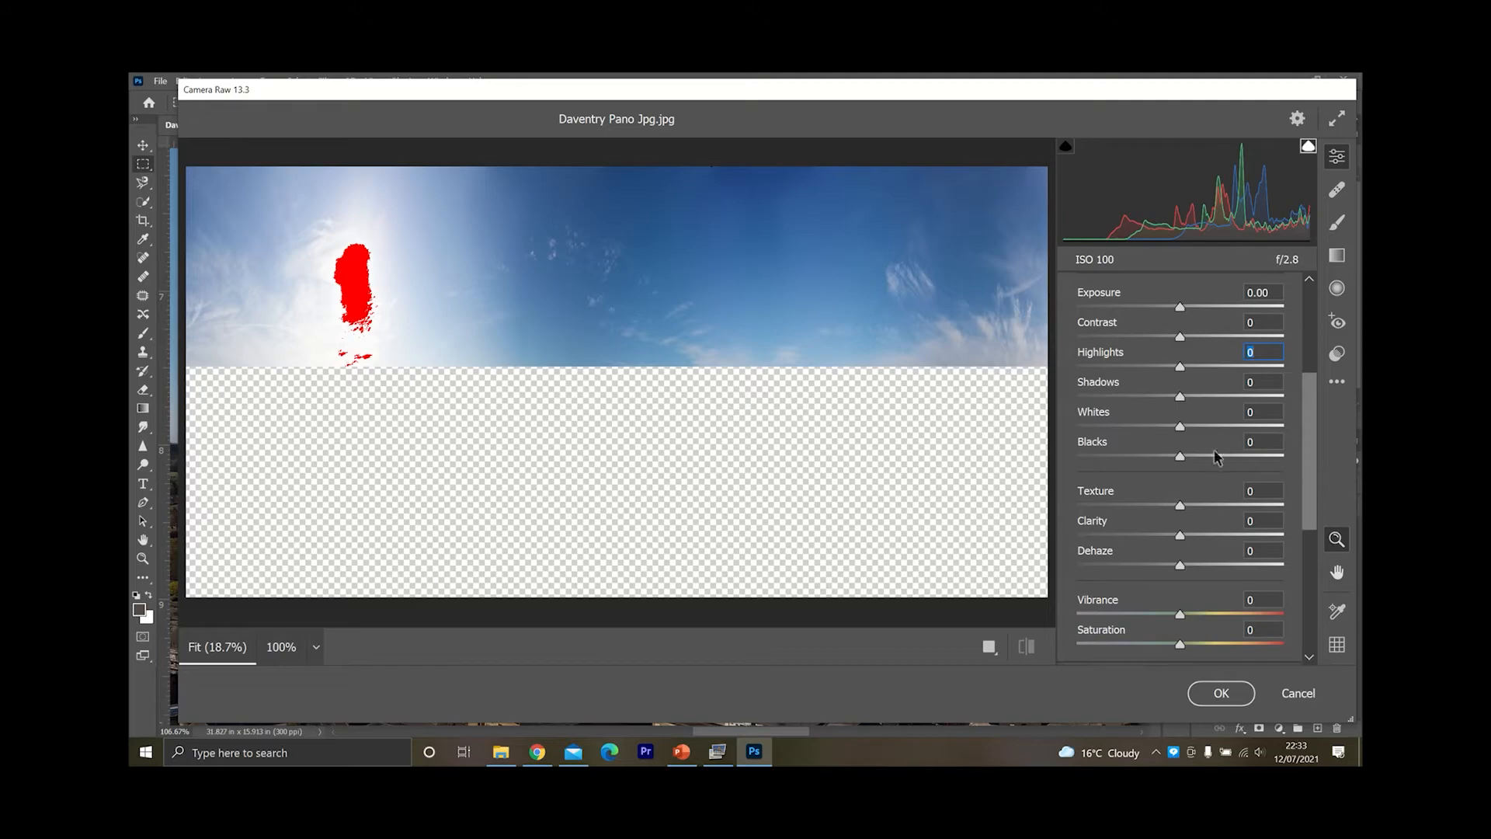
drag(1180, 505, 1169, 506)
click(785, 280)
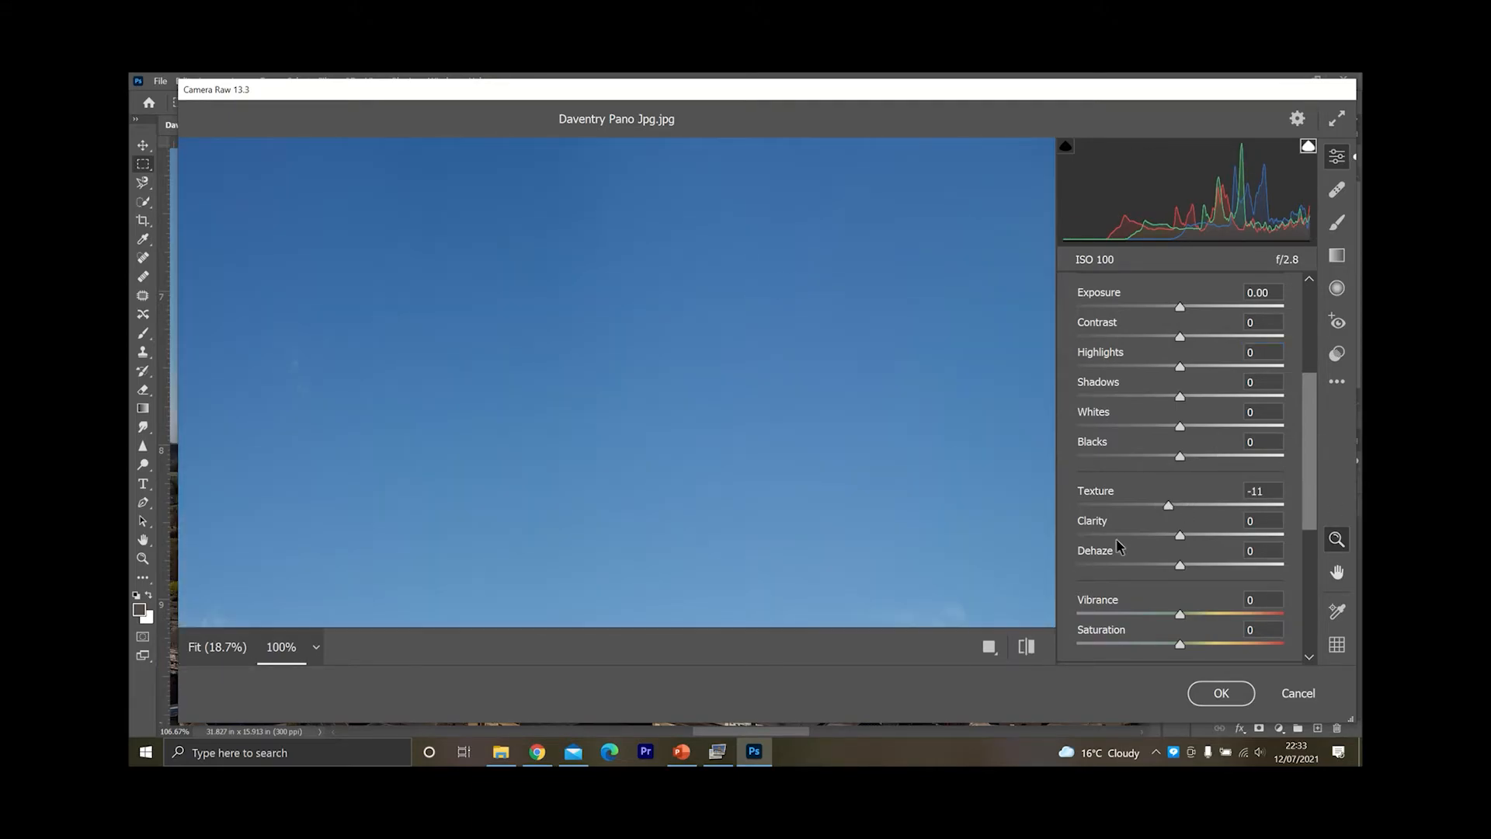
drag(1168, 506, 1123, 512)
- Set Noise Reduction to 11 and Color Noise Reduction to 35, and apply the Camera Raw filter to the sky layer
drag(1310, 494, 1320, 629)
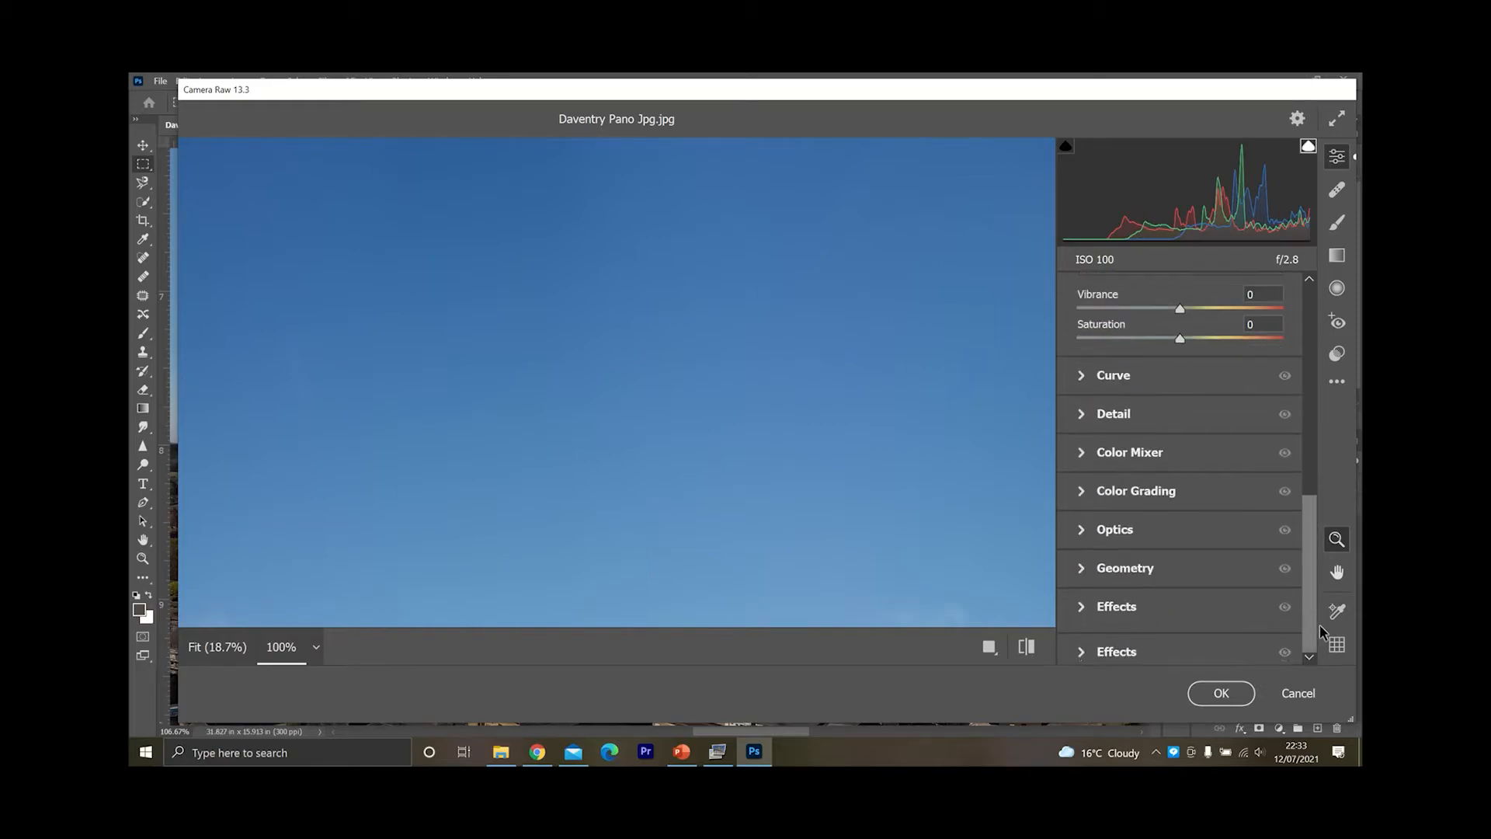
click(1111, 414)
drag(1077, 500, 1145, 537)
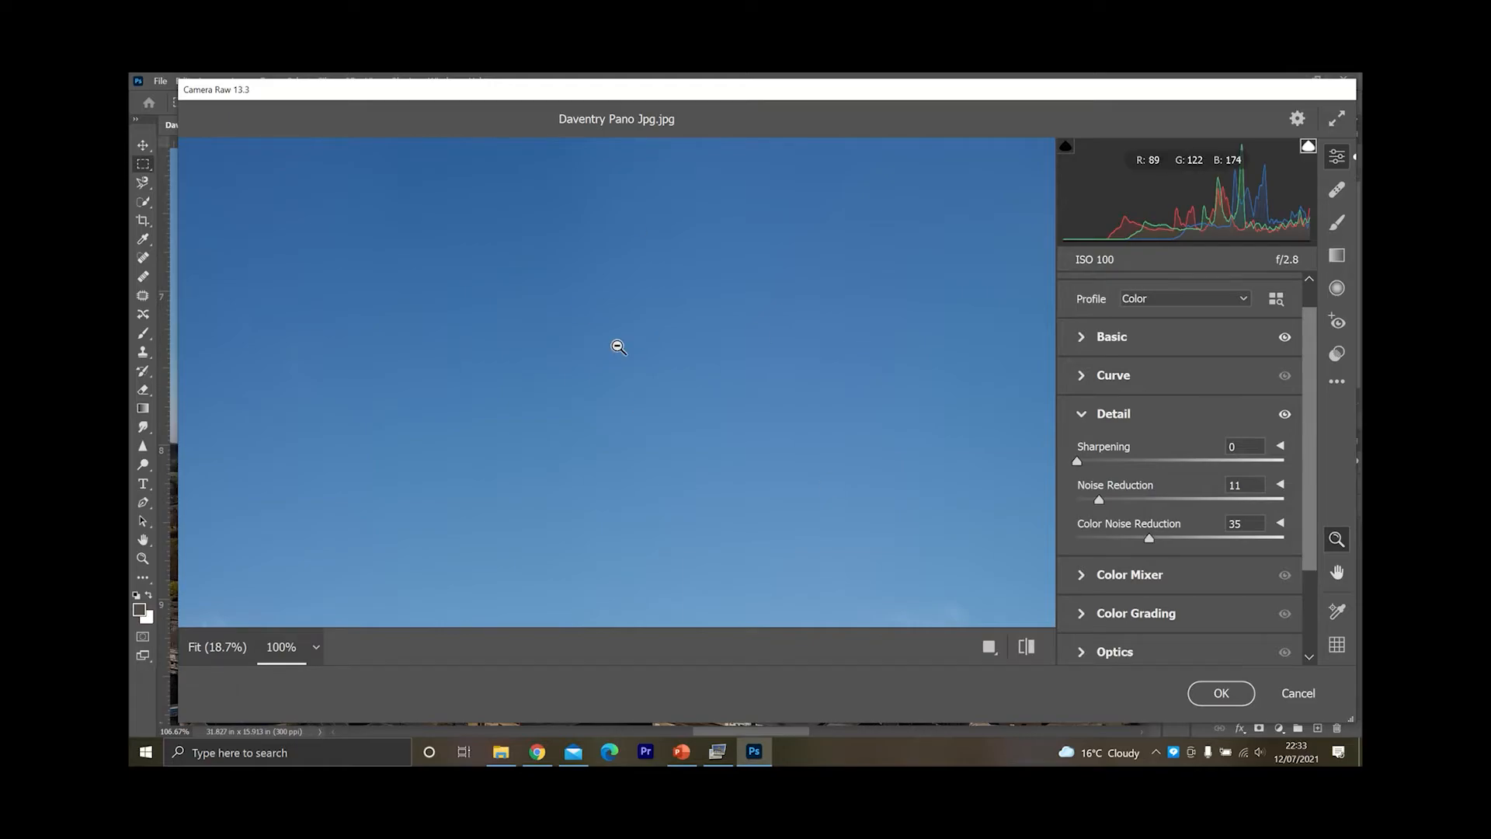
click(666, 380)
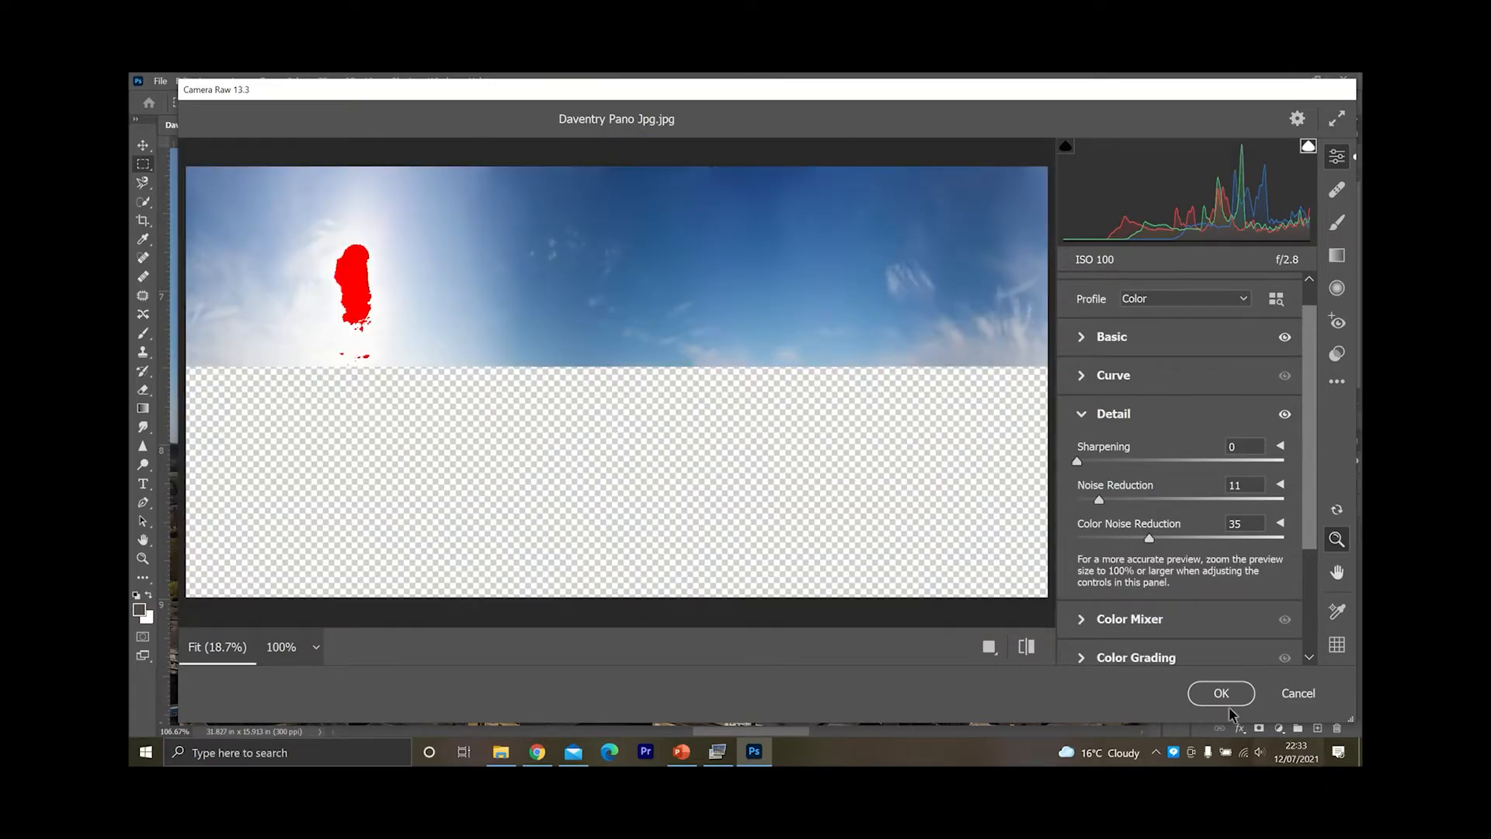
click(1224, 695)
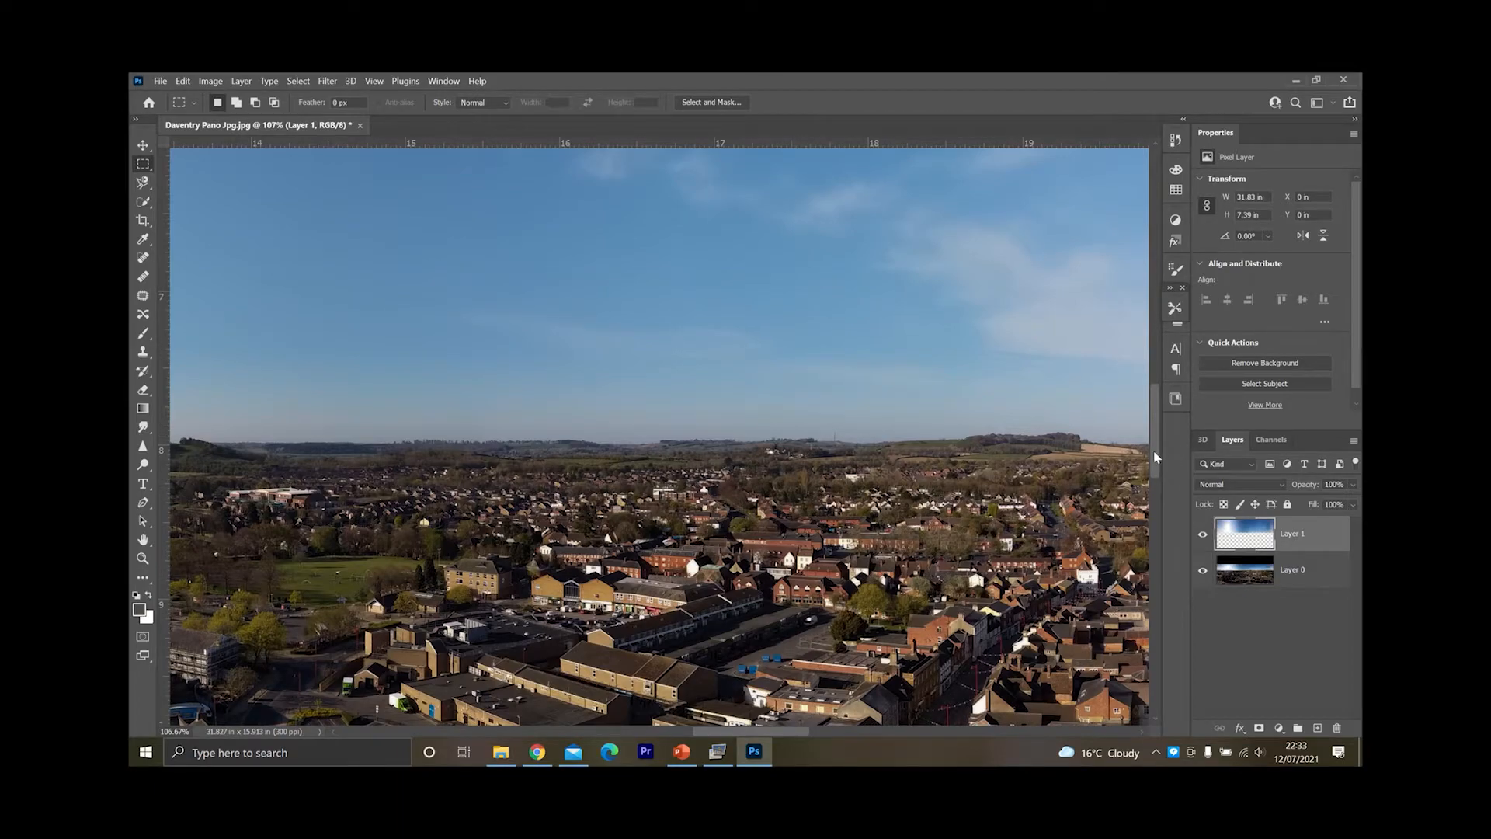
- Check the smoothed sky along the horizon and view the whole panorama at 16.67% zoom
mouse_move(1155, 459)
mouse_down()
mouse_move(1156, 436)
mouse_move(1157, 503)
mouse_move(1151, 309)
mouse_move(1167, 445)
mouse_up()
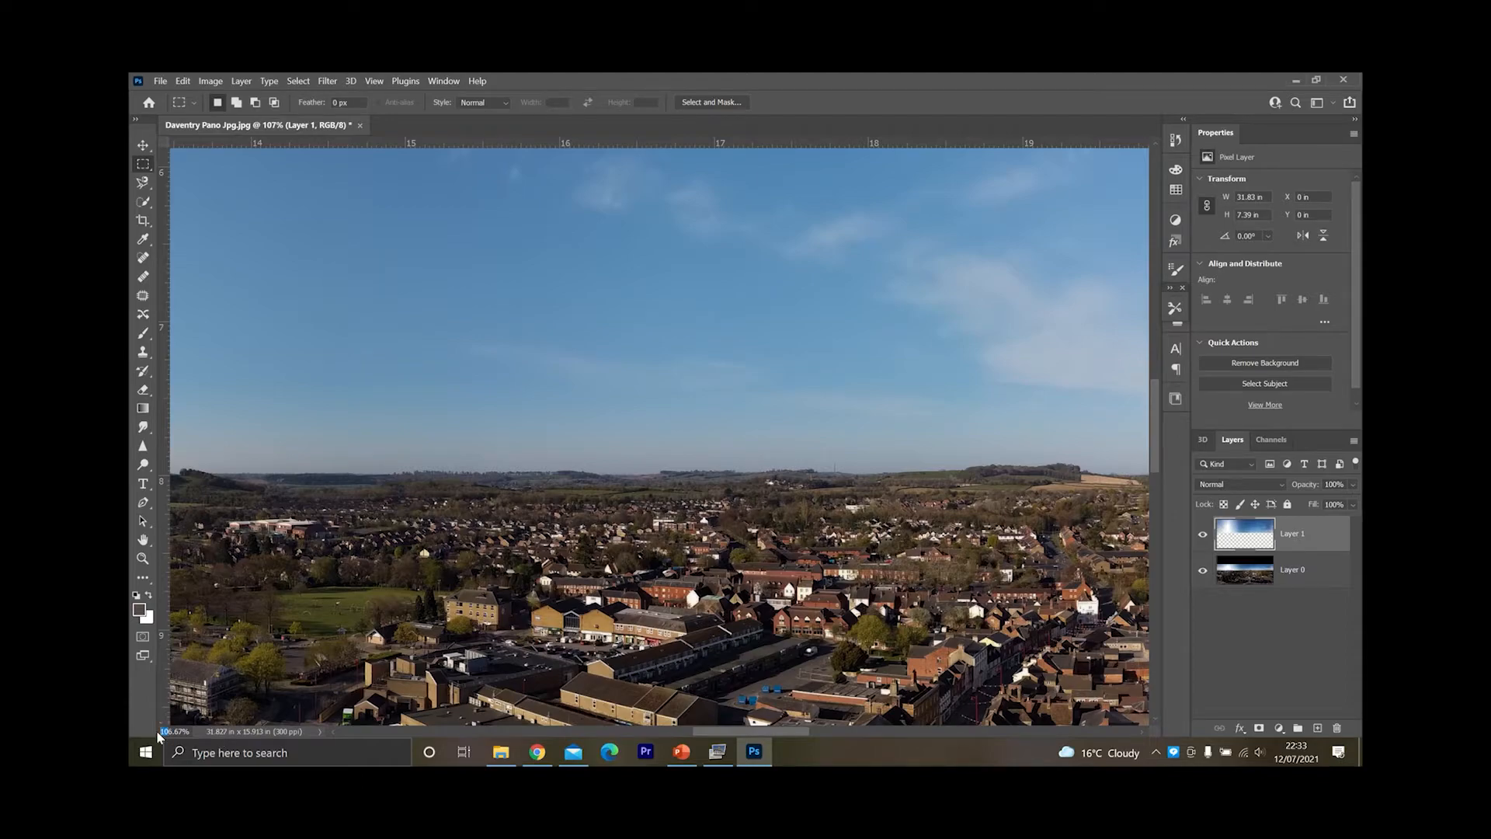
text(16.67)
key(Return)
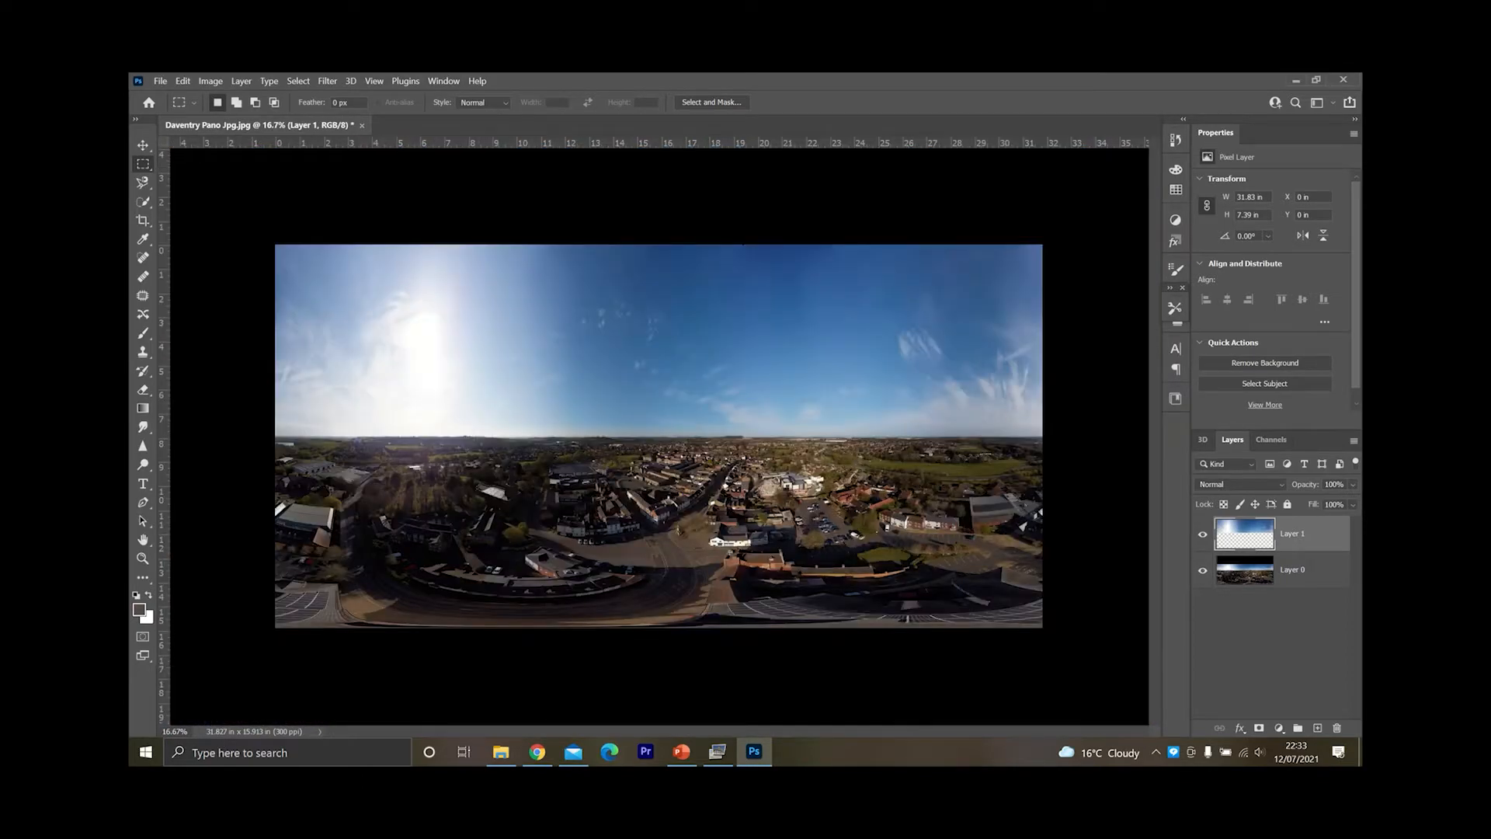
right_click(1227, 573)
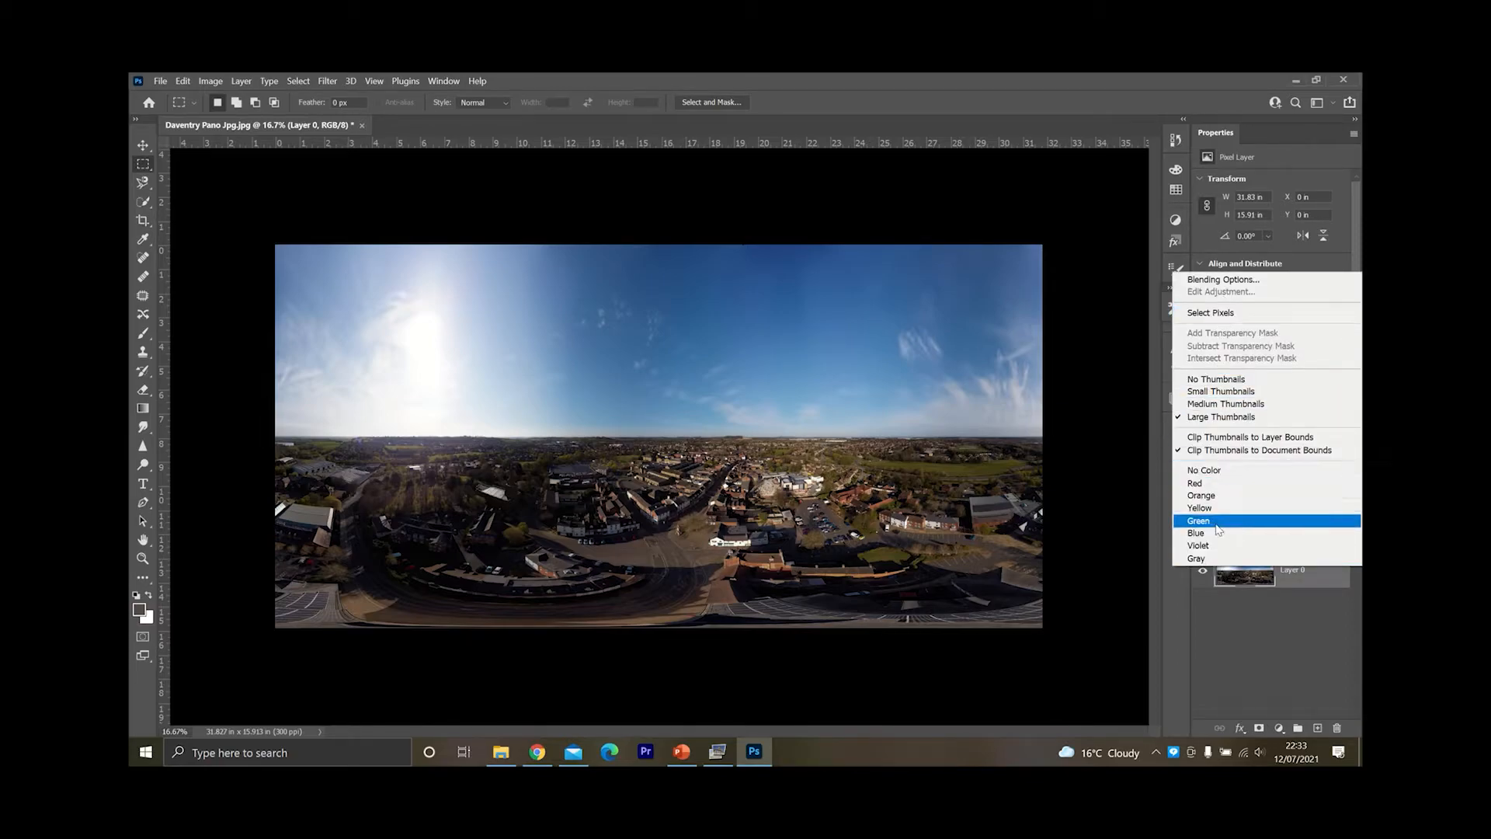
click(1277, 576)
right_click(1293, 571)
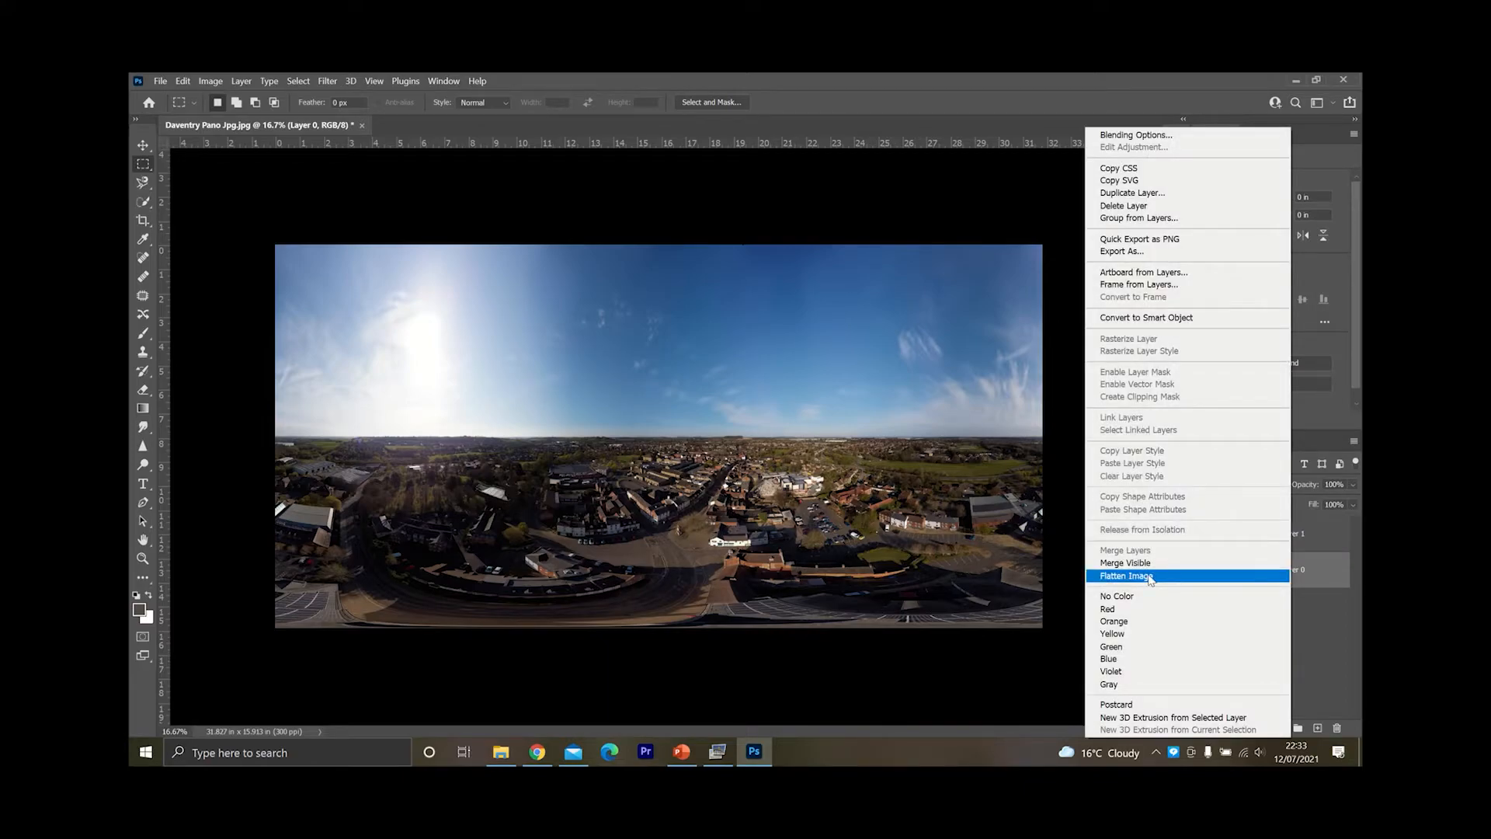
click(1311, 609)
right_click(1243, 577)
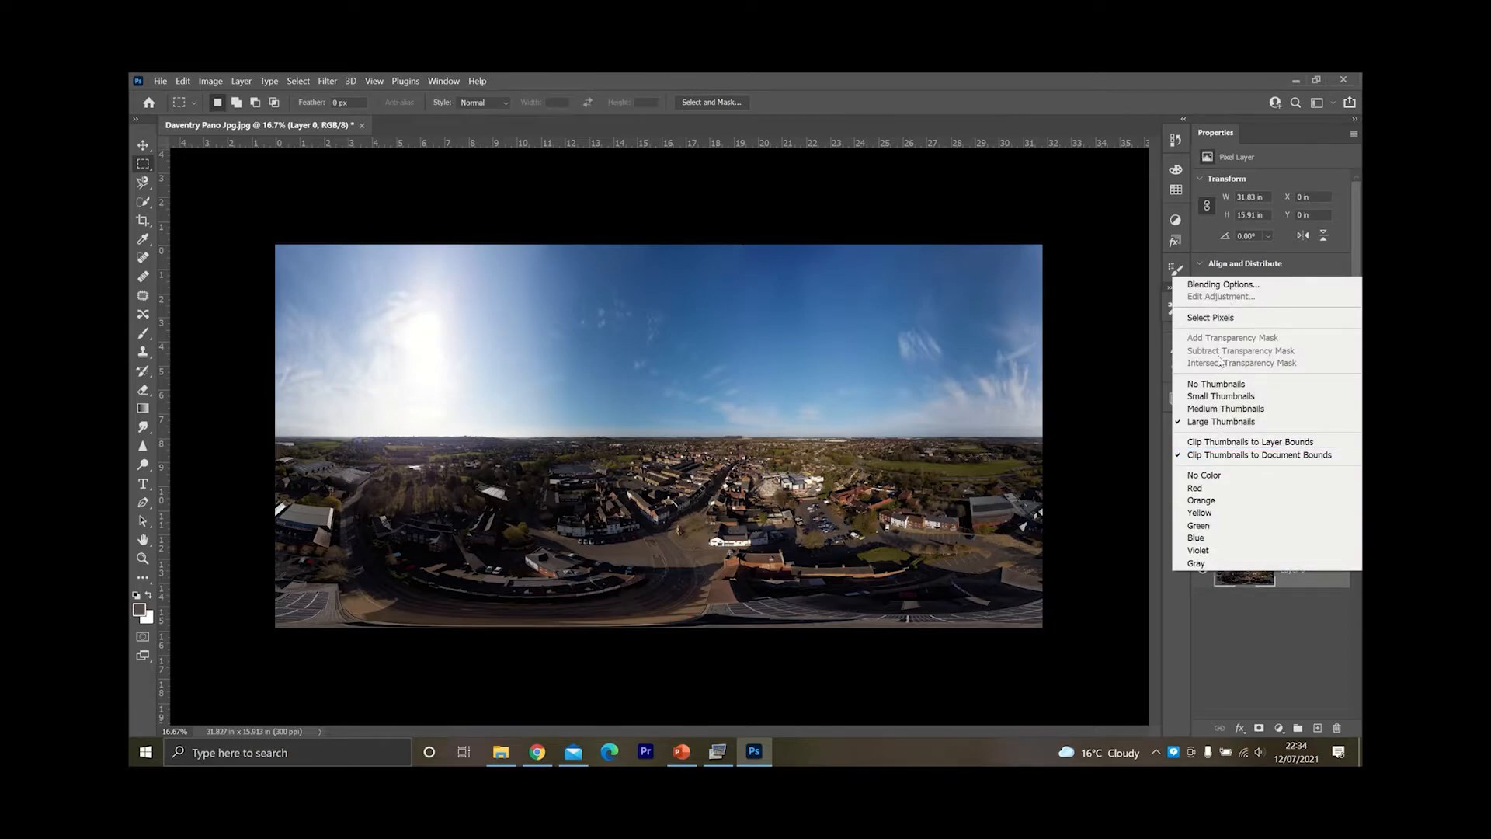
click(1276, 618)
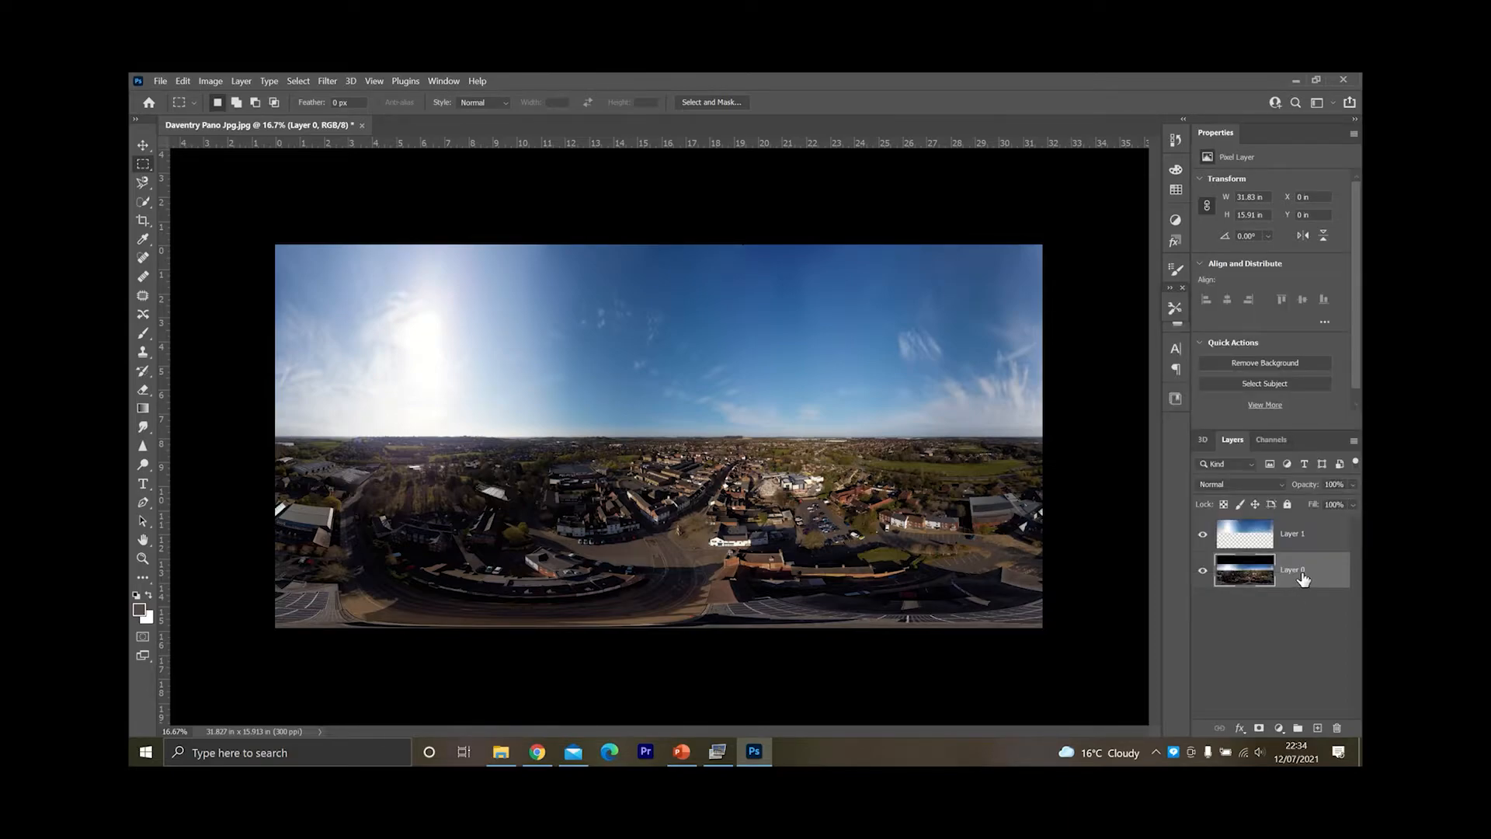
- Flatten the sky and panorama layers into a single image and unlock the flattened background layer
right_click(1302, 573)
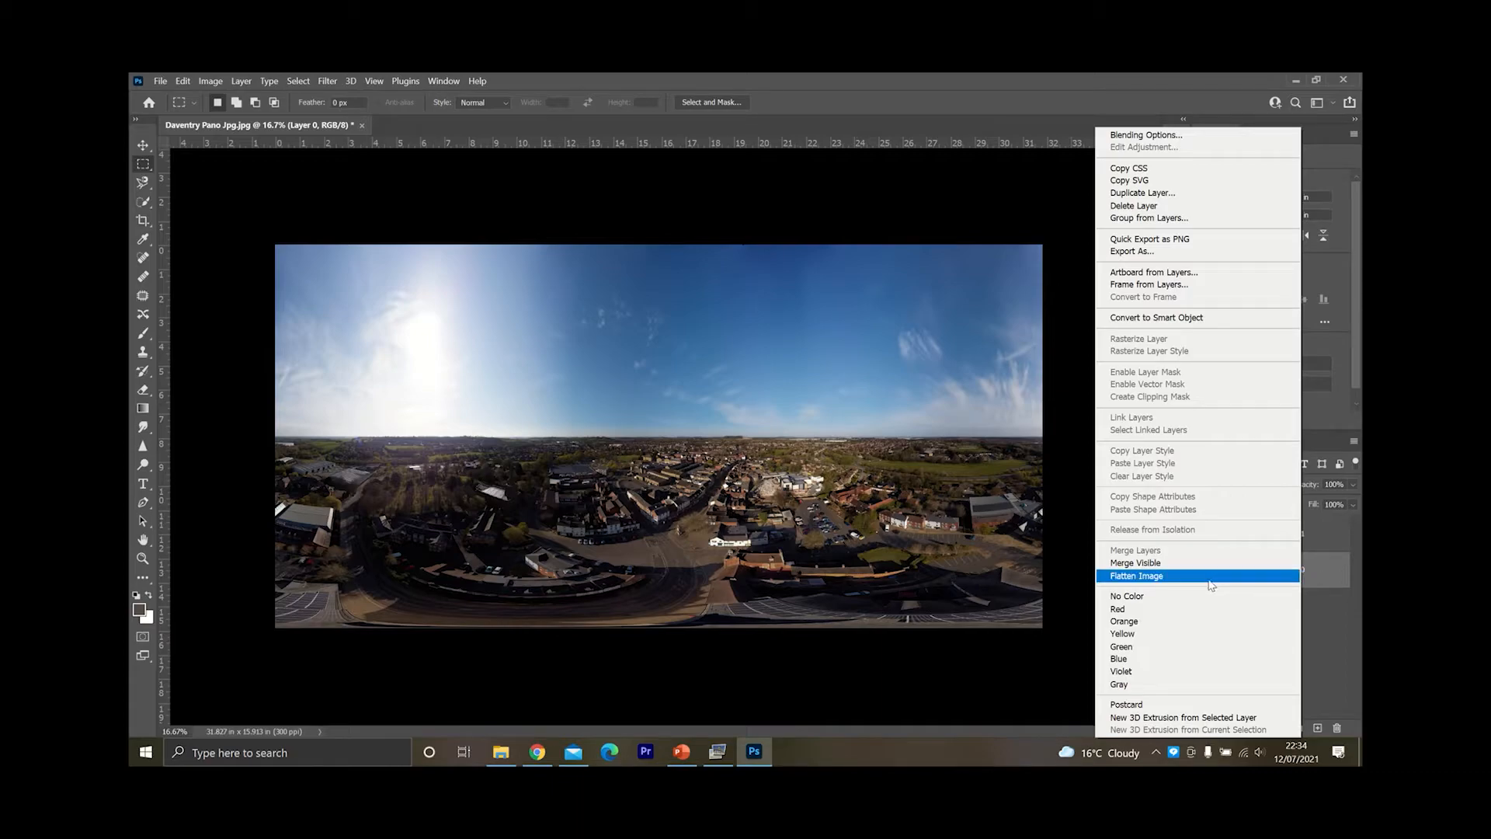
click(1162, 576)
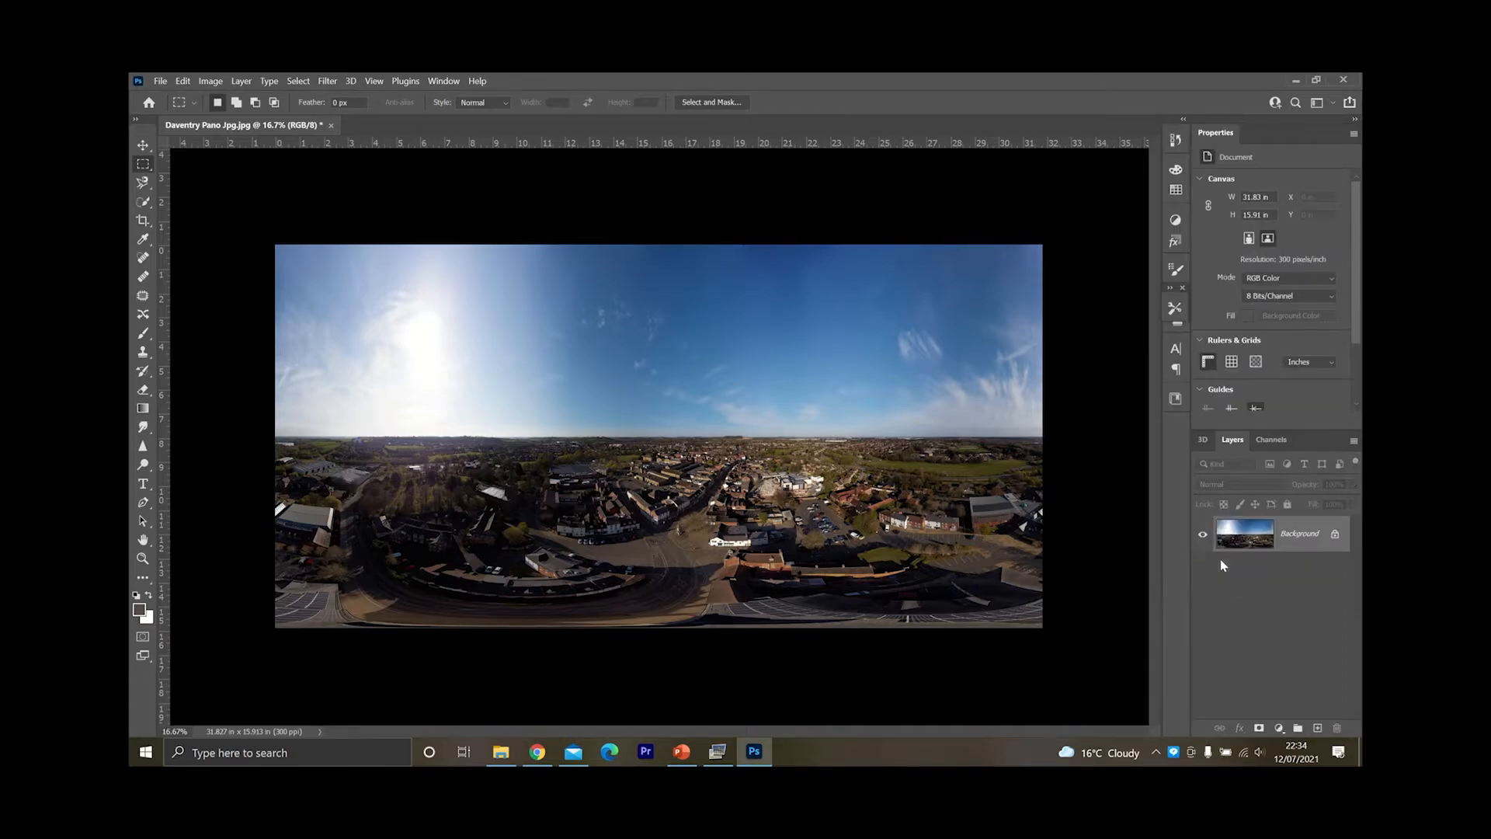
click(1335, 534)
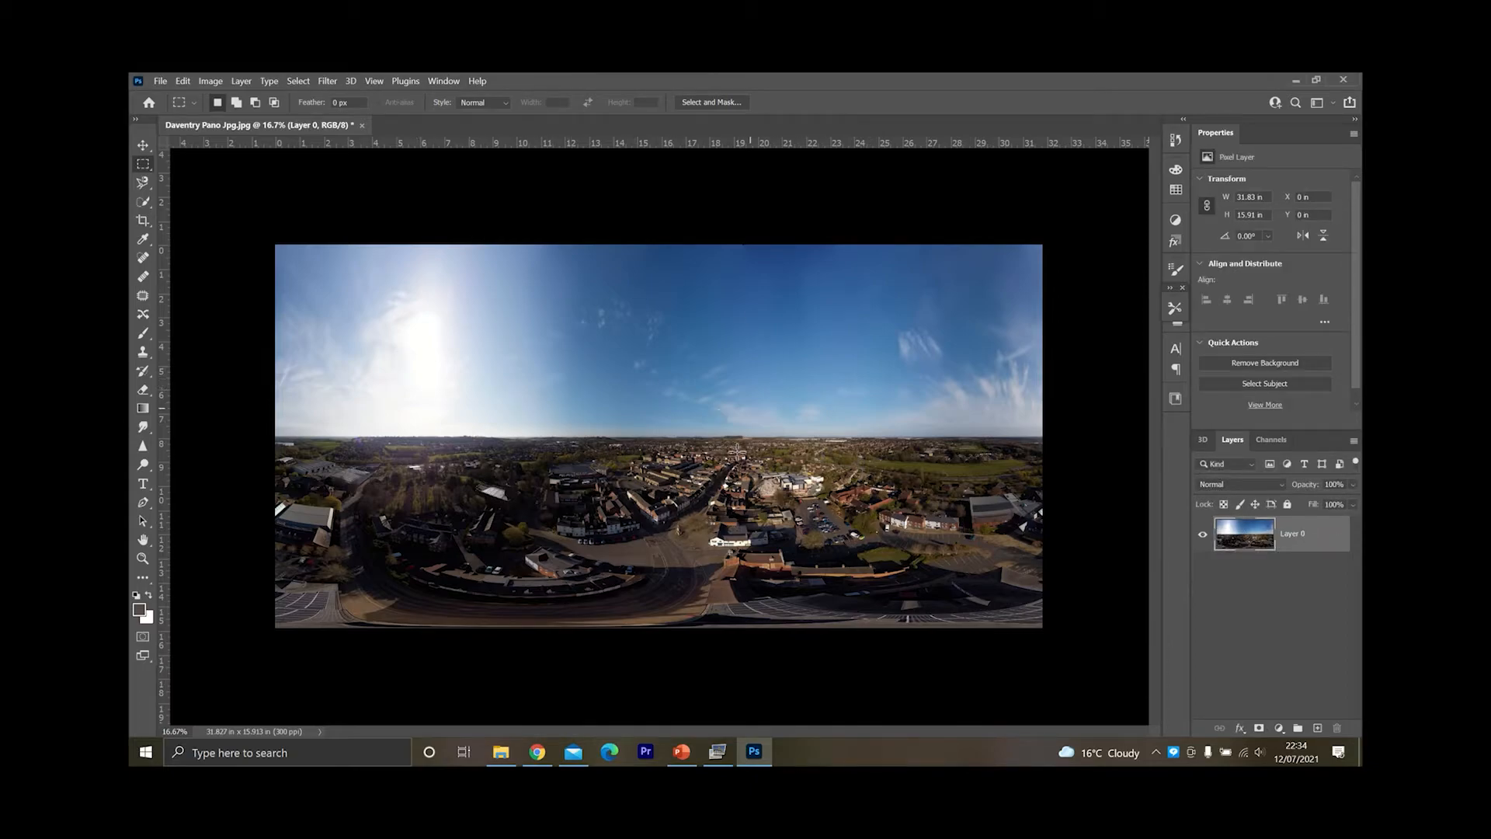
- Open the Camera Raw Filter on the flattened layer and set Highlights to -42, Contrast to -17, Exposure to +0.30 and Shadows to +36
click(329, 81)
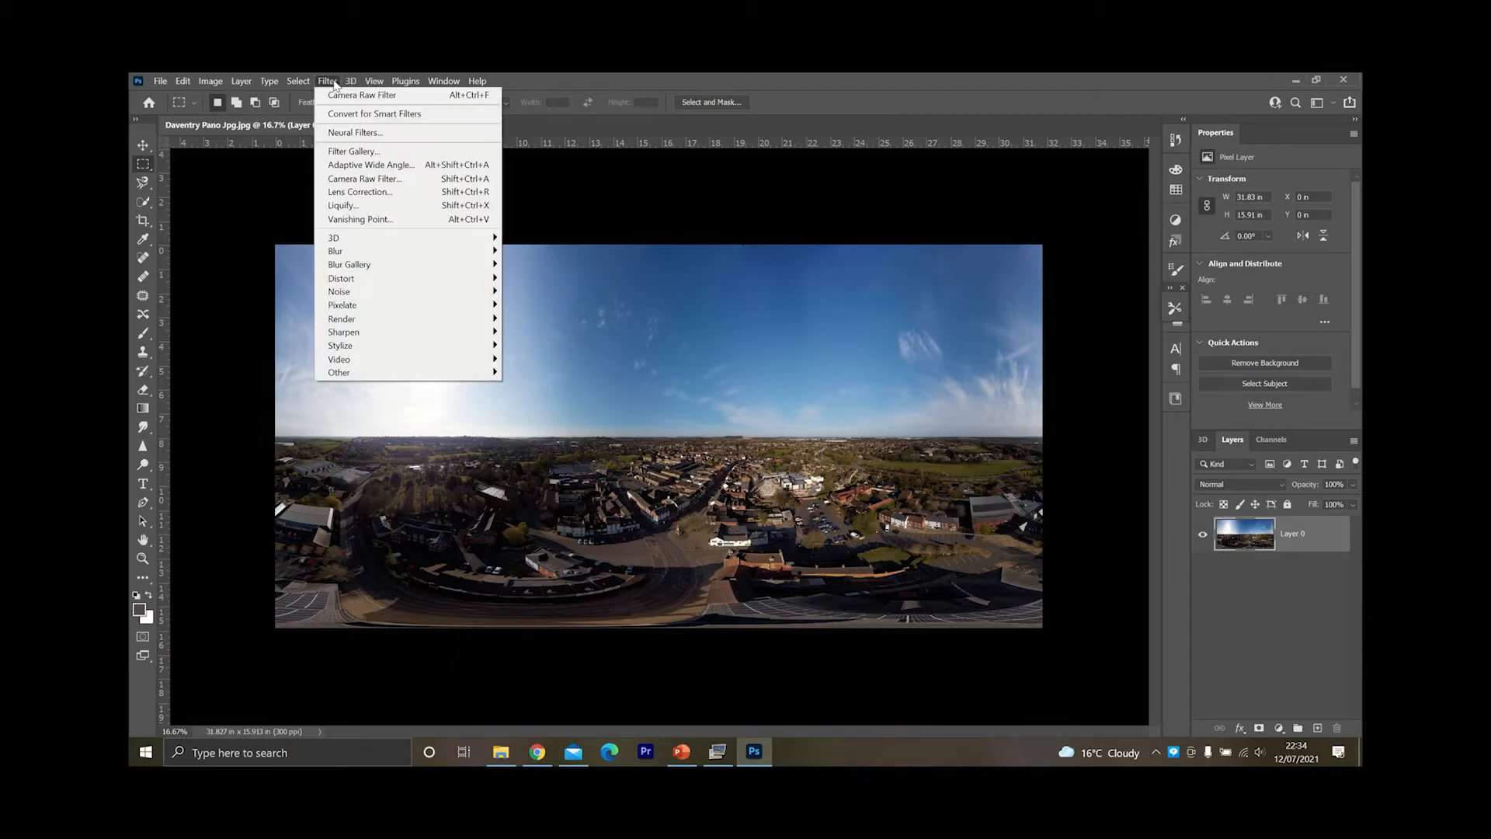
click(384, 178)
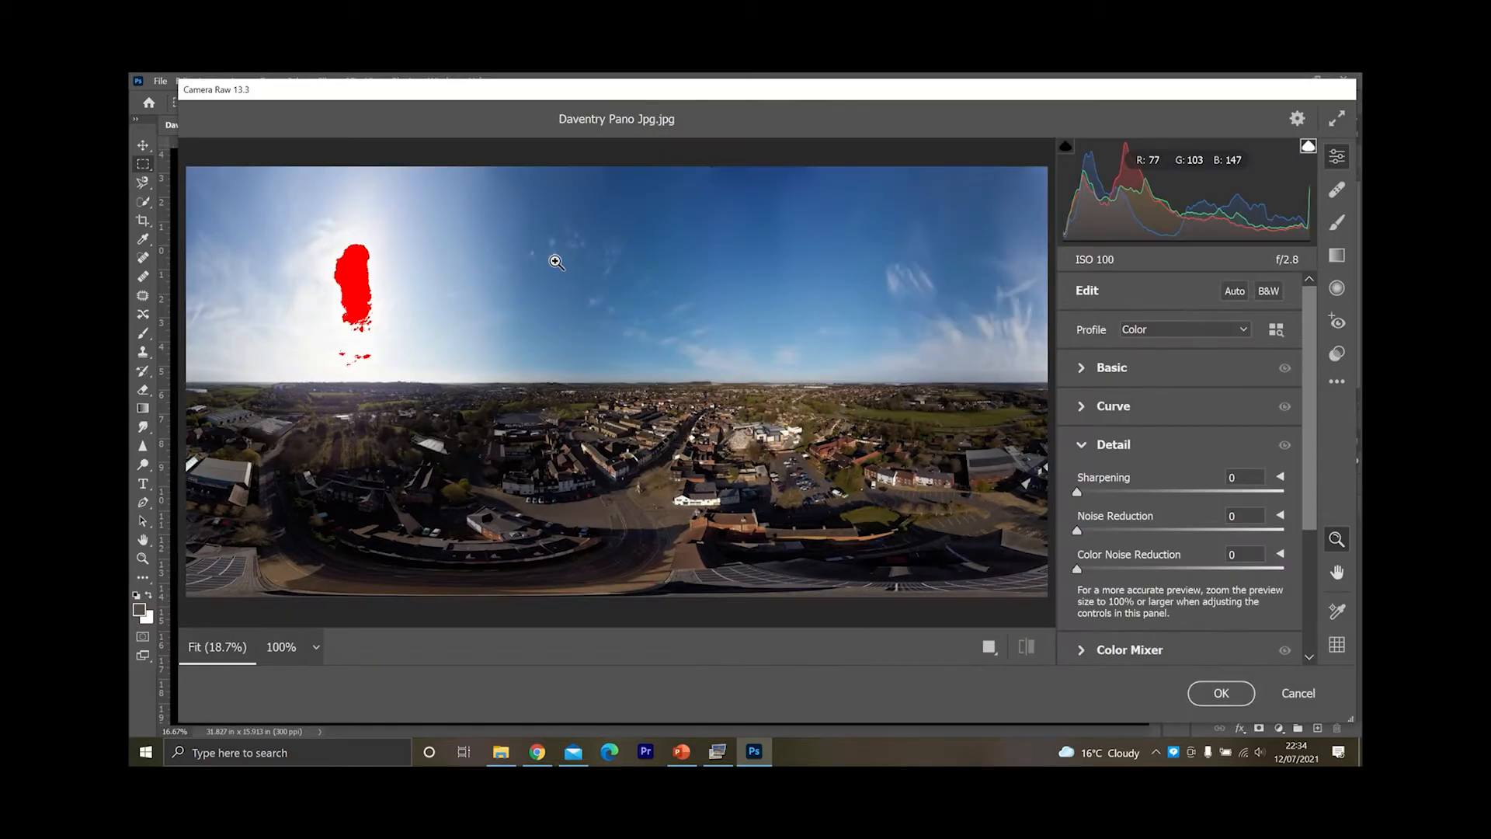
click(1149, 369)
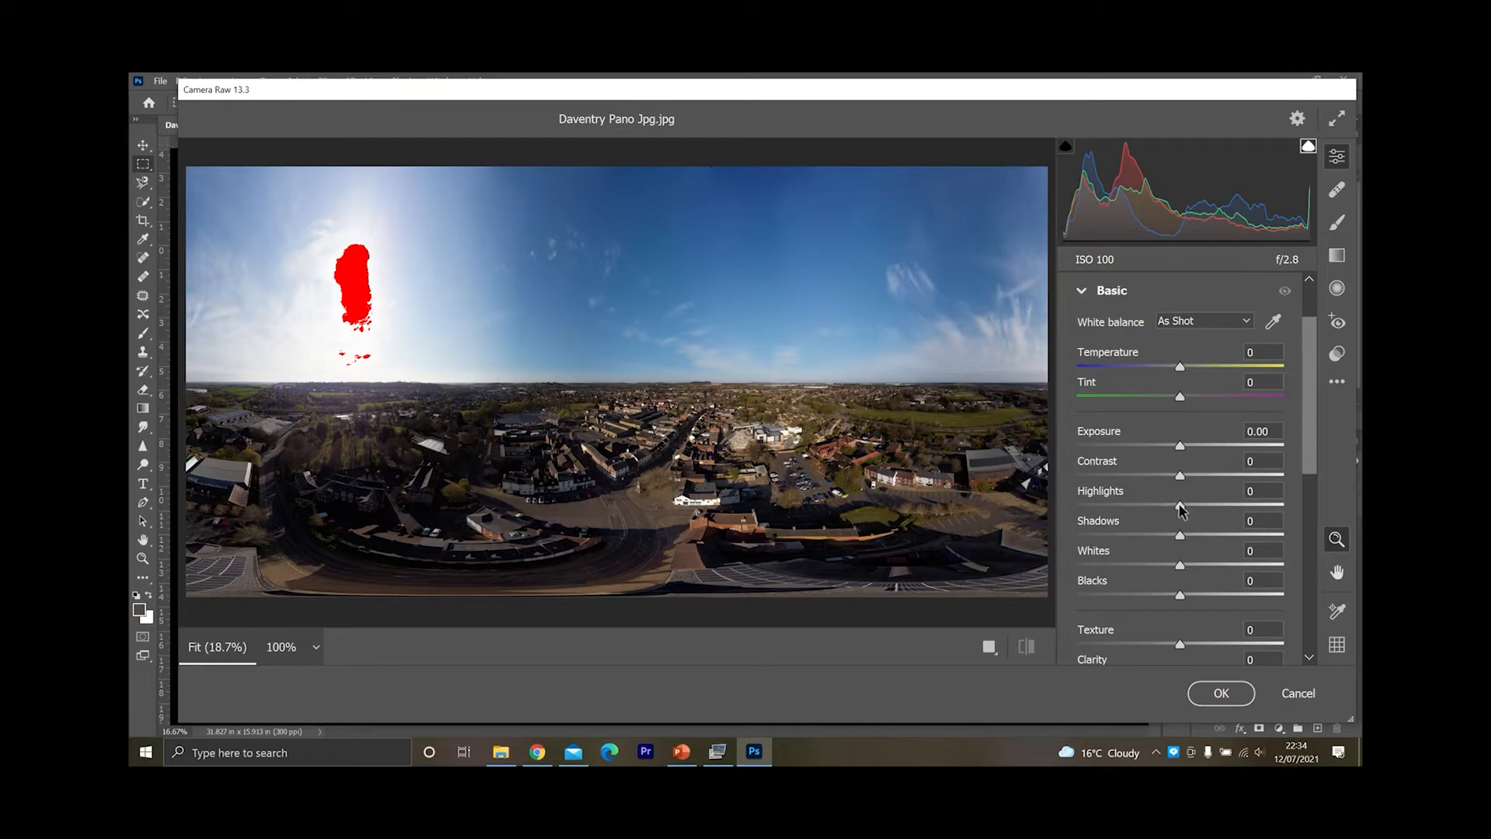
drag(1181, 507, 1137, 508)
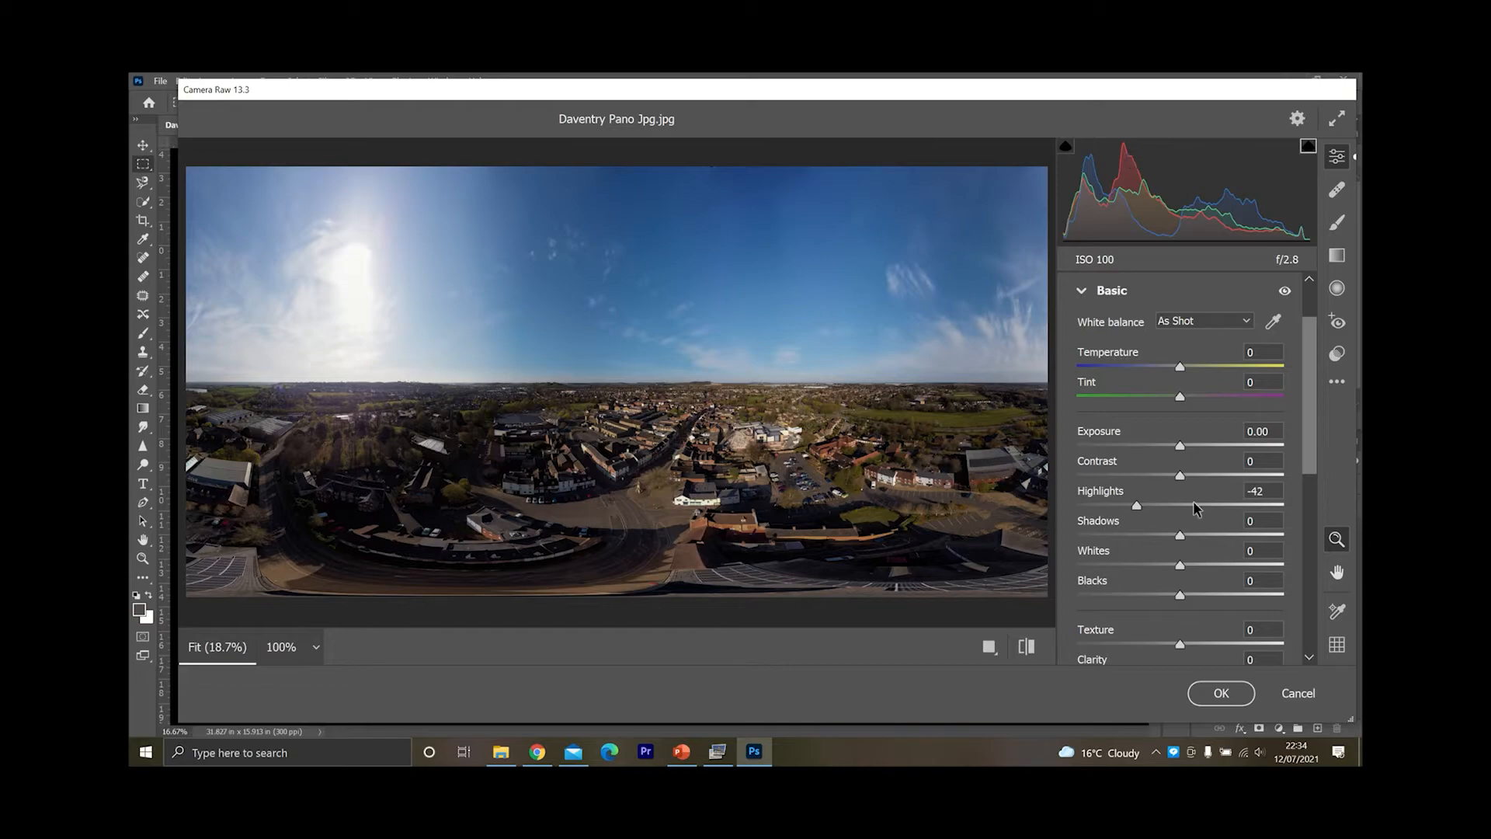
mouse_move(1182, 477)
mouse_down()
mouse_move(1162, 477)
mouse_move(1186, 449)
mouse_up()
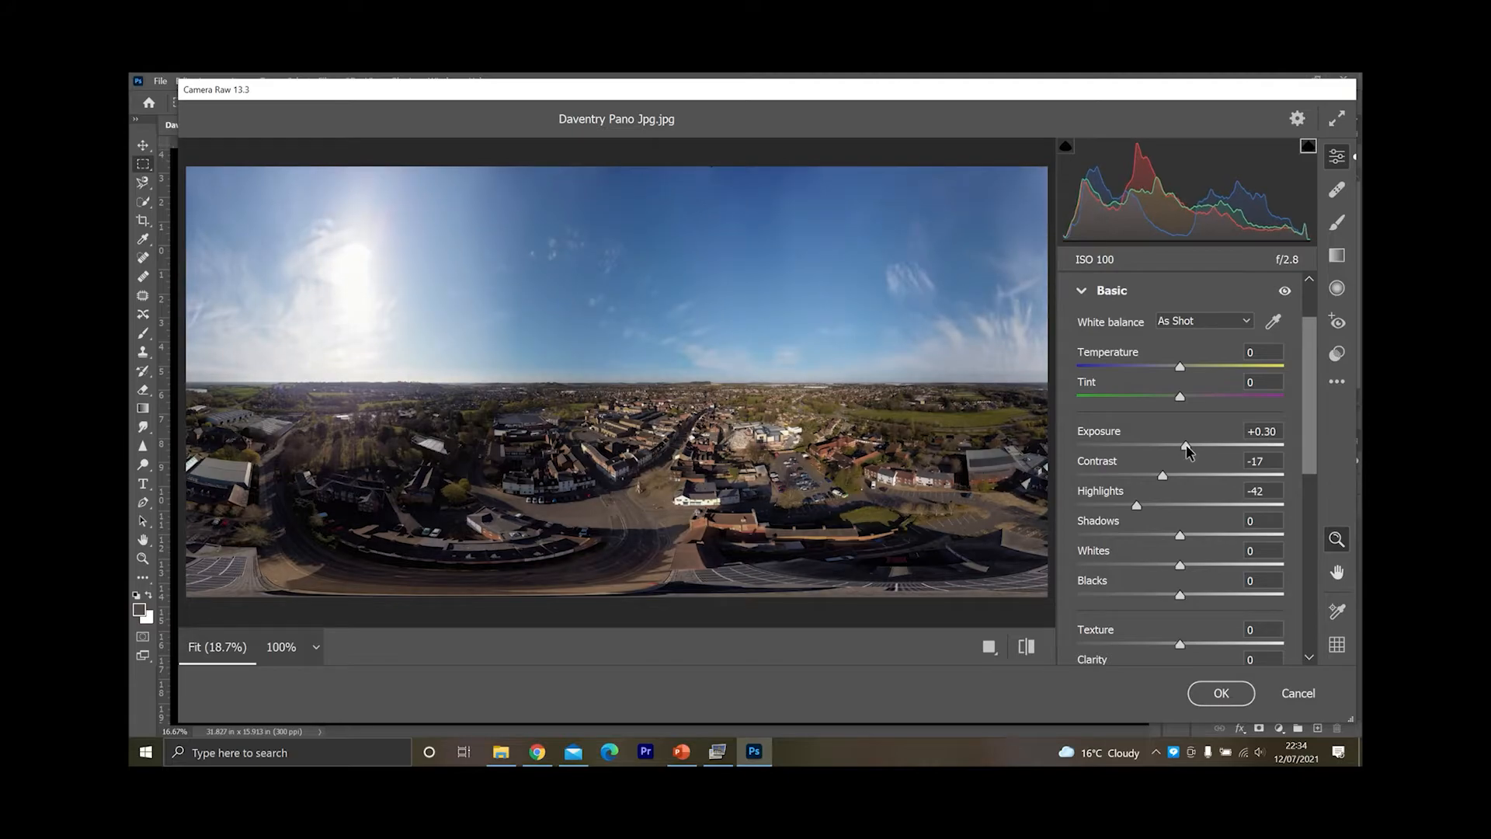
drag(1182, 535, 1220, 545)
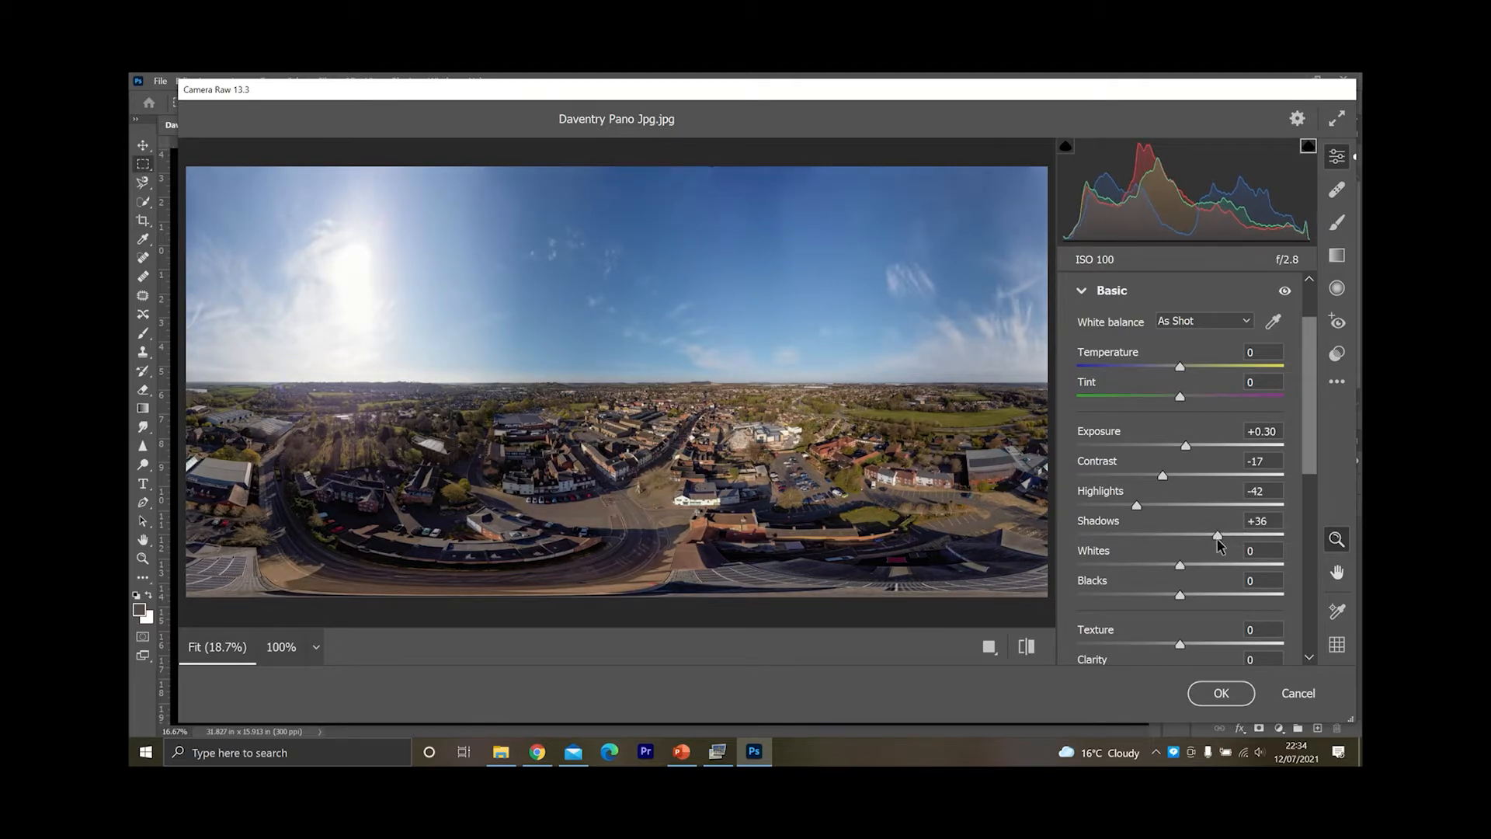
- Set Whites to +3, Blacks to -1, Temperature to +7, Dehaze to +9 and Texture to -4 in Camera Raw
mouse_move(1180, 596)
mouse_down()
mouse_move(1156, 566)
mouse_move(1122, 567)
mouse_move(1255, 567)
mouse_move(1183, 573)
mouse_up()
scroll(1313, 462, down, 1)
drag(1180, 340, 1189, 343)
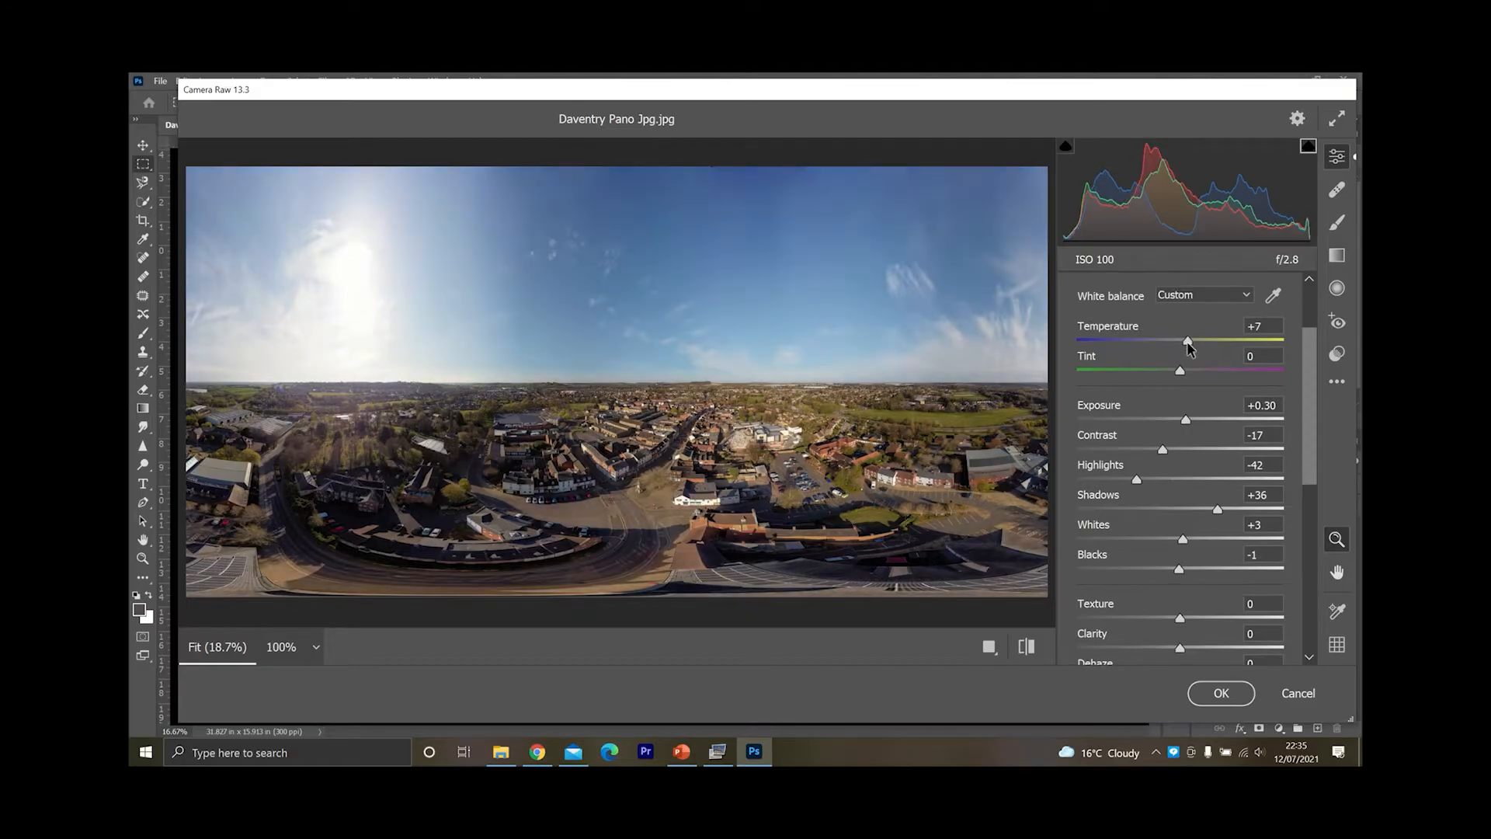
scroll(1188, 404, down, 5)
drag(1180, 455, 1197, 458)
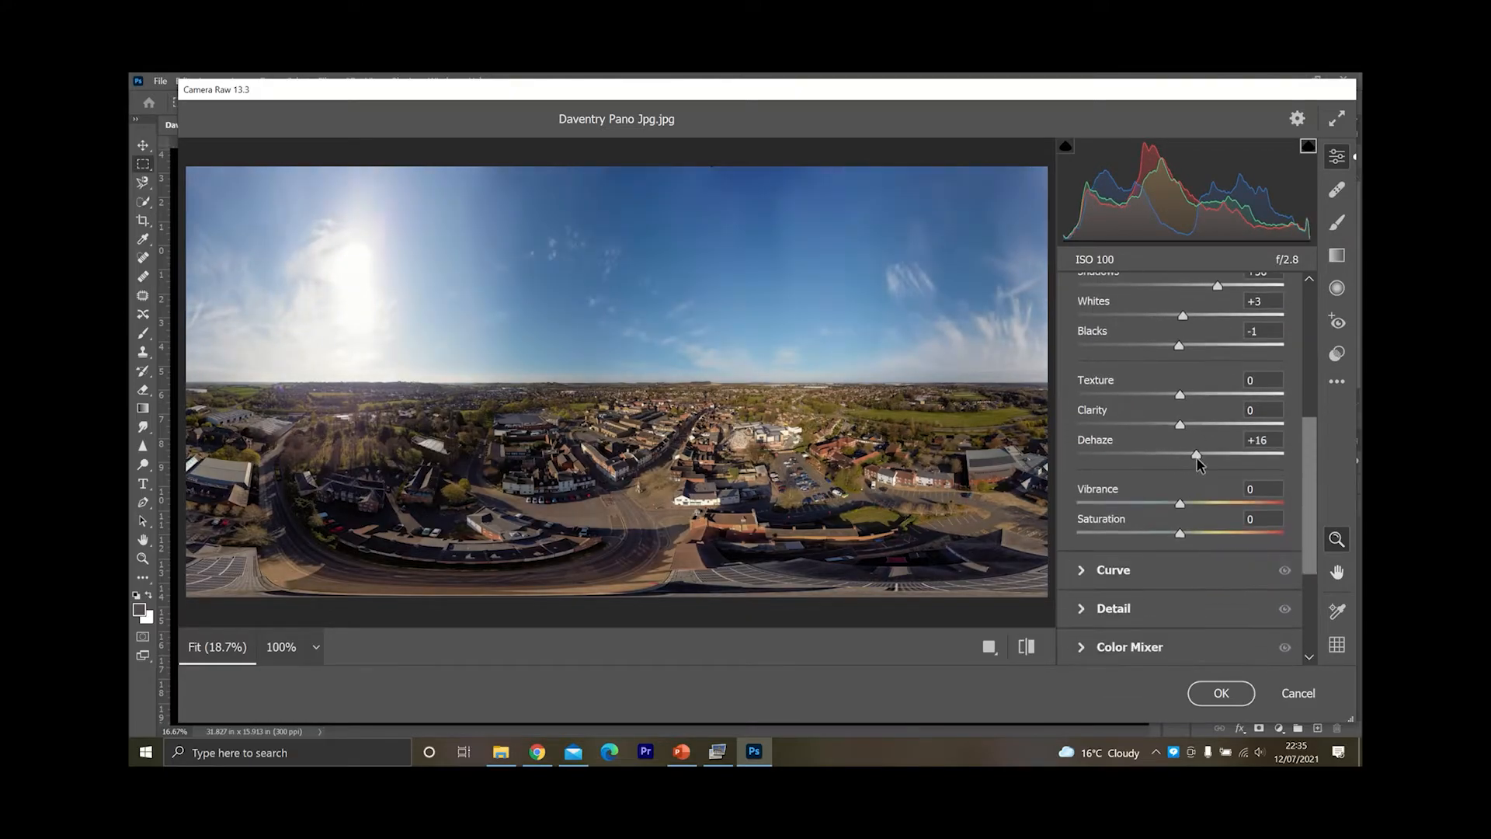
drag(1180, 396, 1176, 397)
- Inspect the town centre's detail at 100% zoom and apply the Camera Raw adjustments to the panorama
click(624, 492)
click(866, 468)
click(775, 441)
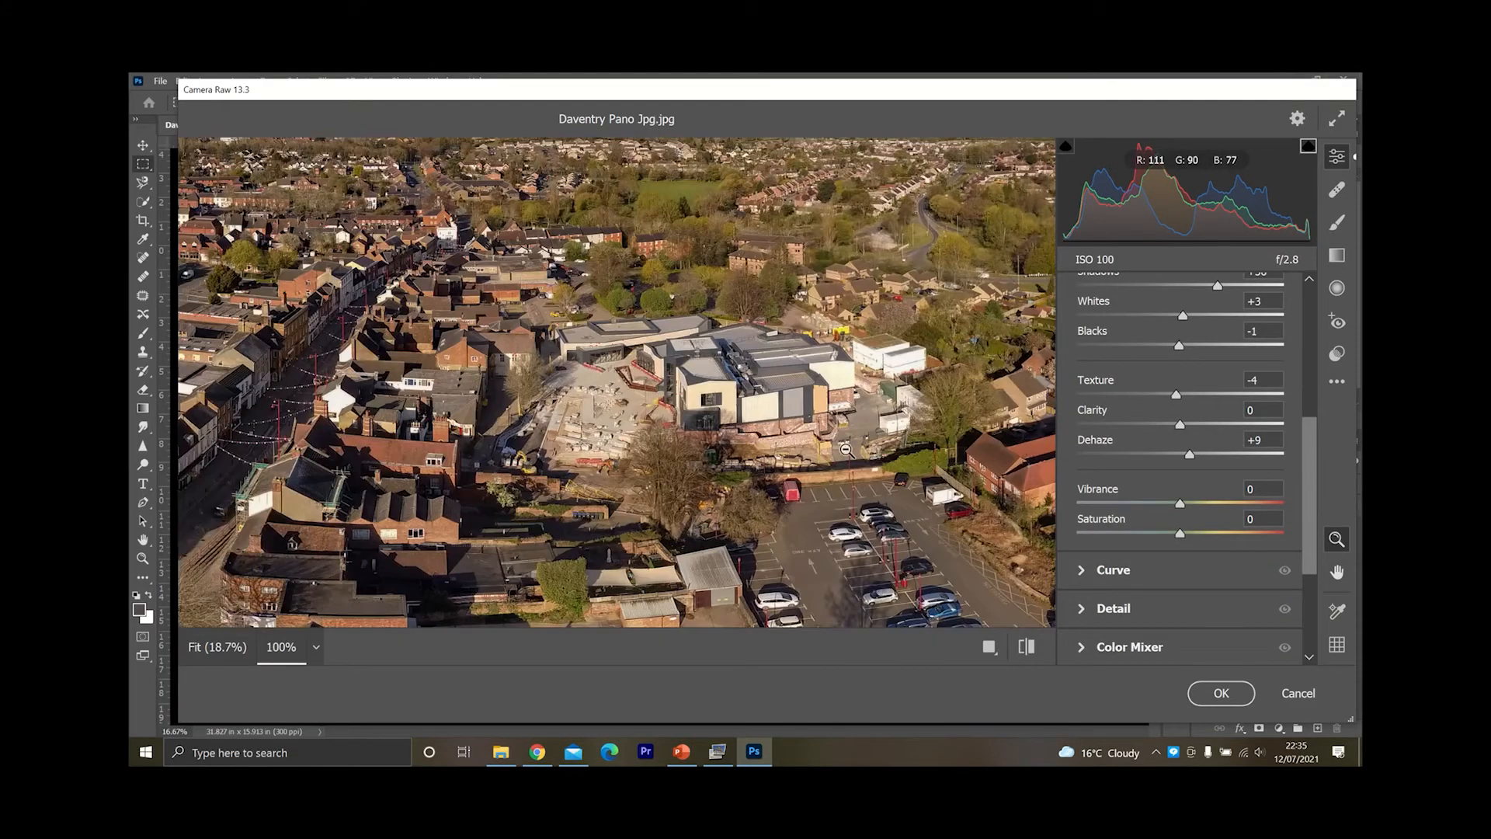
click(548, 484)
click(610, 377)
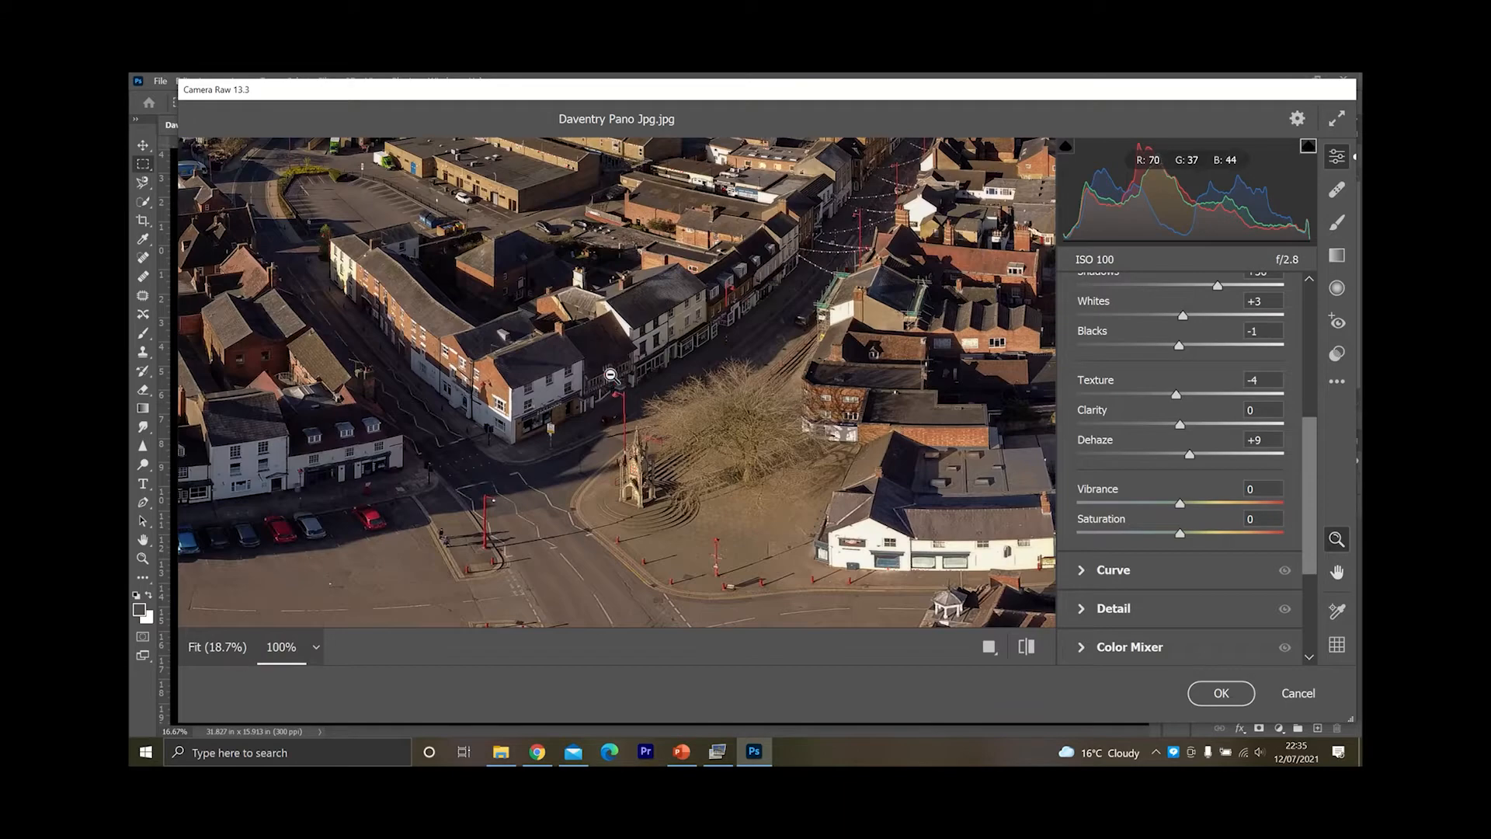
click(627, 405)
click(627, 405)
click(623, 390)
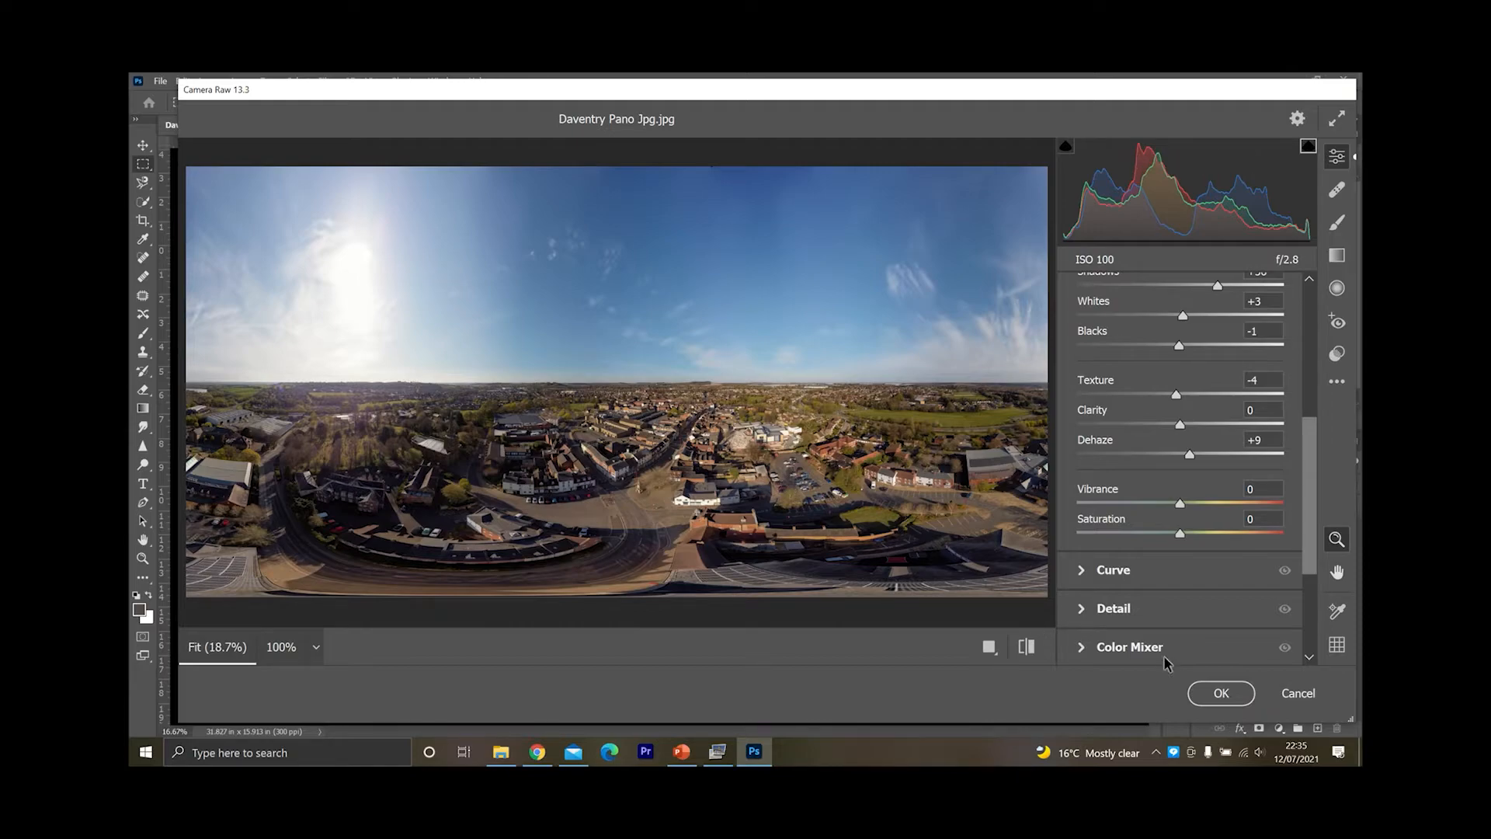
click(1216, 692)
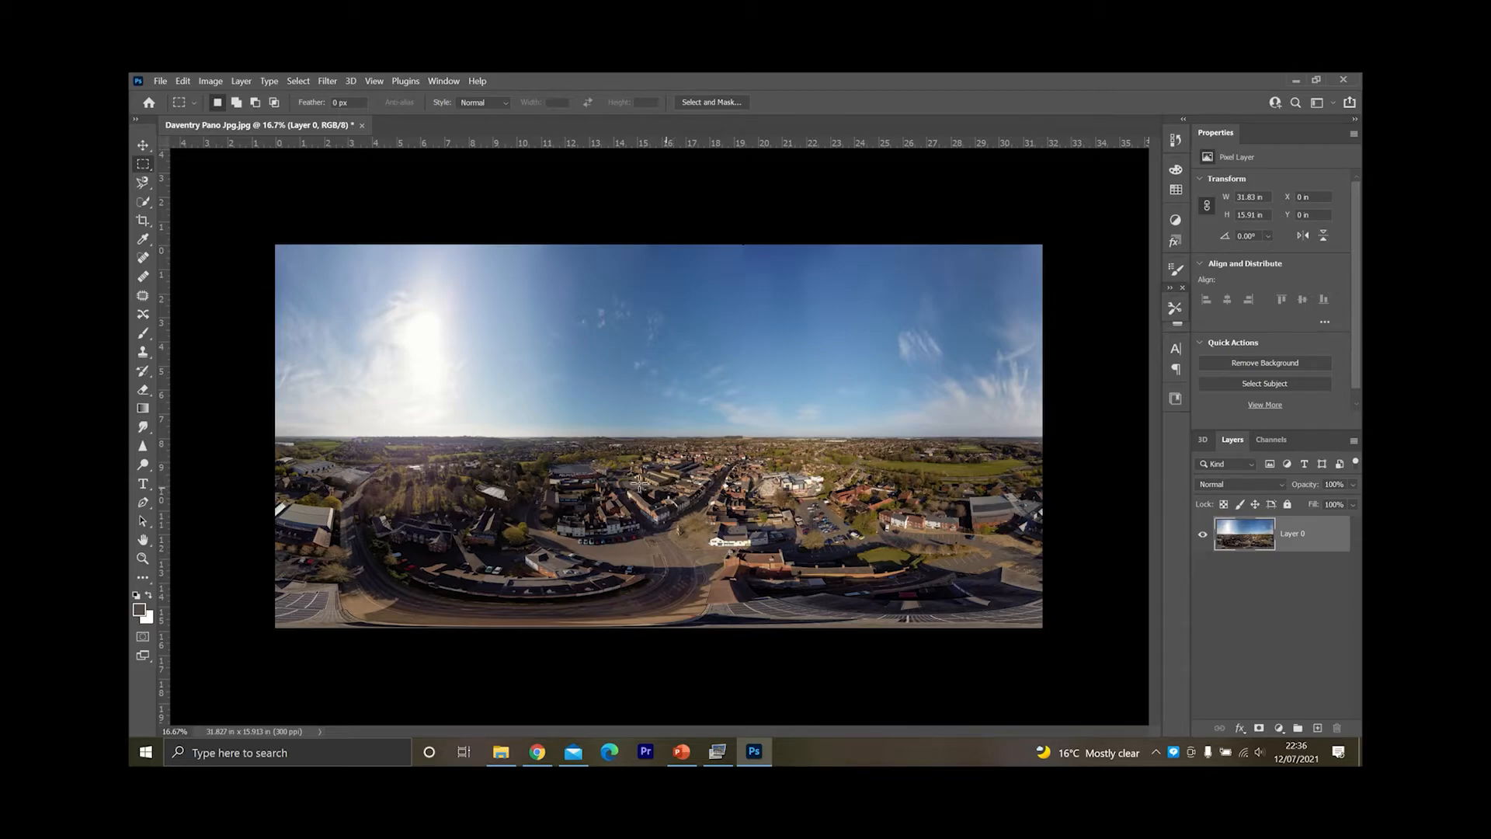
- Save the panorama on the computer's Desktop as a Photoshop file named "Daventry Pano Psd Pre Pano setup" with Maximize Compatibility on
click(161, 81)
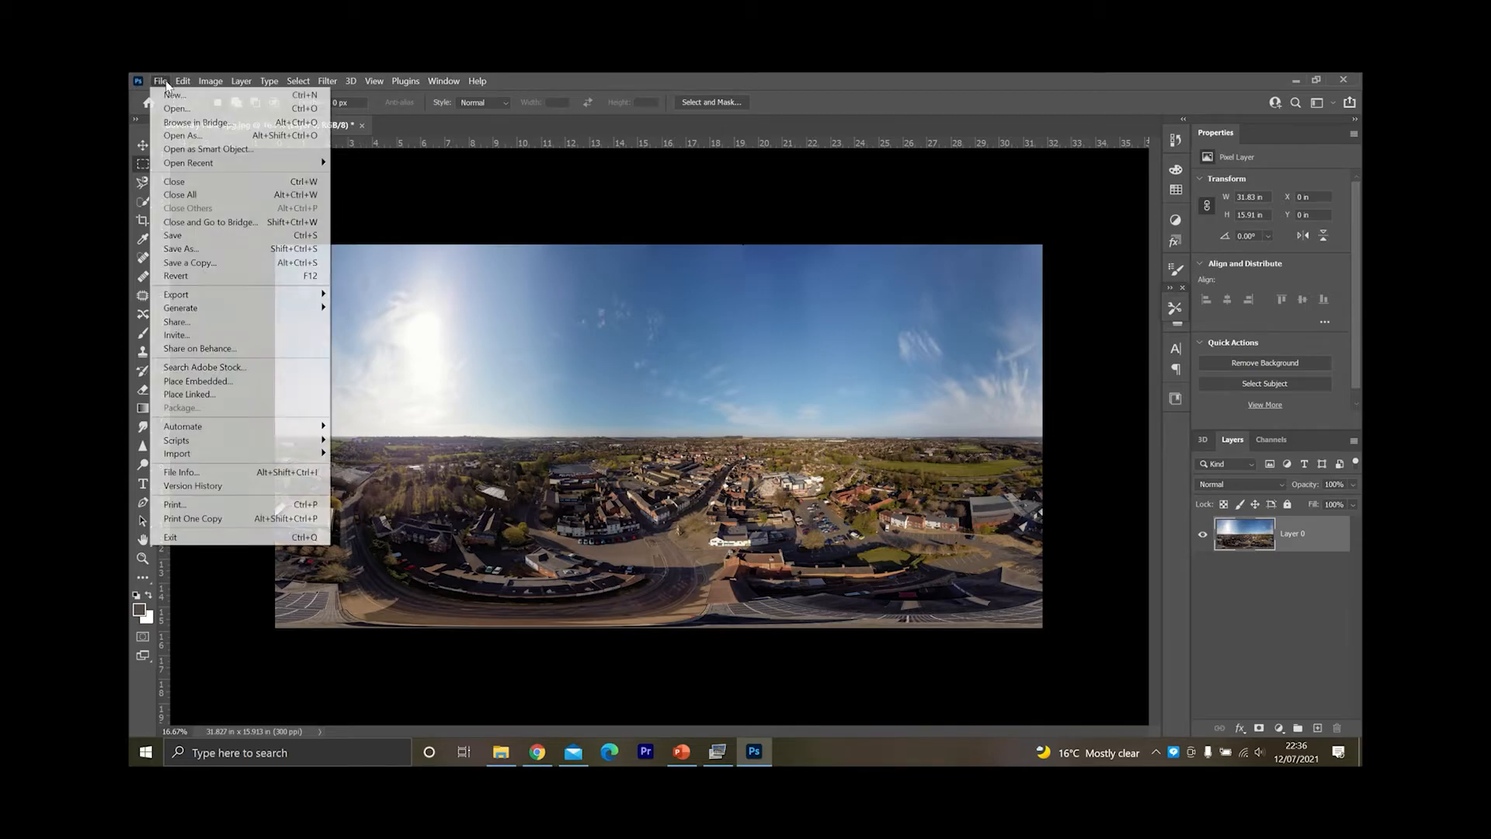
click(191, 257)
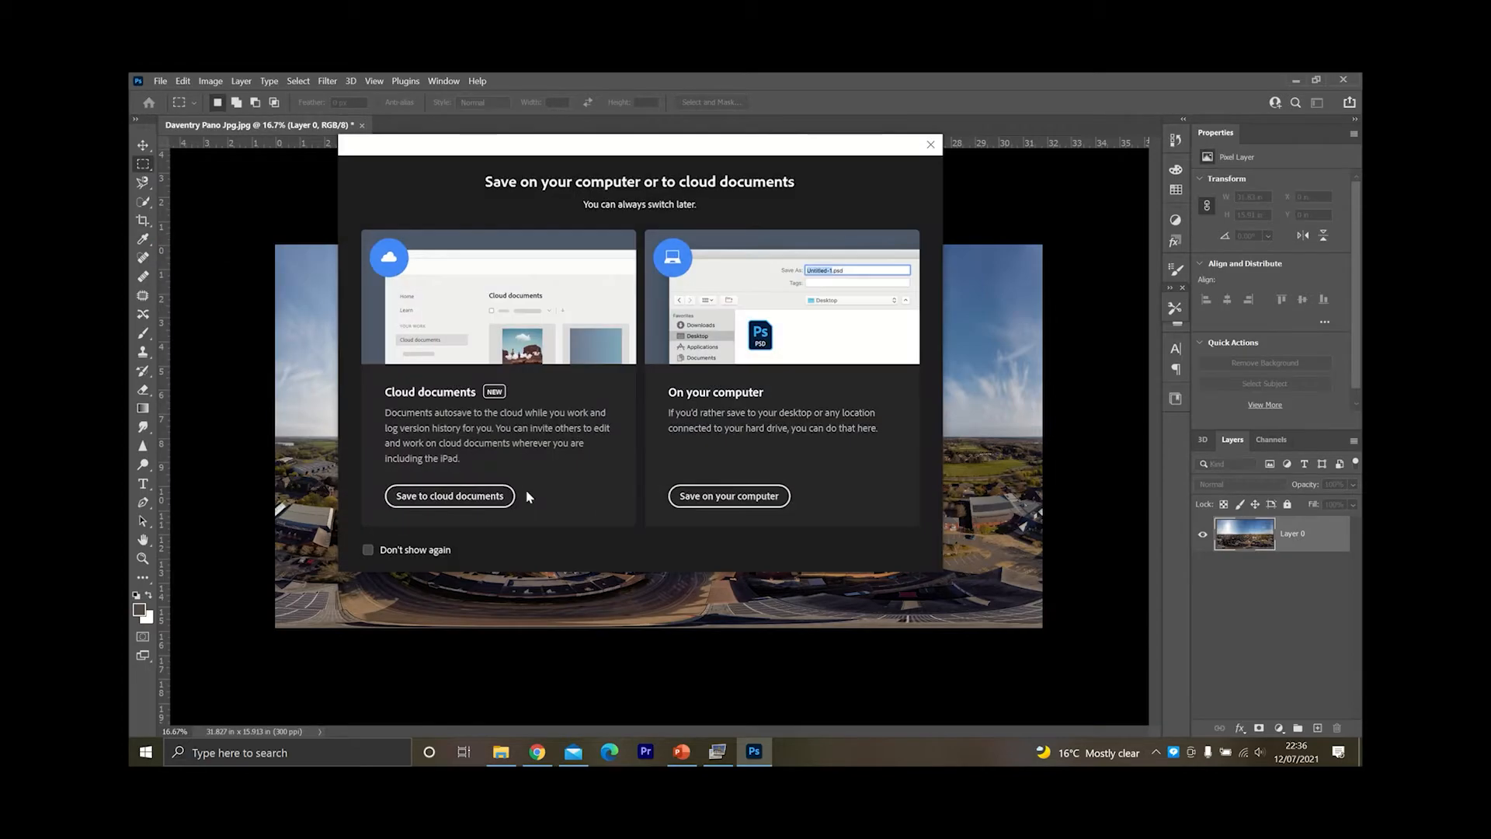
click(714, 503)
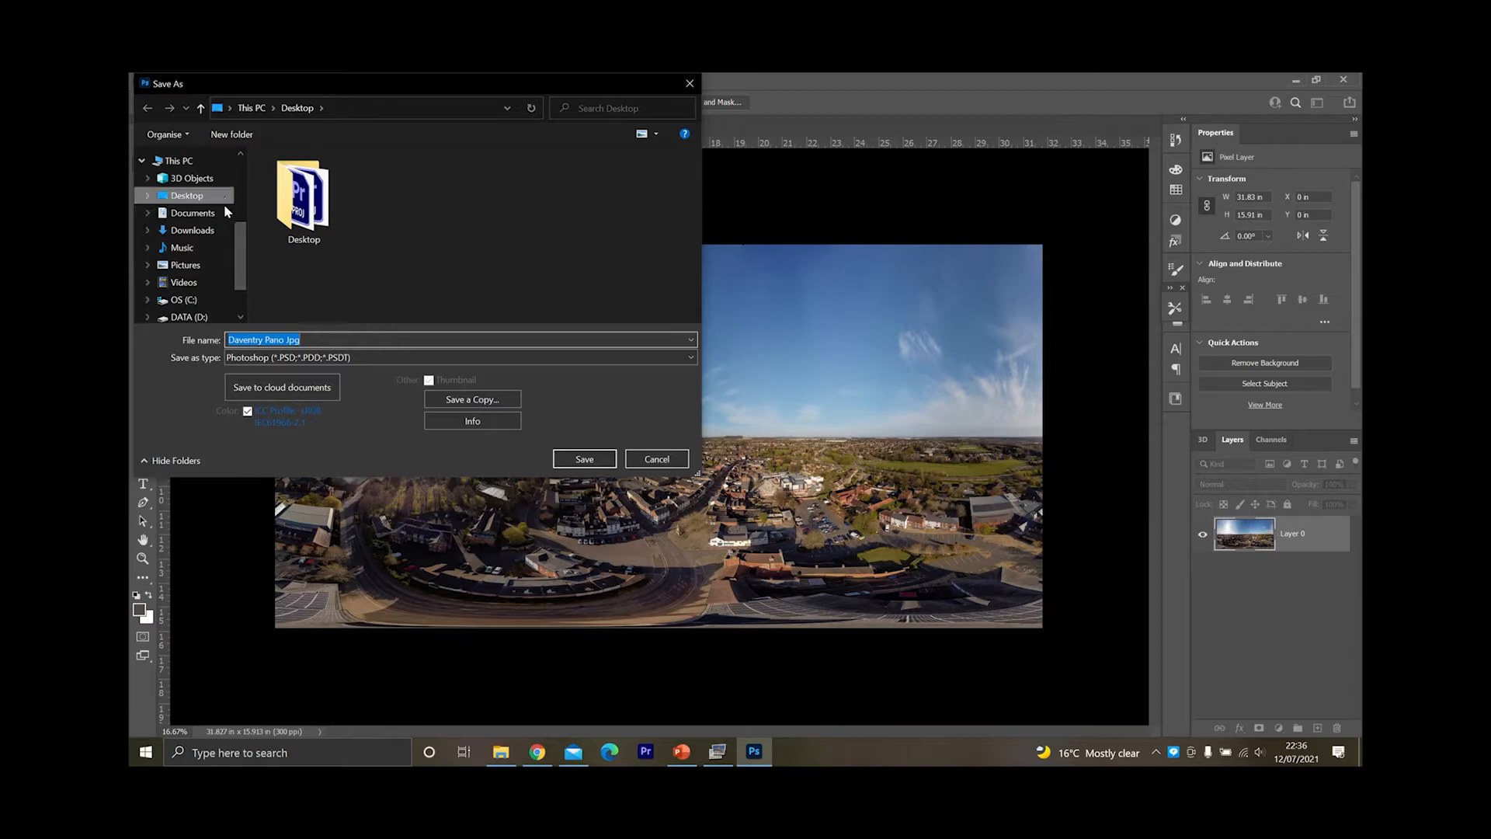
click(308, 340)
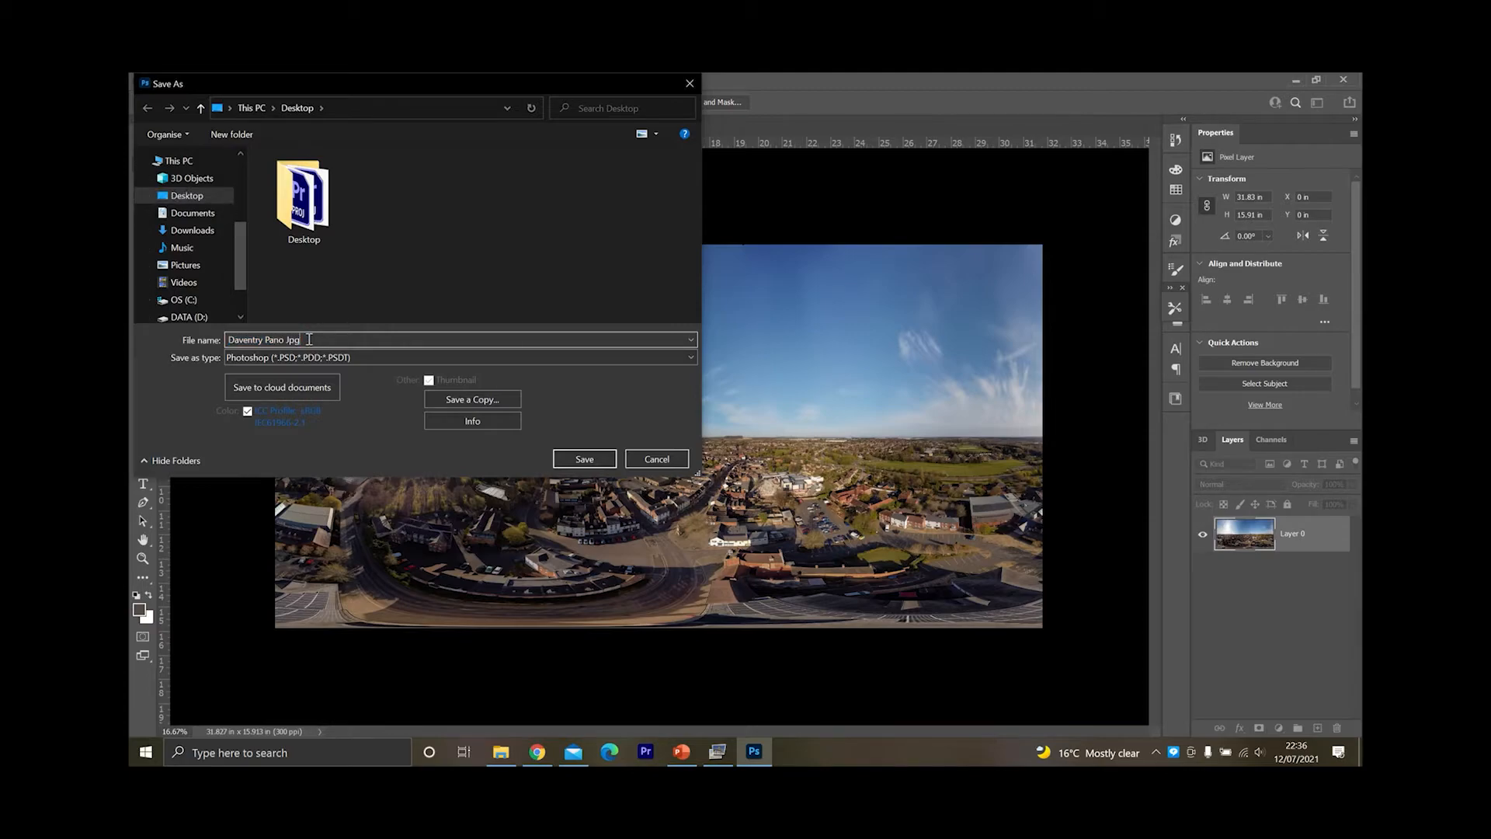
key(BackSpace)
key(BackSpace)
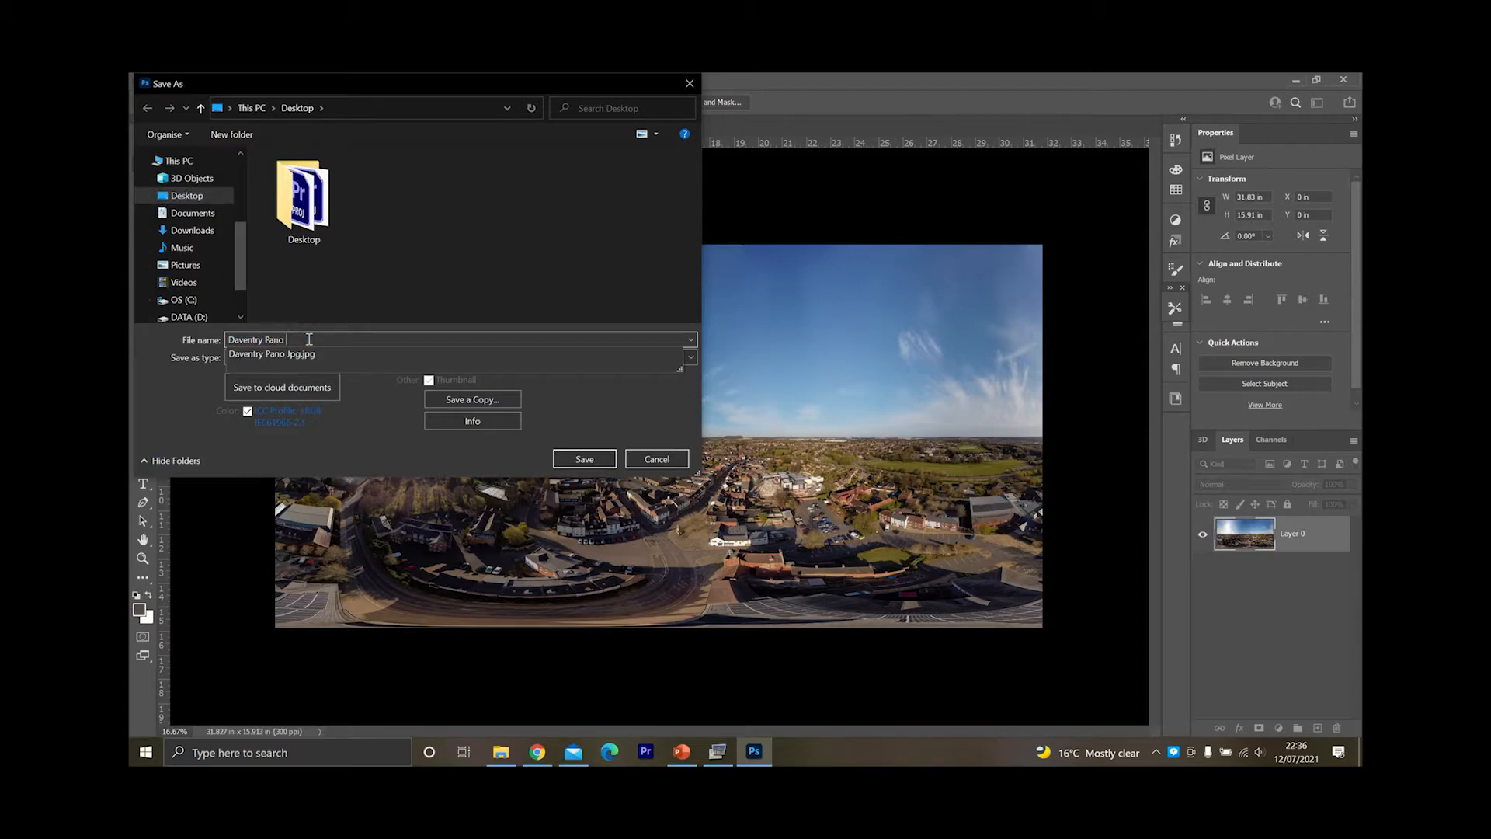
text(Psd Pre Pano setup)
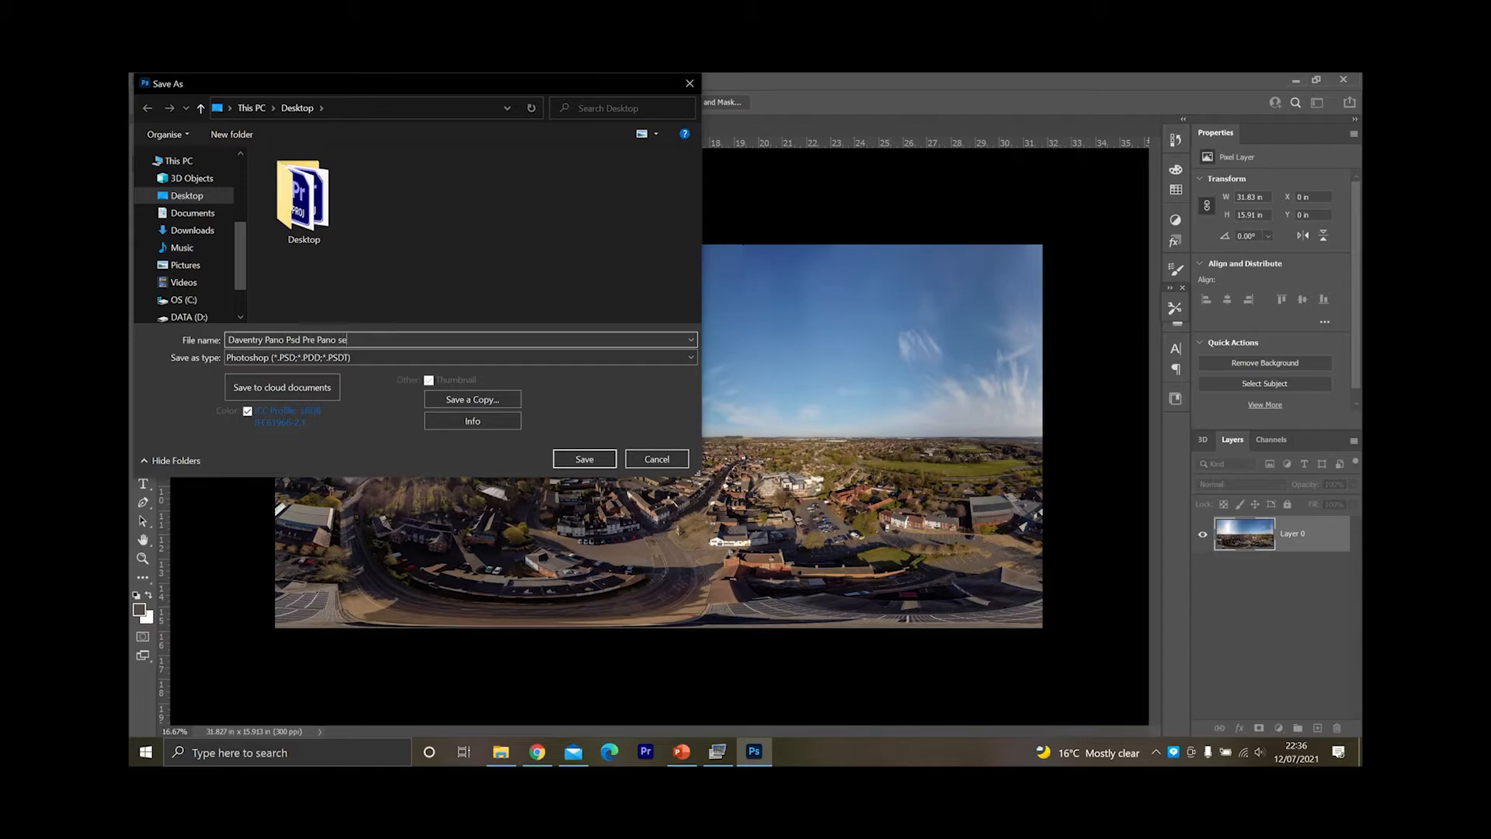
click(598, 457)
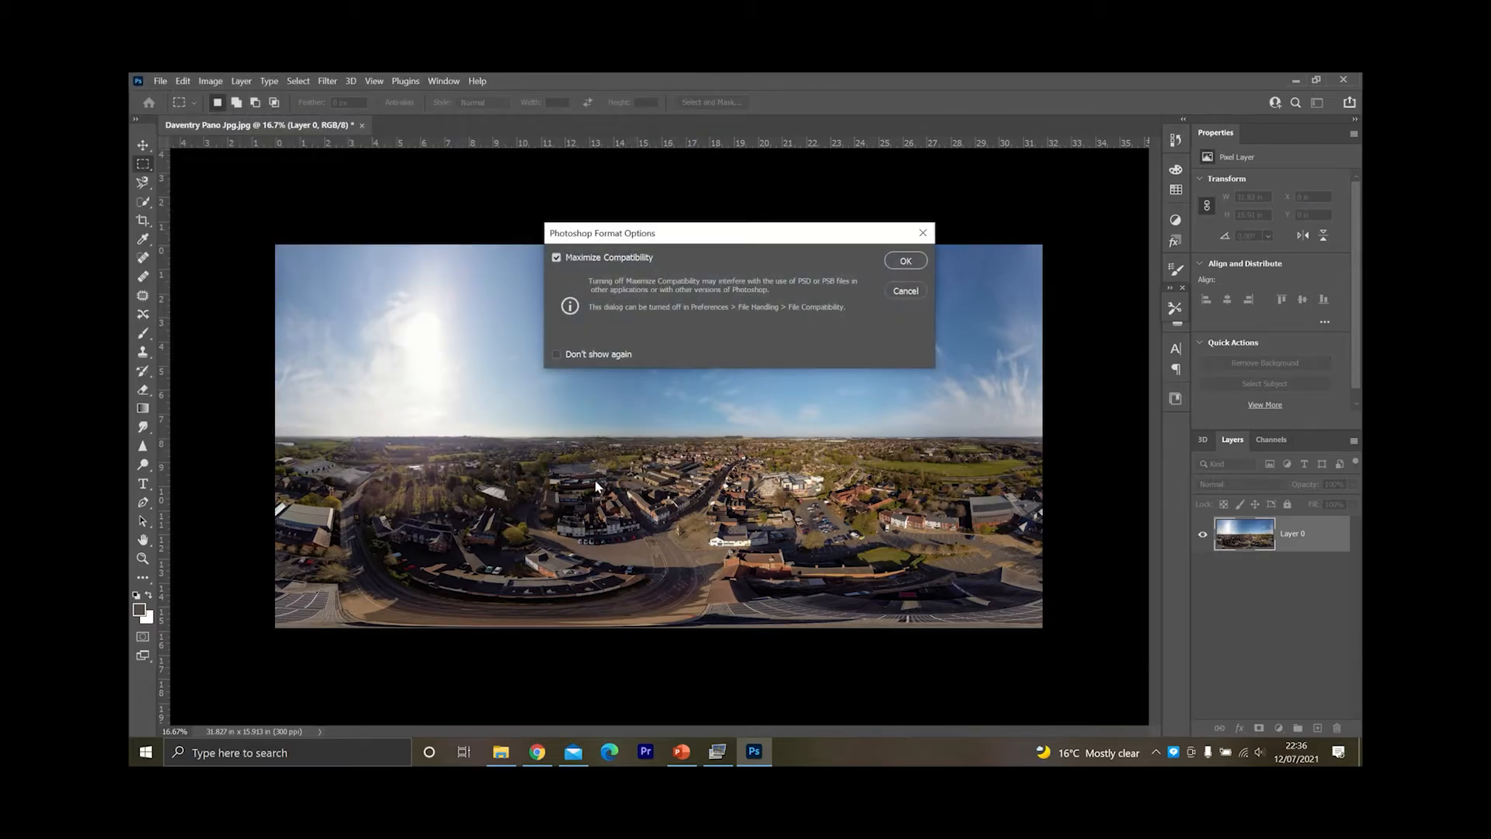
click(905, 262)
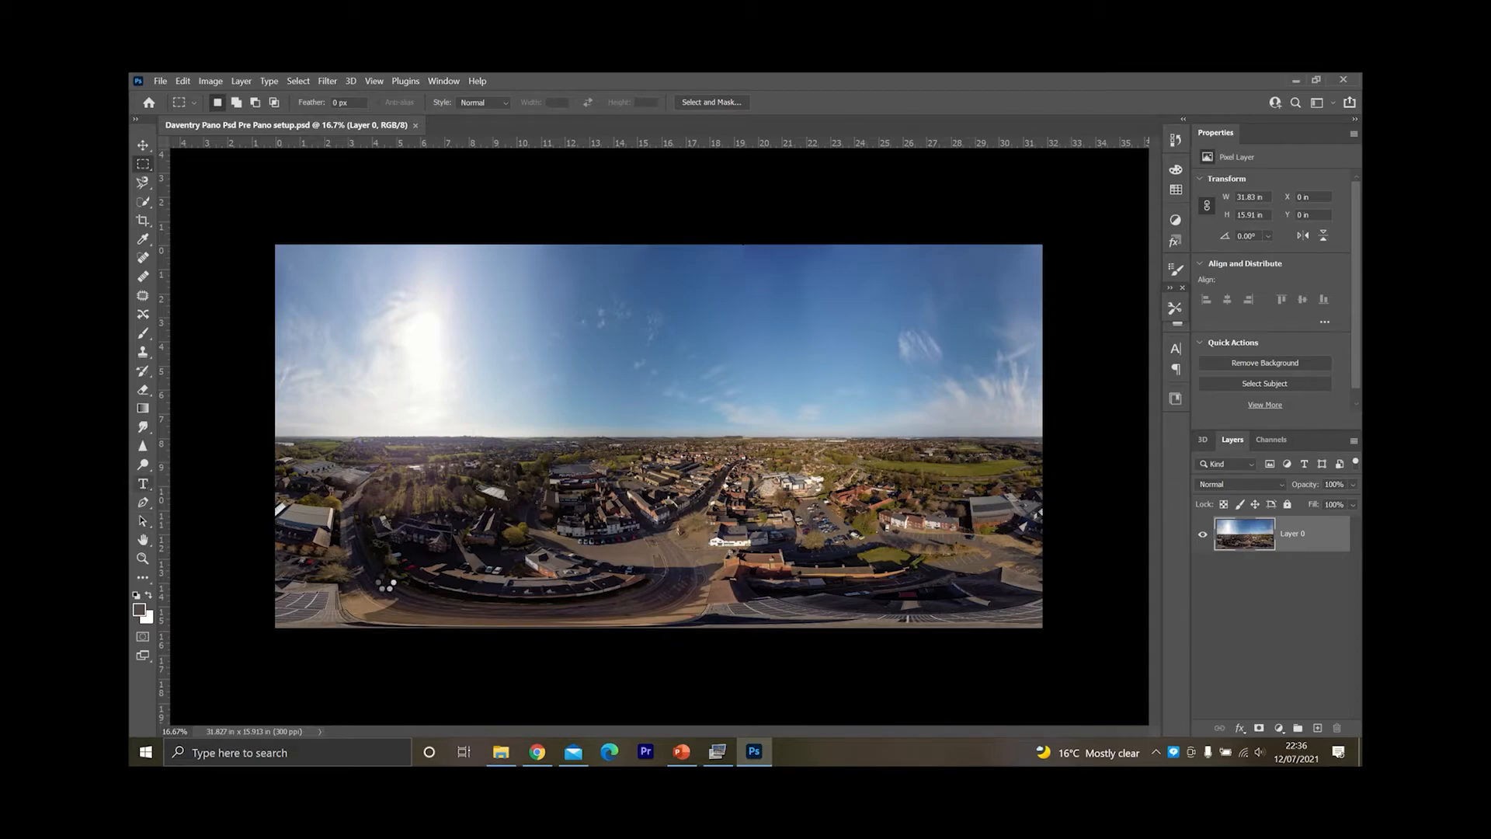
- Add the website address as a white 30 pt Trajan Pro 3 text watermark near the panorama's lower-left corner
click(363, 598)
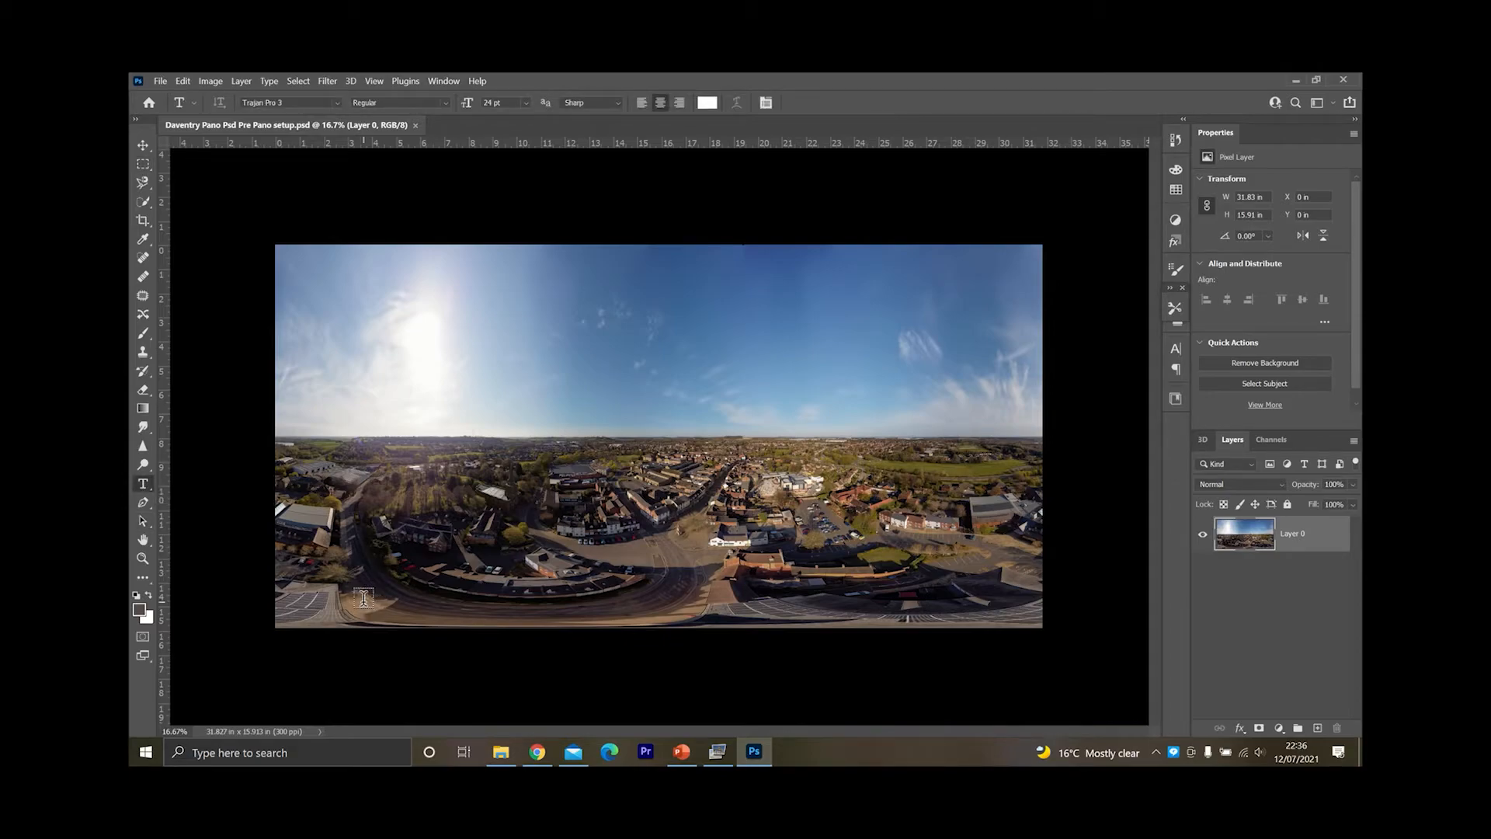
key(BackSpace)
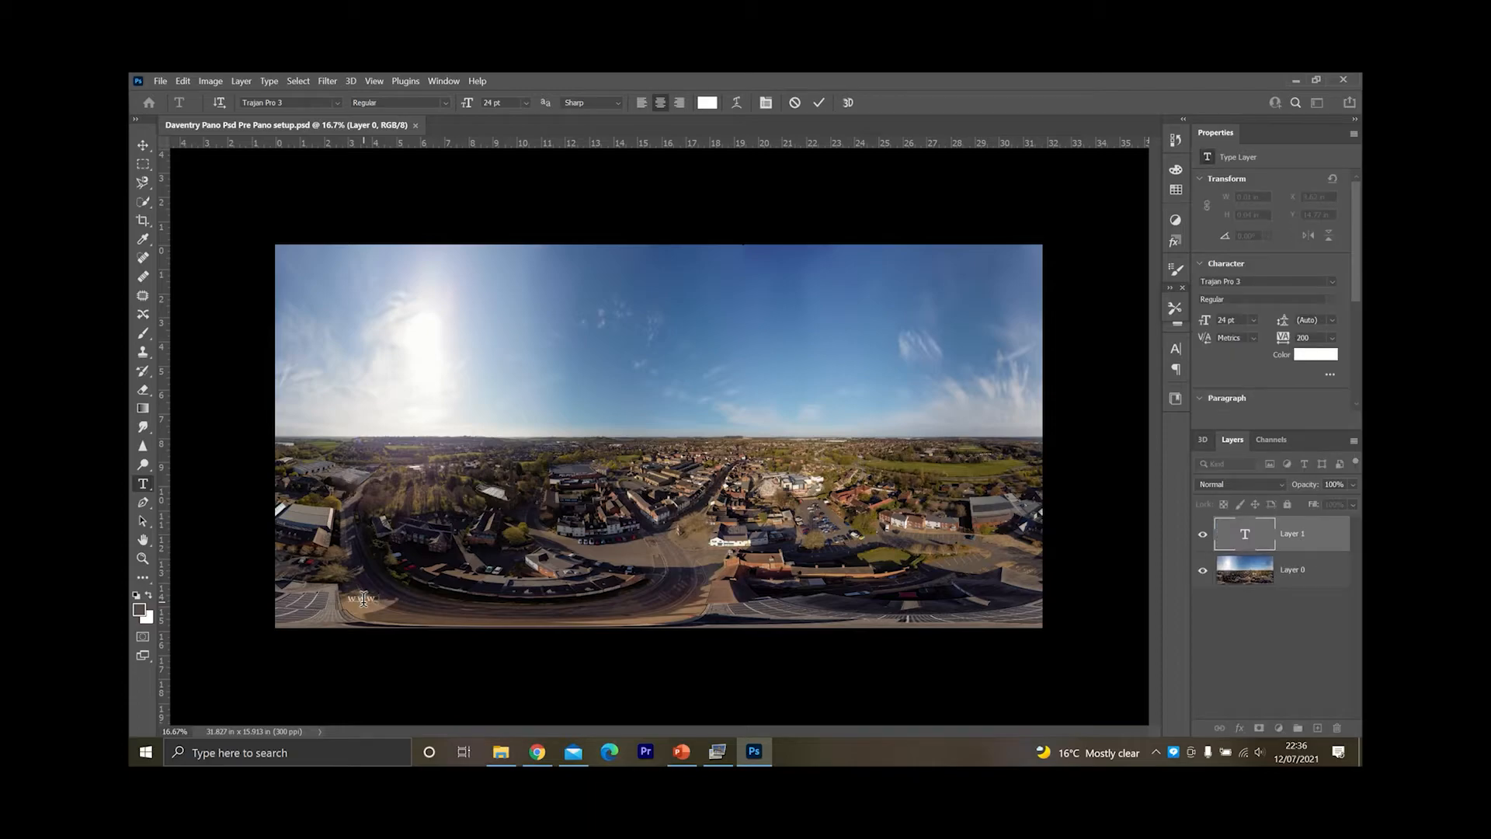
text(www.michaelhart media)
key(ctrl+a)
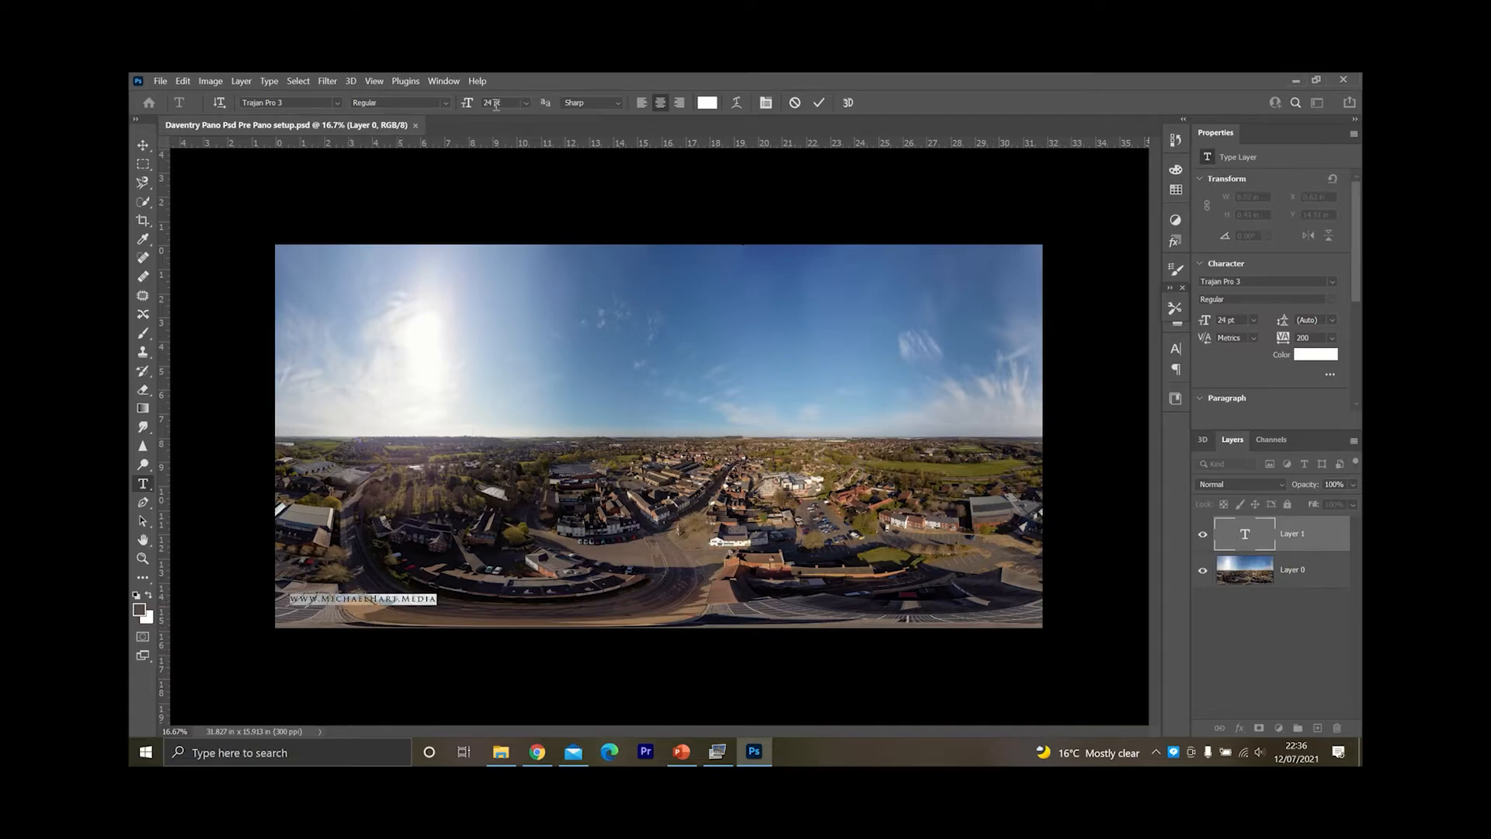
click(525, 107)
click(509, 246)
drag(399, 622, 419, 622)
click(315, 601)
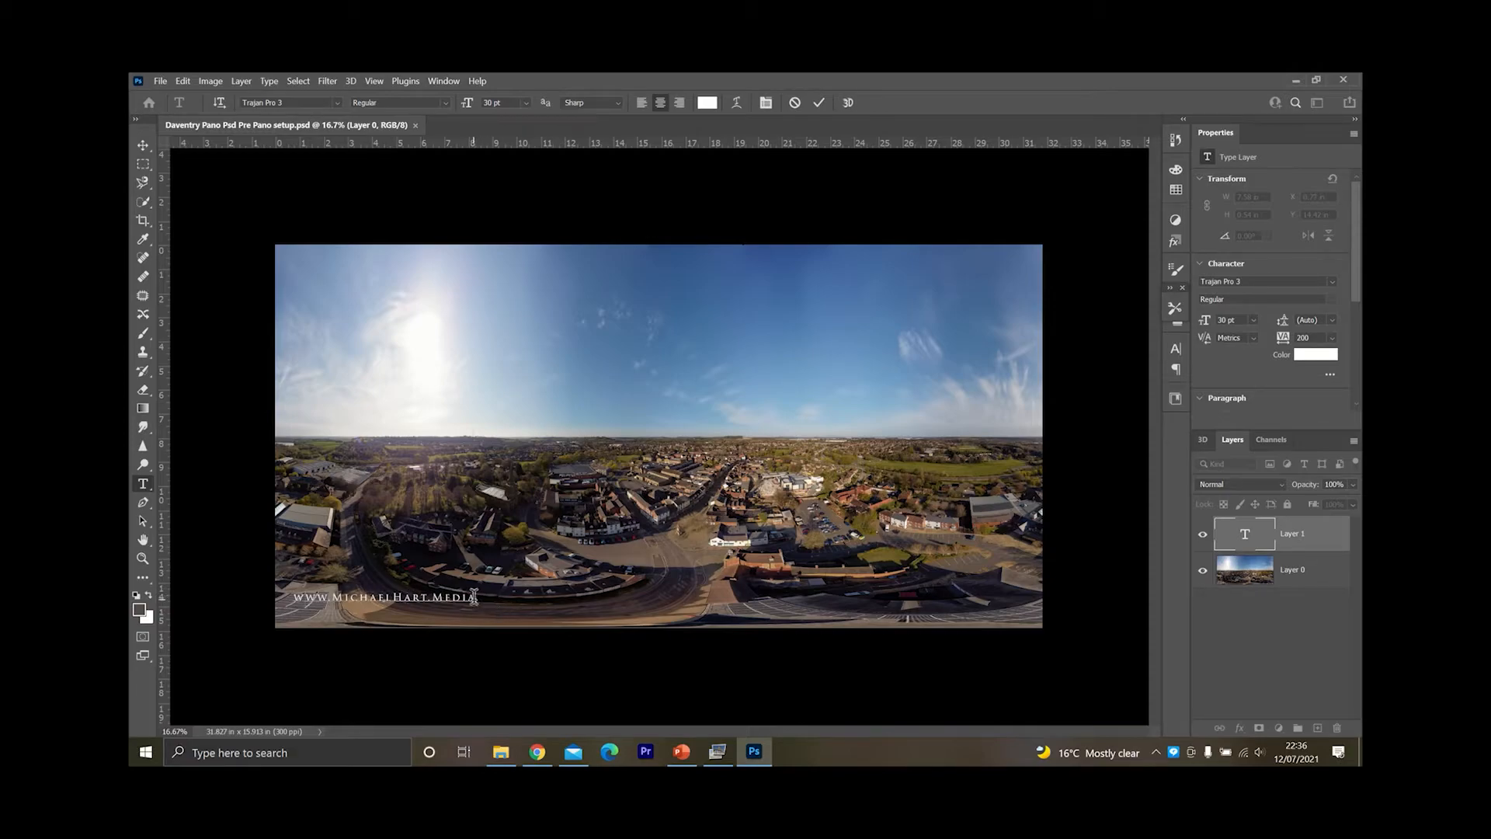
drag(476, 597, 275, 604)
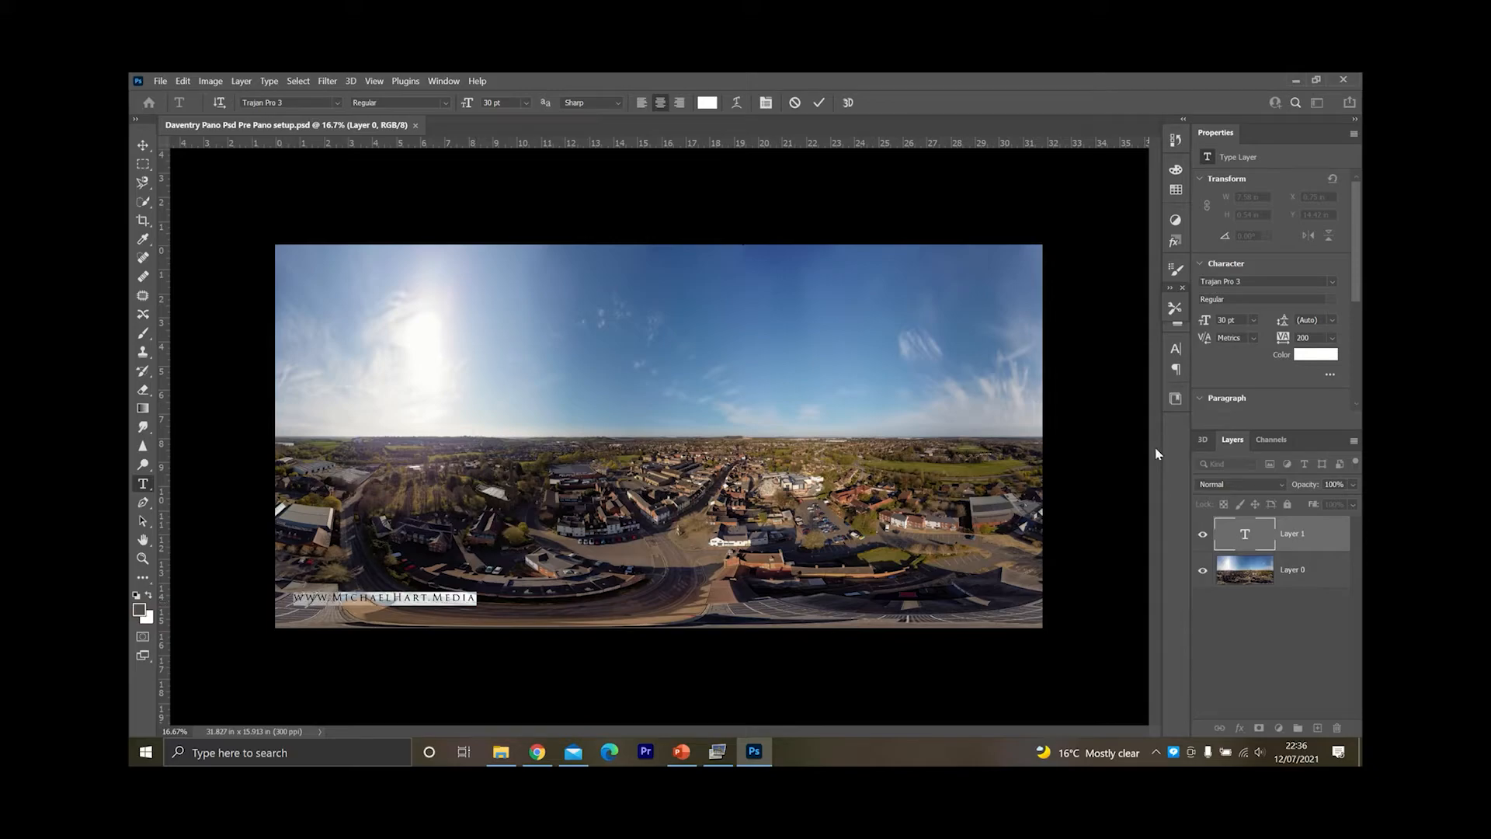
click(1333, 339)
click(1334, 340)
- Stretch the website watermark to about 151% width and shift it inward along the lower part of the panorama's left half
click(142, 167)
right_click(461, 596)
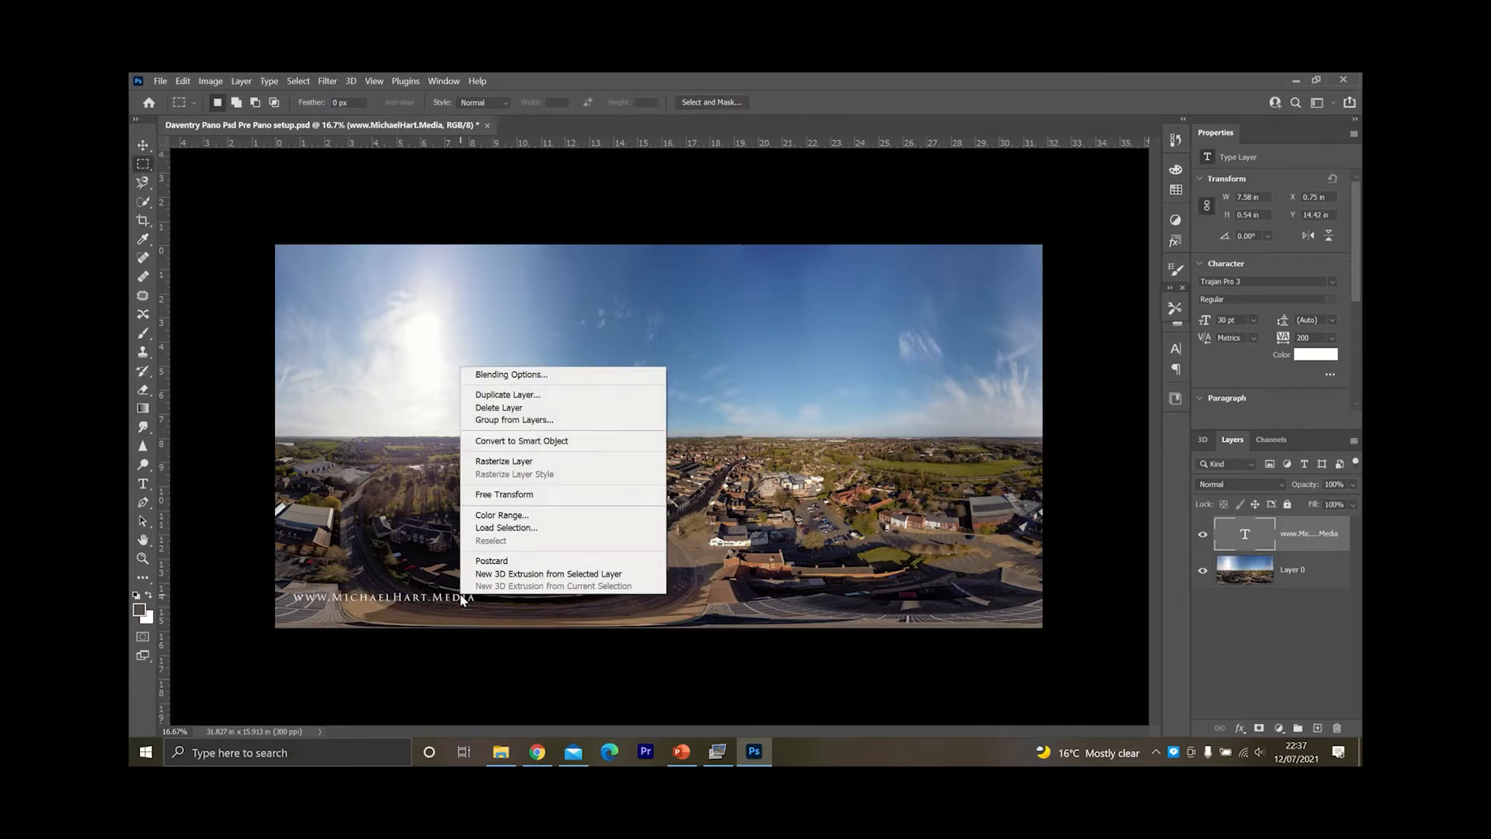
click(533, 498)
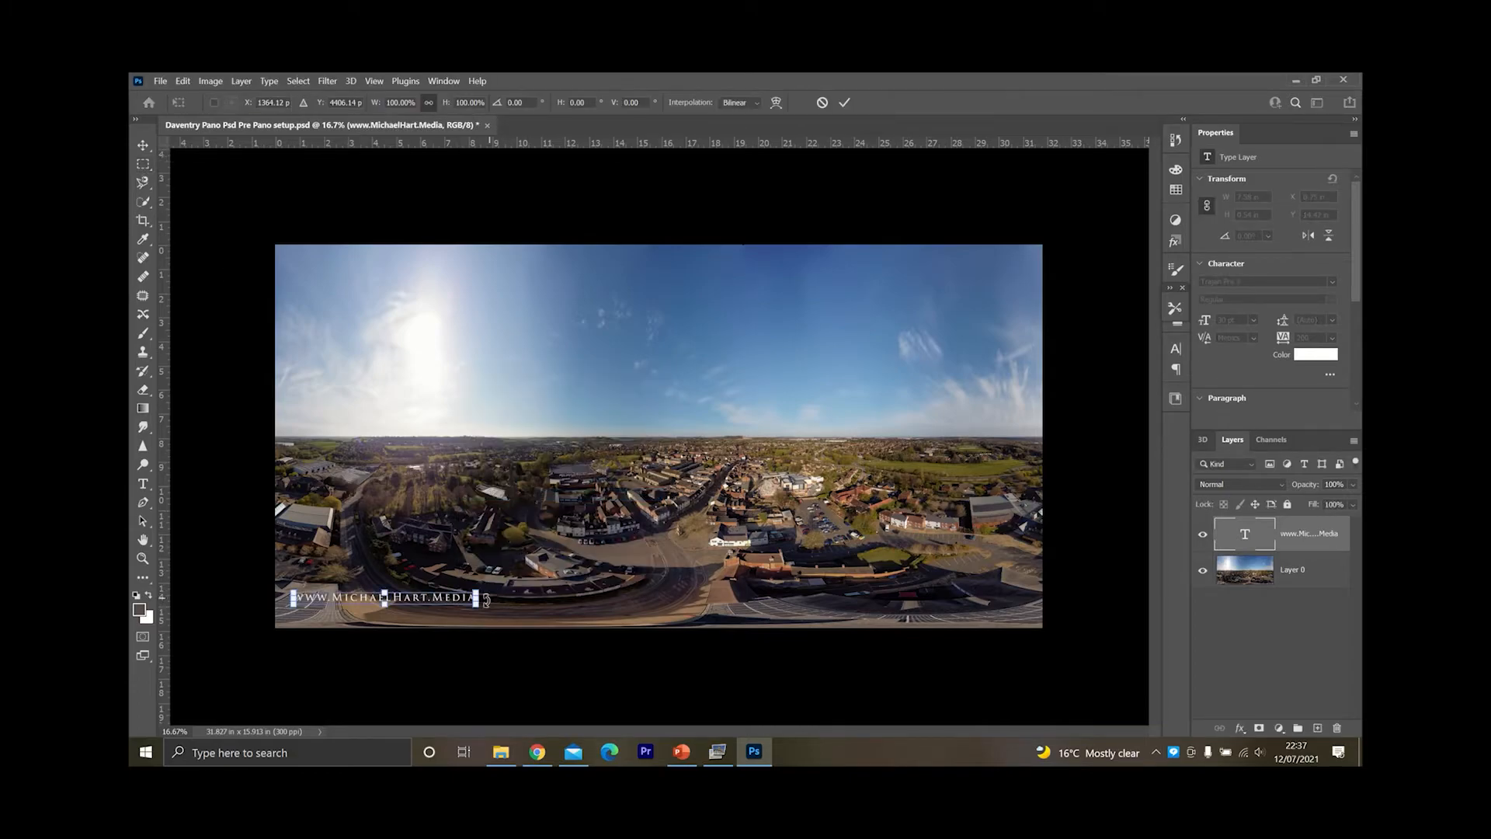
mouse_move(481, 597)
mouse_down()
mouse_move(576, 597)
mouse_move(502, 596)
mouse_up()
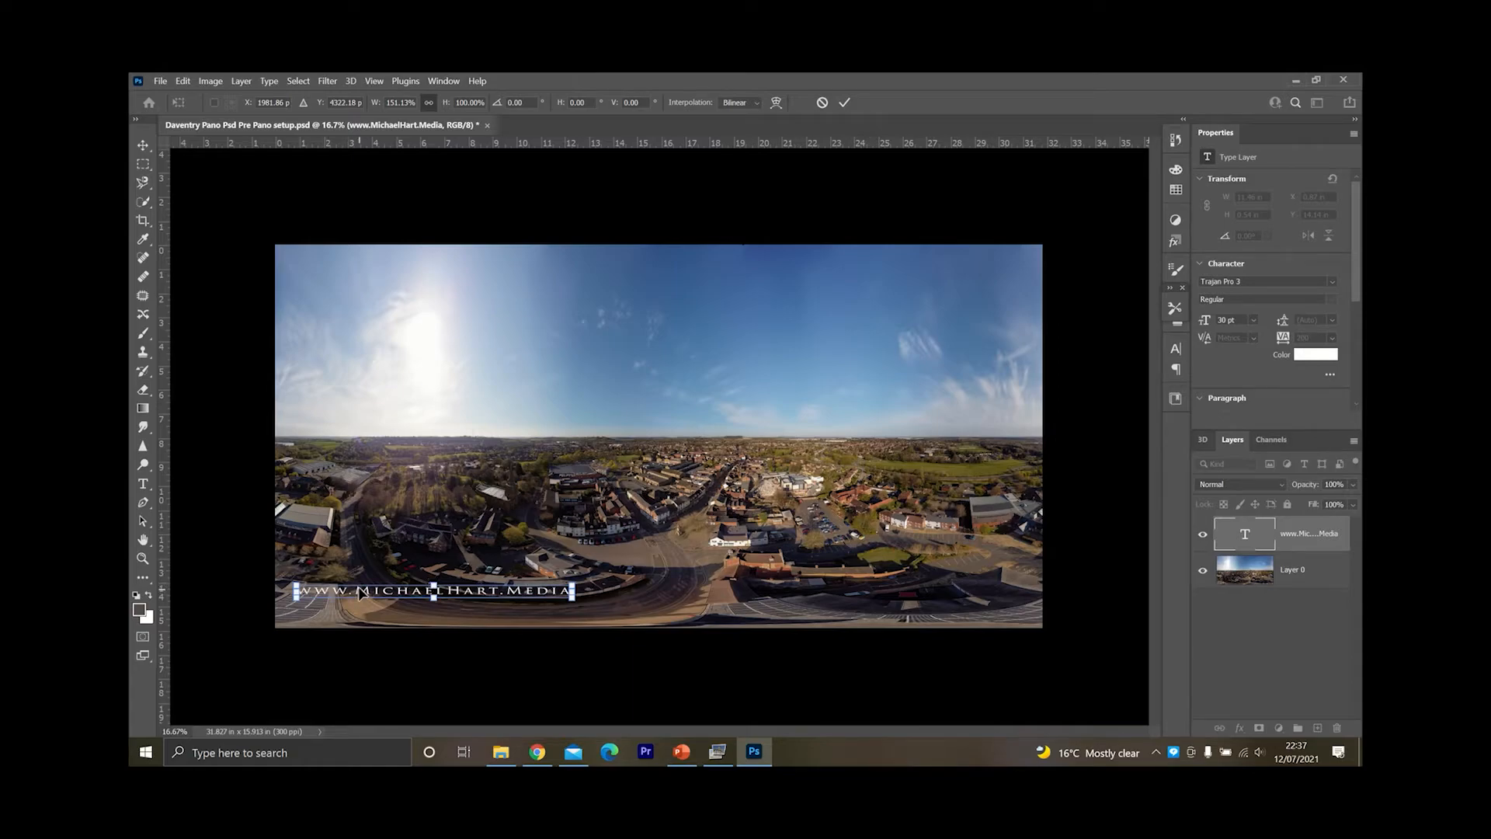
drag(360, 593, 359, 589)
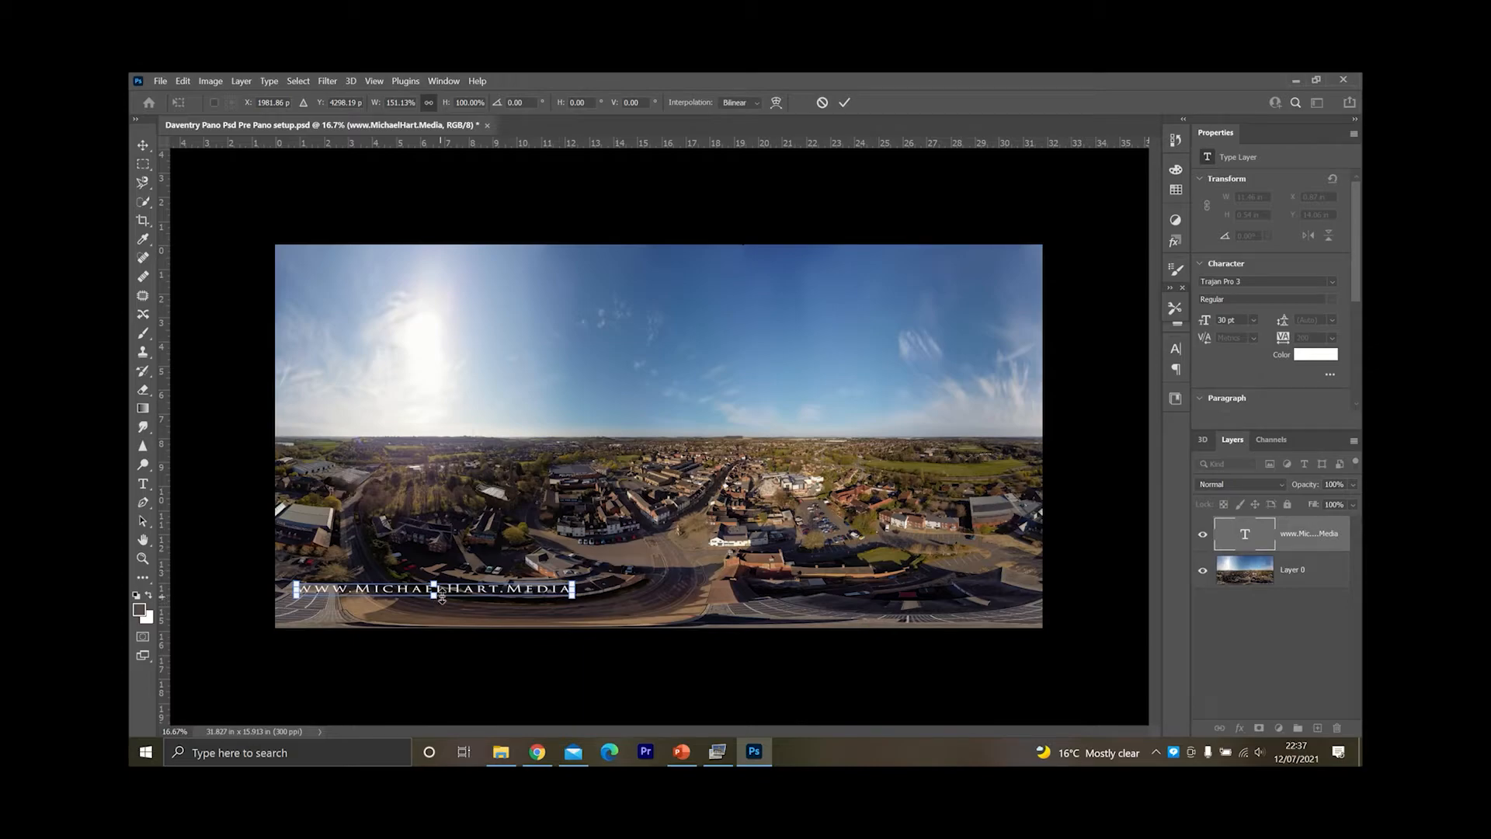
drag(459, 599, 513, 602)
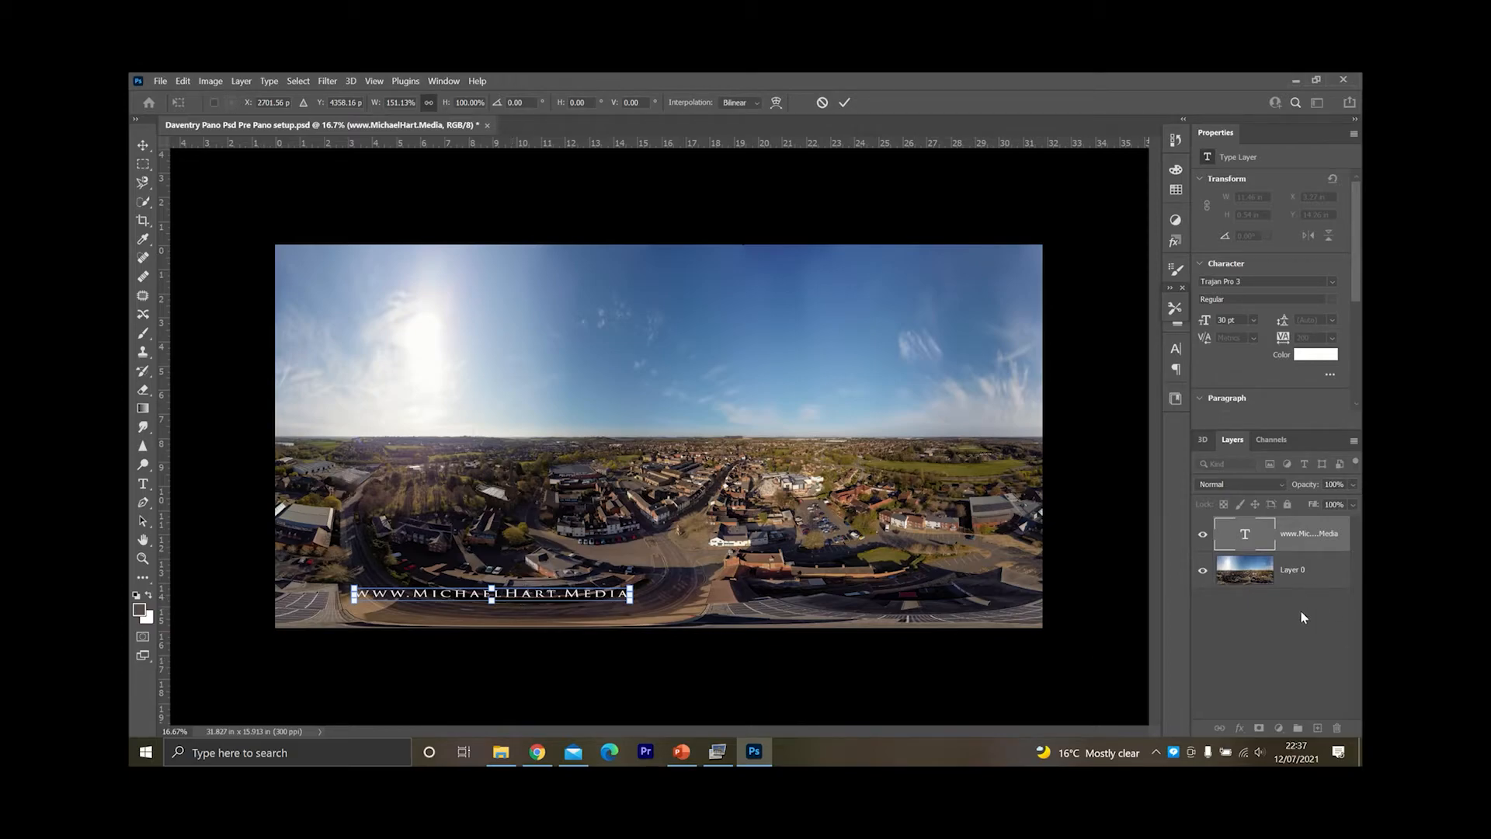
key(Return)
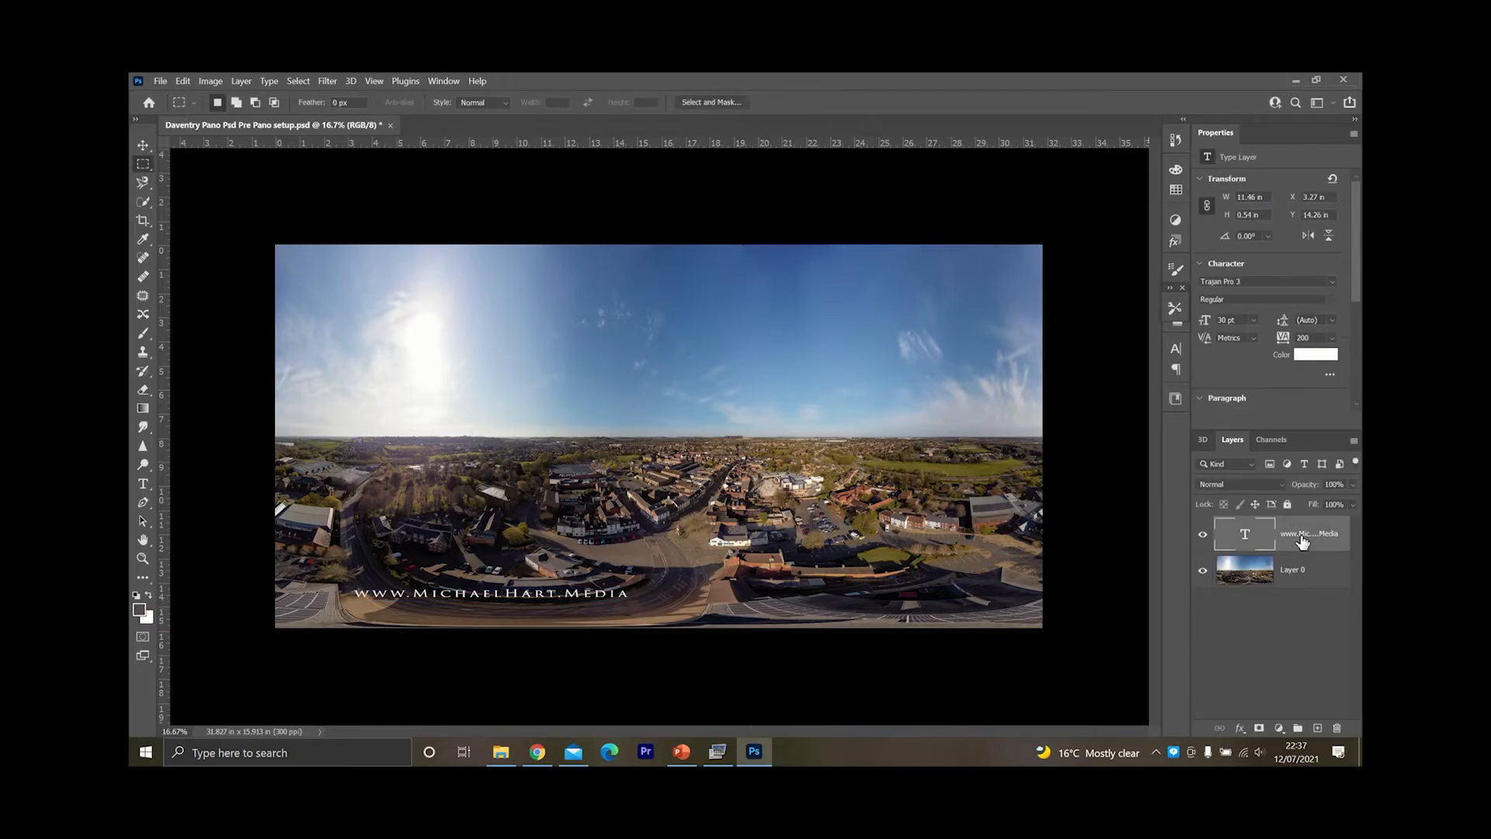
- Duplicate the watermark text layer and place the copy level with the original in the lower part of the panorama's right half
click(1303, 542)
key(ctrl+c)
key(ctrl+v)
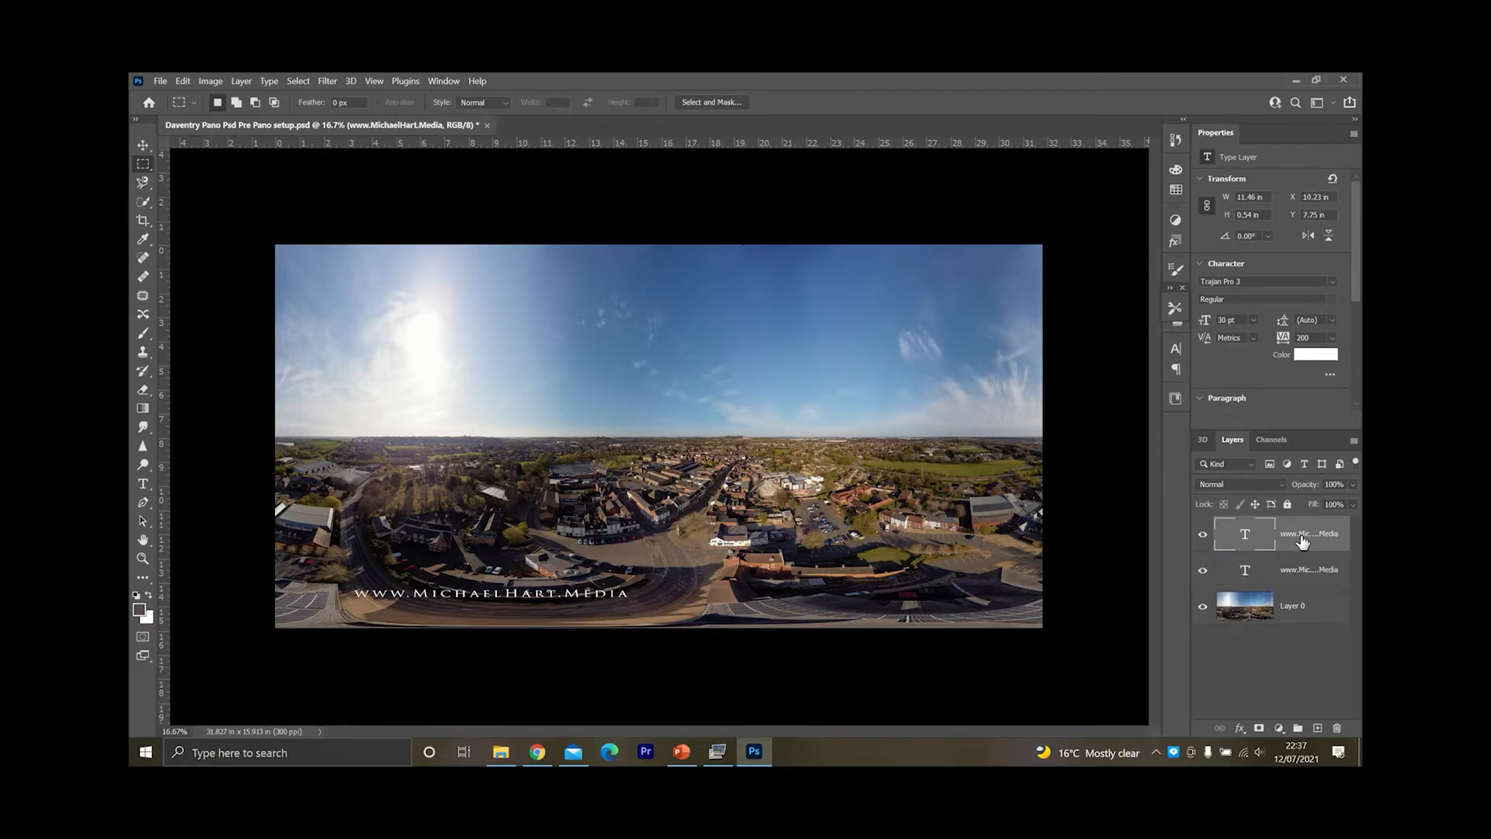
right_click(684, 564)
click(715, 441)
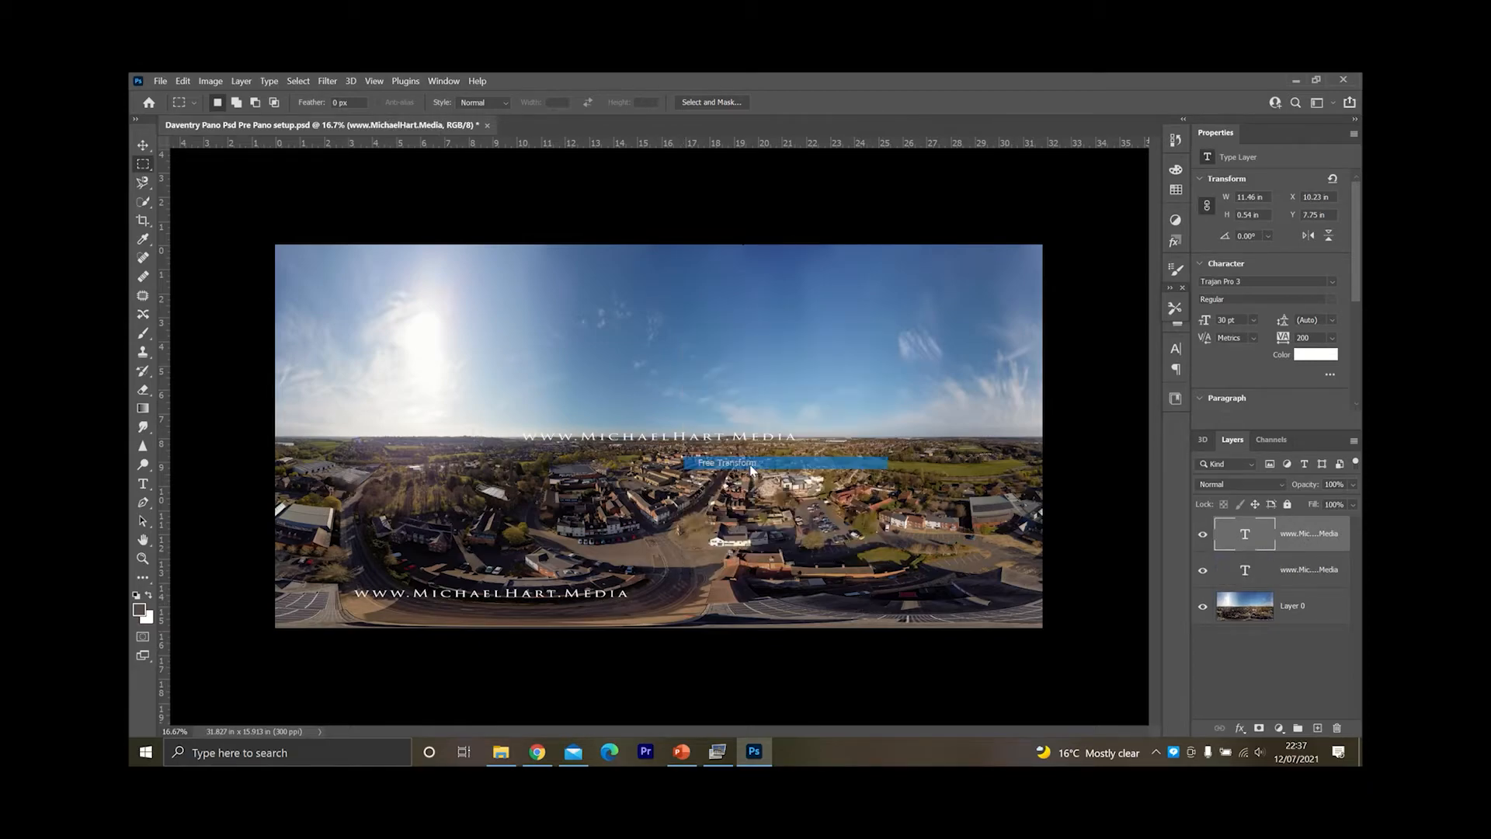
drag(715, 440, 904, 598)
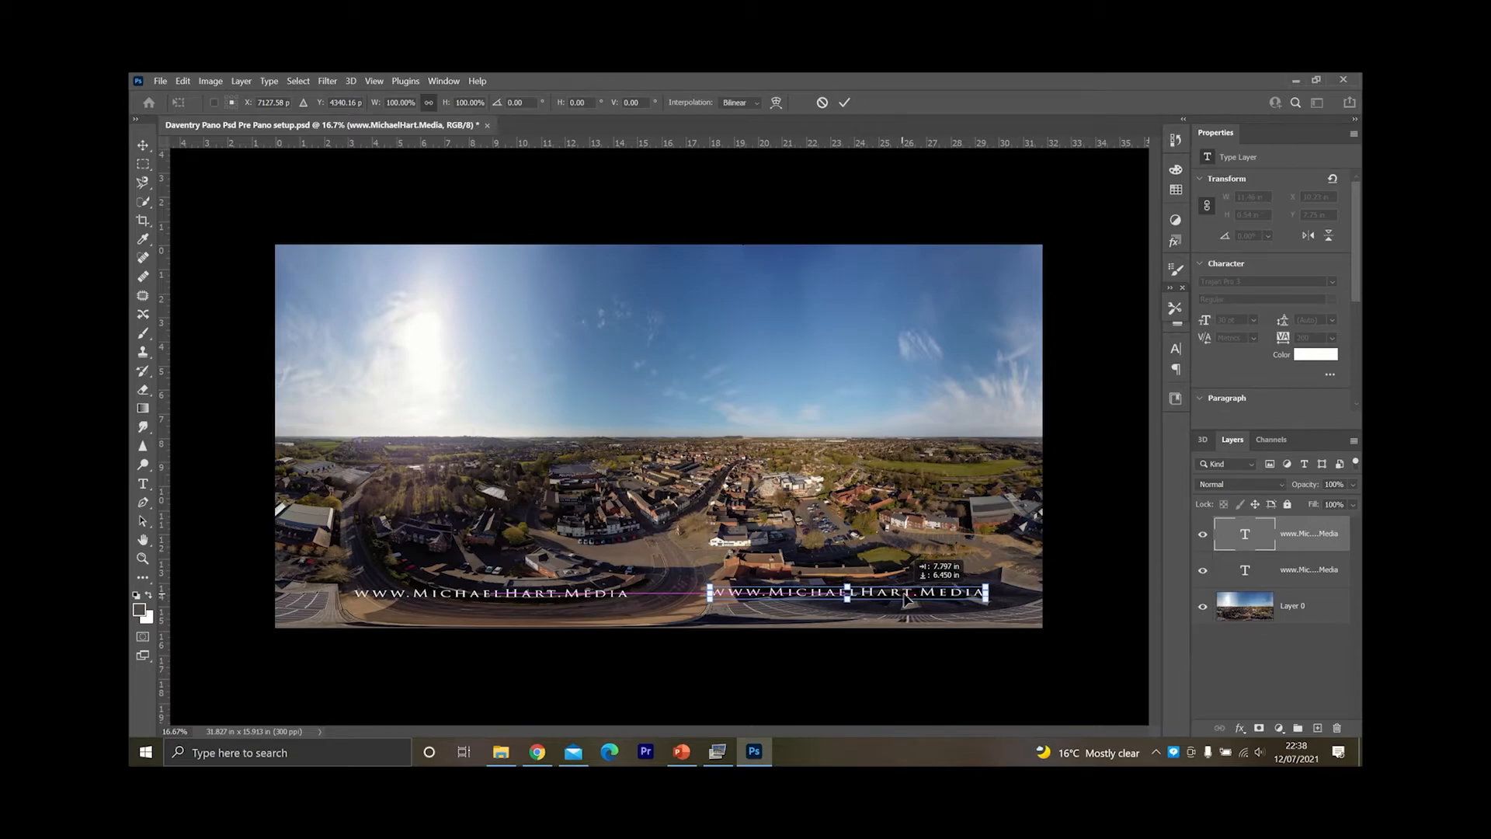
drag(904, 595, 910, 596)
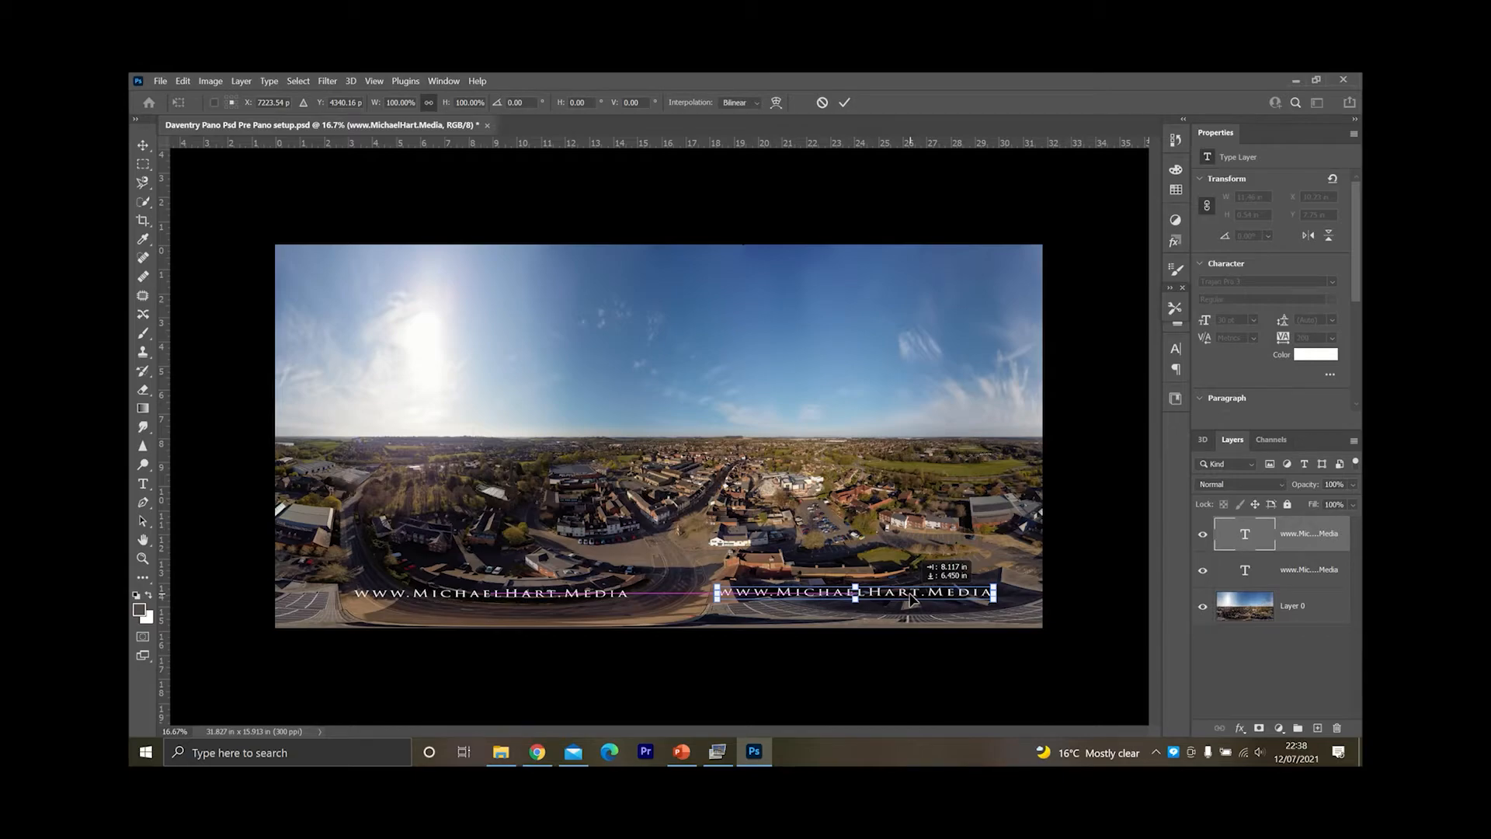
drag(910, 595, 920, 596)
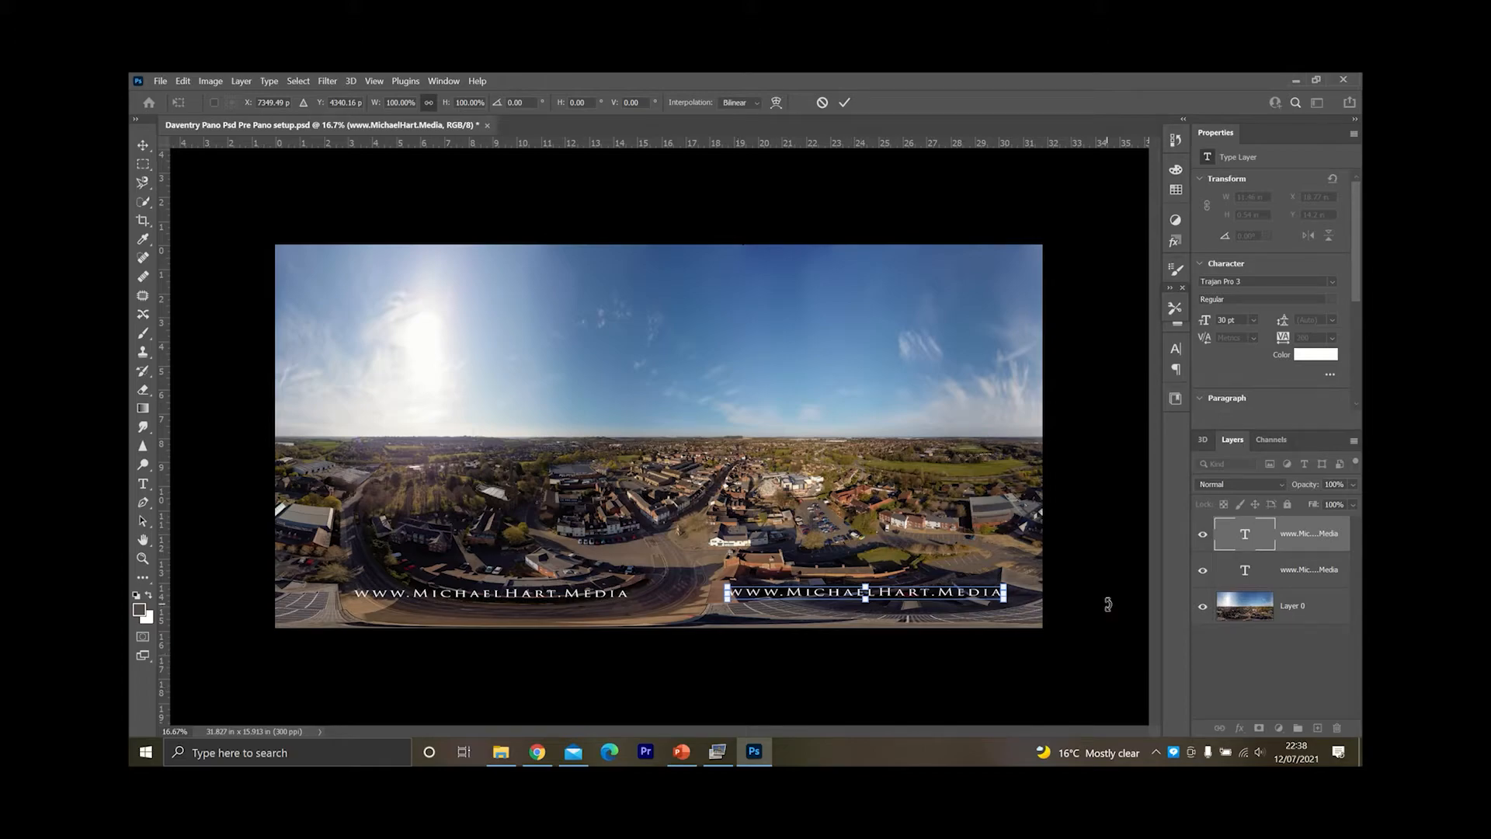
click(1260, 651)
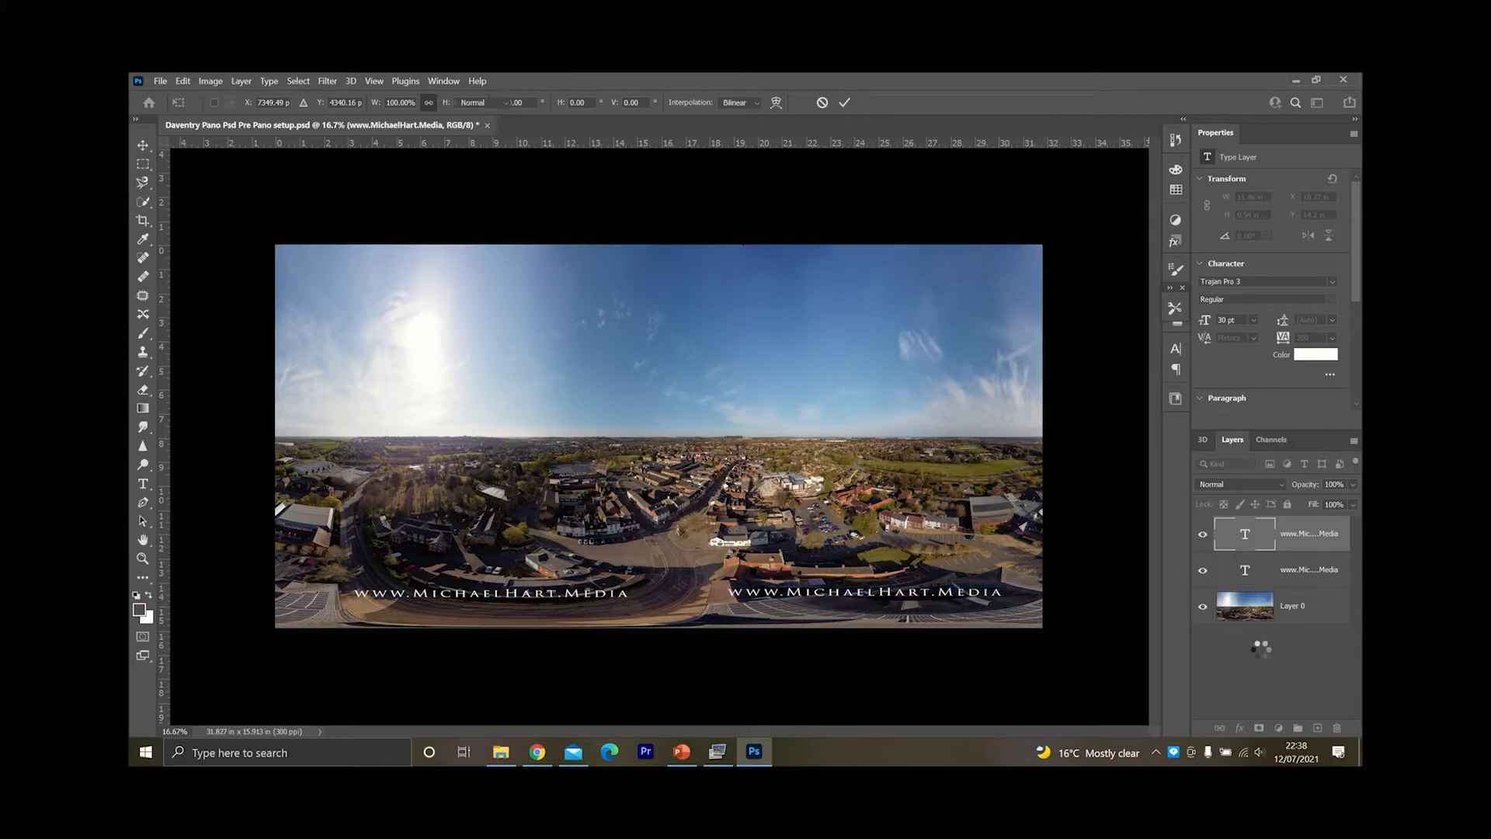
- Duplicate both lower watermark layers together and move the copies up into the sky near the panorama's upper edge
click(1287, 547)
shift+click(1287, 571)
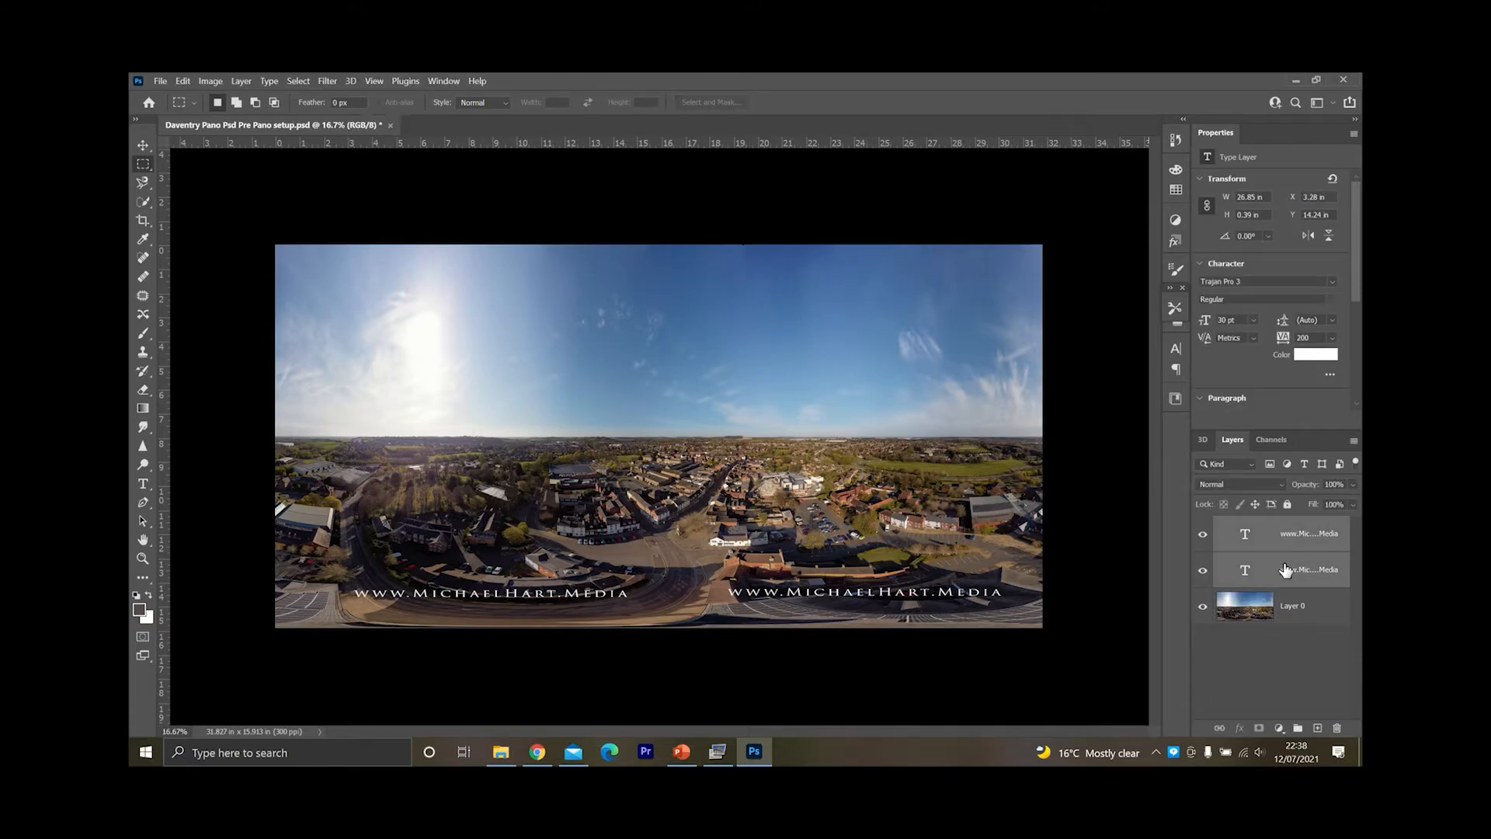
key(ctrl+c)
key(ctrl+v)
right_click(678, 455)
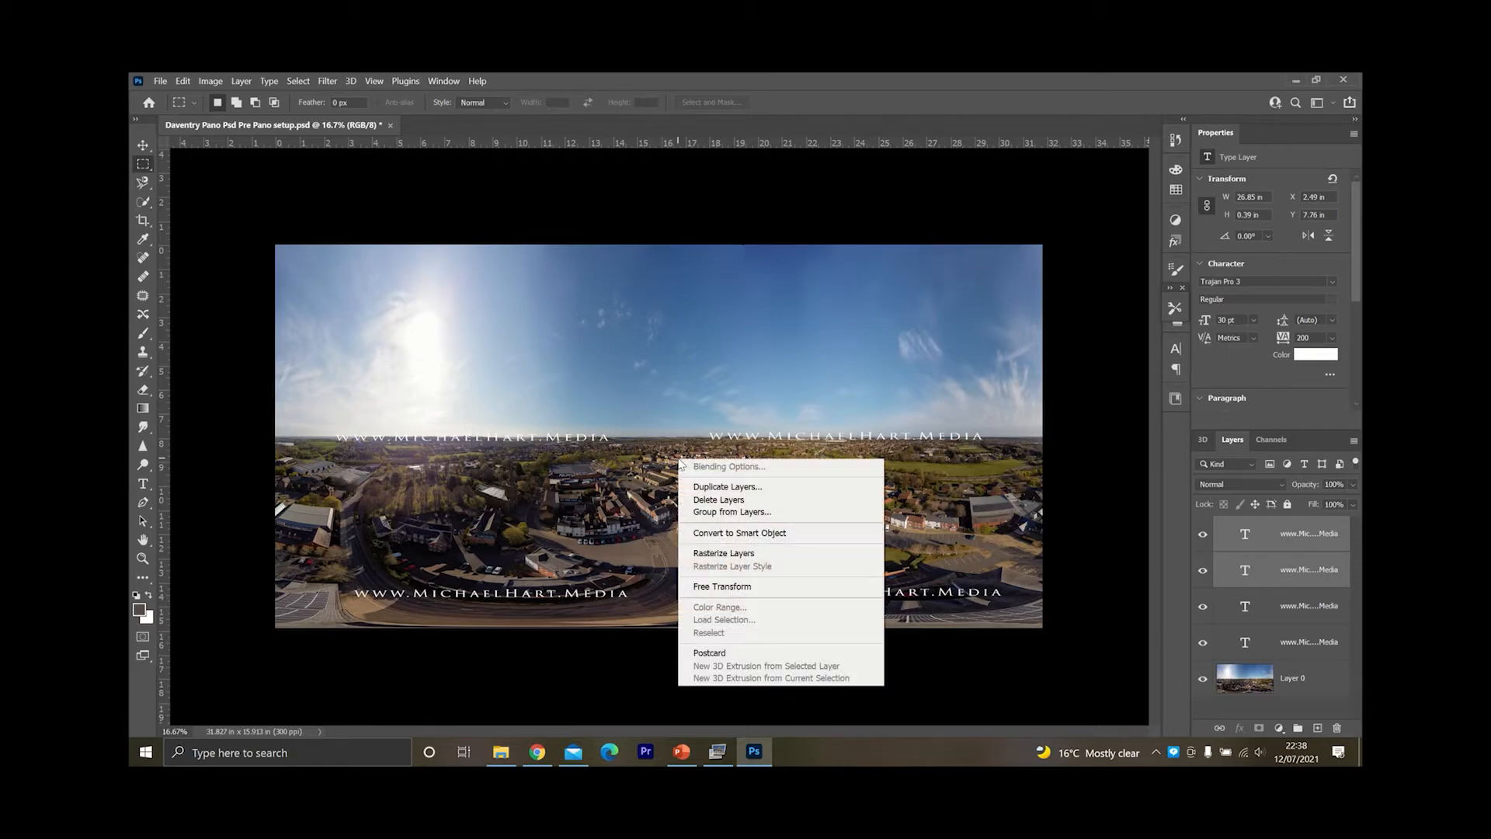
click(709, 587)
drag(734, 439, 737, 293)
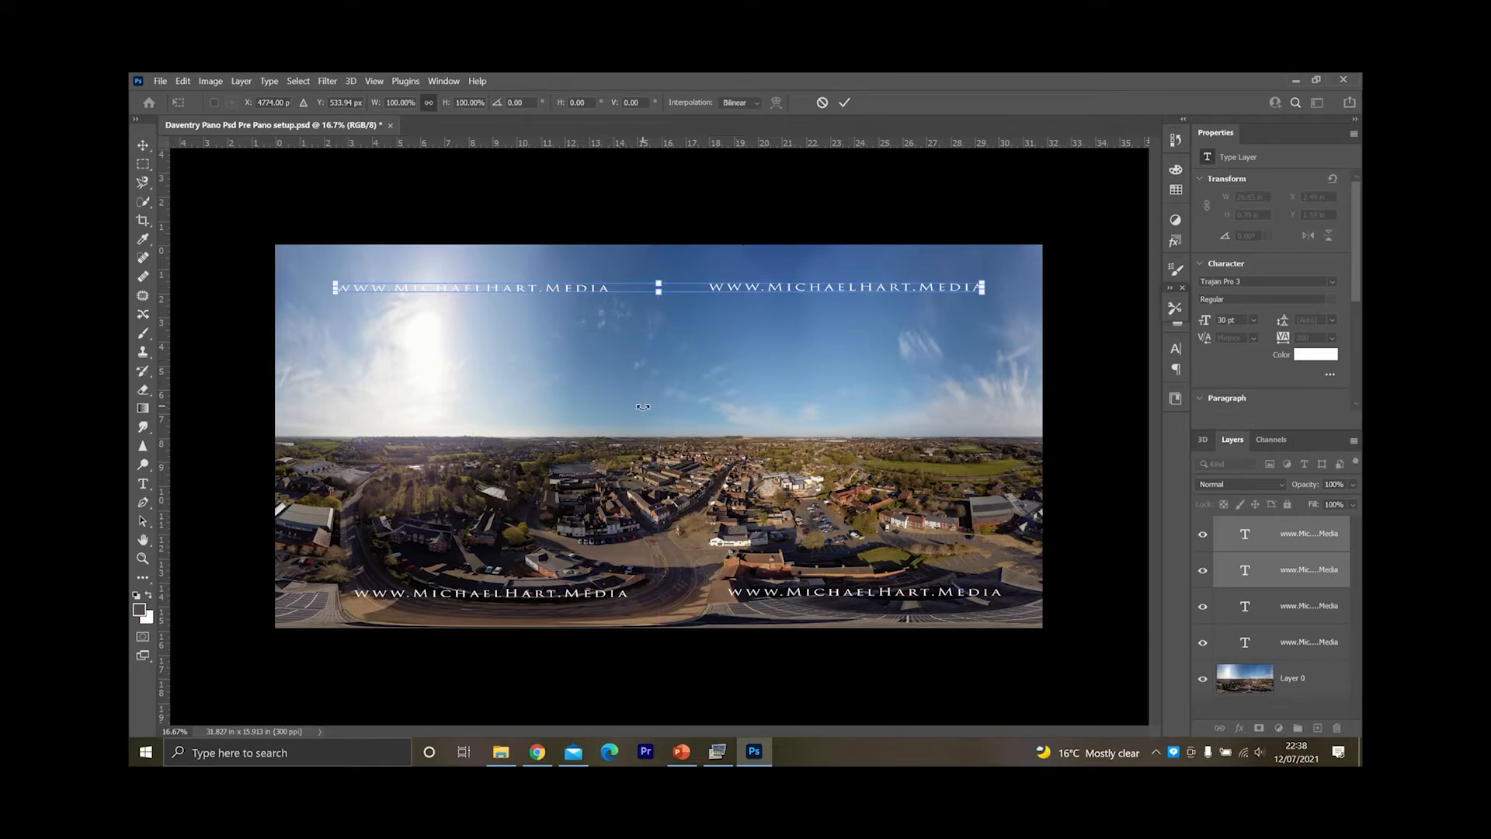
key(m)
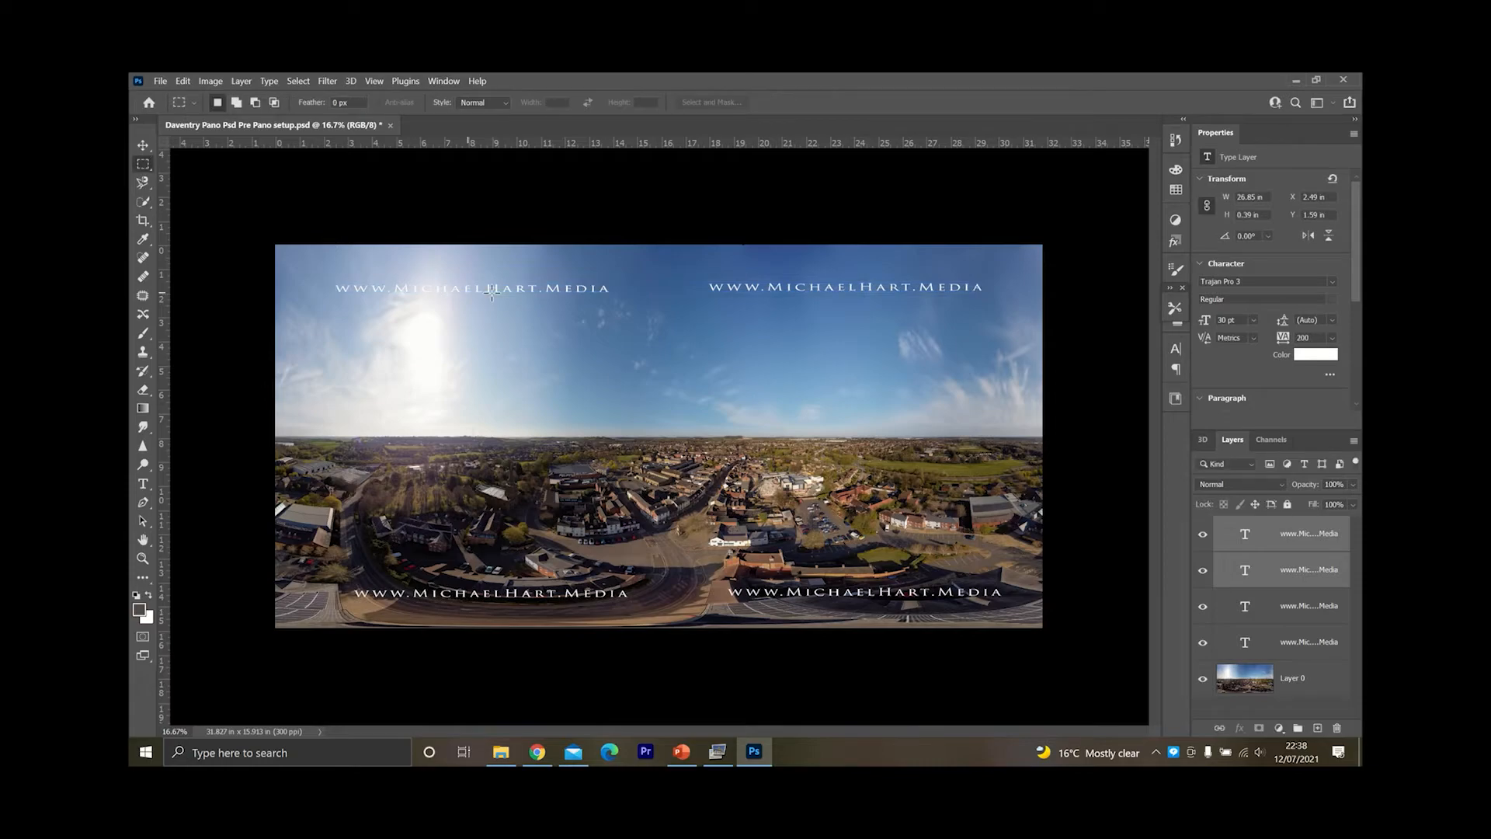
click(1306, 542)
right_click(1305, 541)
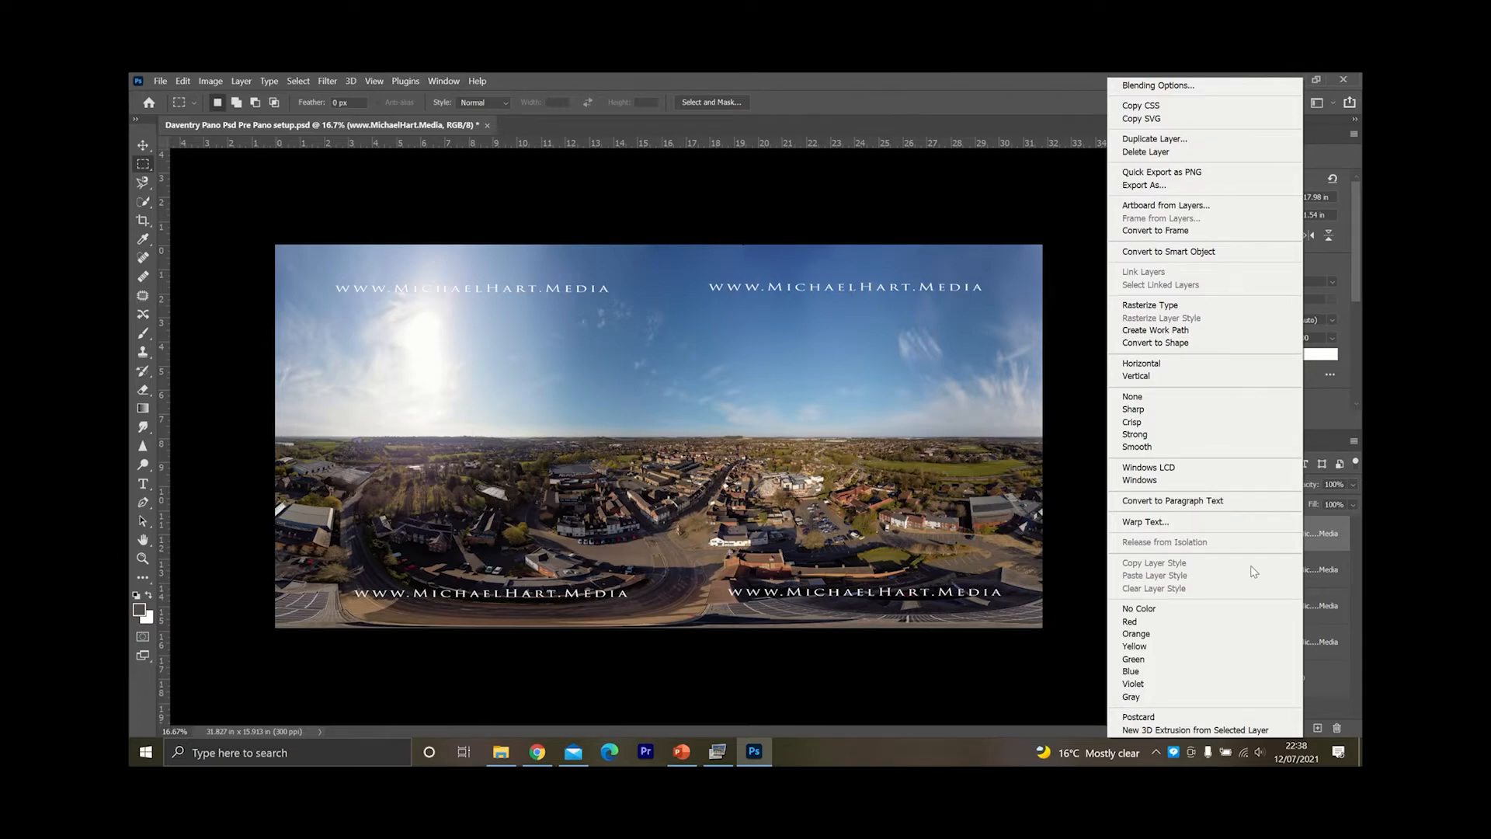
right_click(811, 466)
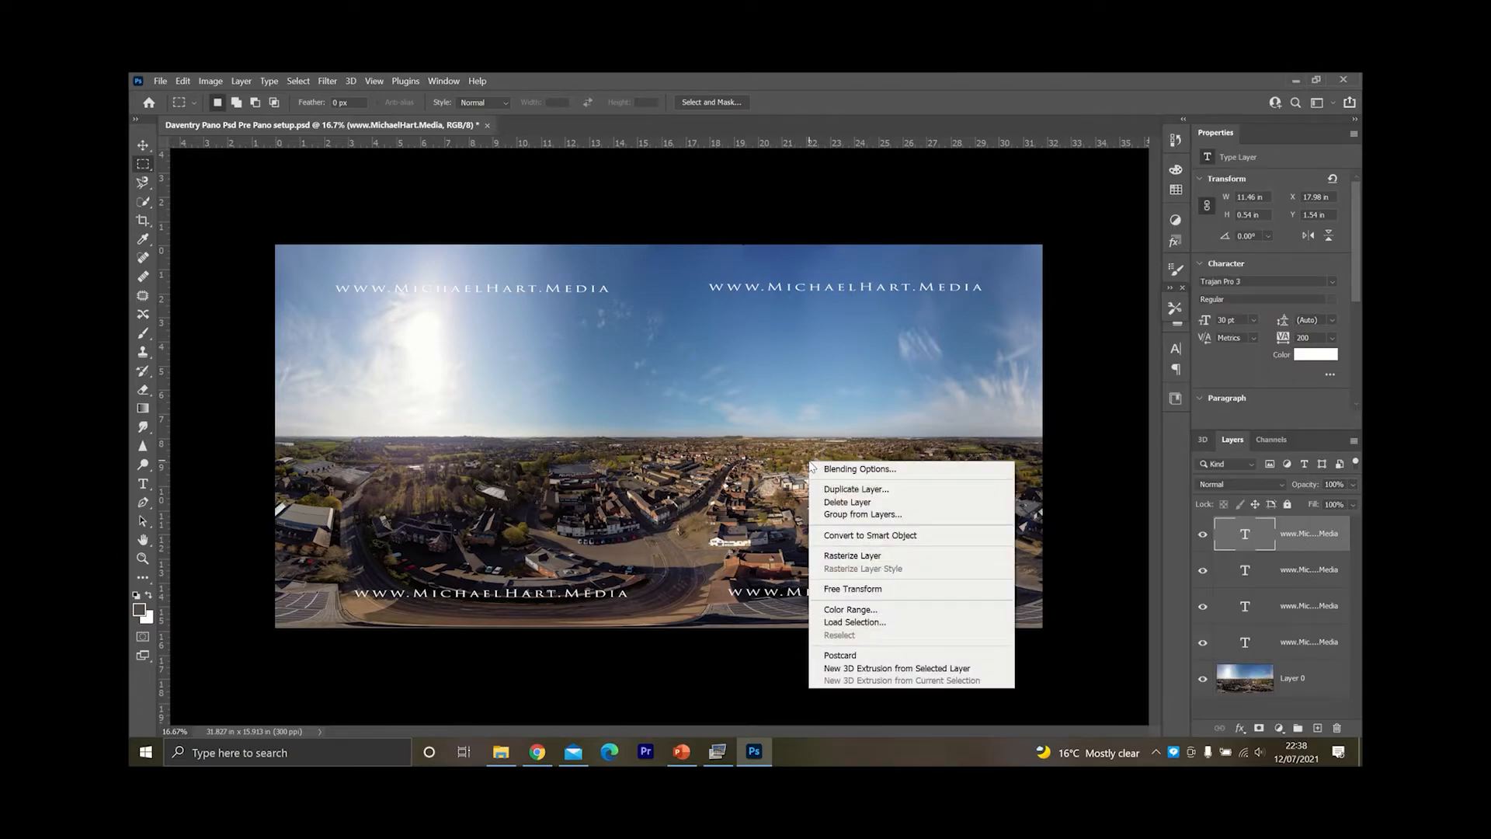
click(856, 588)
key(Return)
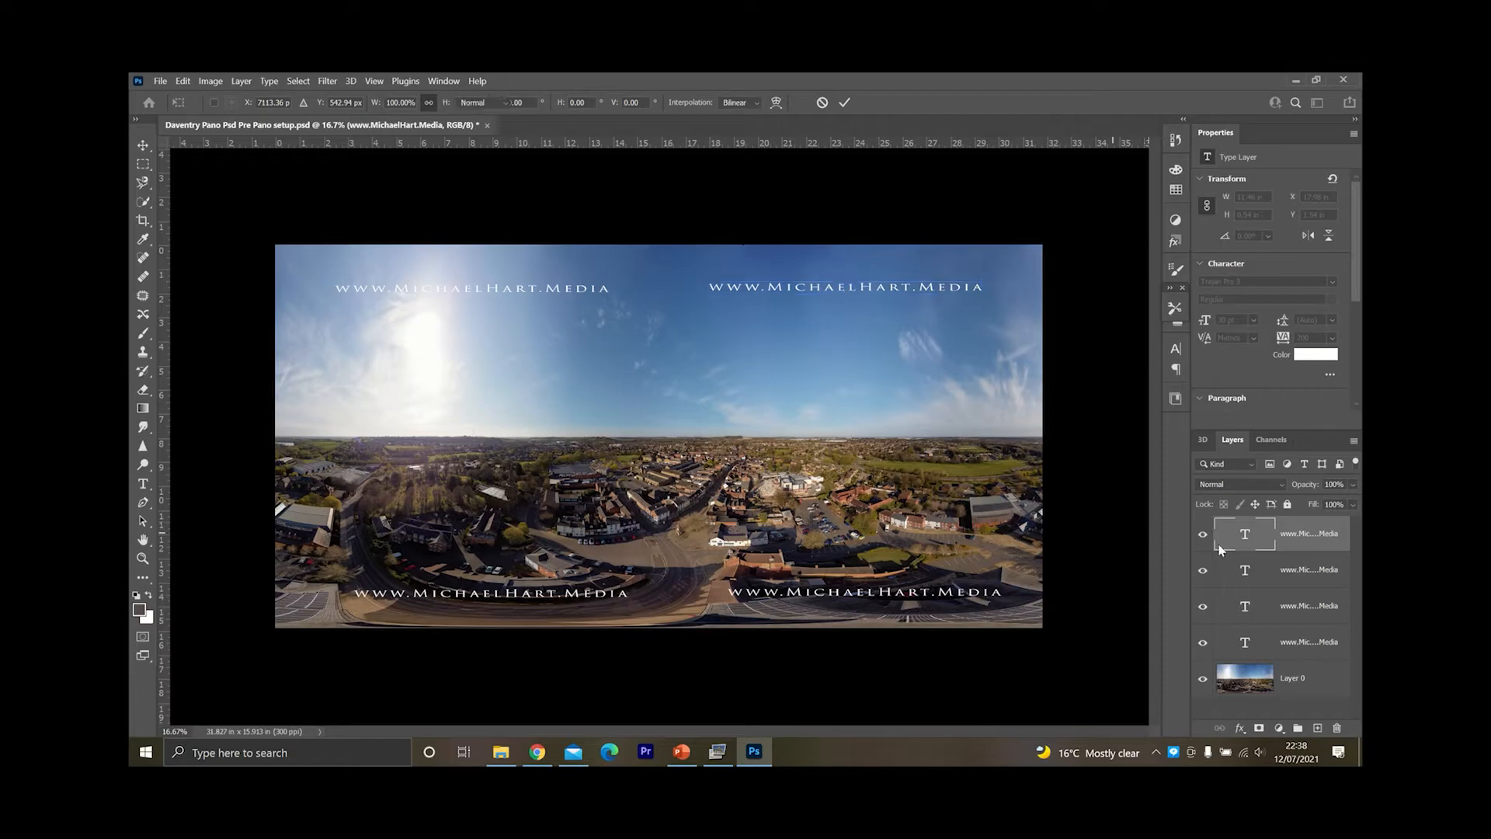
key(m)
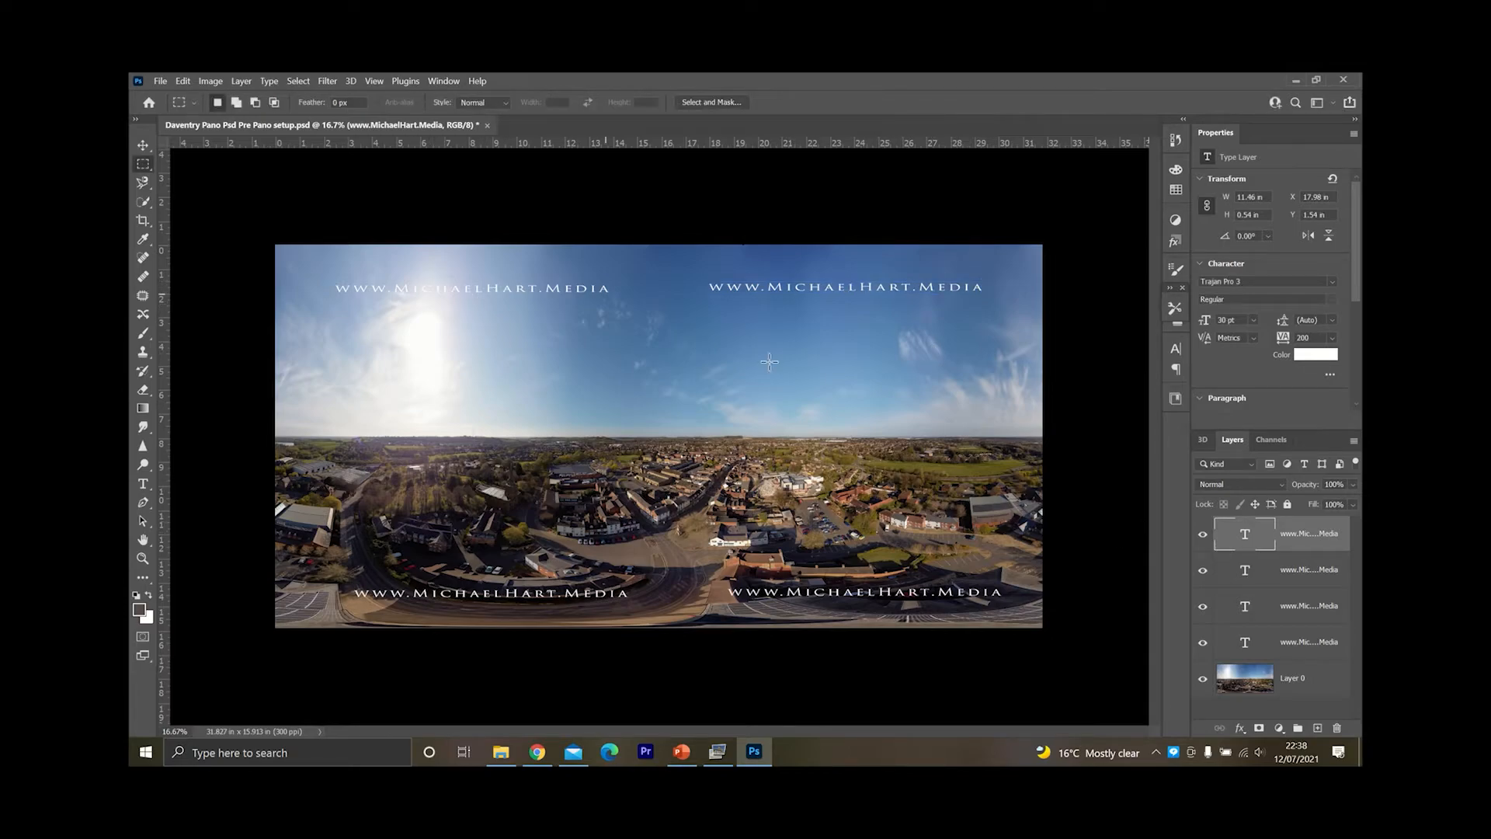
click(1292, 569)
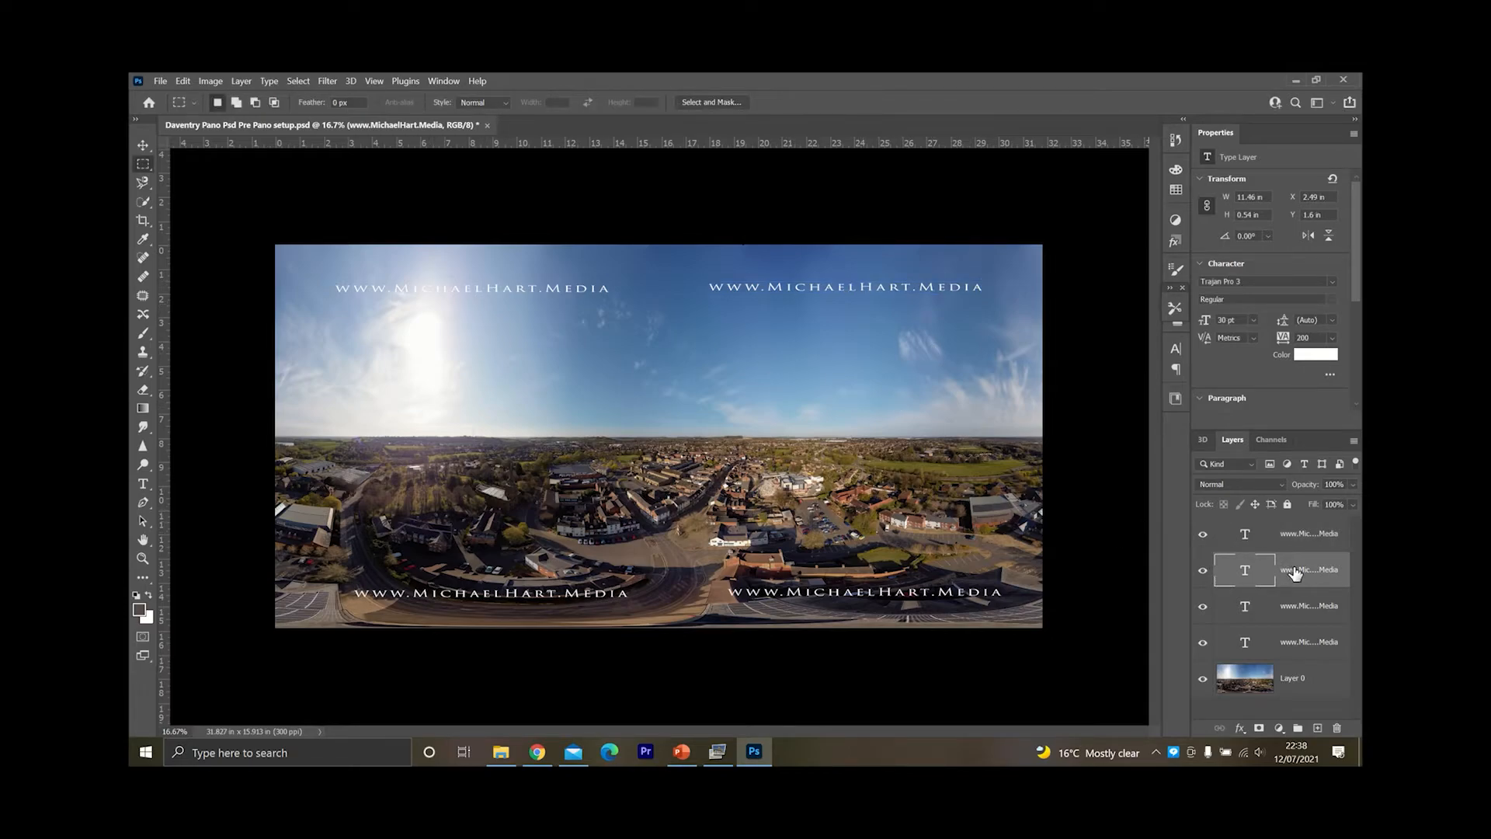
right_click(1294, 574)
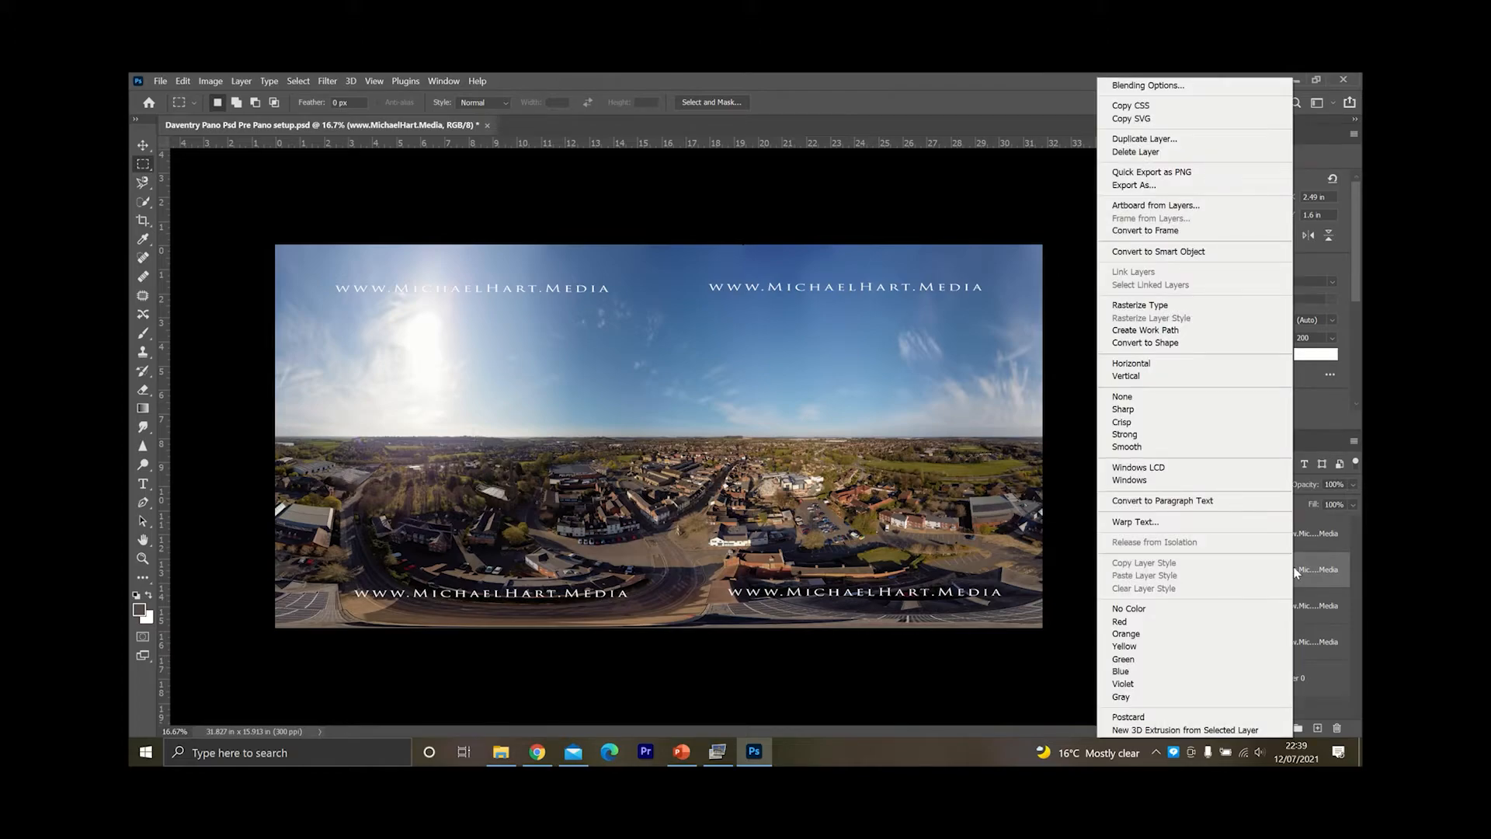
key(Escape)
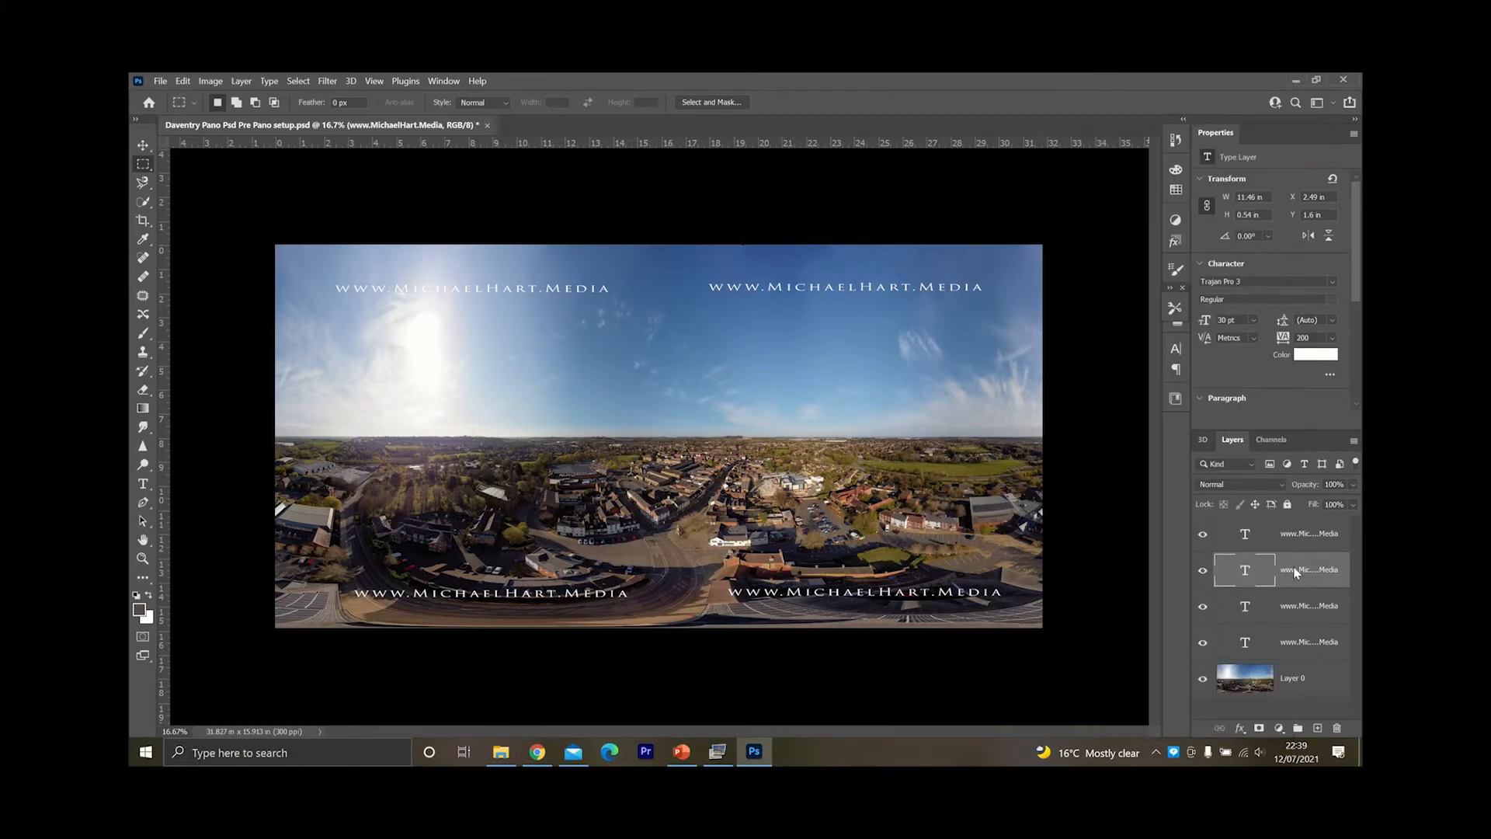
right_click(550, 370)
click(592, 496)
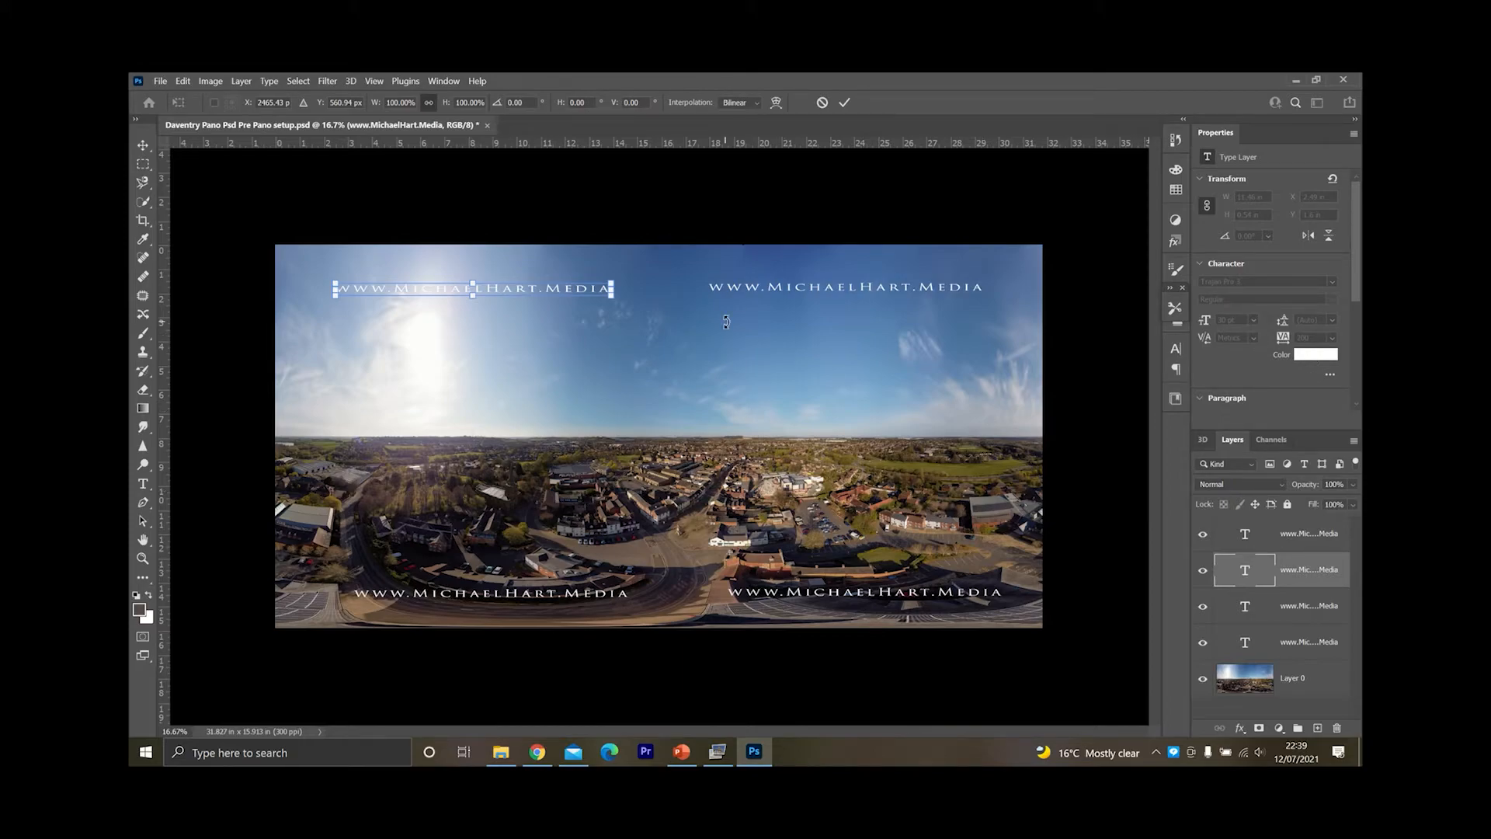
- Recolour the watermark text in the bright left part of the sky to black (000000)
click(143, 483)
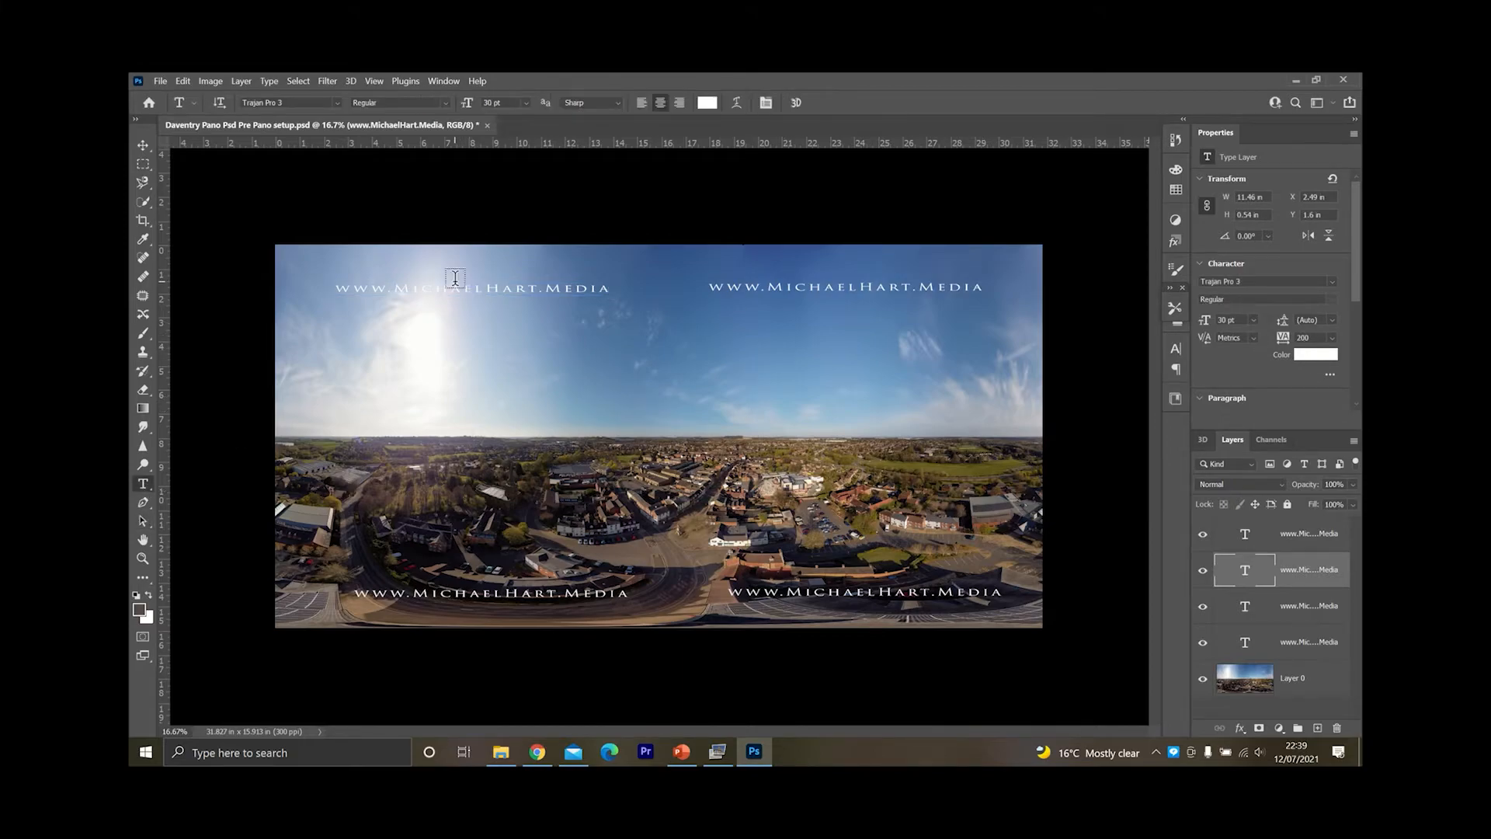
click(490, 295)
key(ctrl+a)
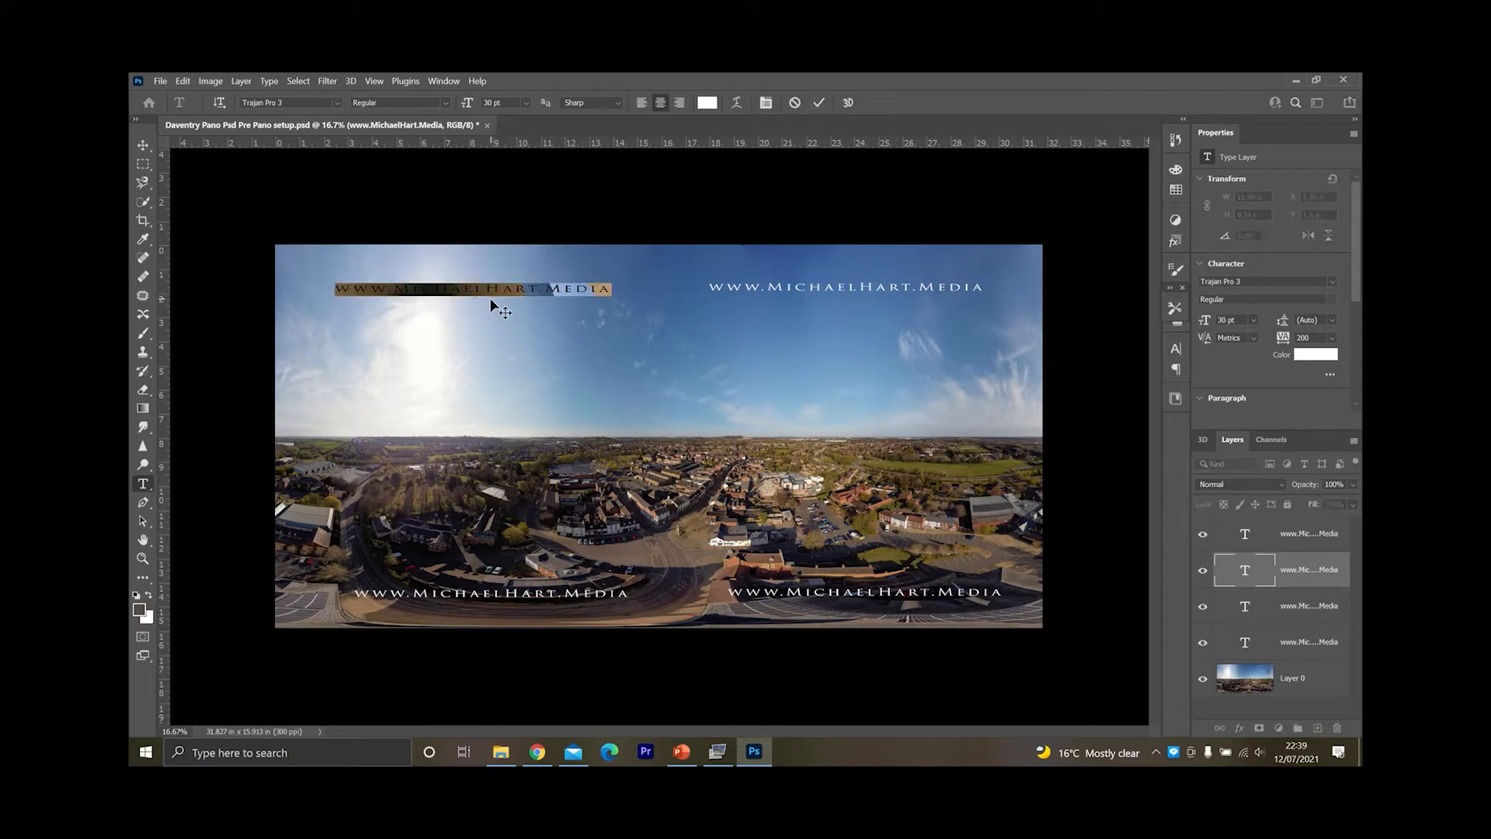
click(1316, 354)
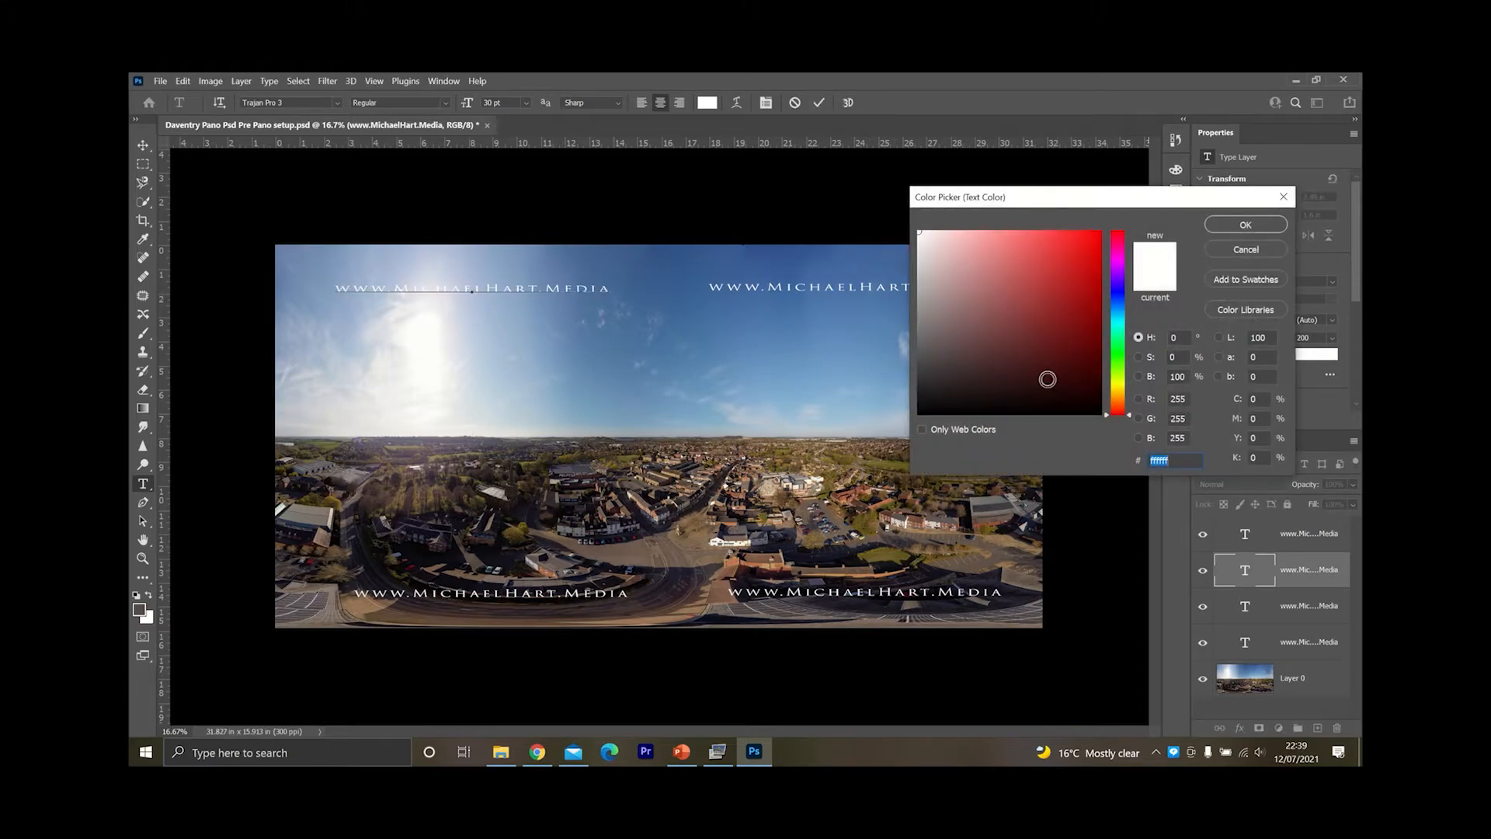
text(000000)
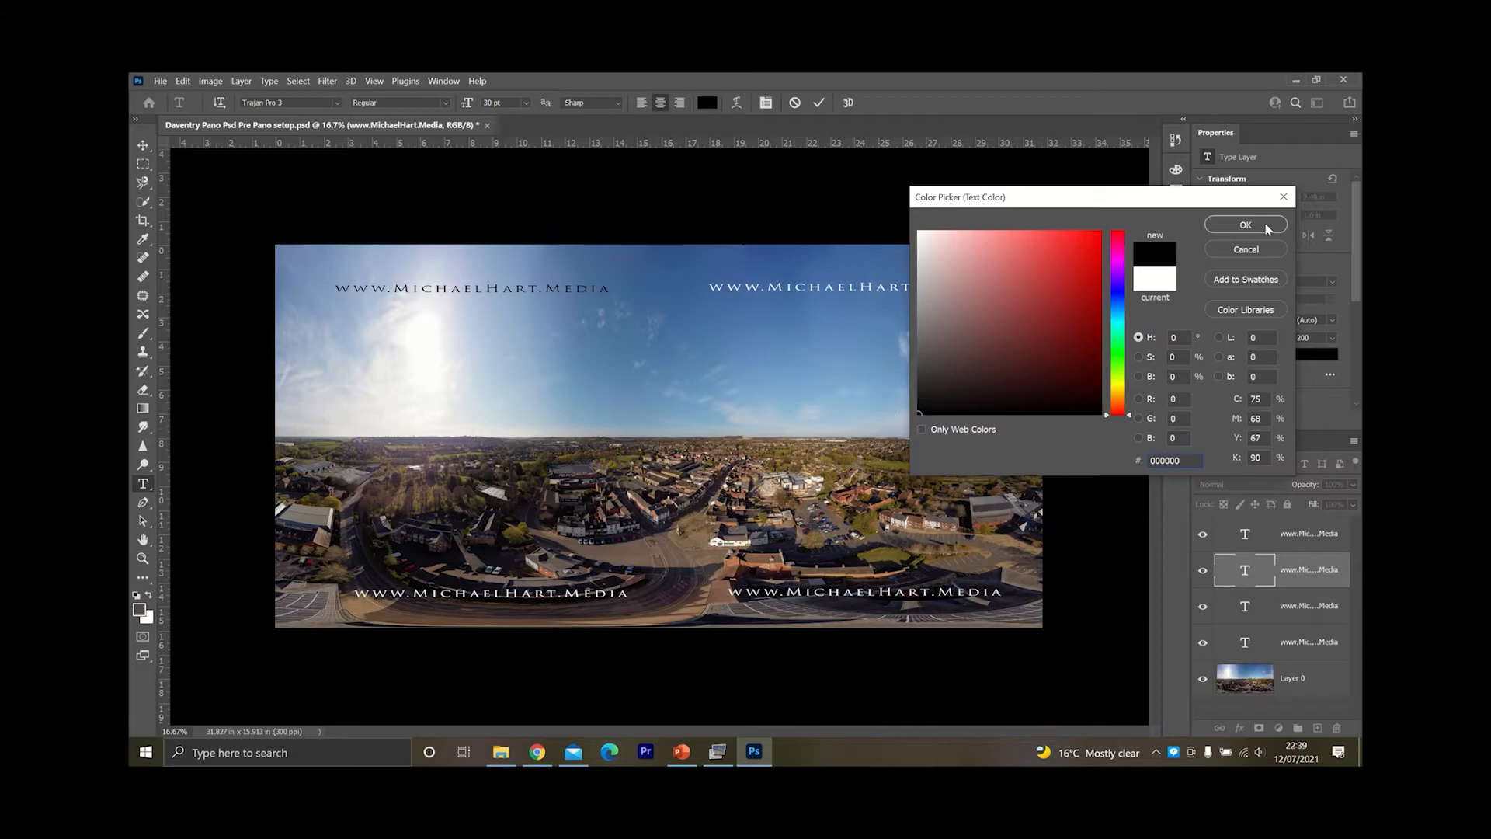
click(1266, 226)
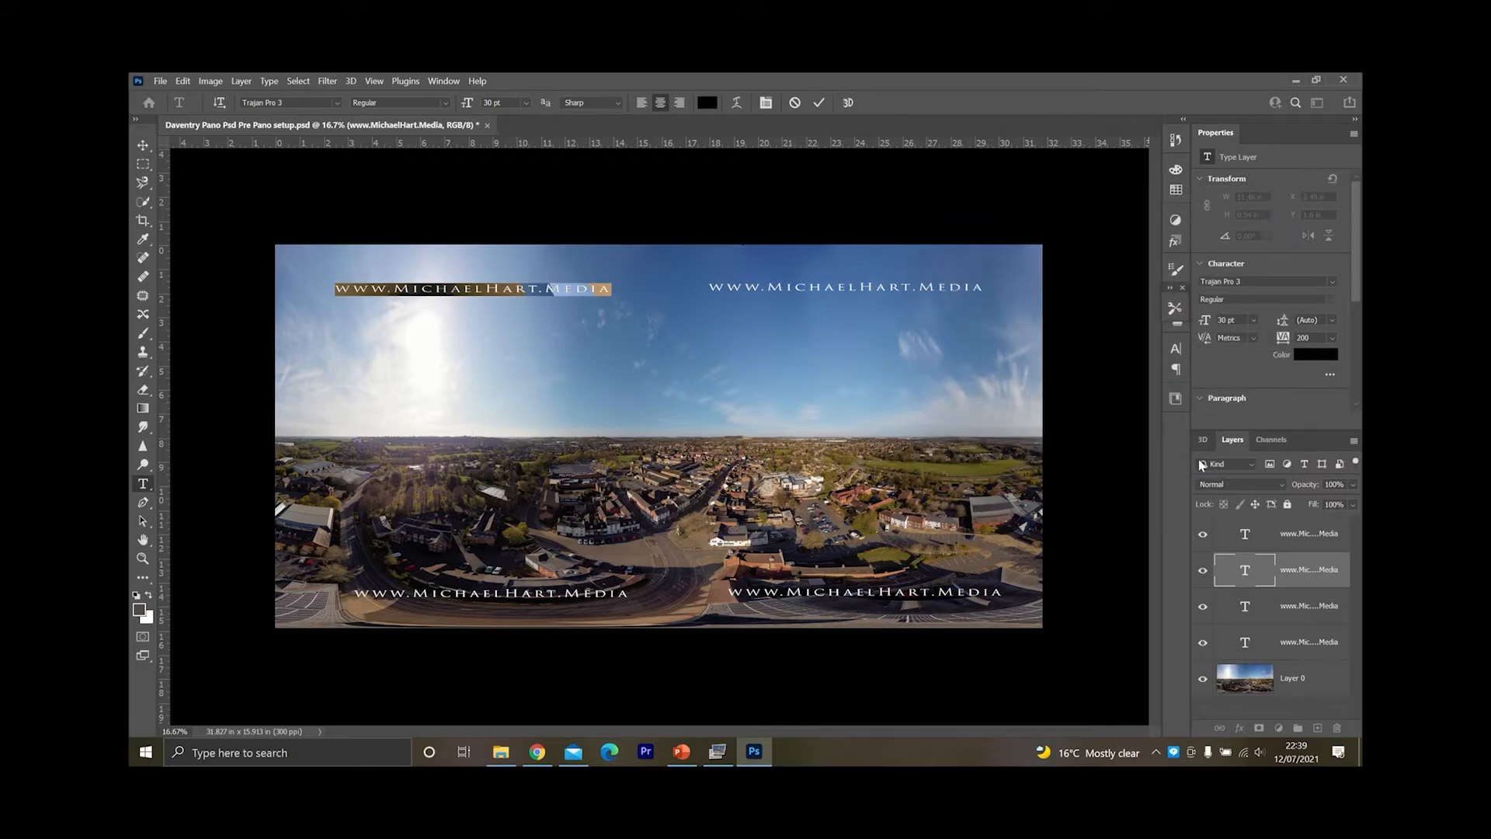
click(1311, 612)
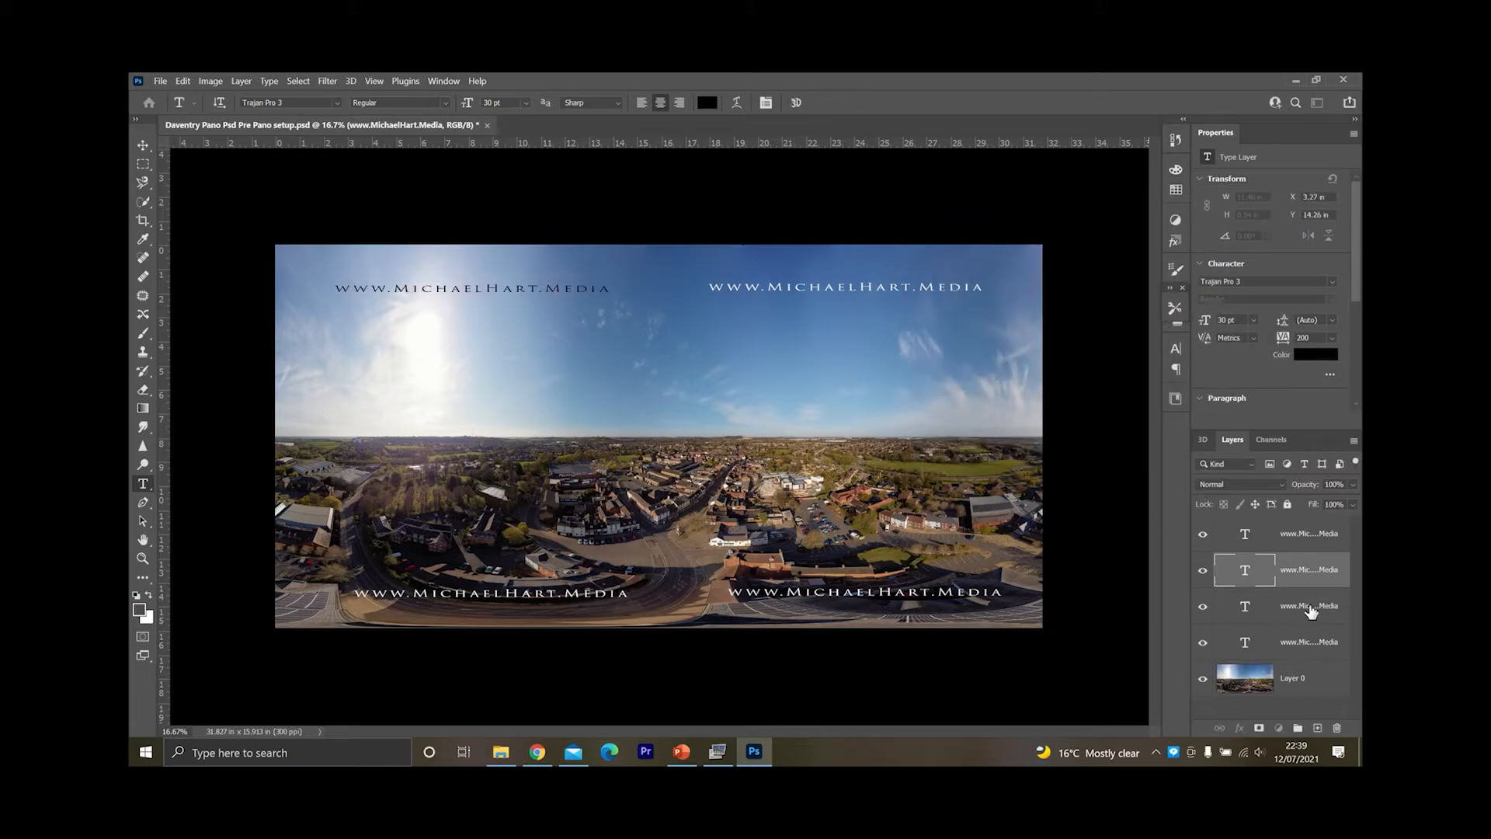
- Duplicate both lower watermark text layers together by copying and pasting them into the panorama
ctrl+click(1312, 612)
key(ctrl+c)
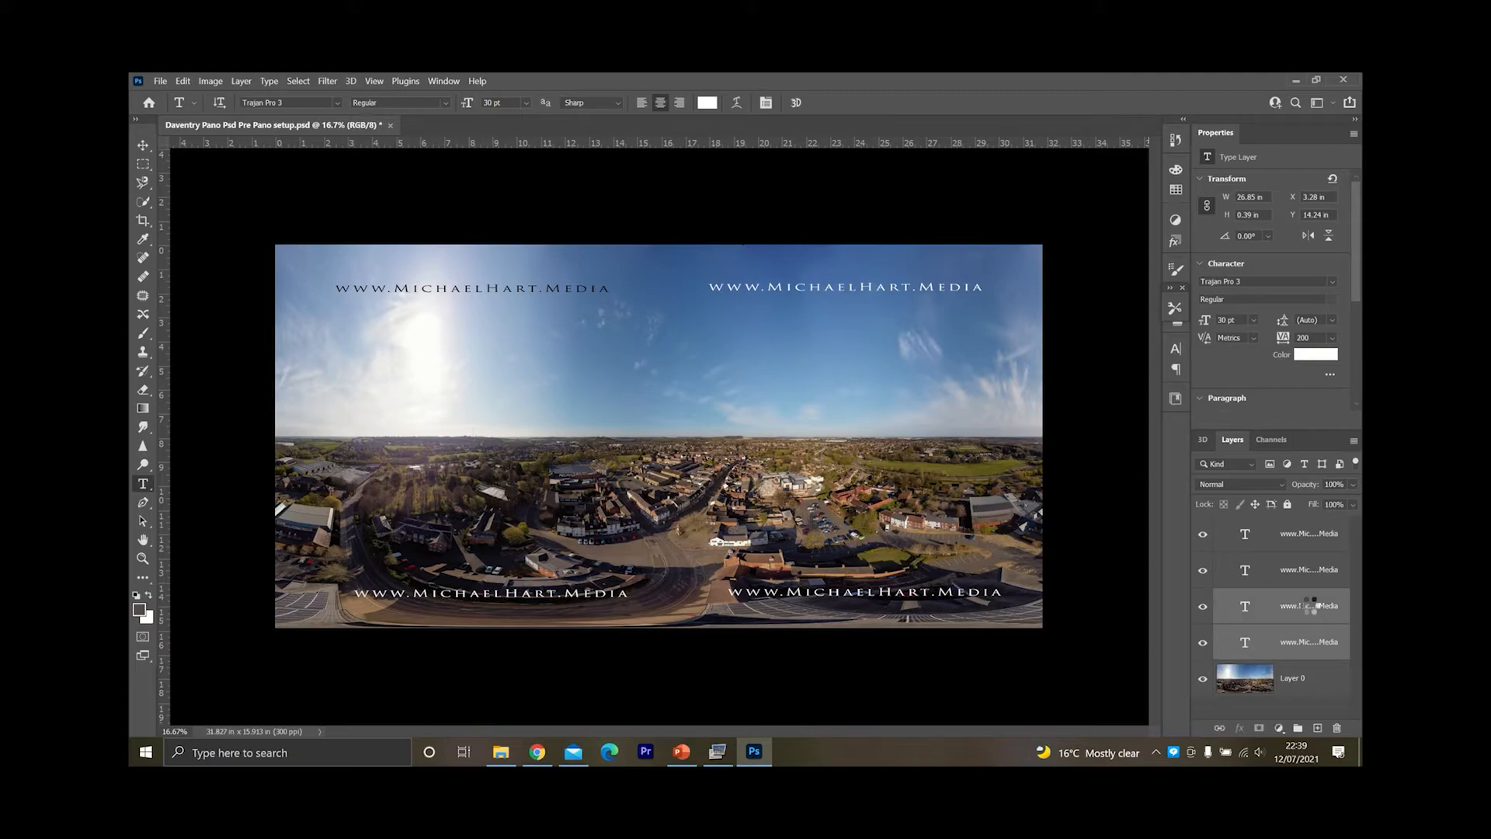
key(ctrl+v)
right_click(712, 460)
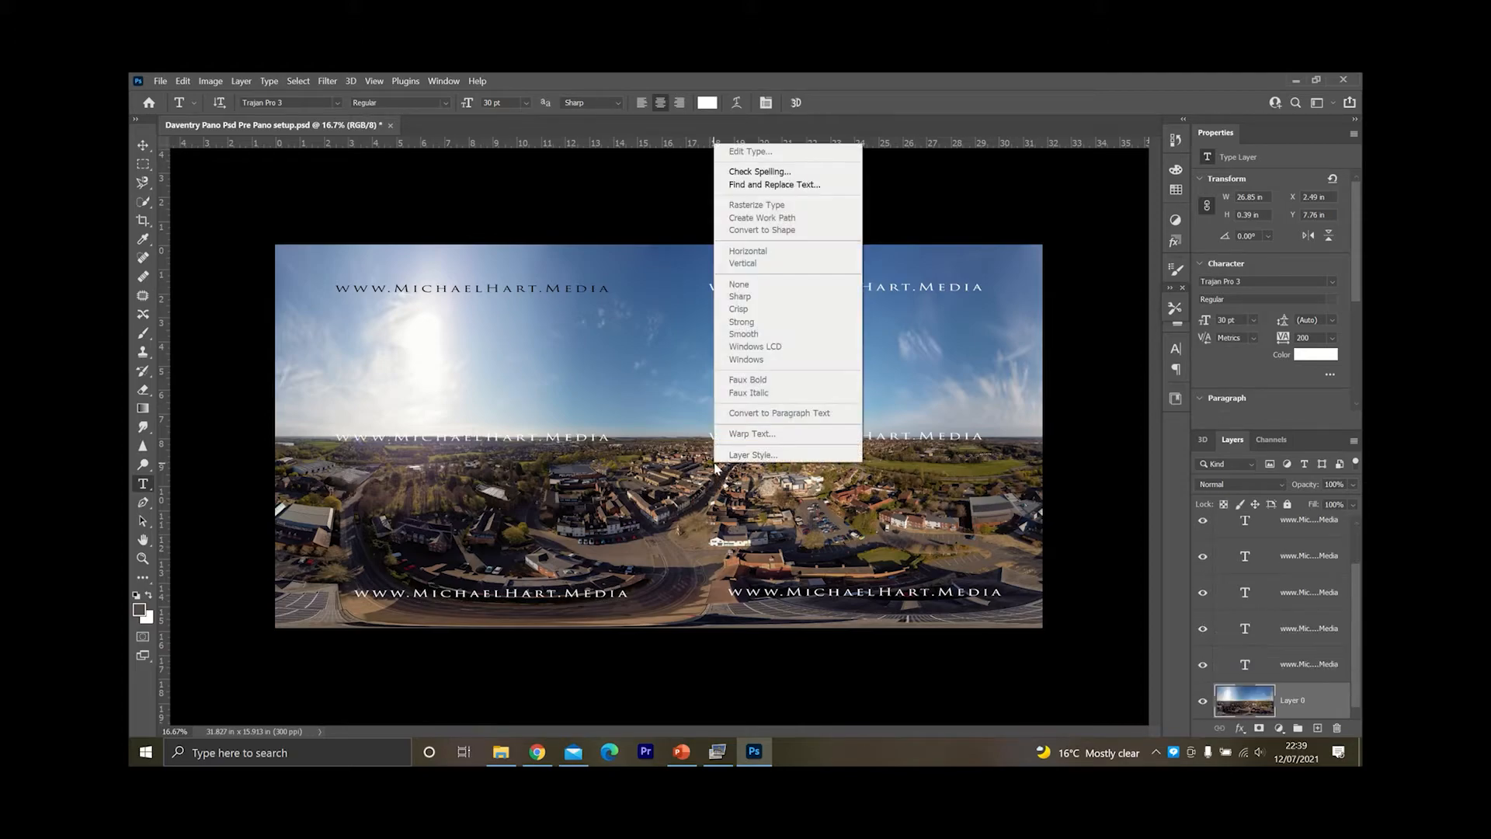
click(145, 172)
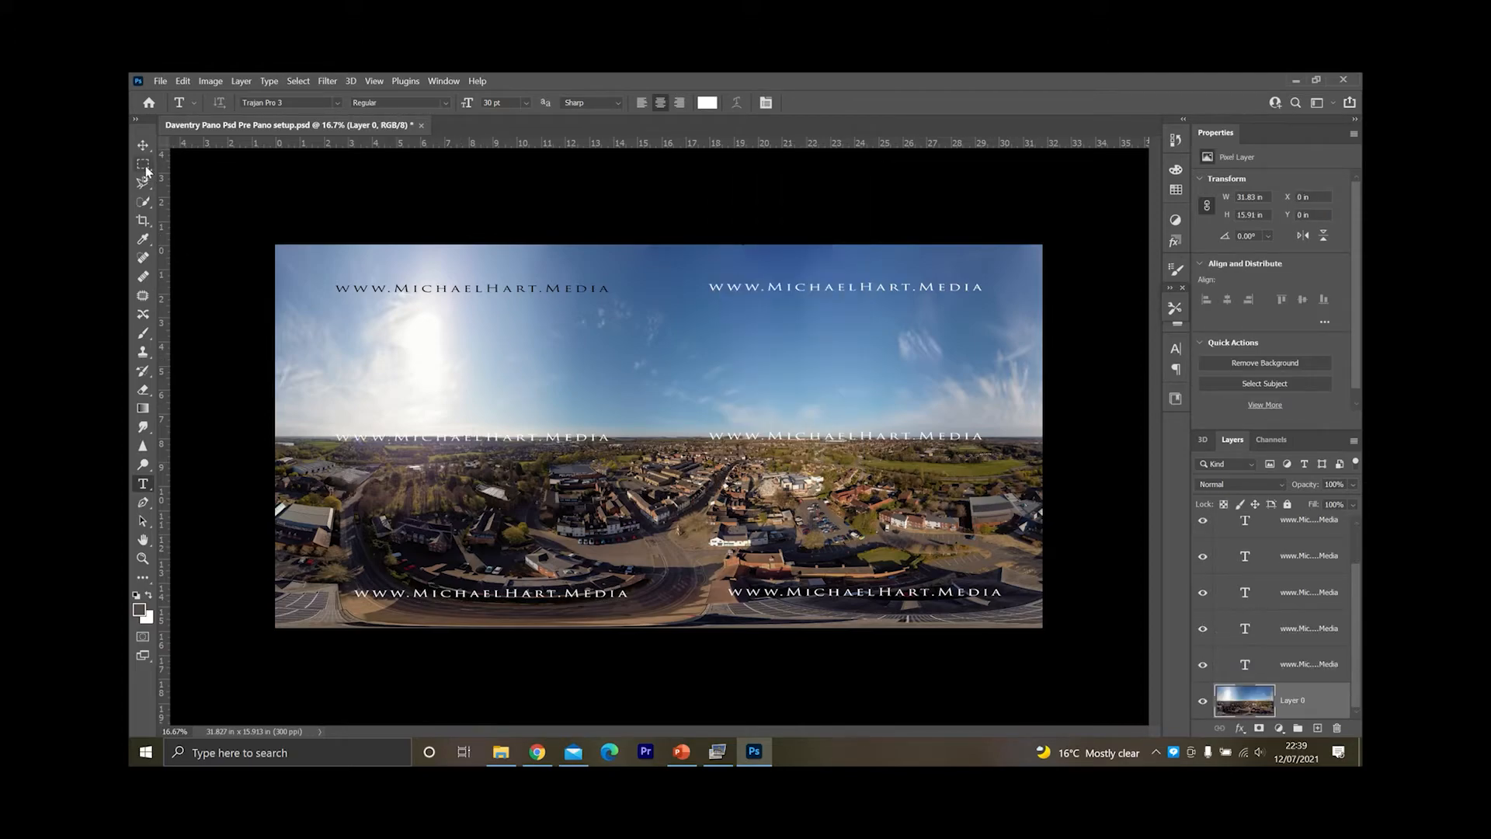
click(144, 167)
right_click(621, 435)
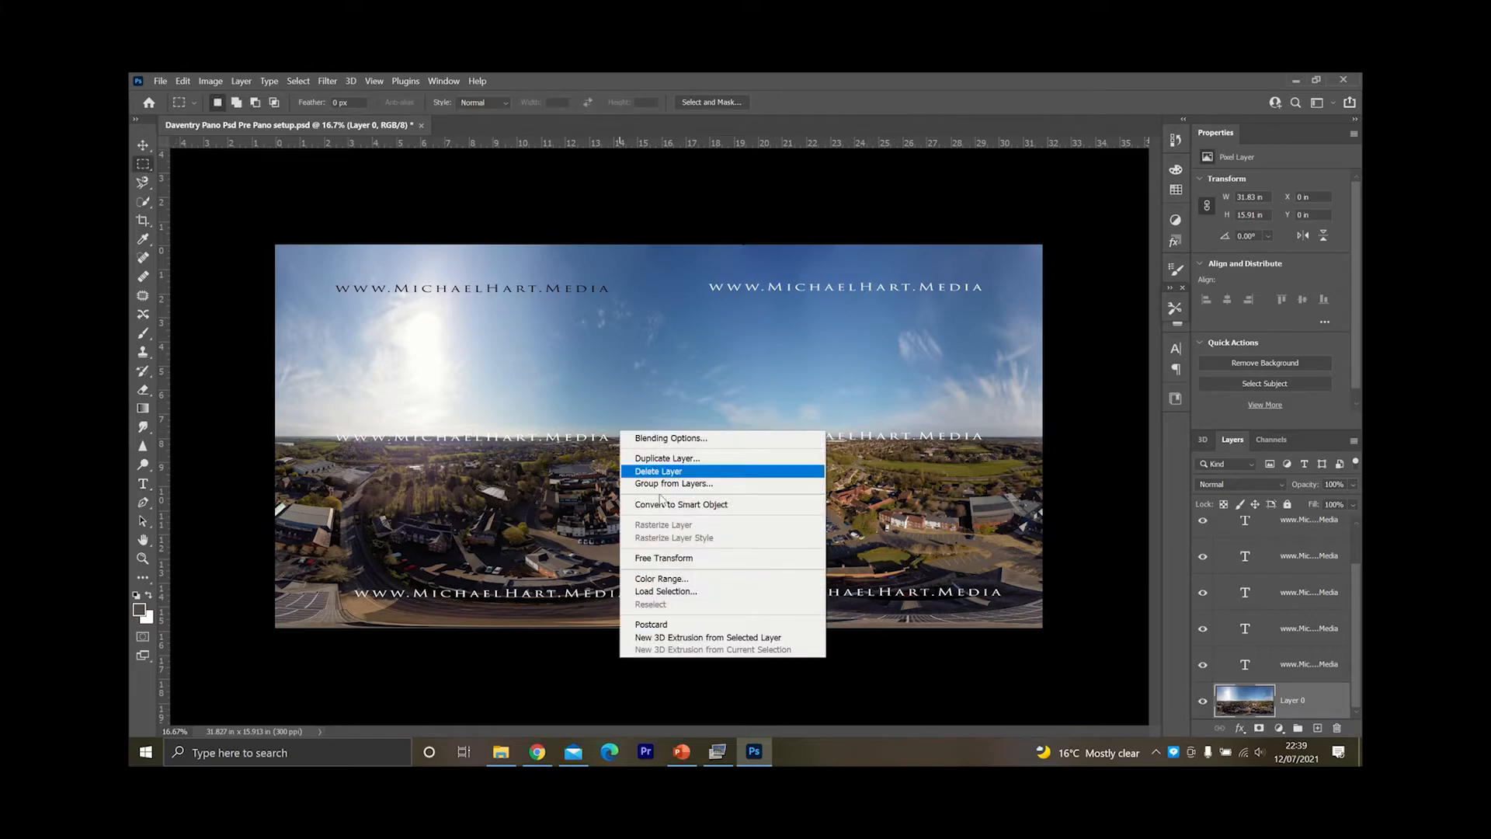
click(665, 556)
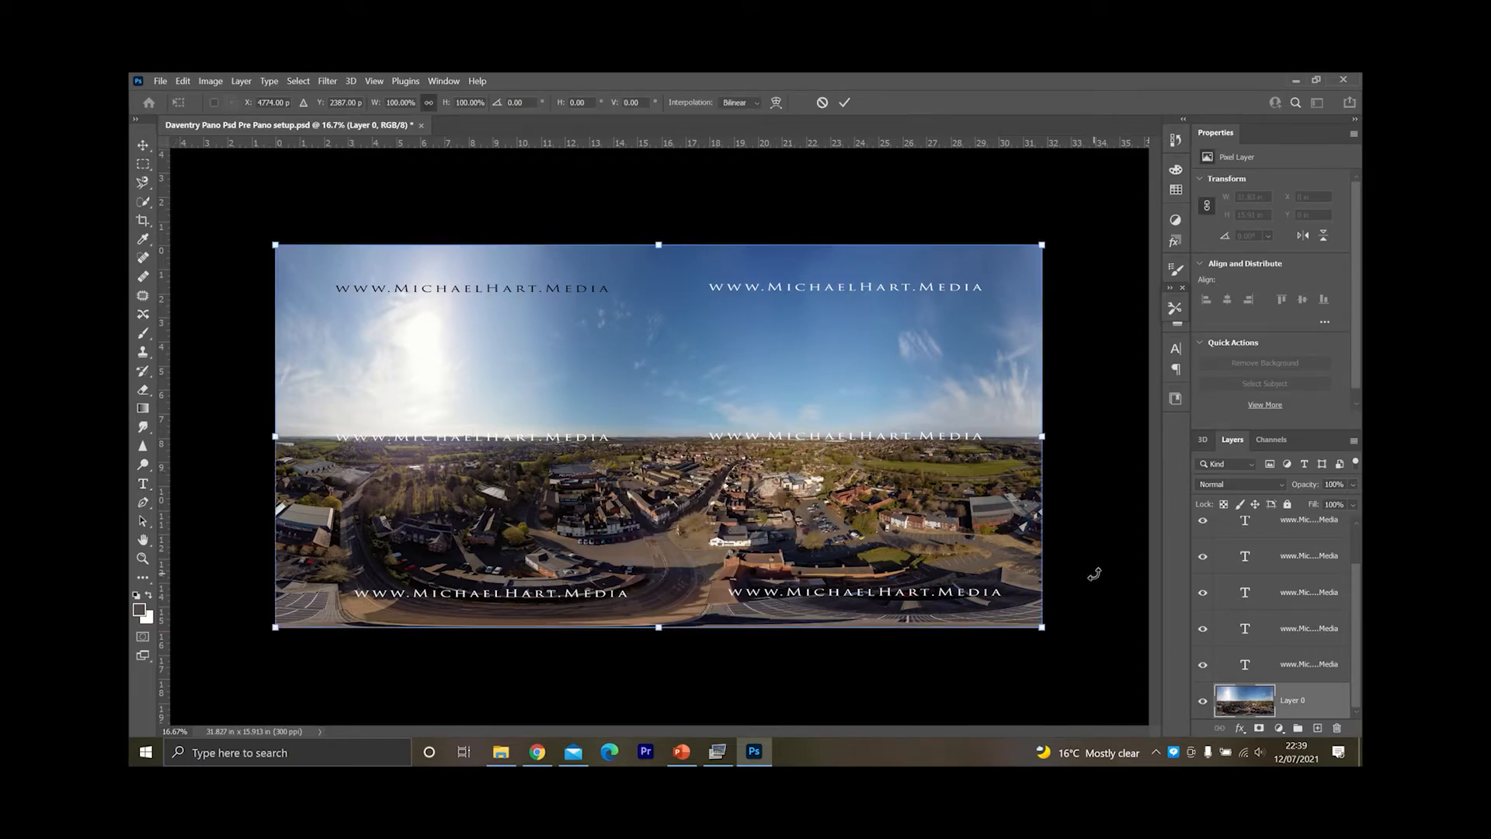
drag(1358, 649, 1358, 595)
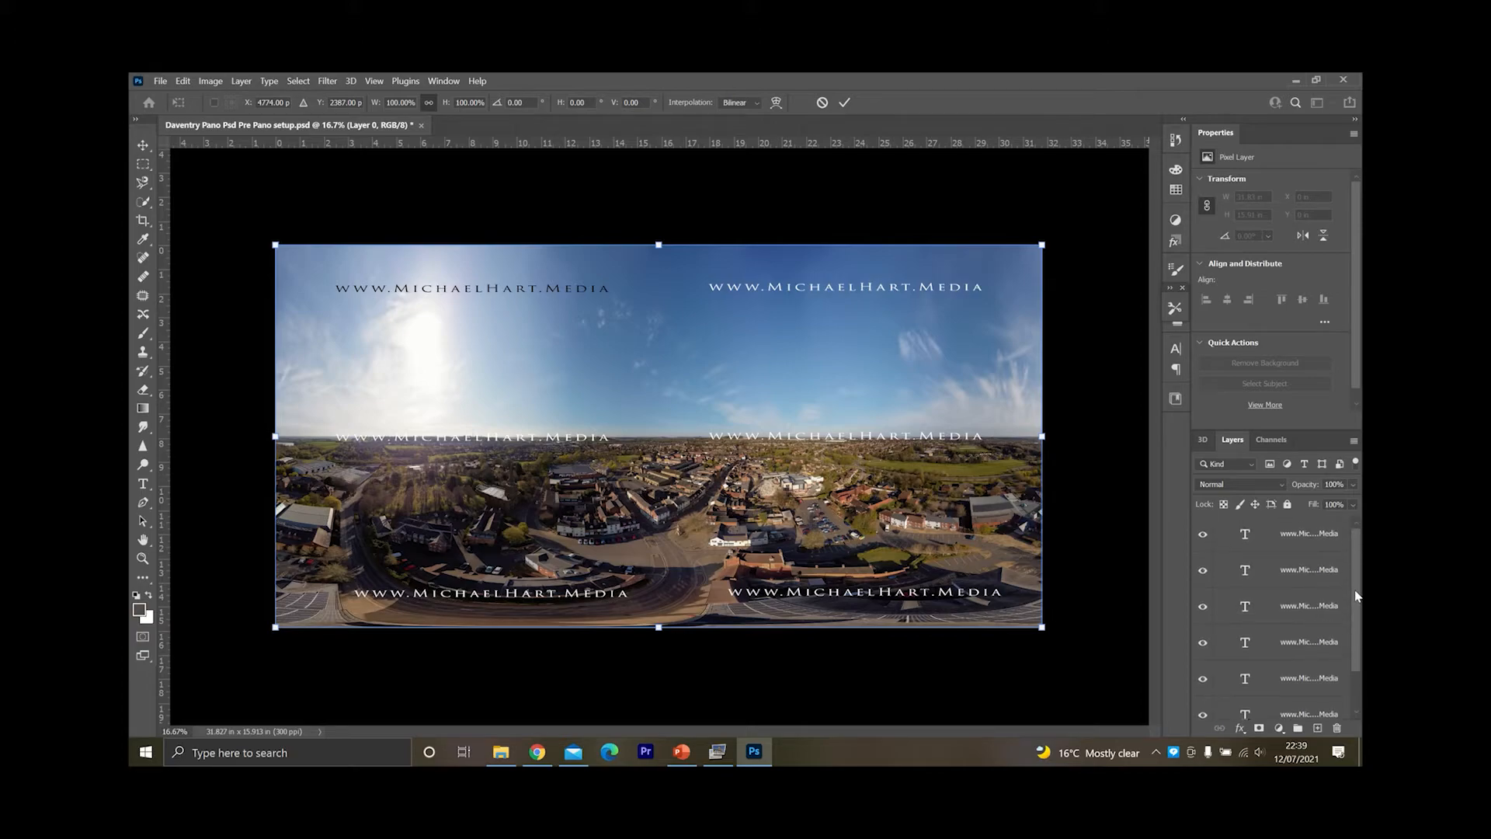
click(1283, 544)
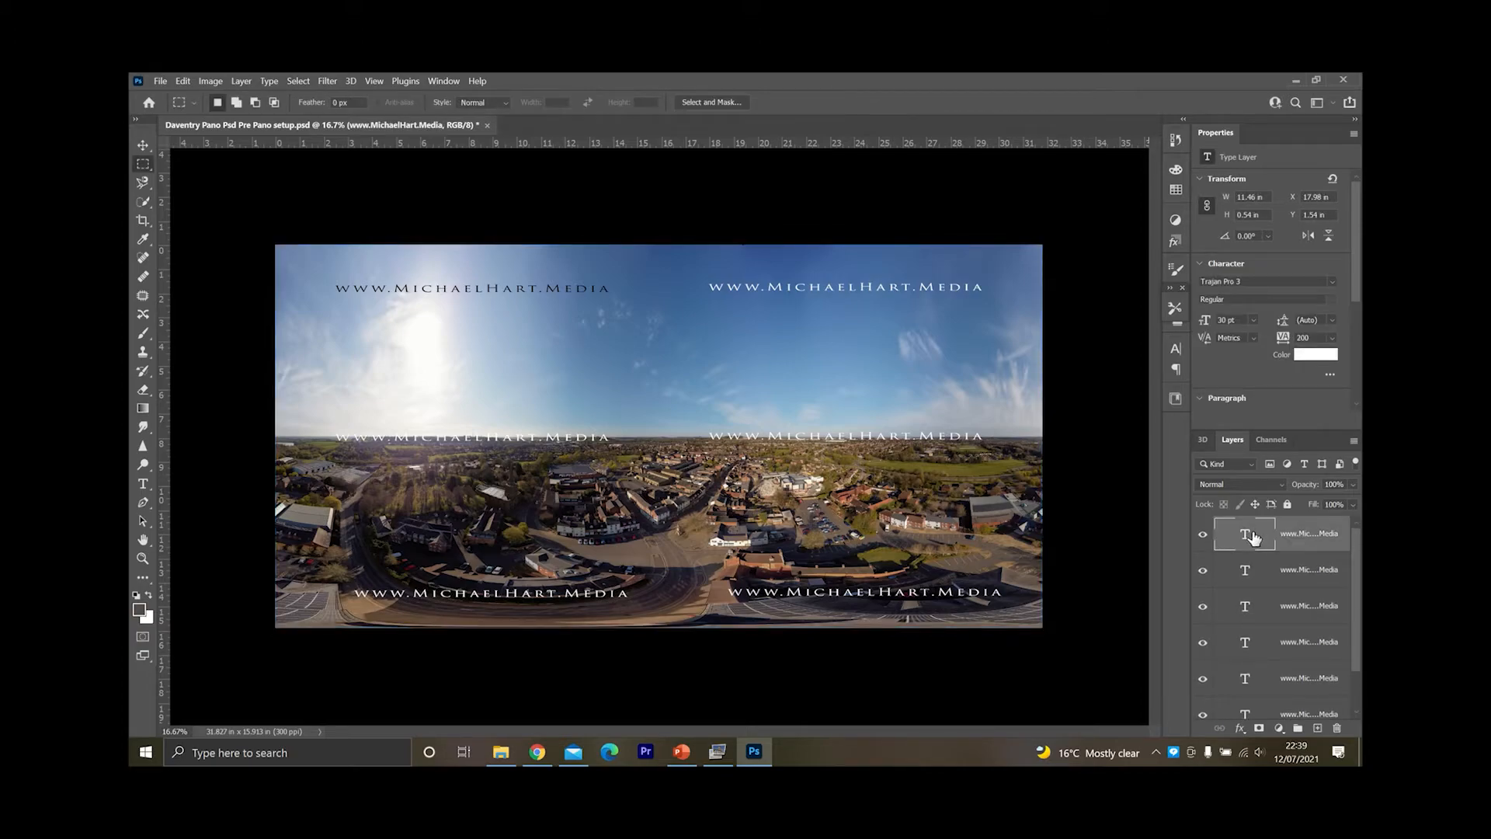
right_click(951, 454)
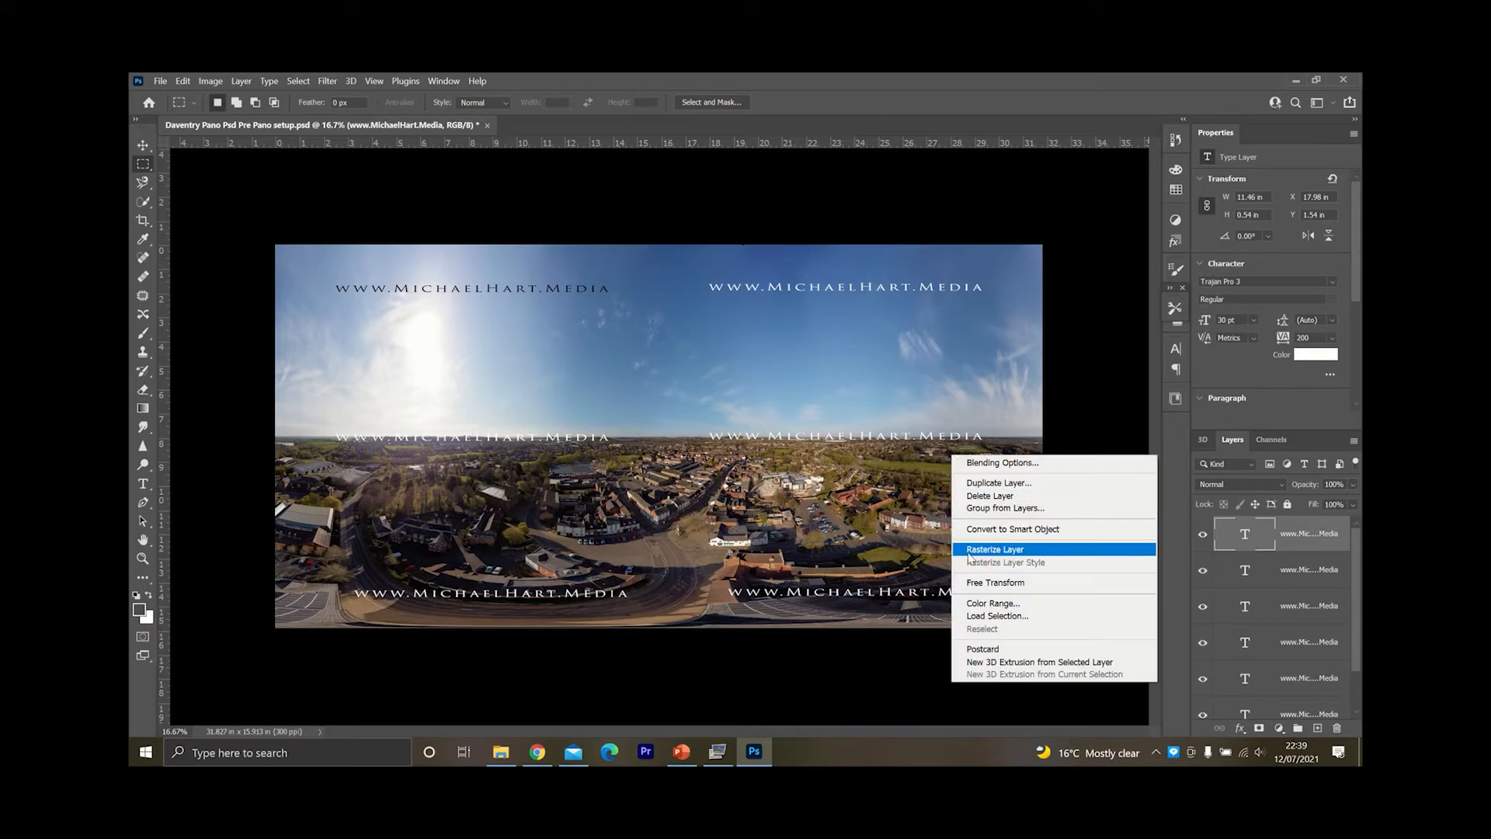
click(972, 582)
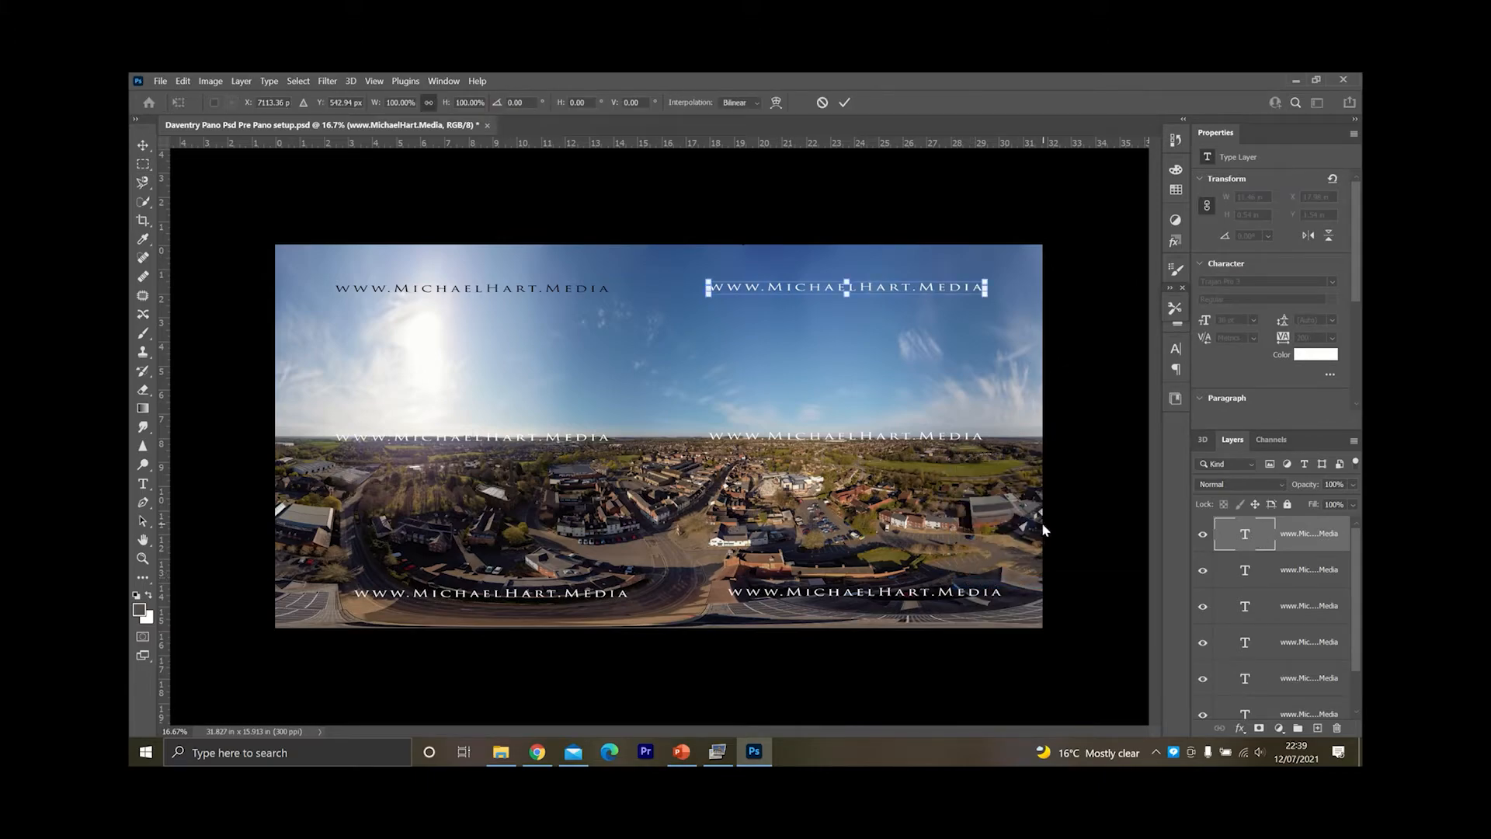
key(Return)
- Move the two pasted watermark layers together down by about 0.48 in, just below the panorama's horizon
click(1285, 607)
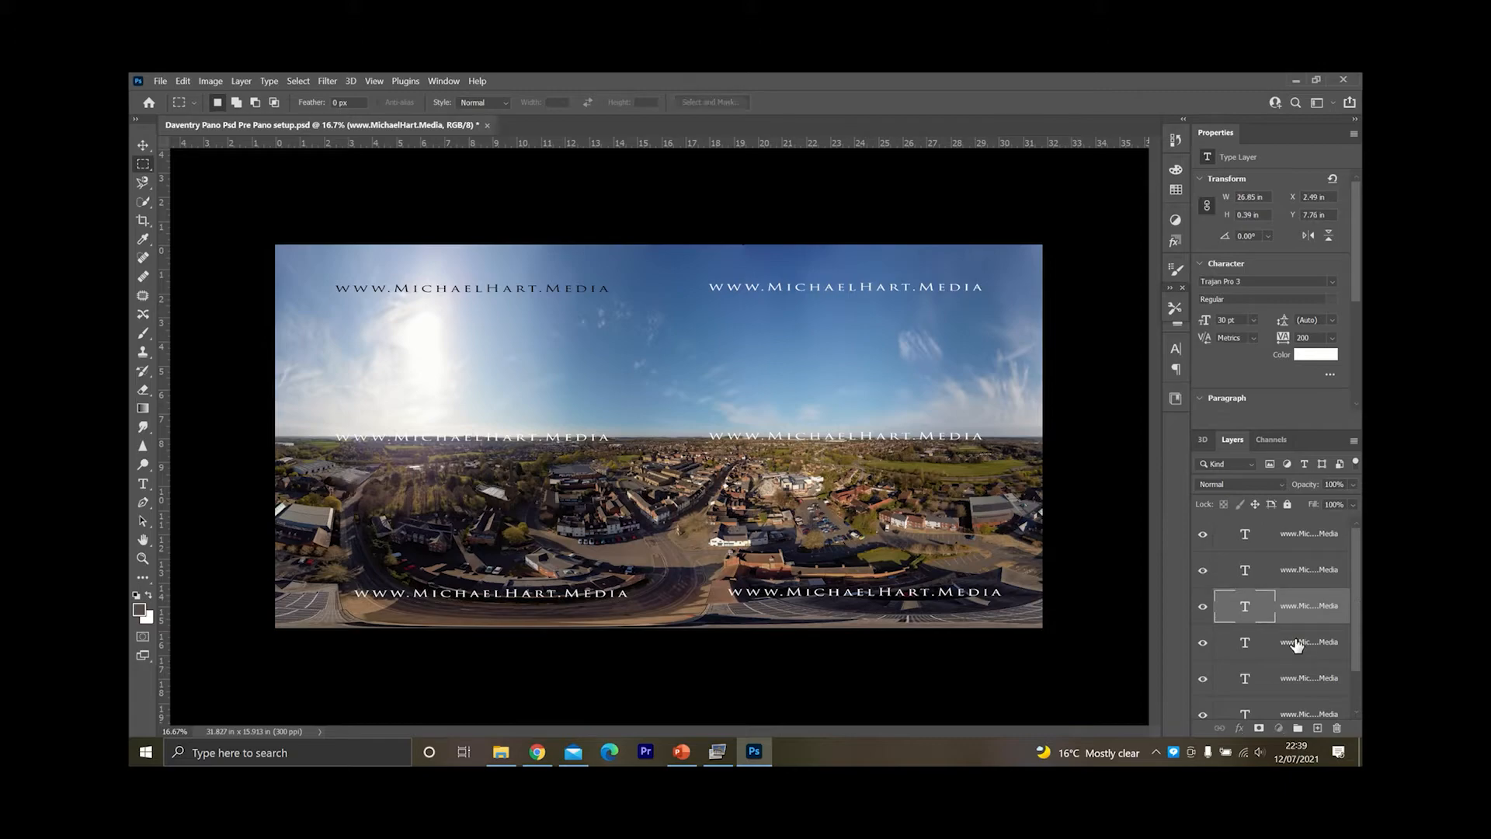
shift+click(1295, 645)
right_click(888, 475)
click(905, 606)
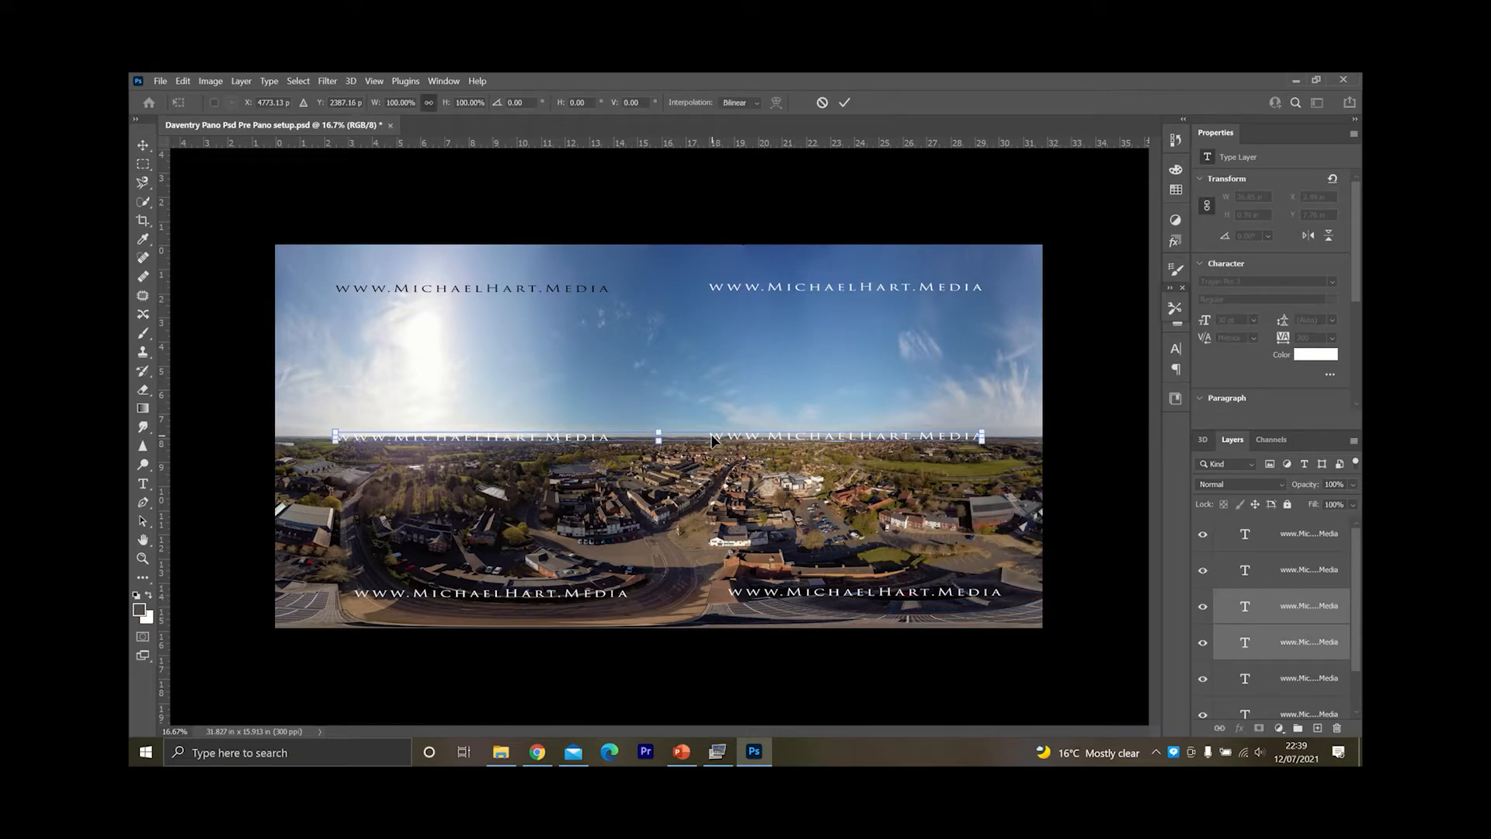
drag(711, 439, 713, 449)
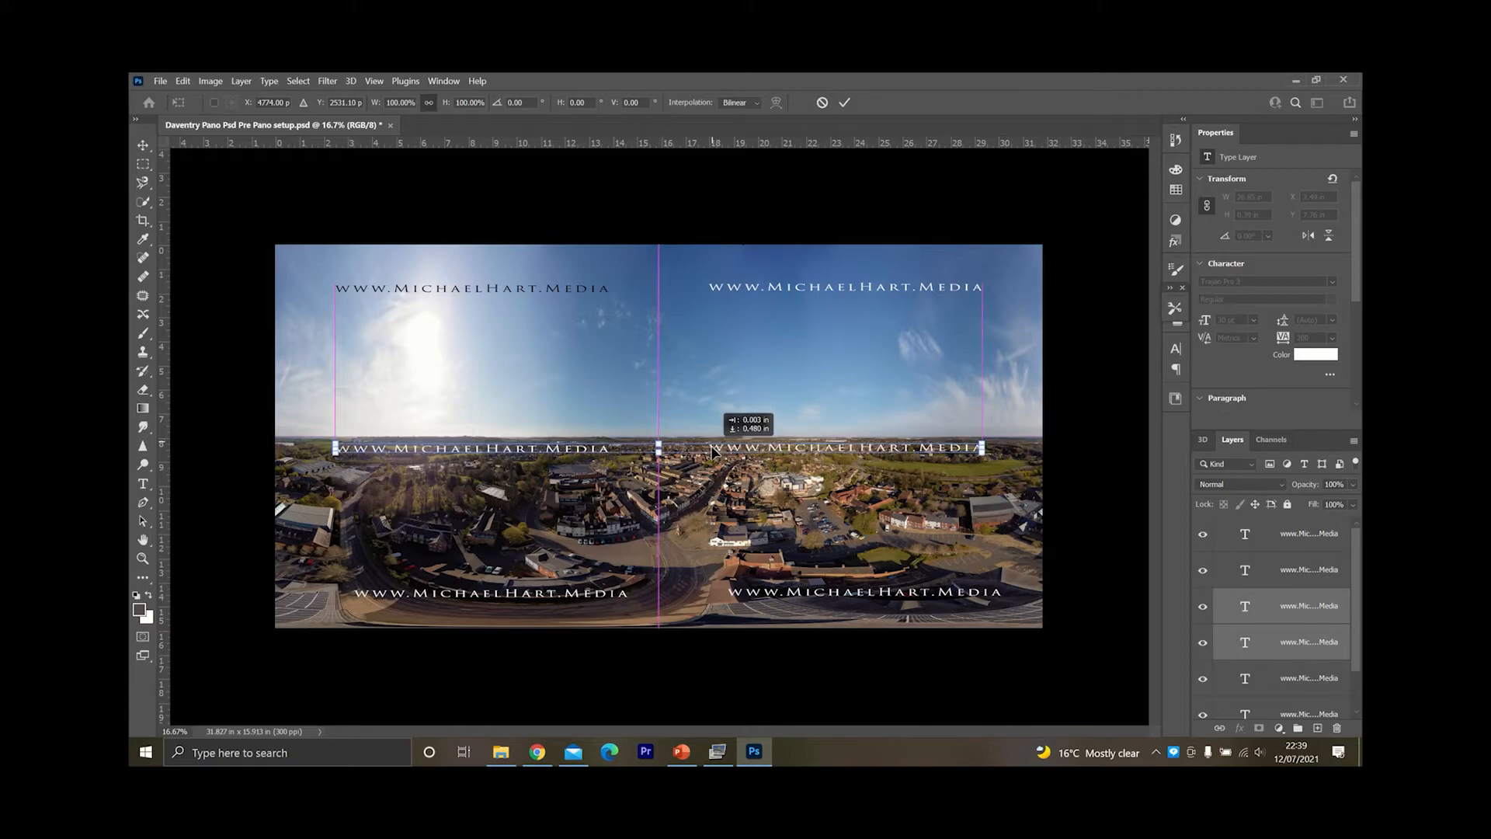
drag(713, 450, 712, 451)
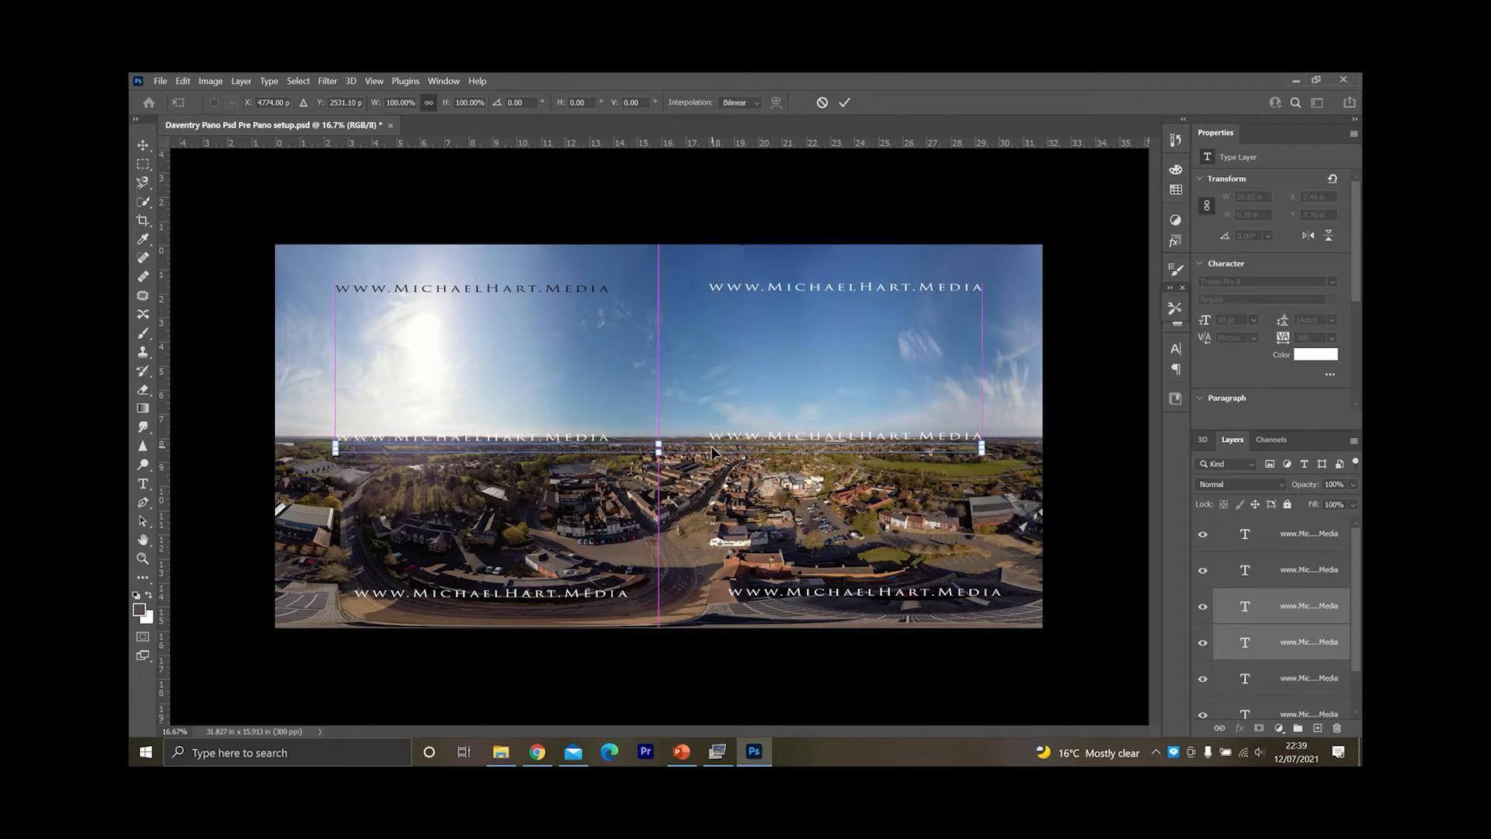
key(Return)
- Set the opacity of the horizon watermark in the panorama's right half to 20% in its blending options
click(1305, 621)
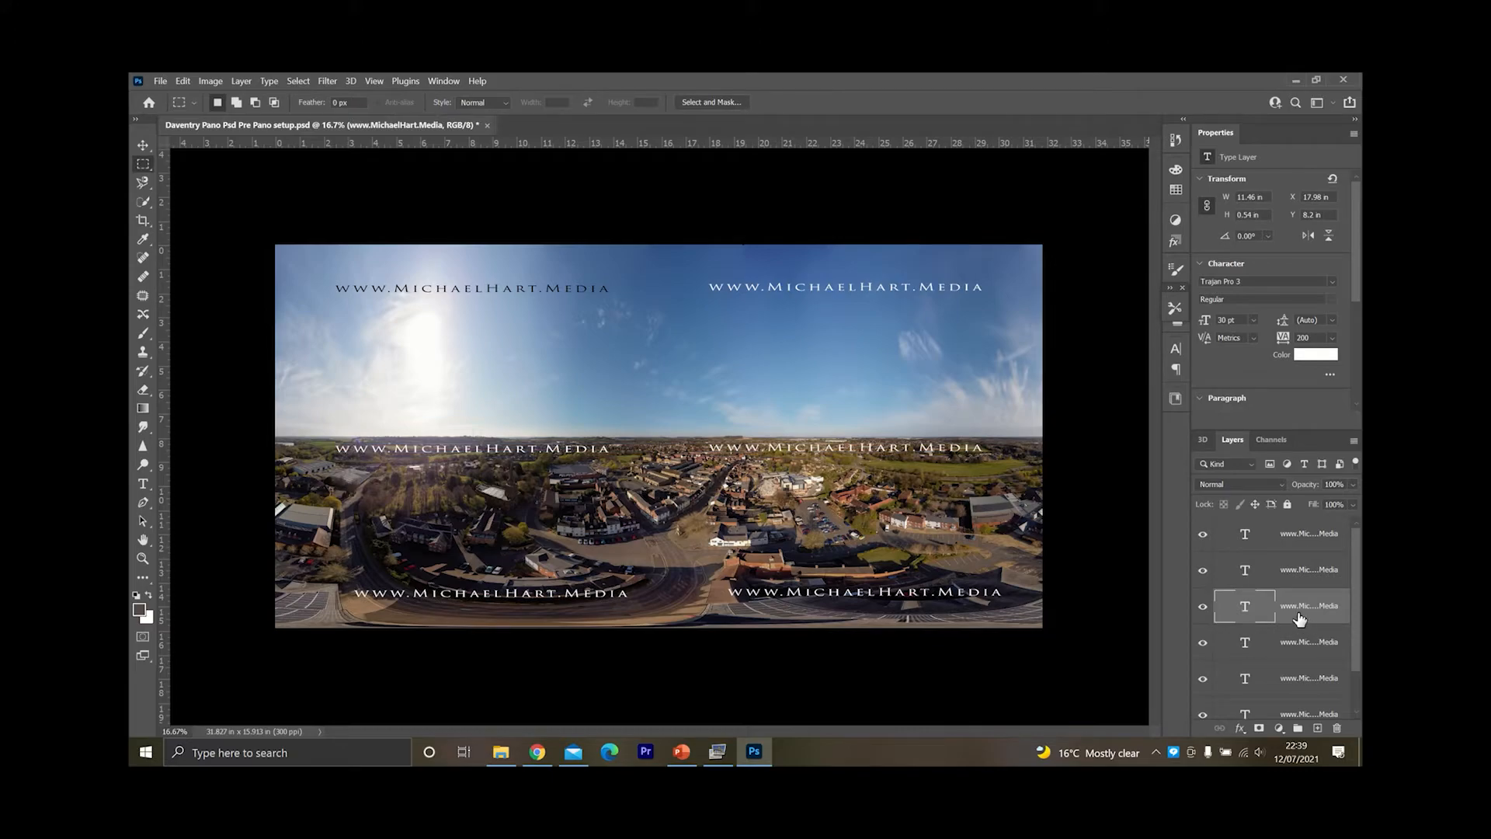
right_click(1299, 618)
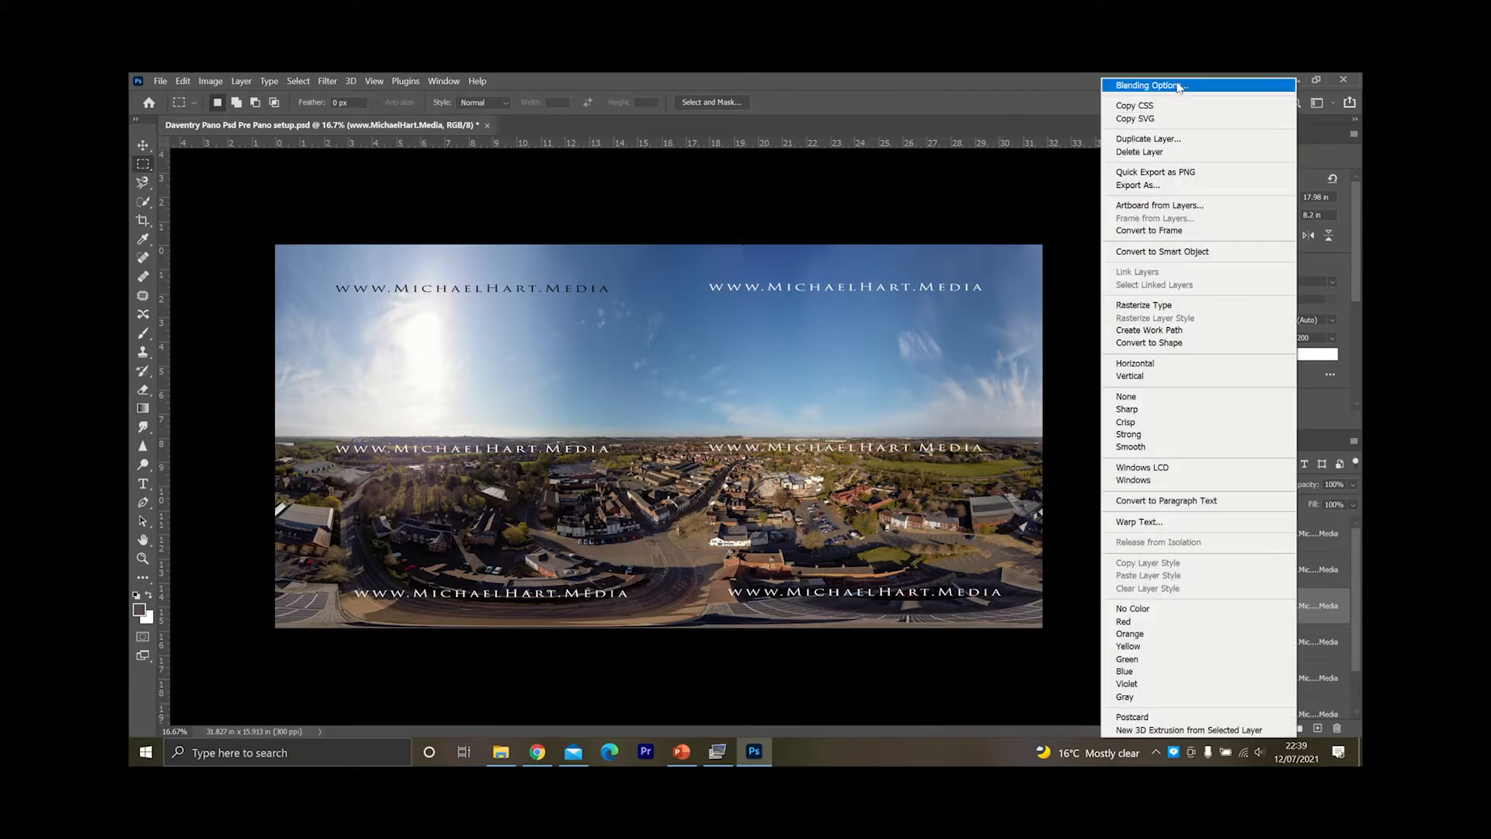
click(1177, 88)
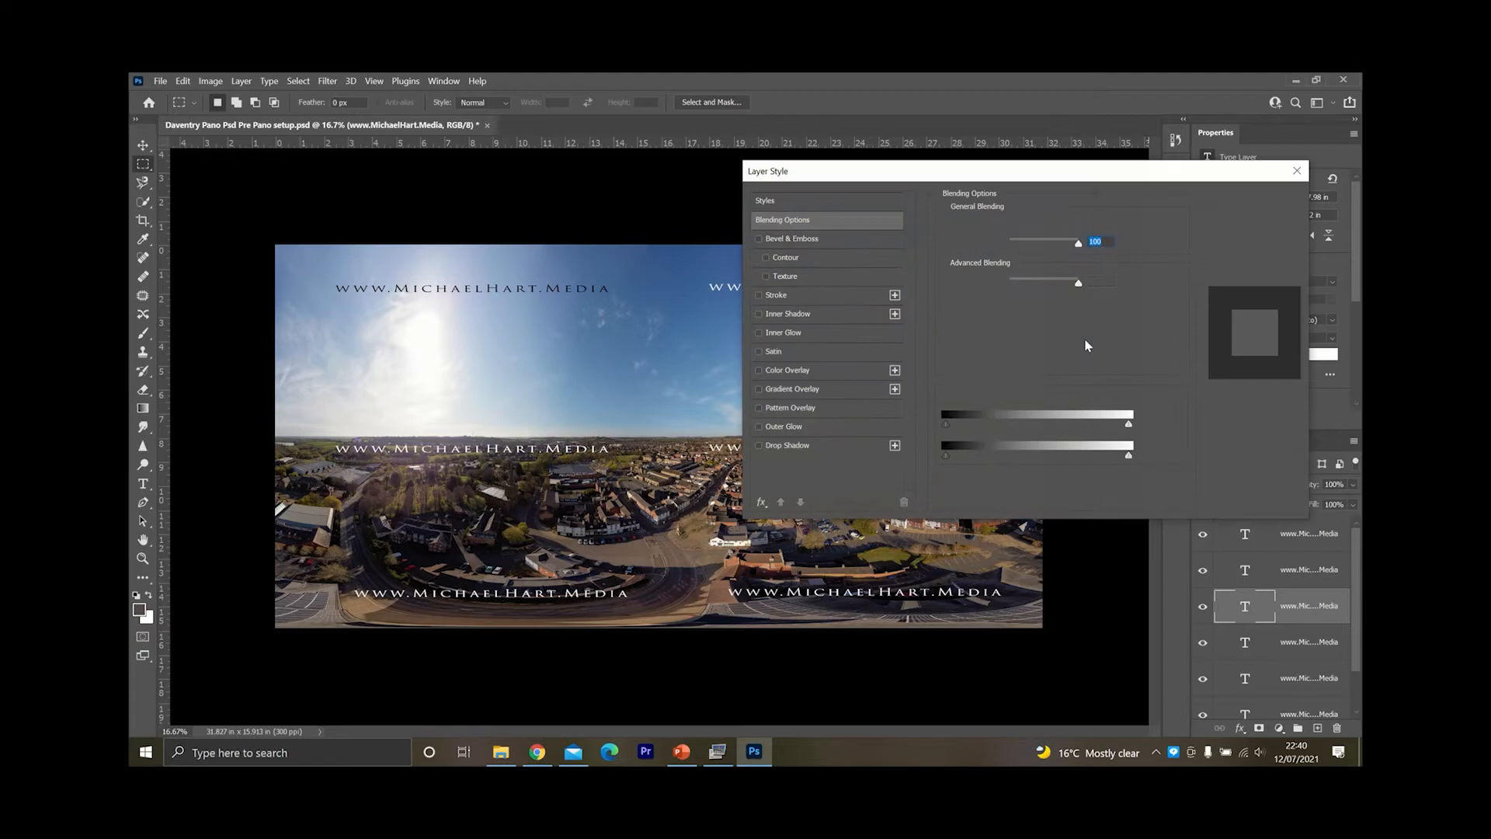
text(20)
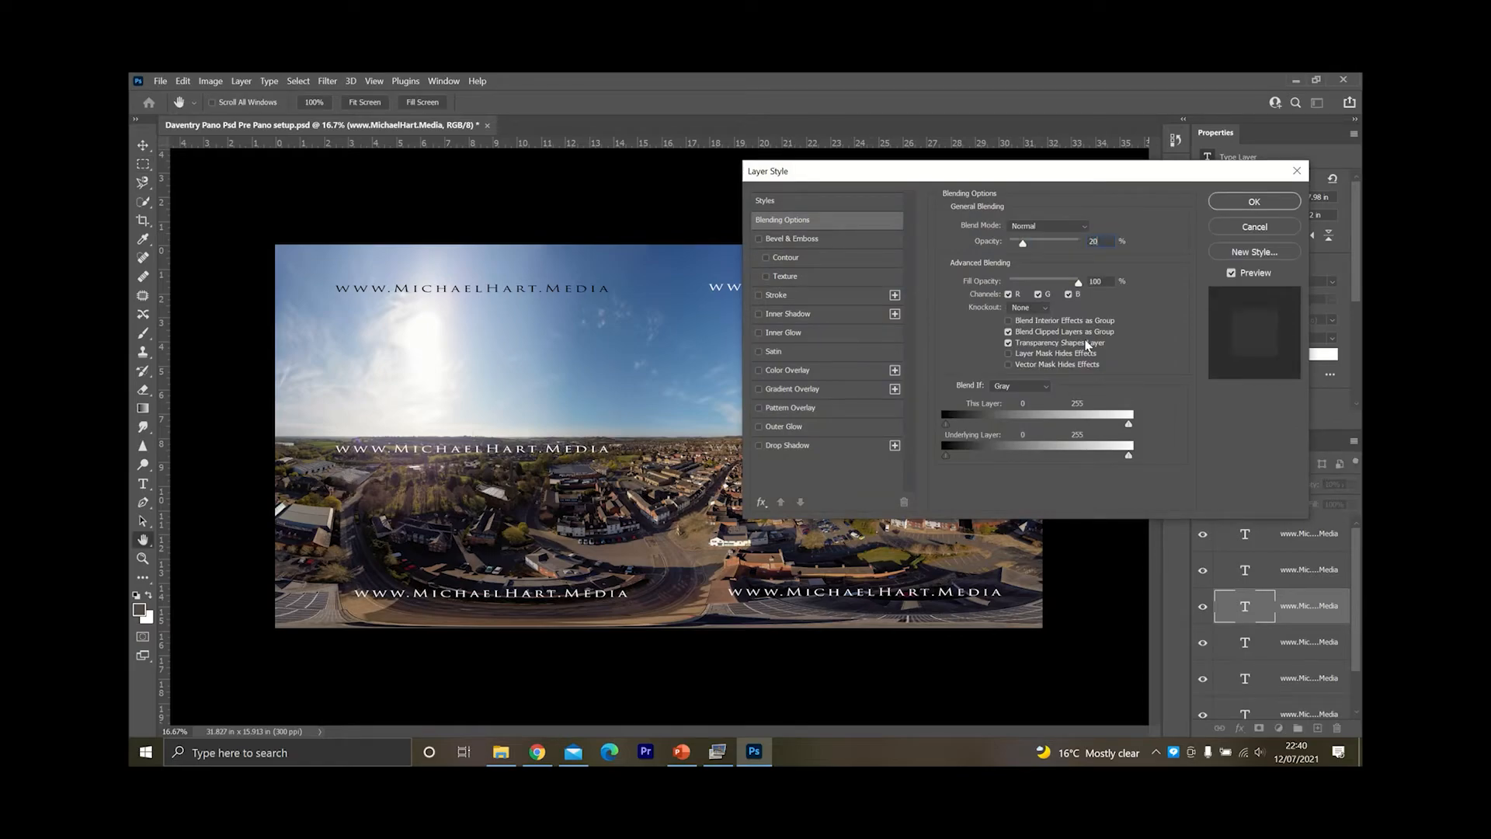
key(Return)
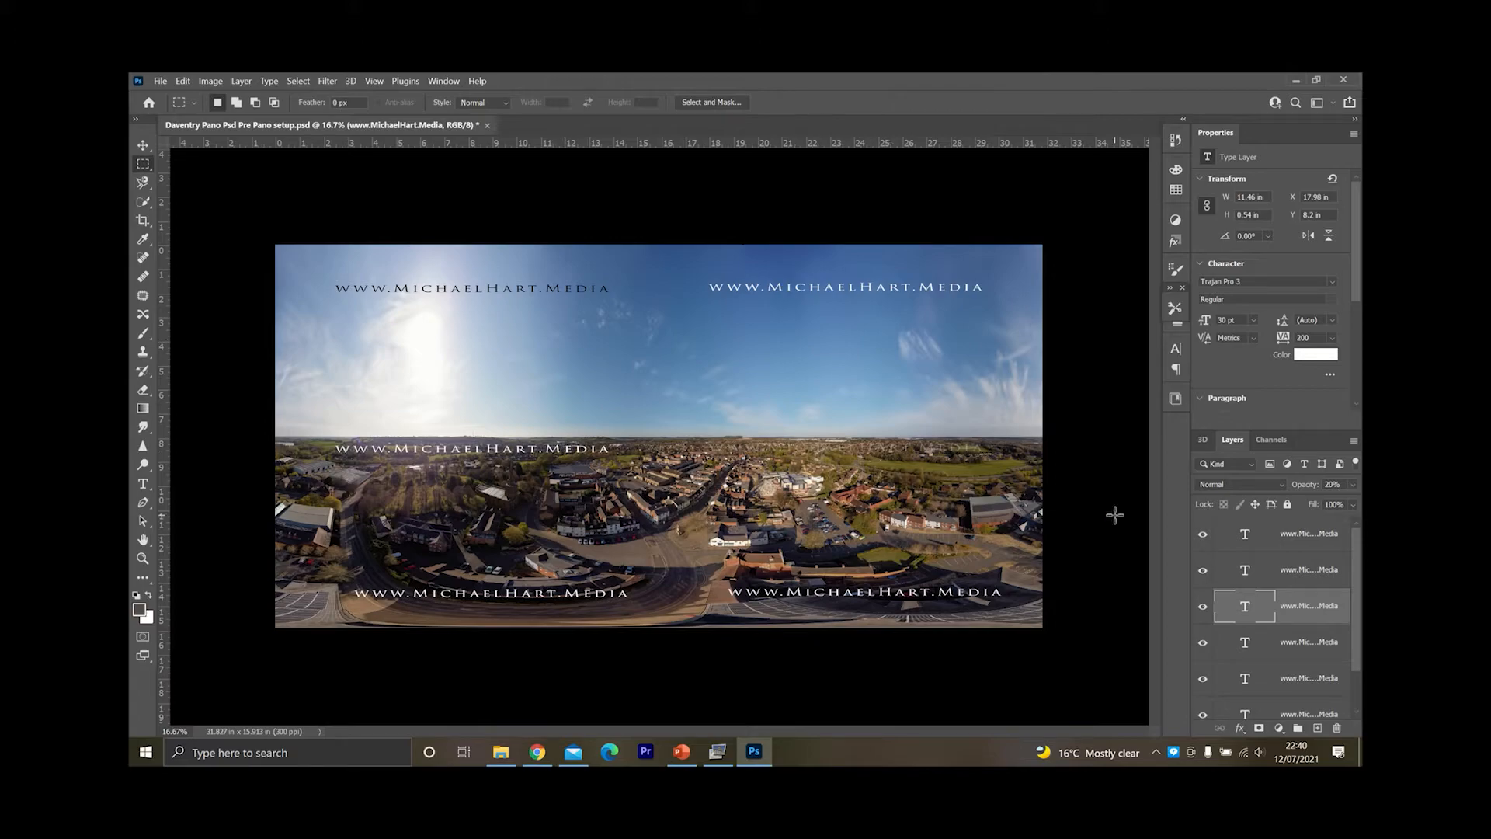
- Set the opacity of the horizon watermark in the panorama's left half to 20% in its blending options
click(1291, 644)
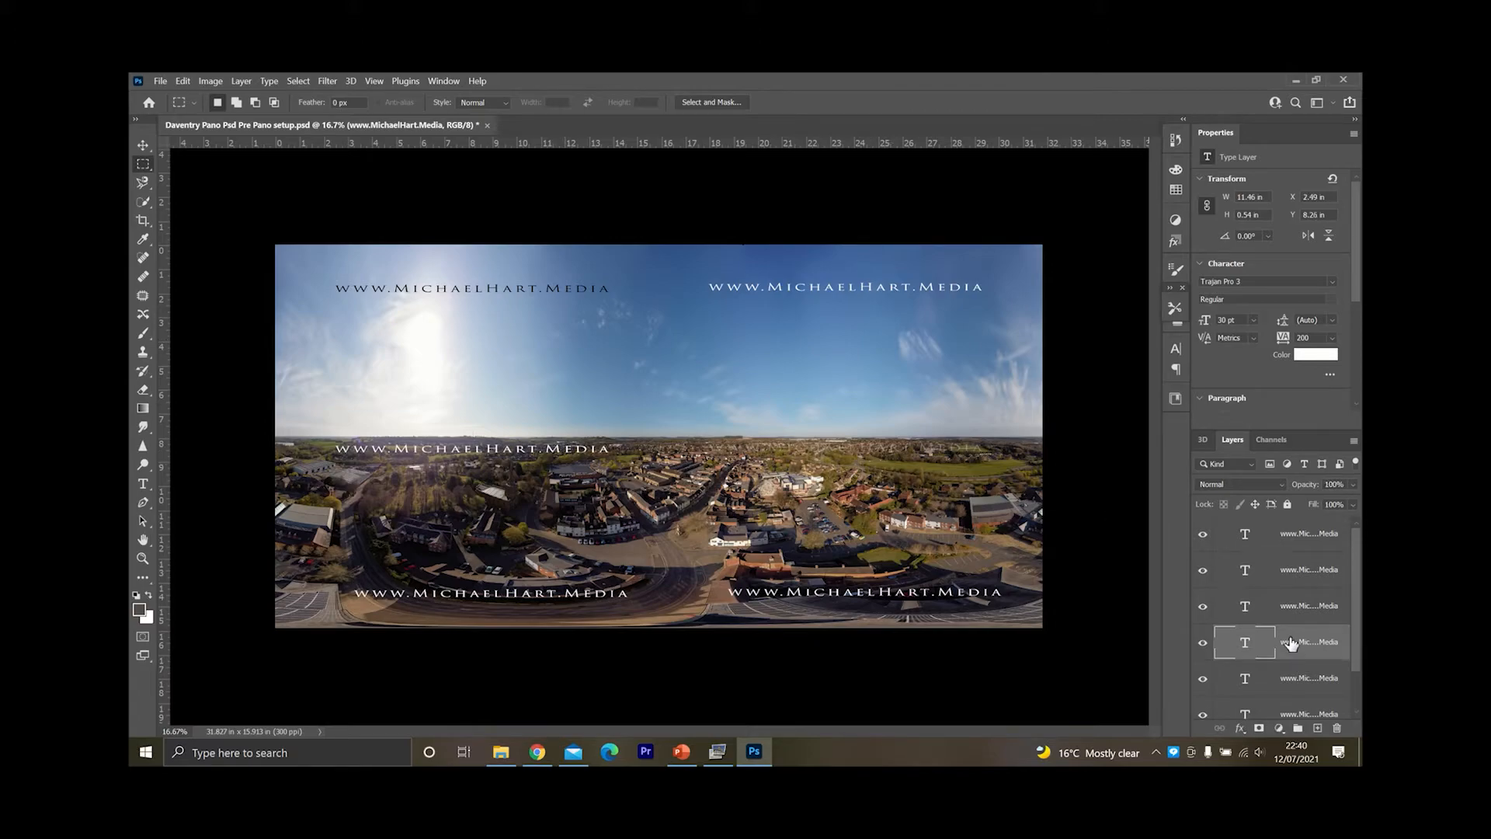
right_click(1291, 645)
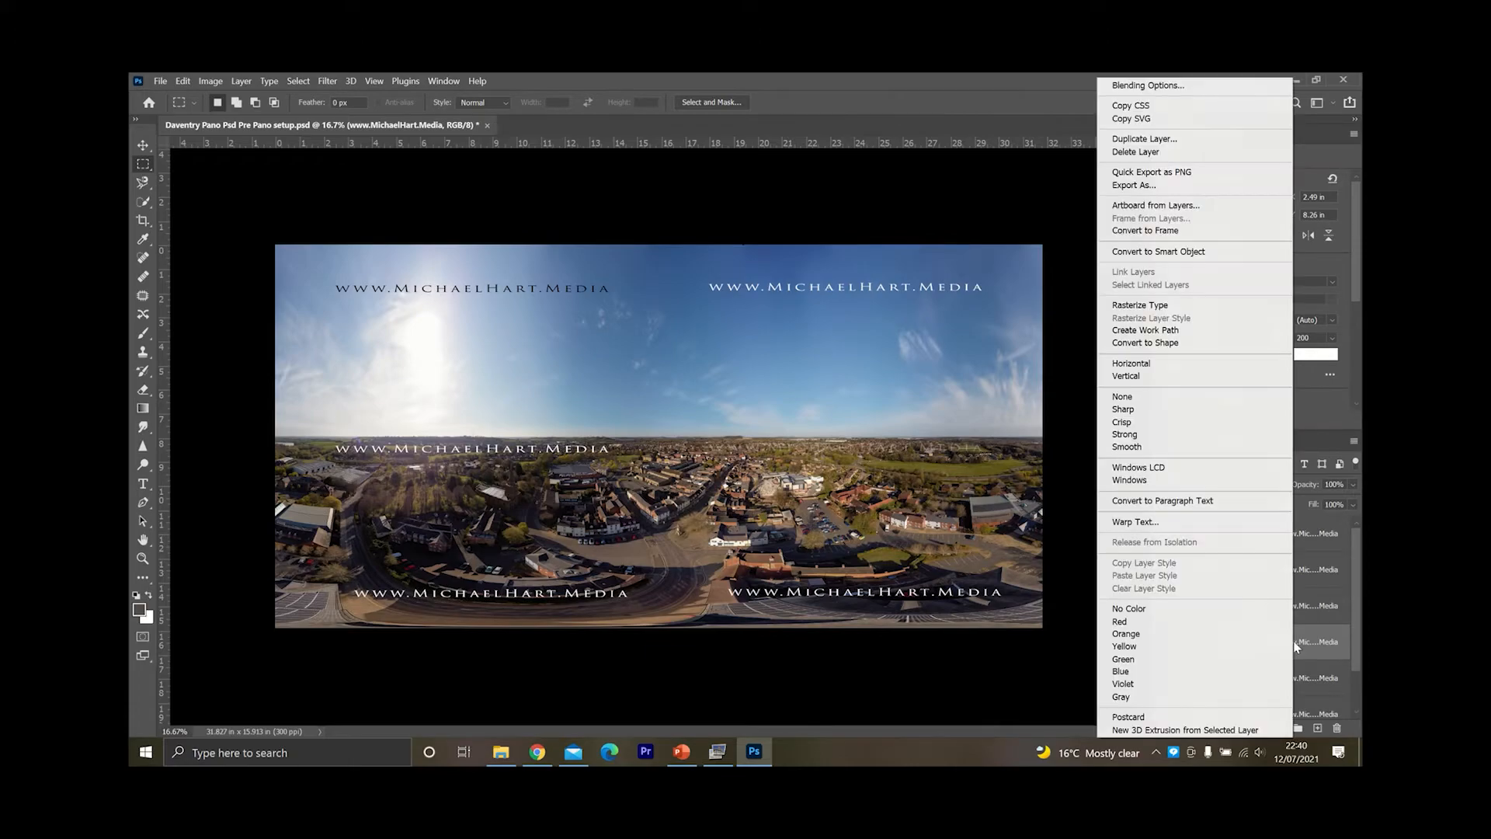
click(1157, 85)
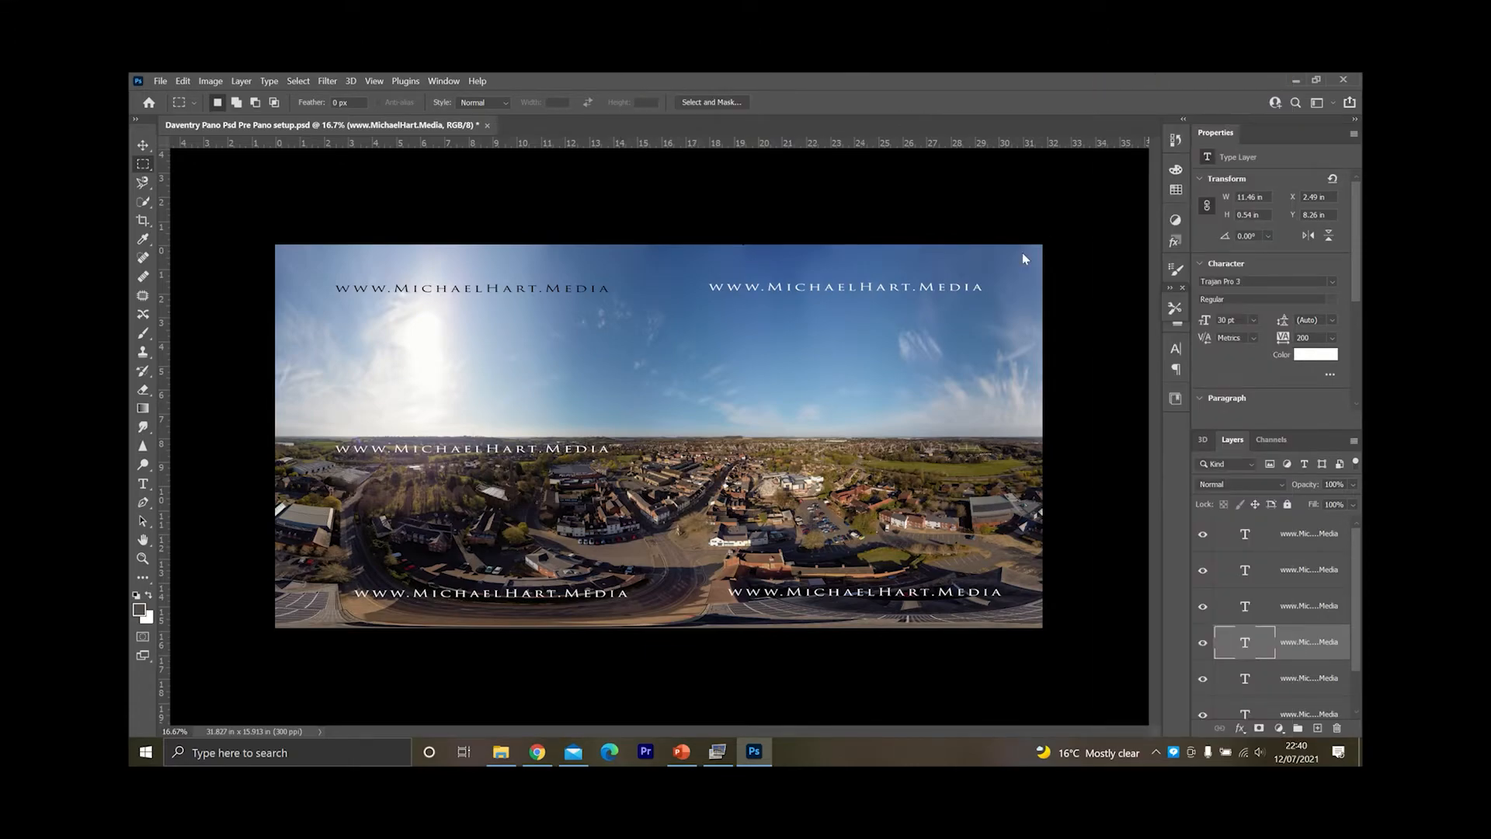
text(20)
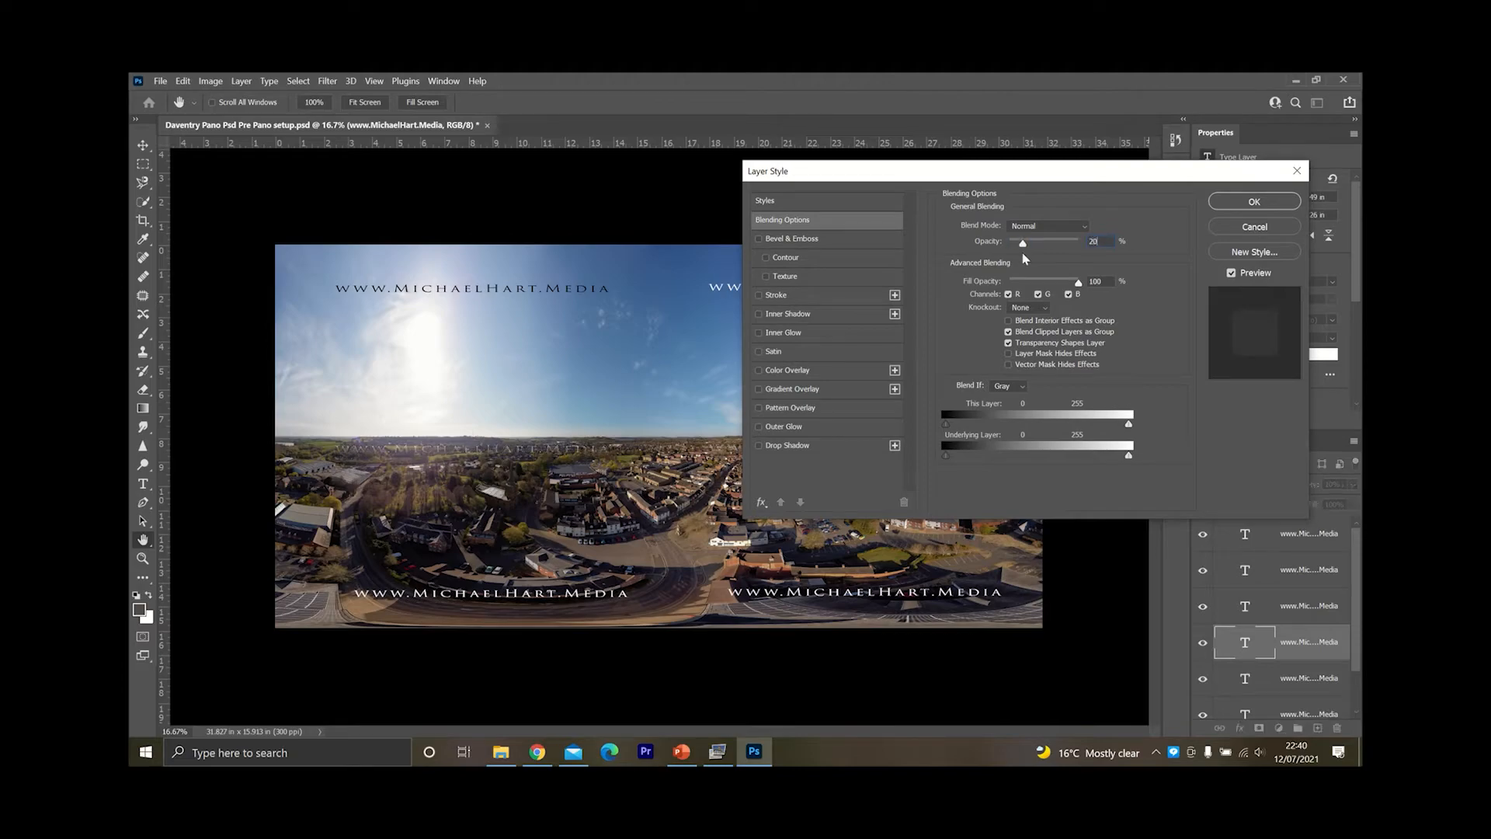
key(Return)
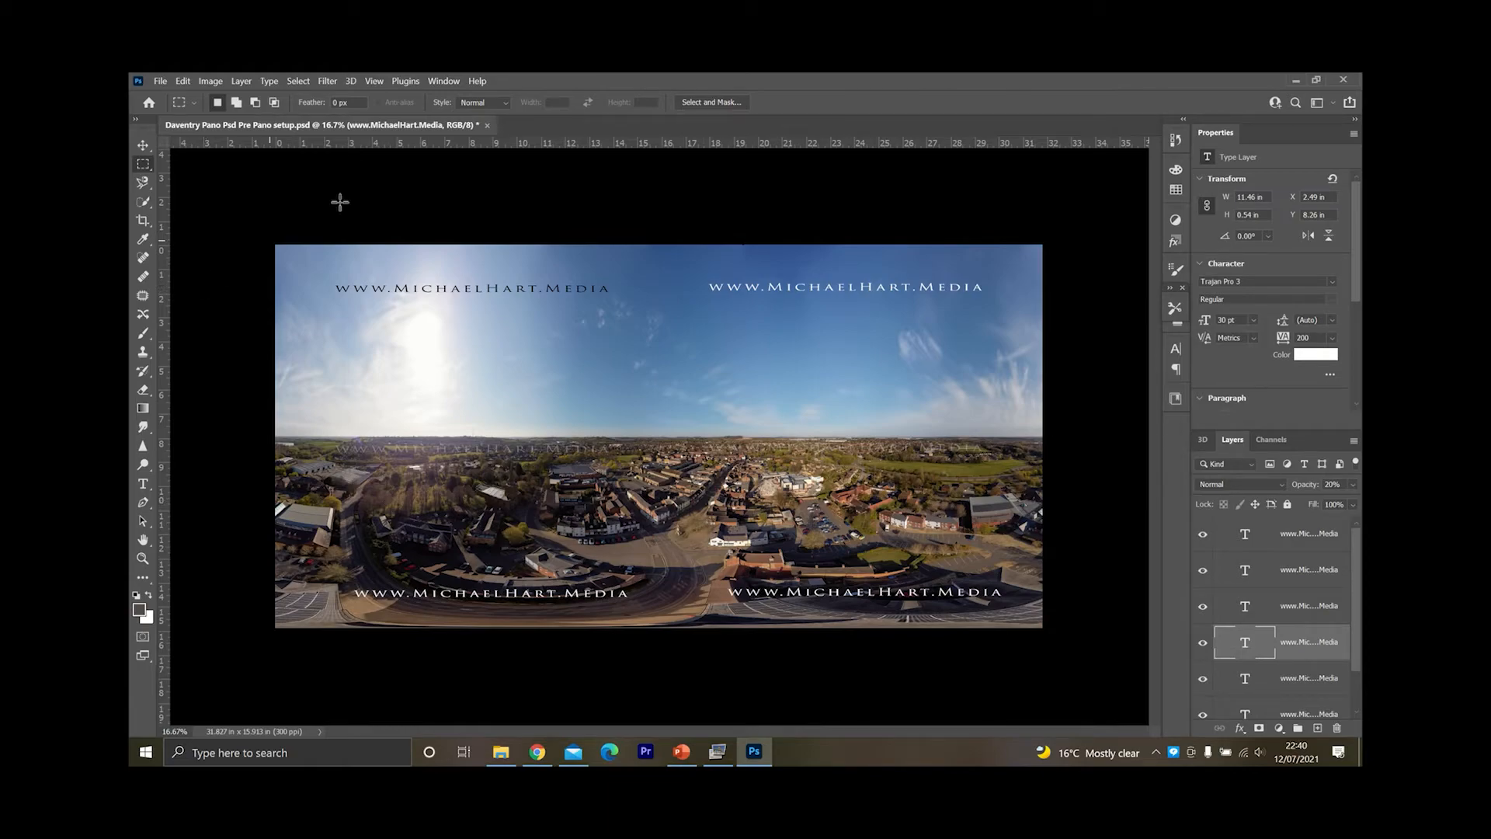
right_click(1312, 605)
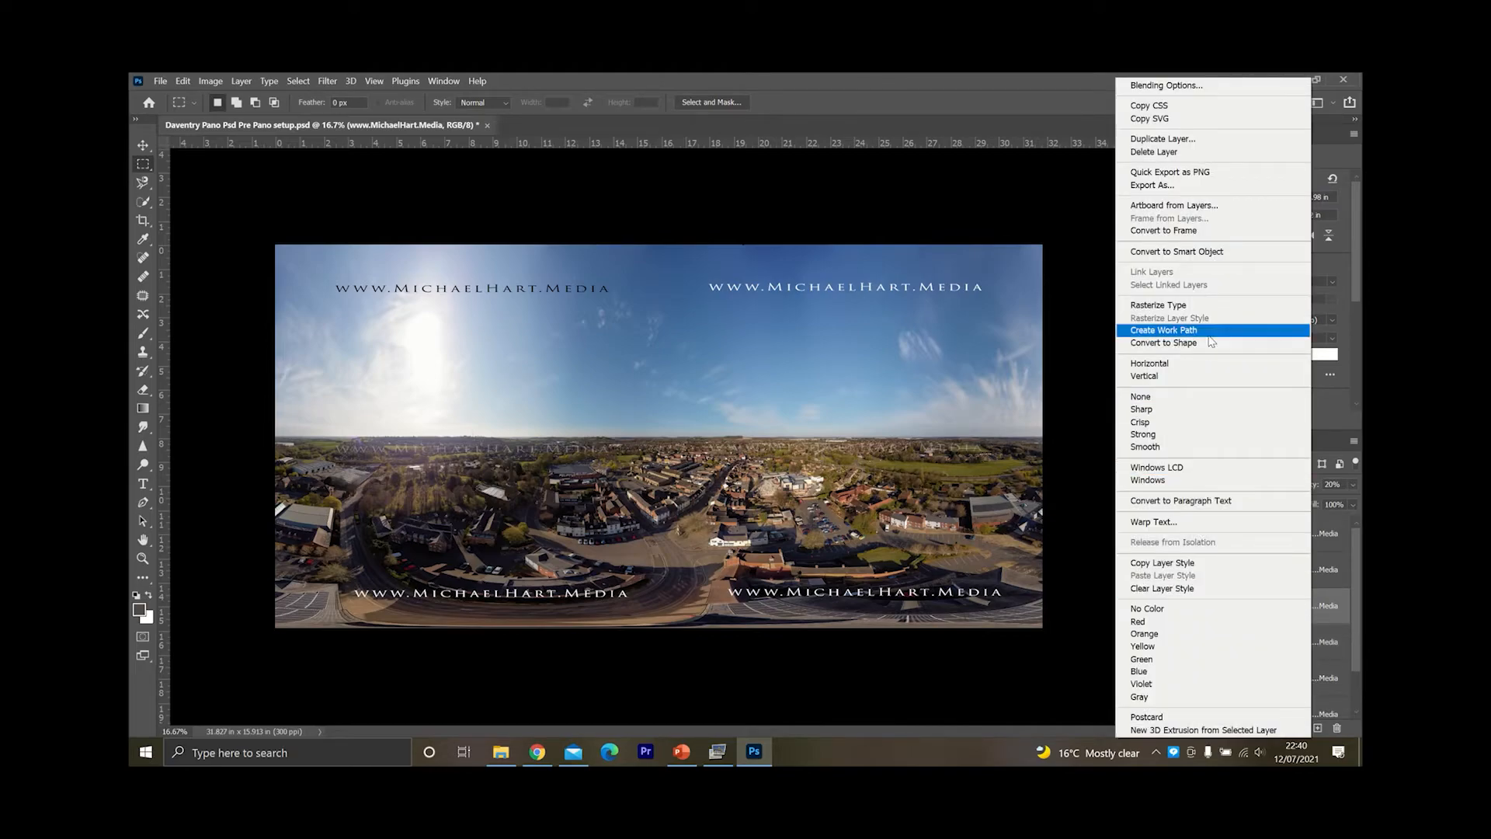
click(1304, 593)
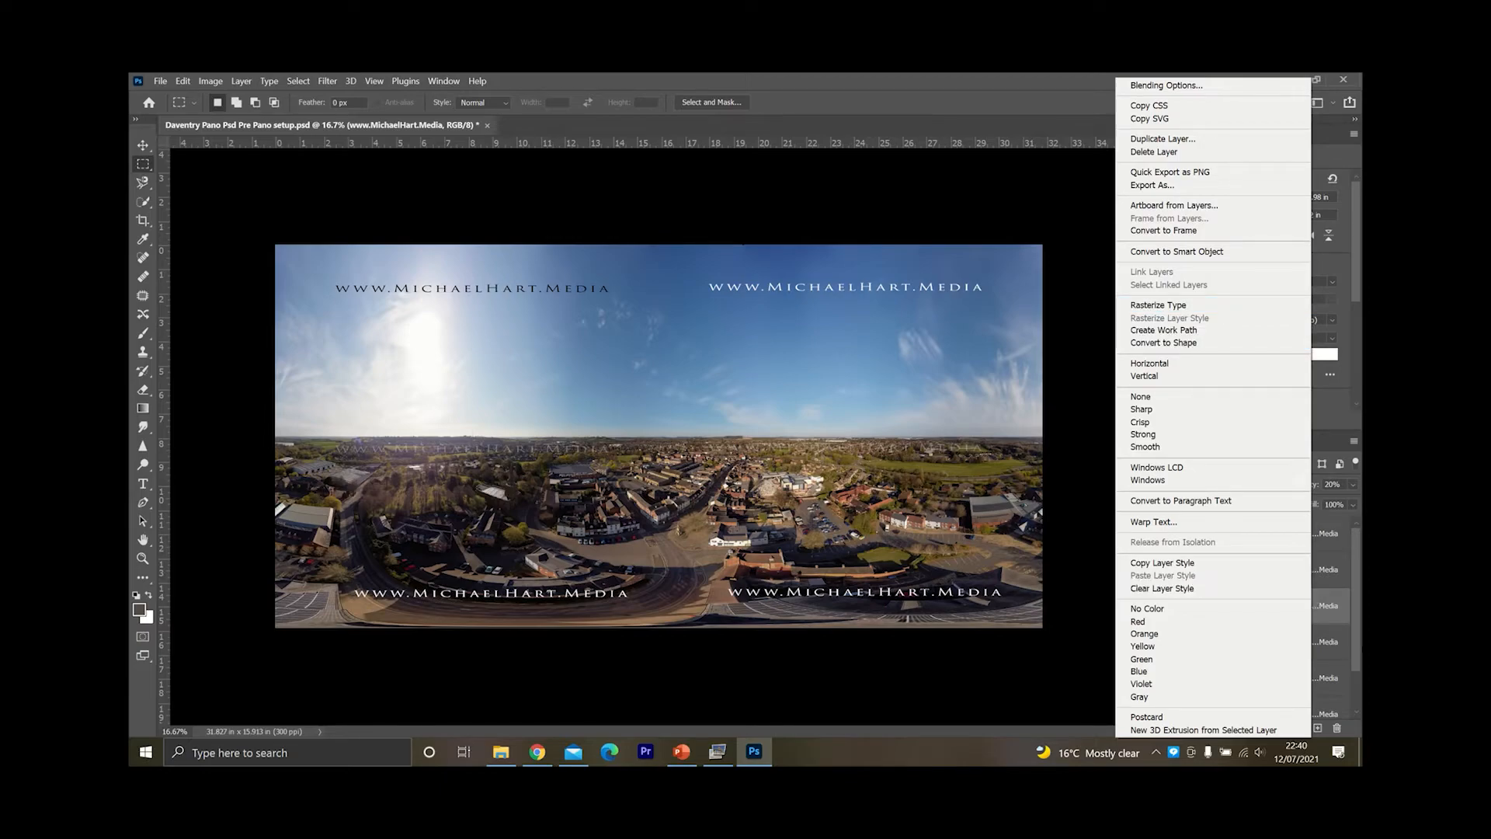
click(1340, 637)
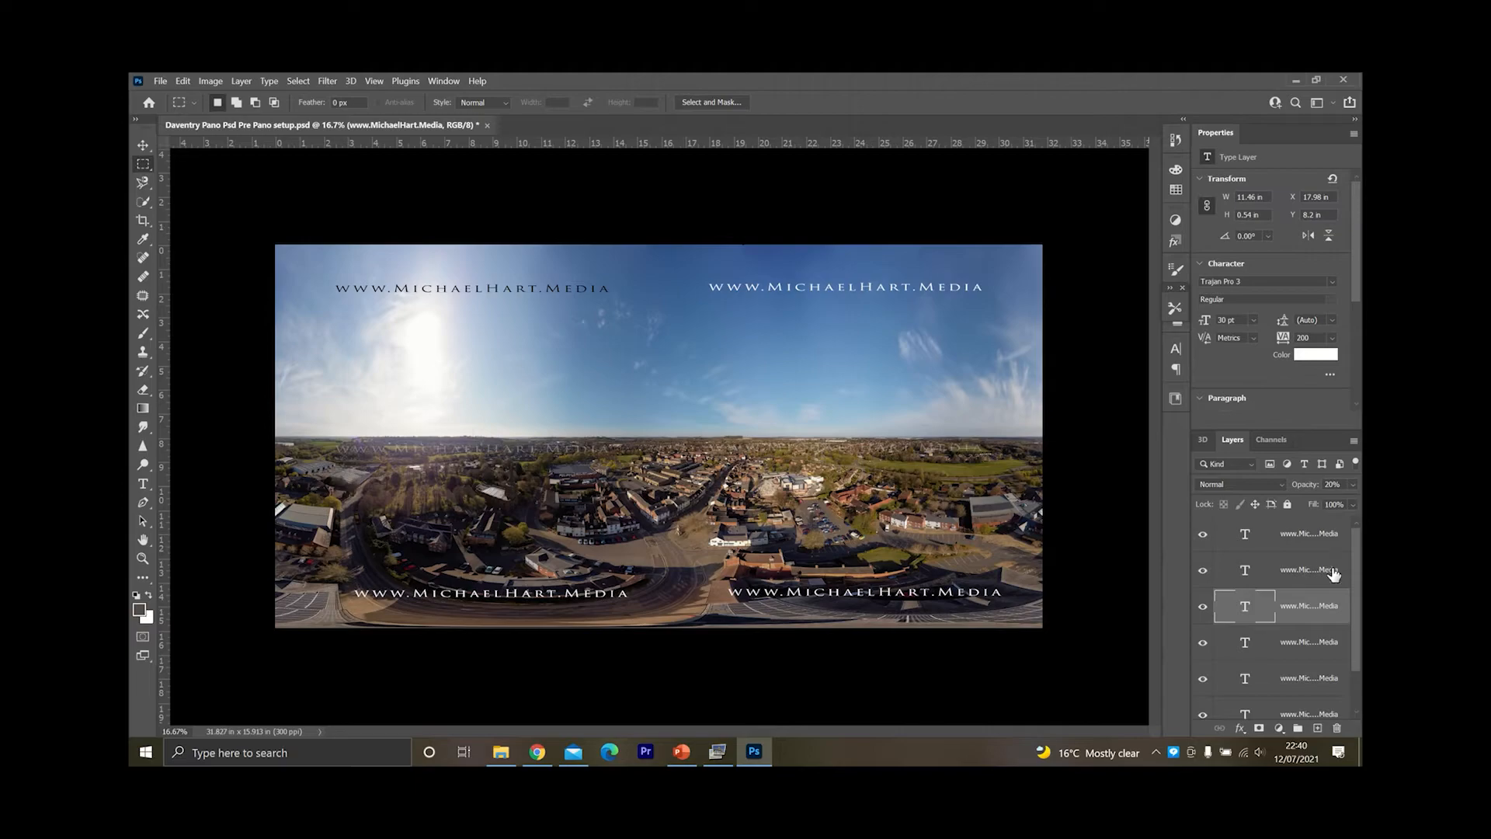
- Flatten the panorama and all its watermark text layers into a single background layer
drag(1352, 576, 1358, 699)
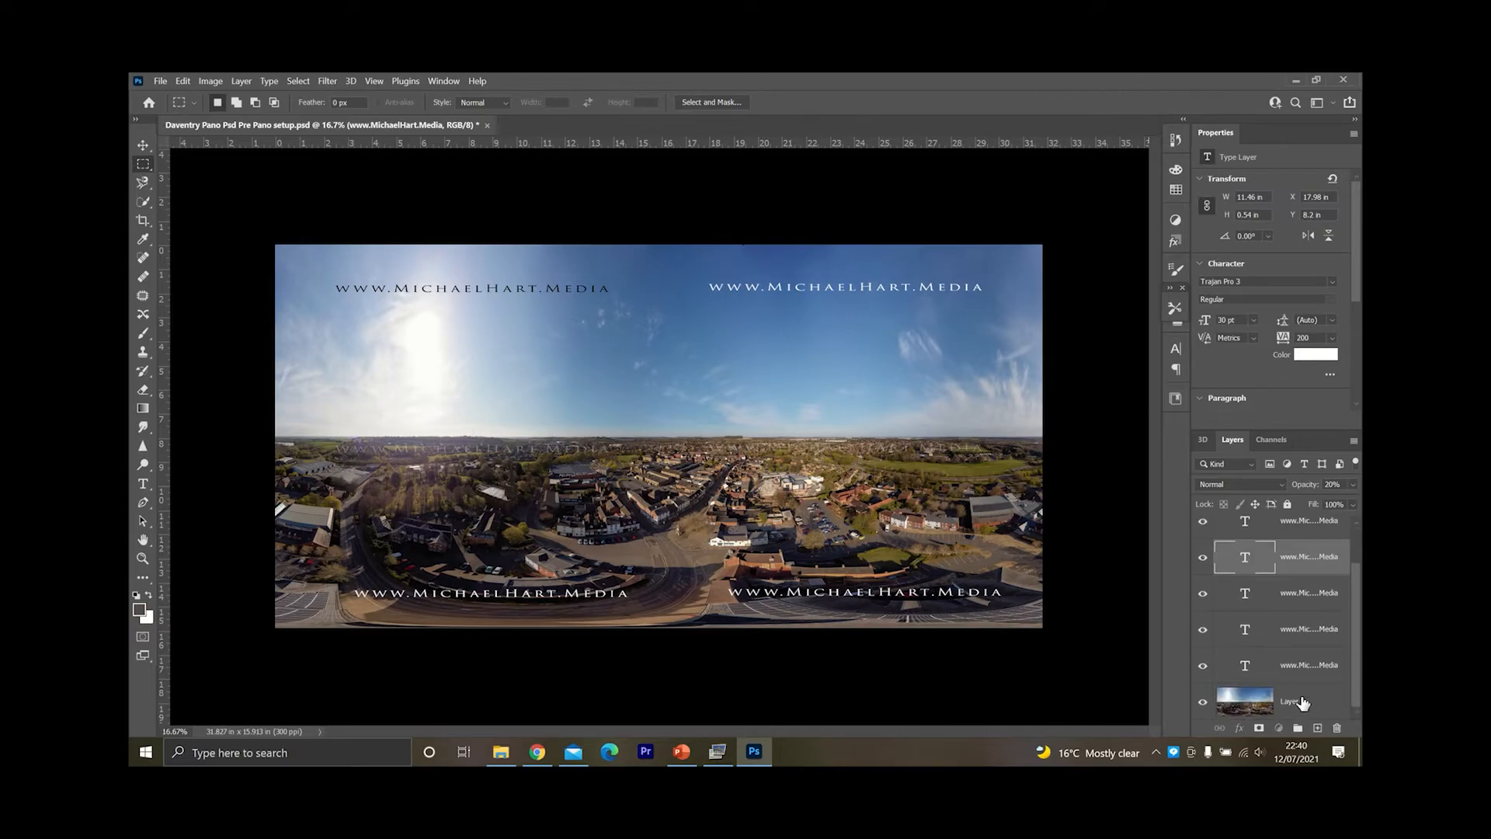
right_click(1303, 703)
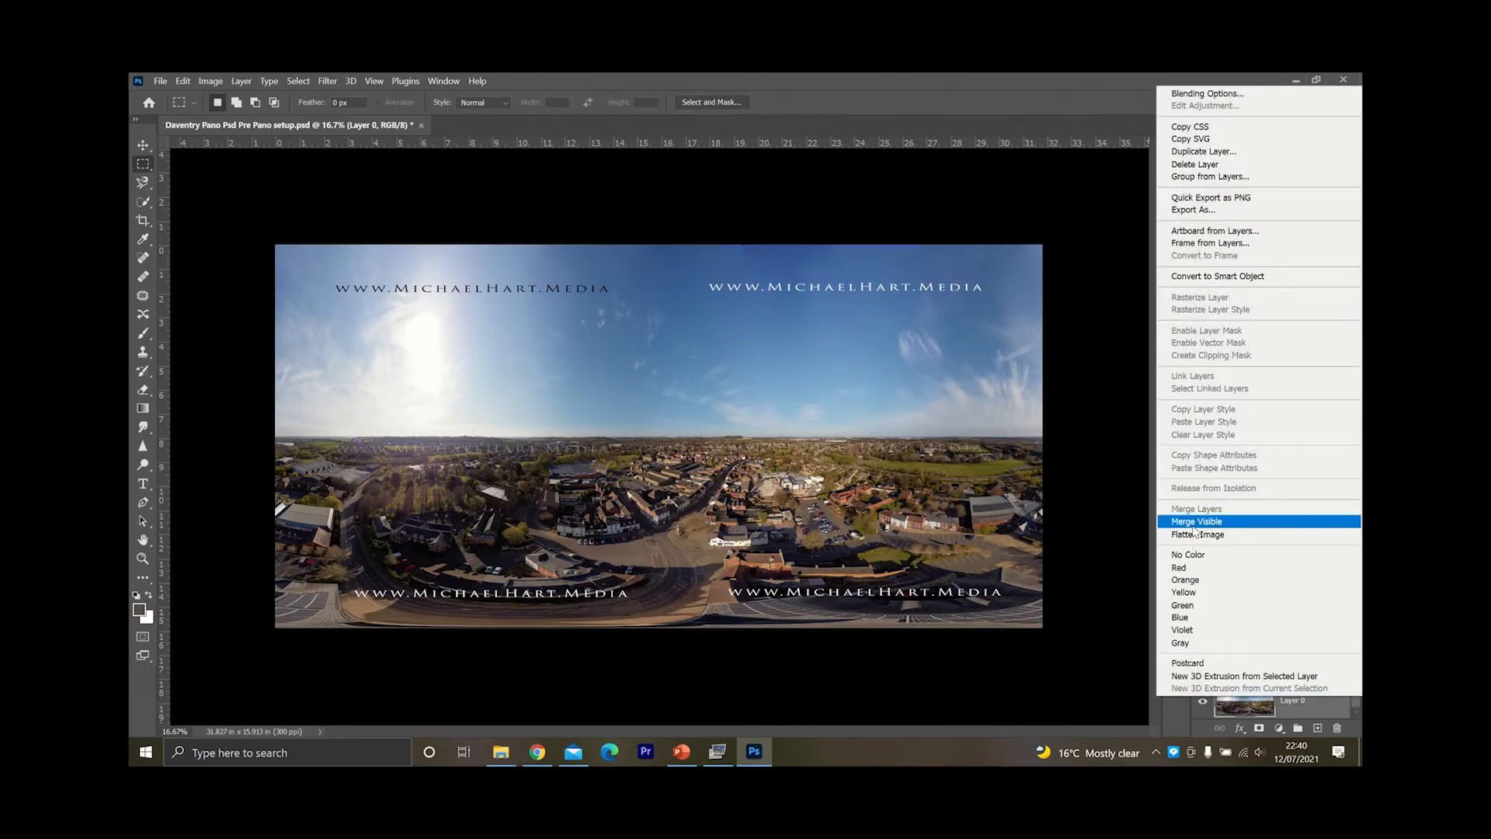
click(1201, 536)
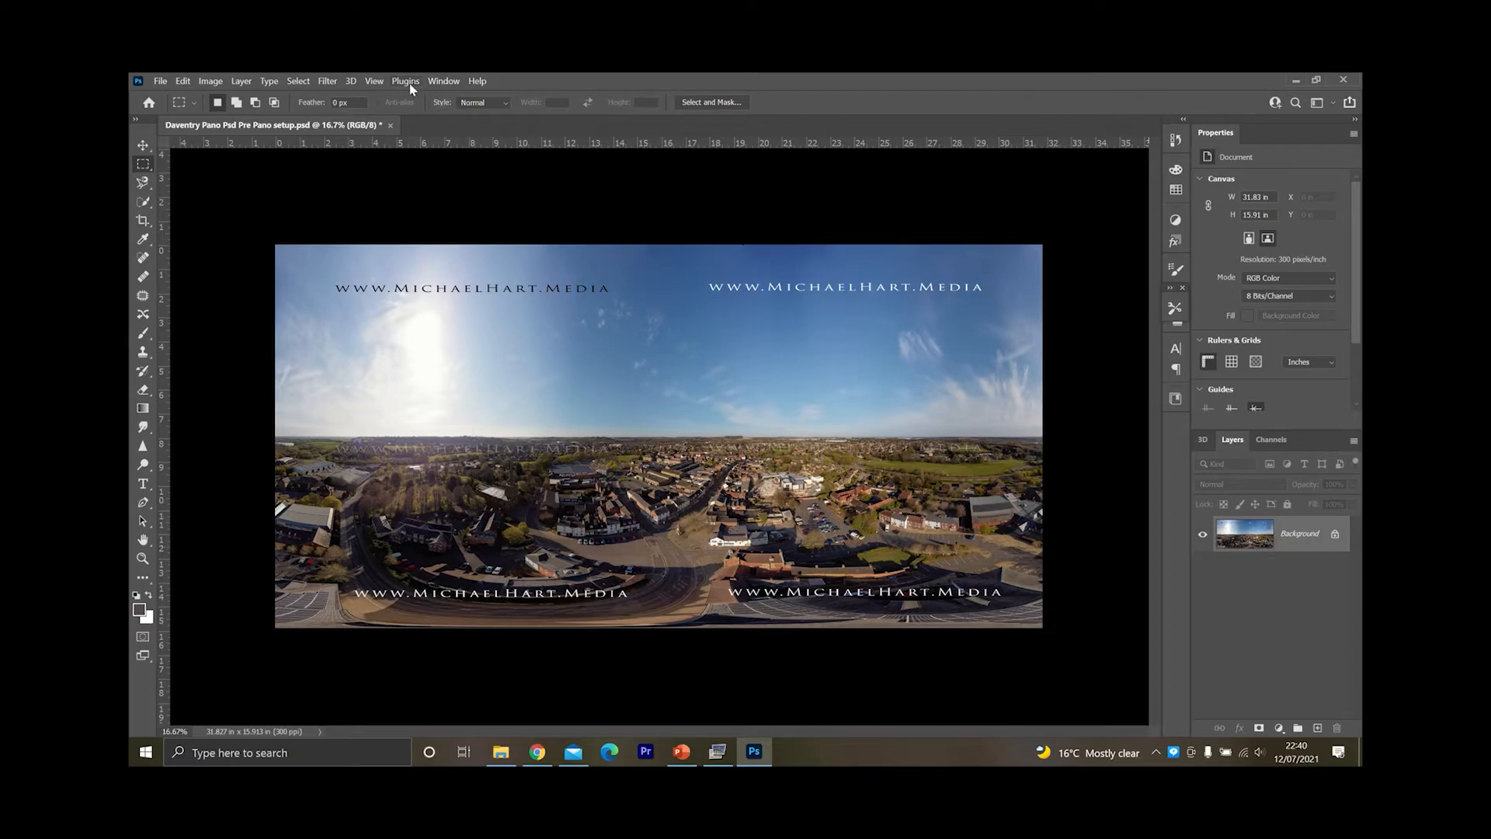
- Create a new spherical panorama layer from the flattened background layer
click(352, 81)
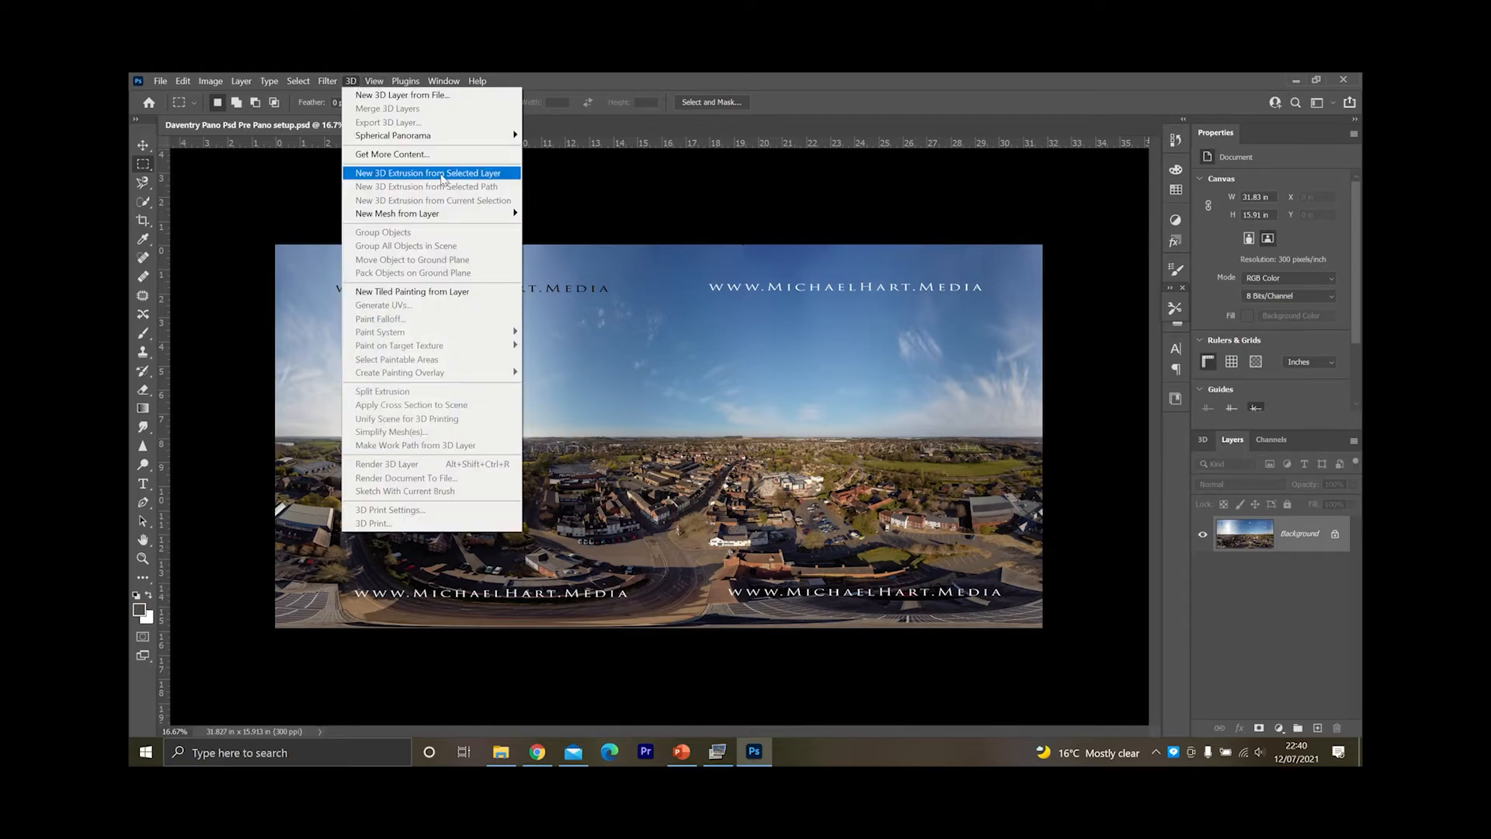
mouse_move(478, 139)
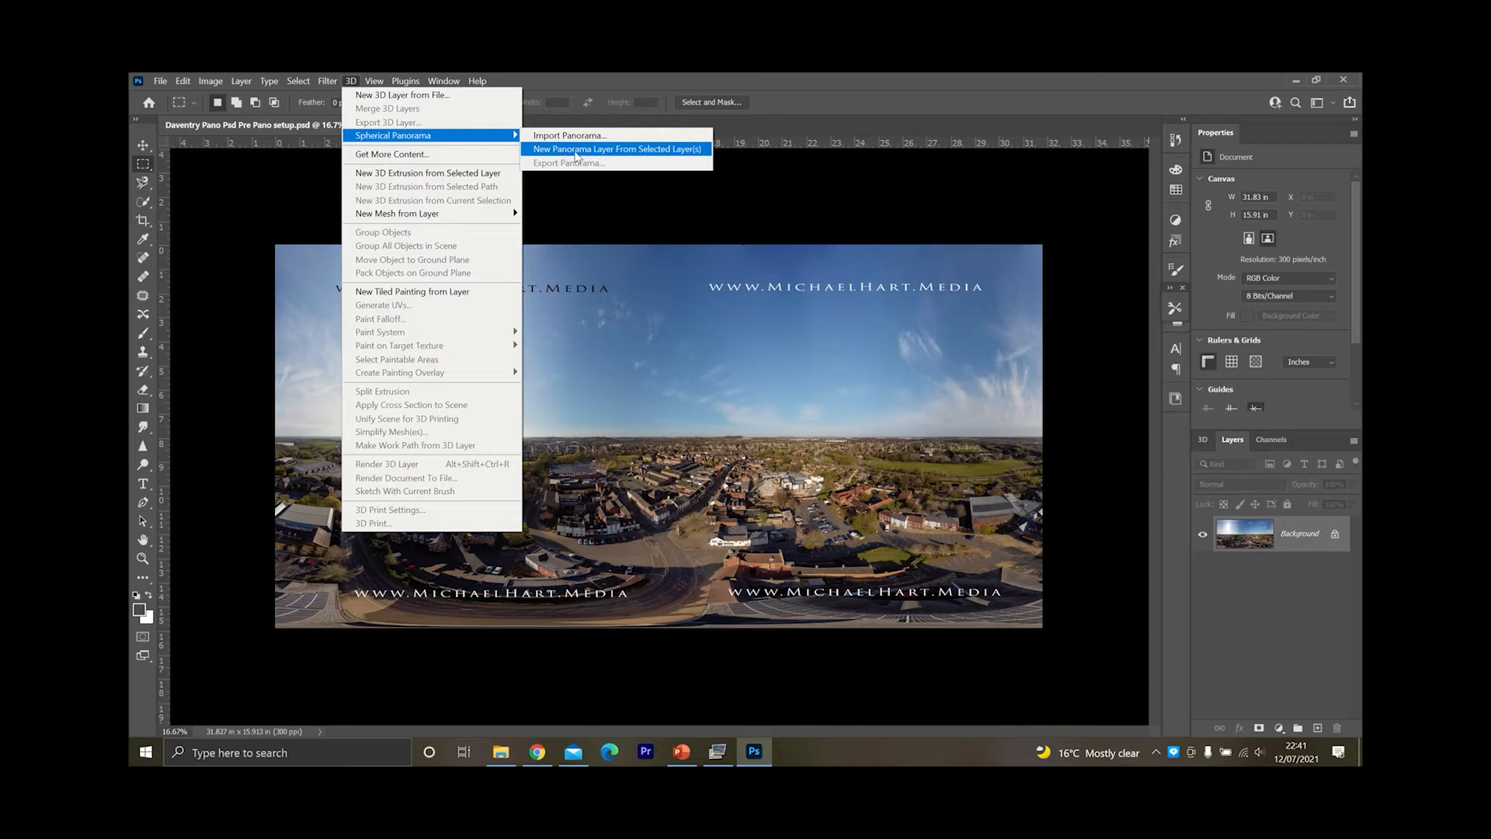
click(606, 150)
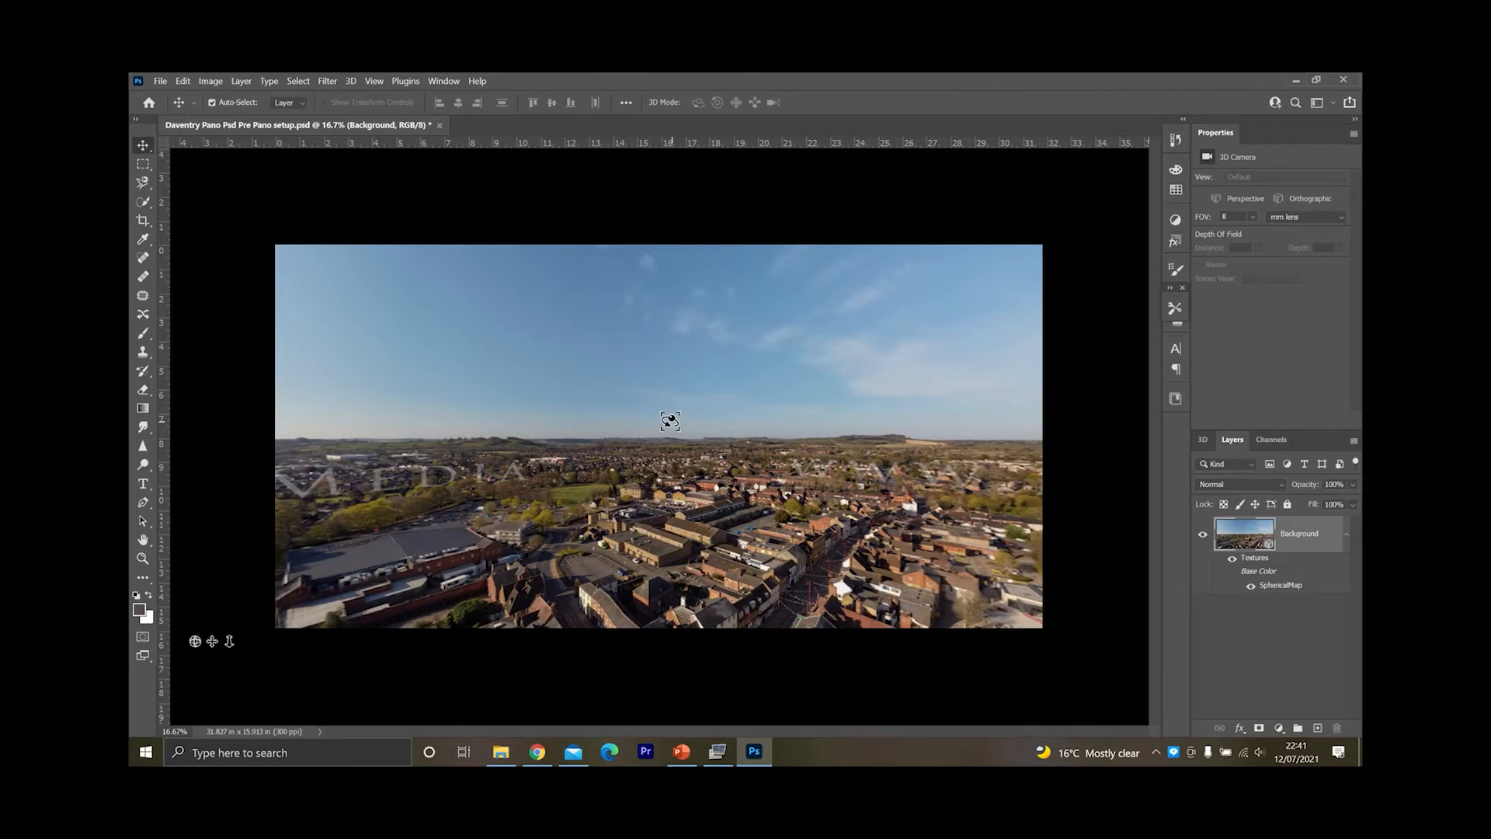
- Look around the spherical panorama to examine the watermarks on the ground, in the sky and along the horizon
drag(673, 419, 852, 561)
drag(817, 565, 716, 577)
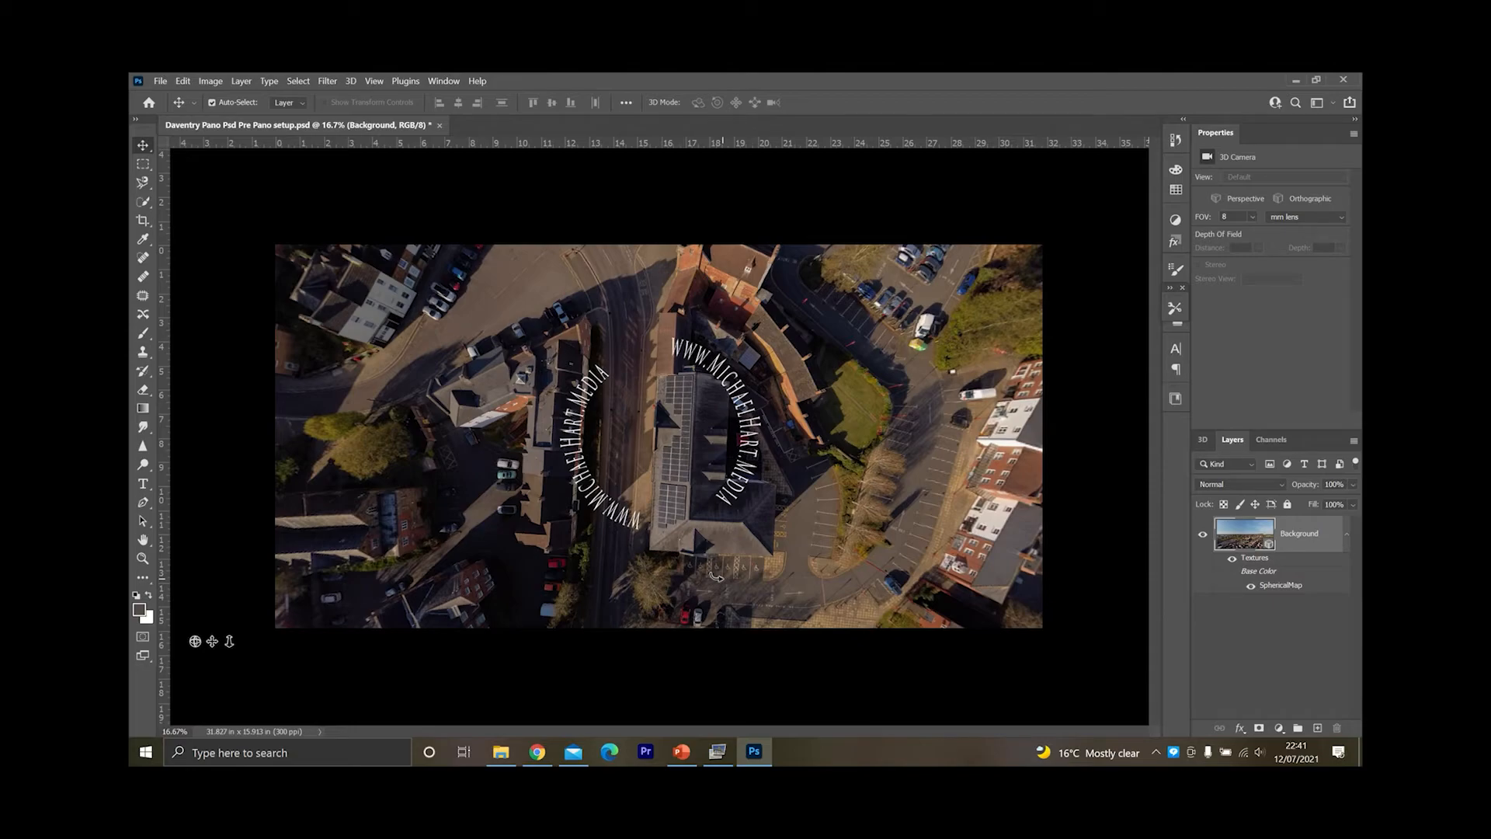
drag(716, 576, 677, 321)
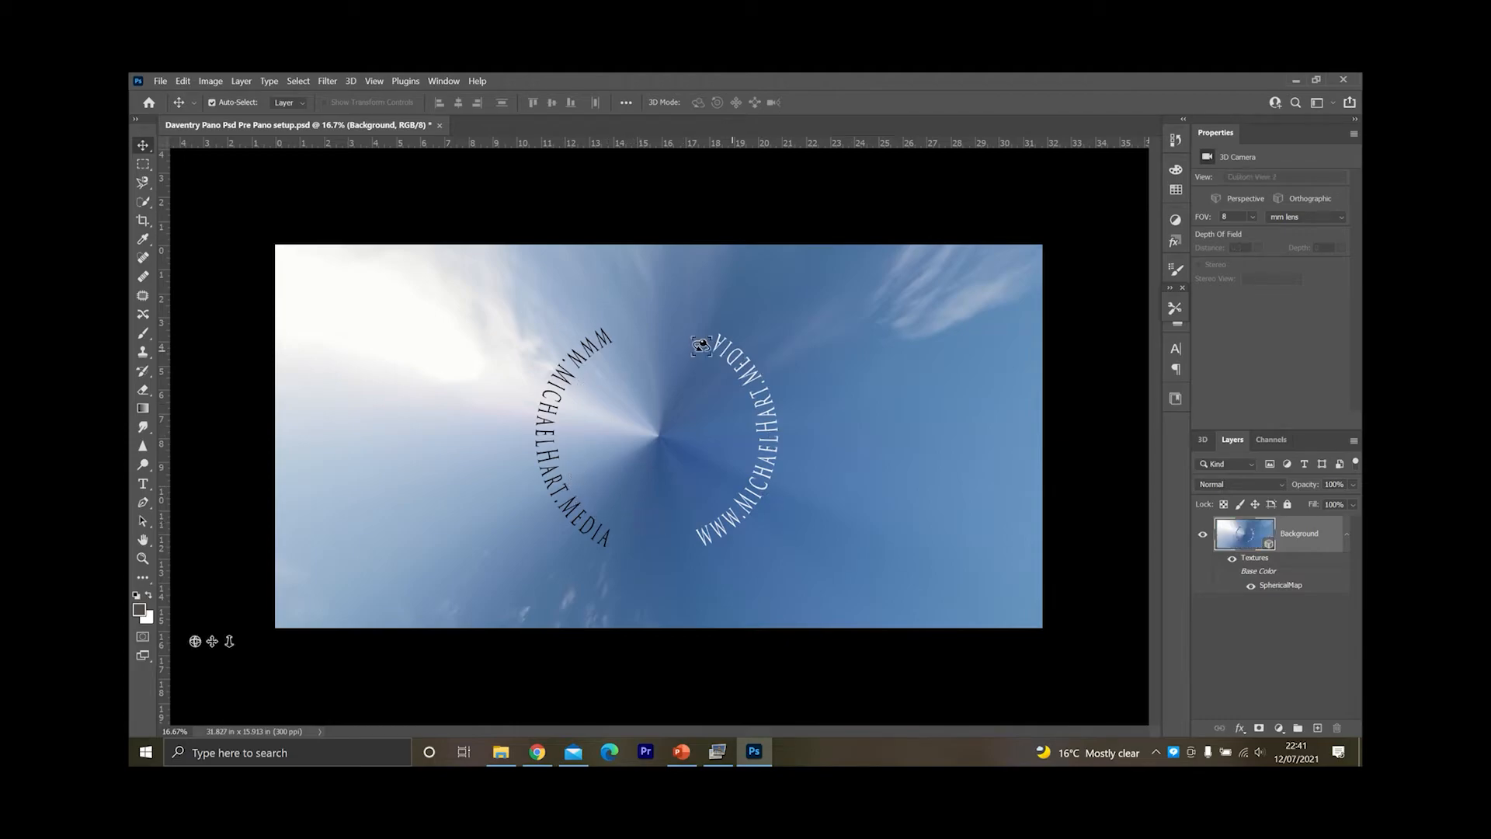
drag(667, 555, 696, 652)
drag(657, 503, 675, 510)
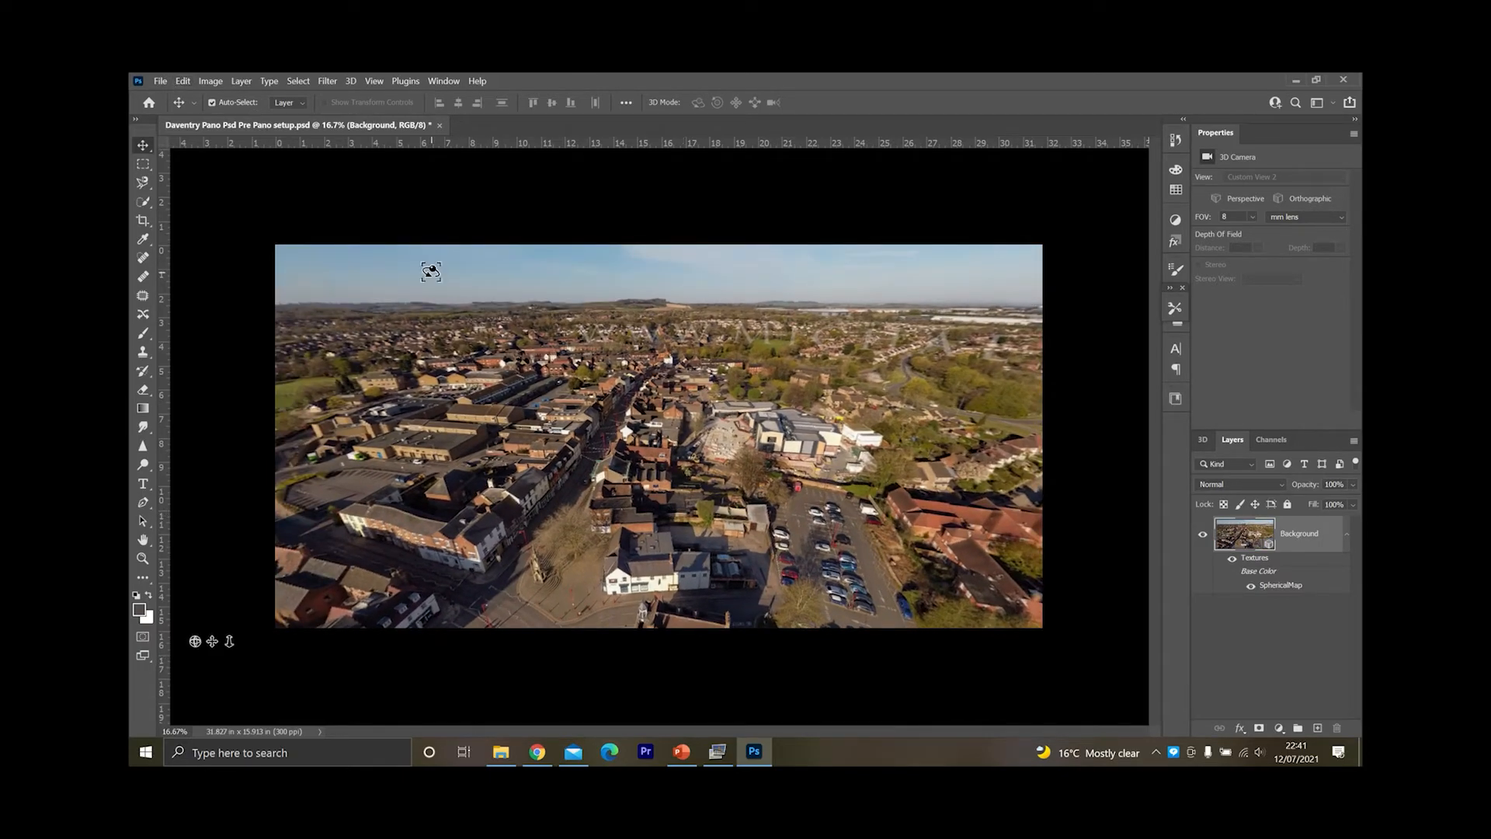
- Start exporting the spherical panorama and choose to save it on the computer rather than to cloud documents
drag(734, 451, 732, 451)
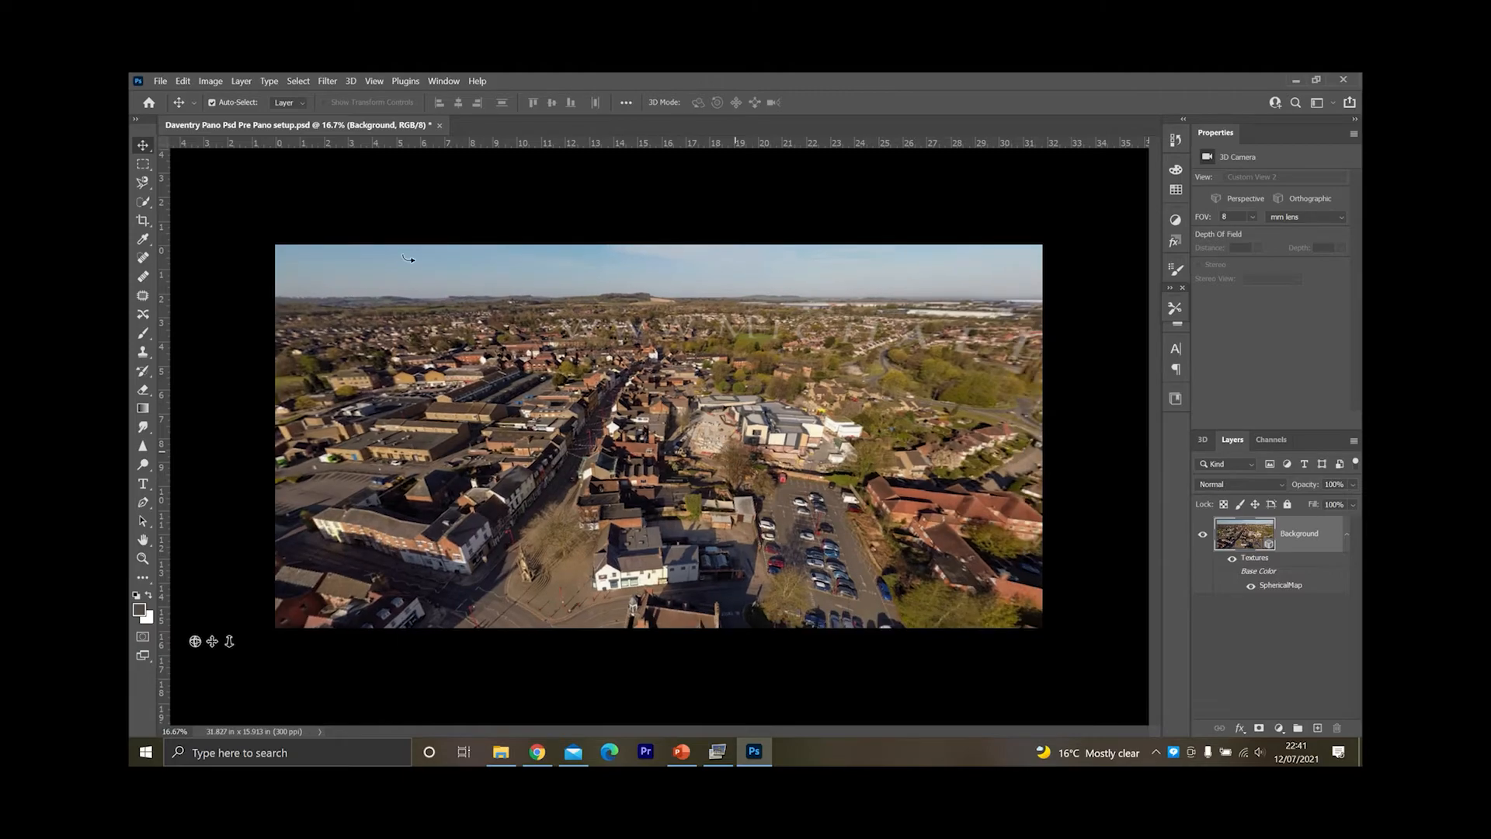
click(351, 82)
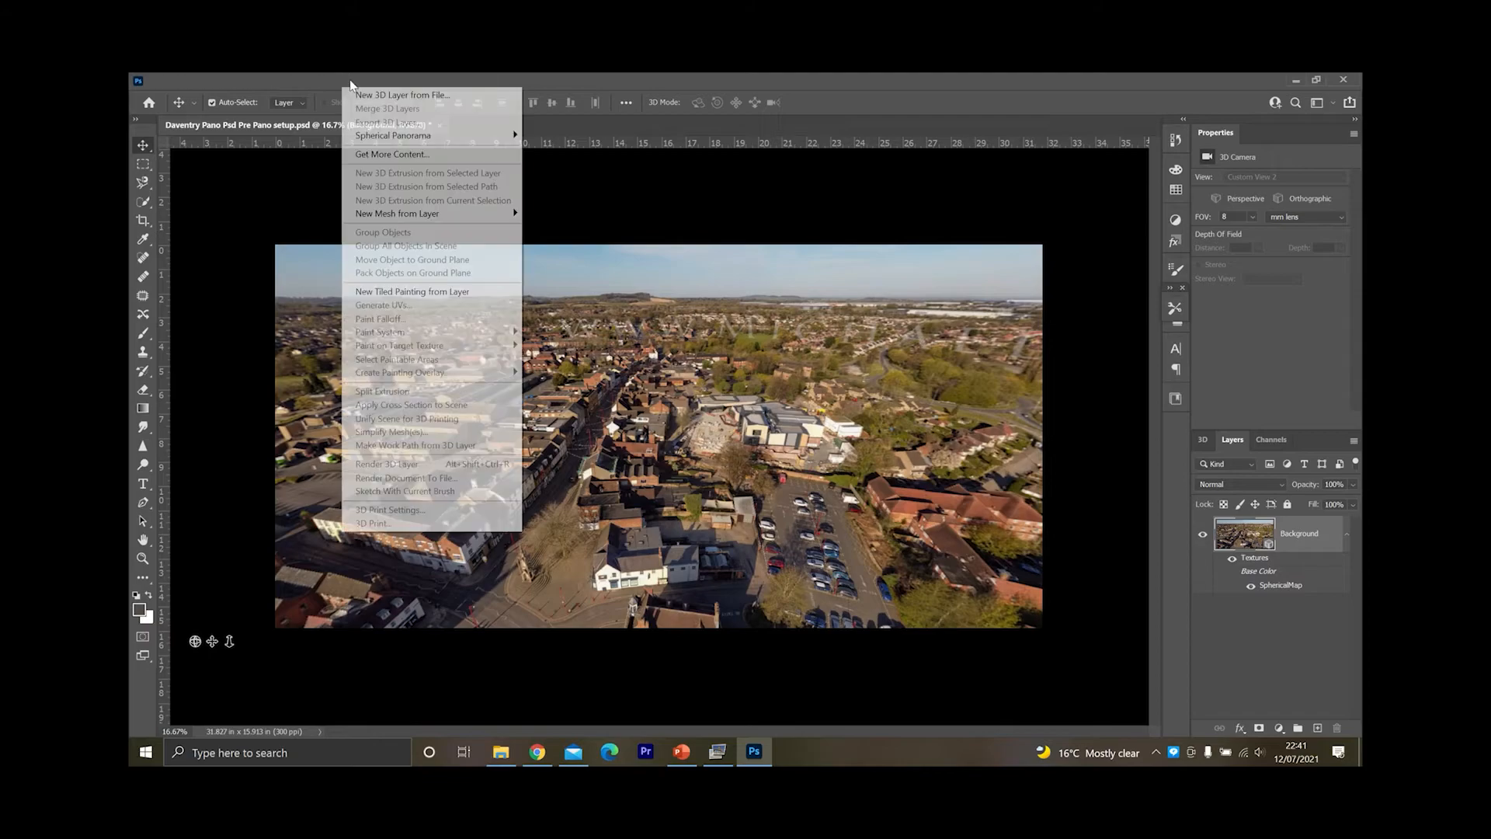
mouse_move(440, 137)
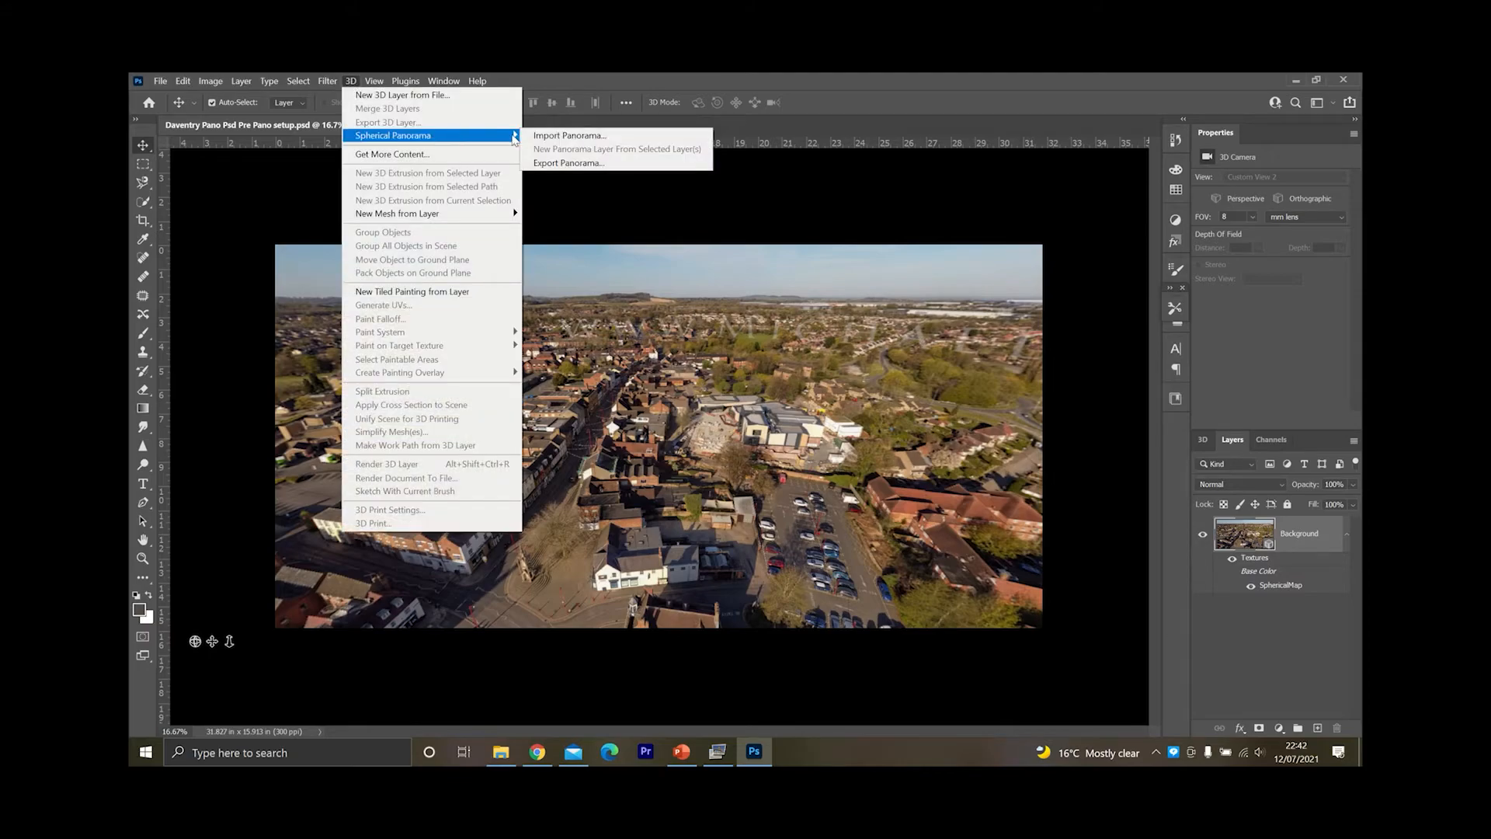
click(617, 166)
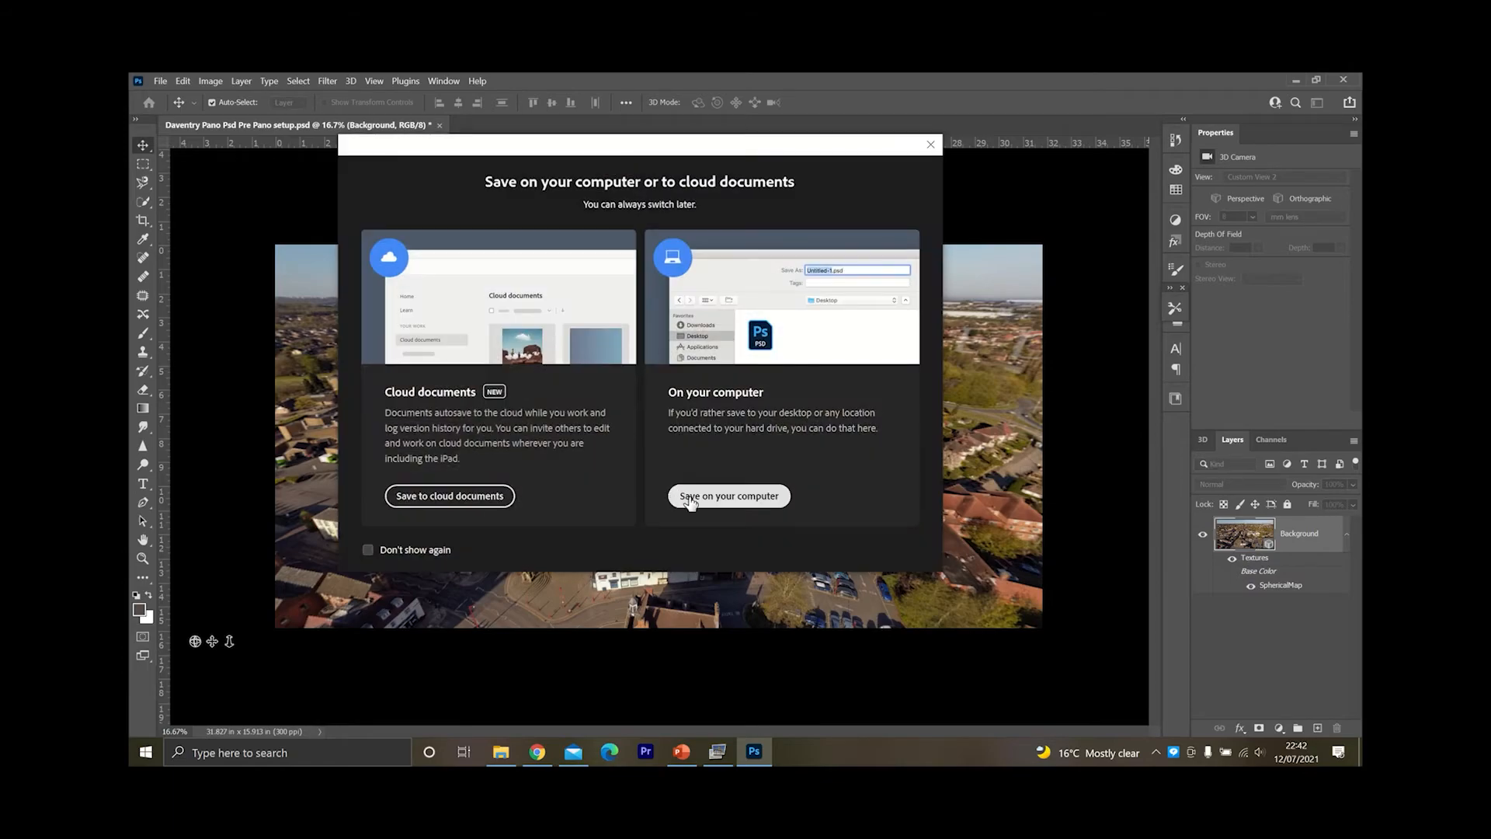
click(728, 496)
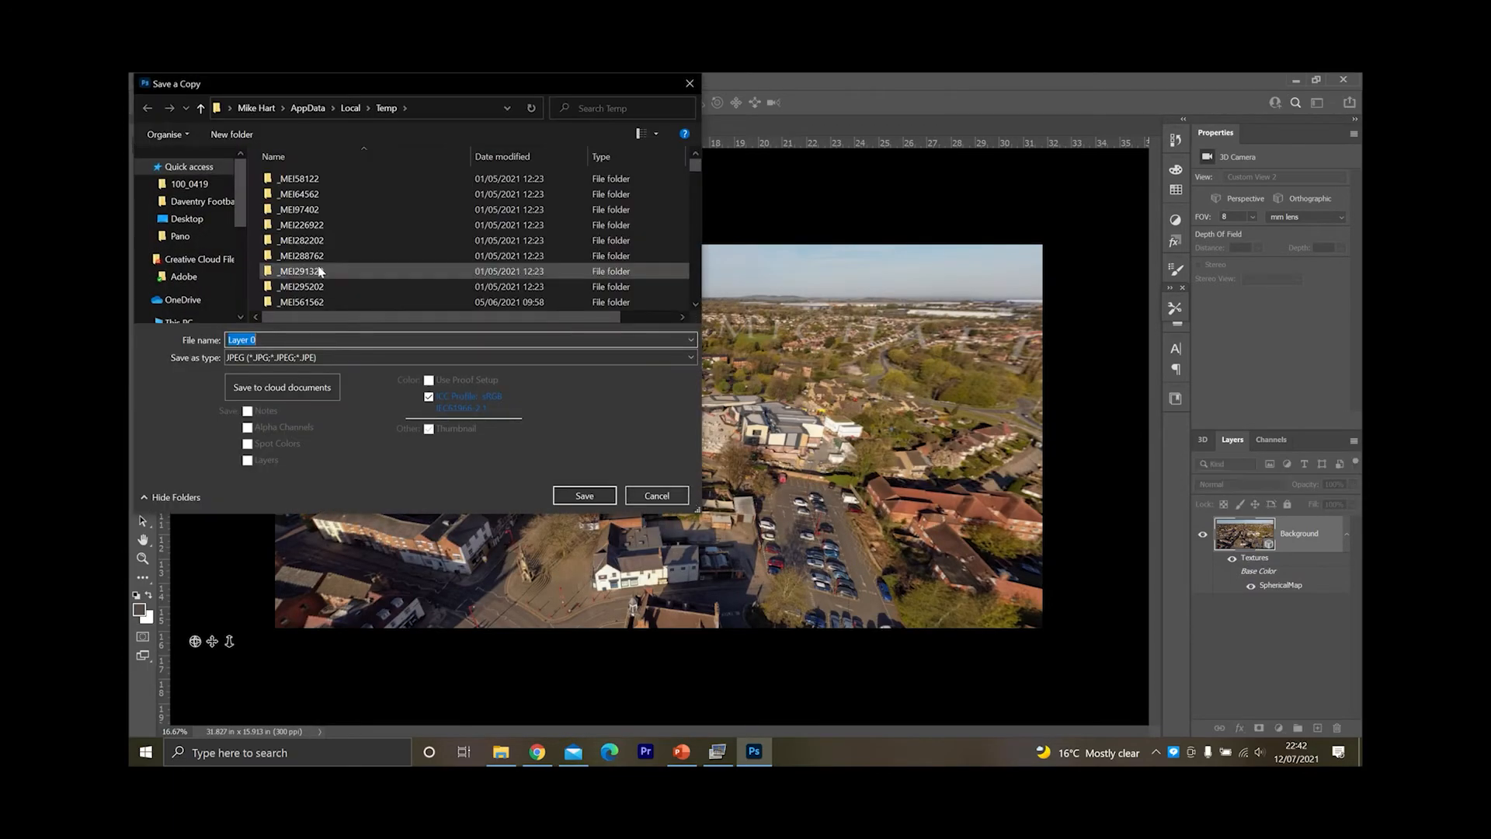
- Save the exported panorama to the Desktop as a JPEG named "Daventry Pano Exported WM"
click(195, 220)
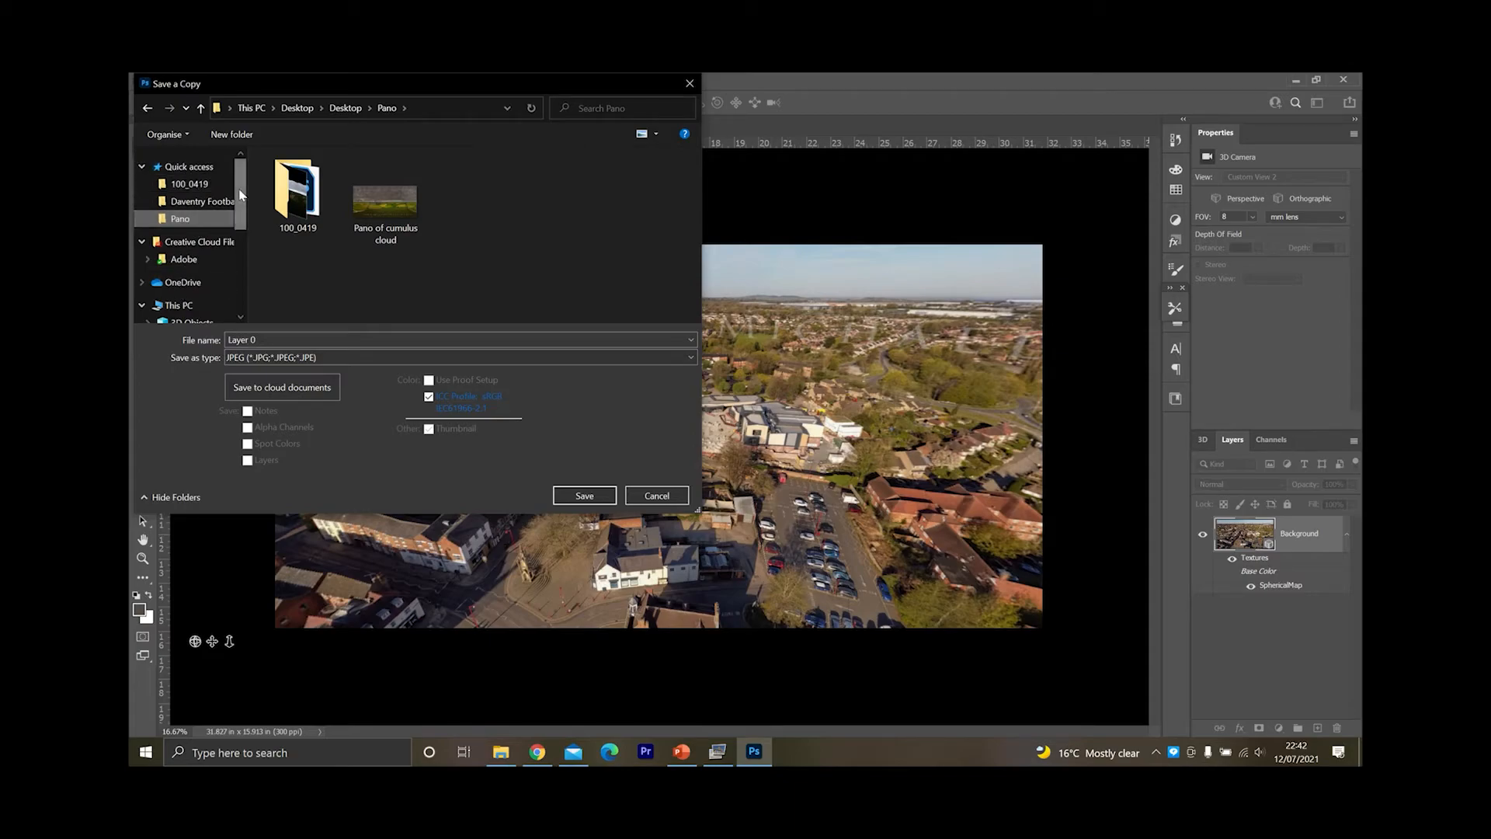
drag(236, 183, 236, 218)
click(199, 266)
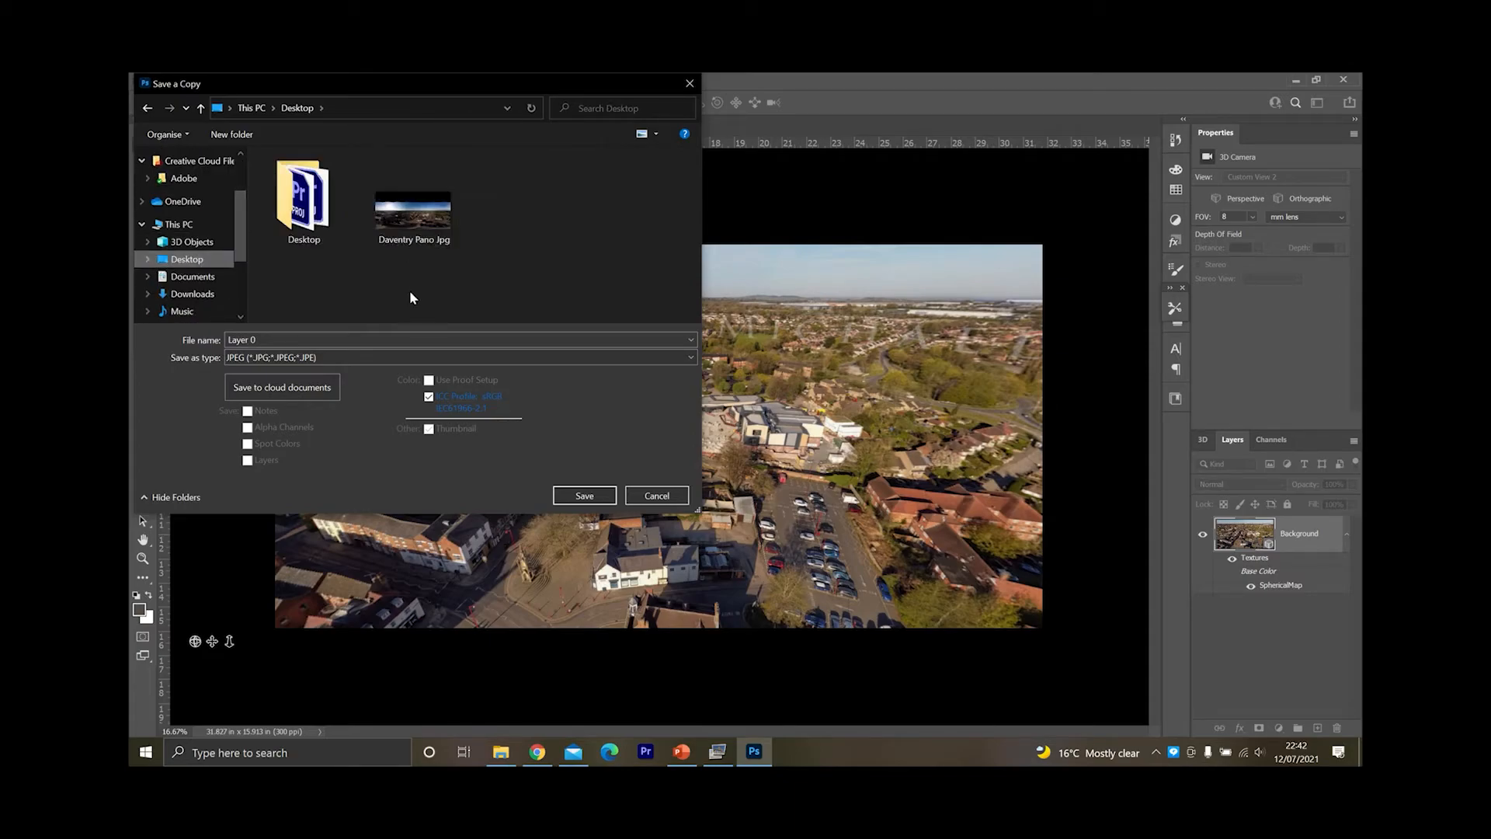
click(408, 214)
click(327, 339)
key(BackSpace)
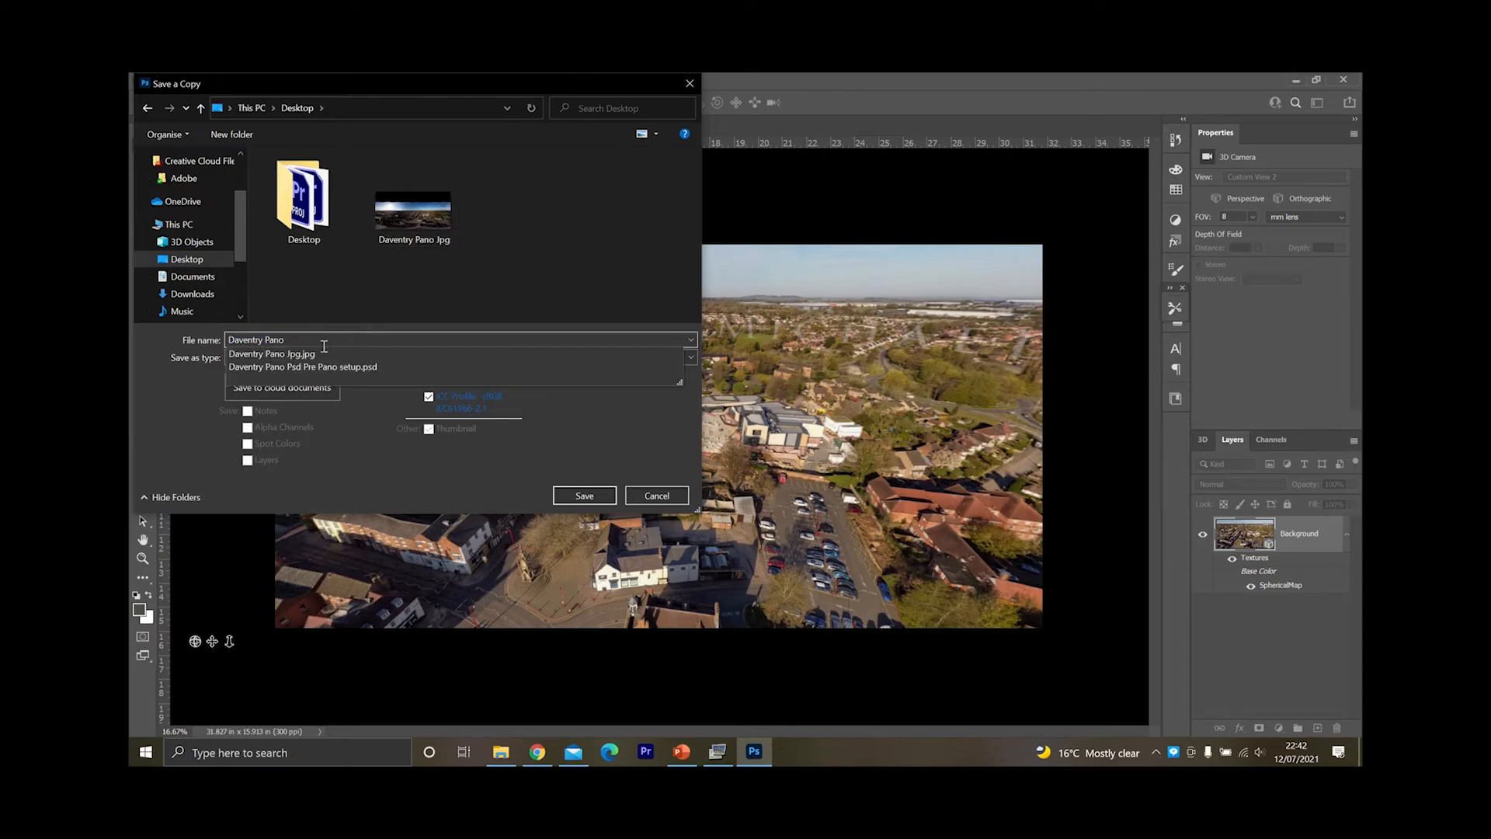
text(Exported)
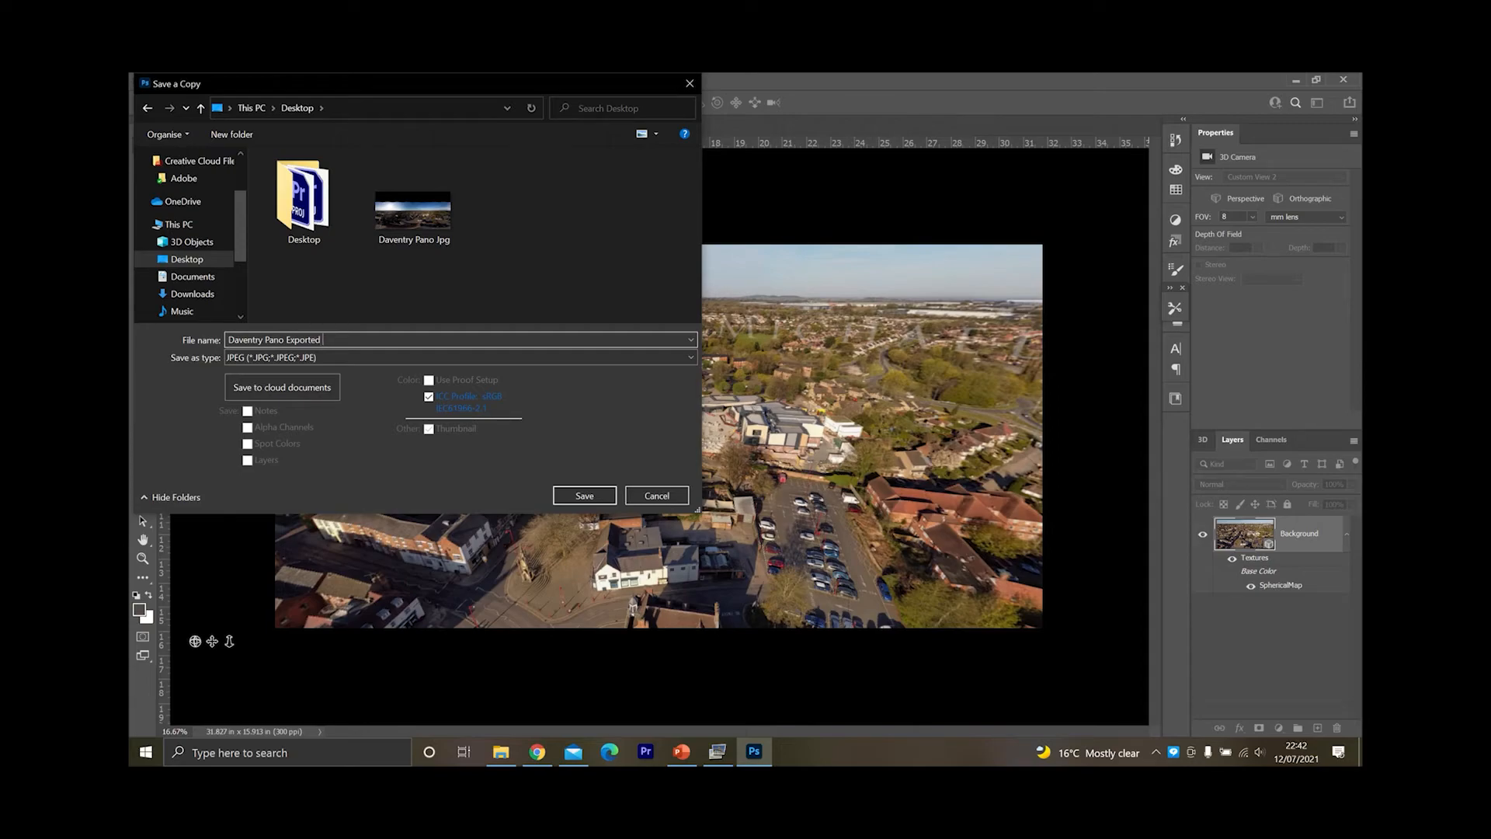
text( WM)
click(585, 497)
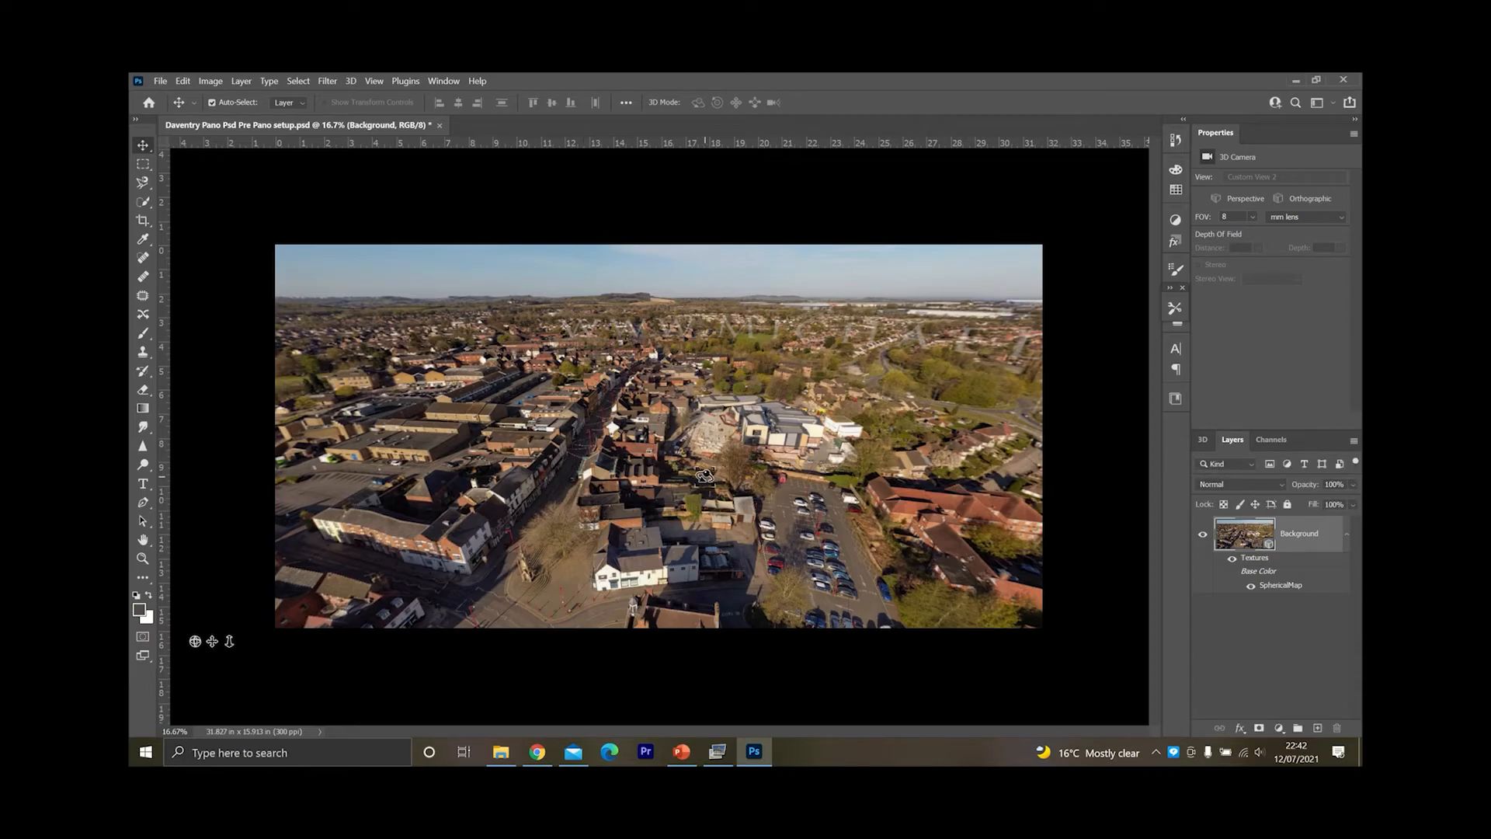
- Open the exported panorama JPEG from the desktop, inspect its watermarks up close and close the photo viewer
click(1296, 81)
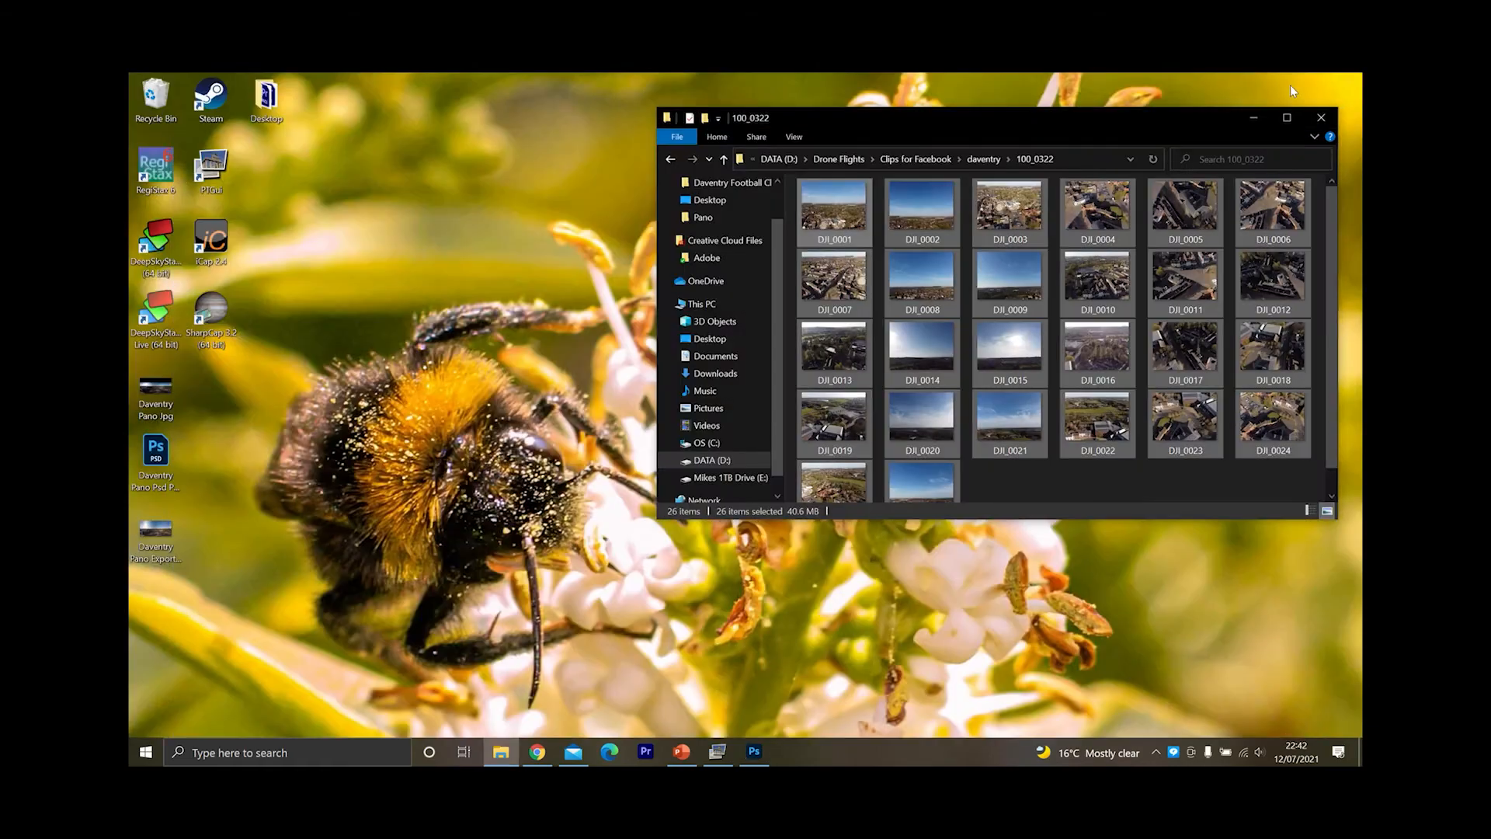
double_click(172, 537)
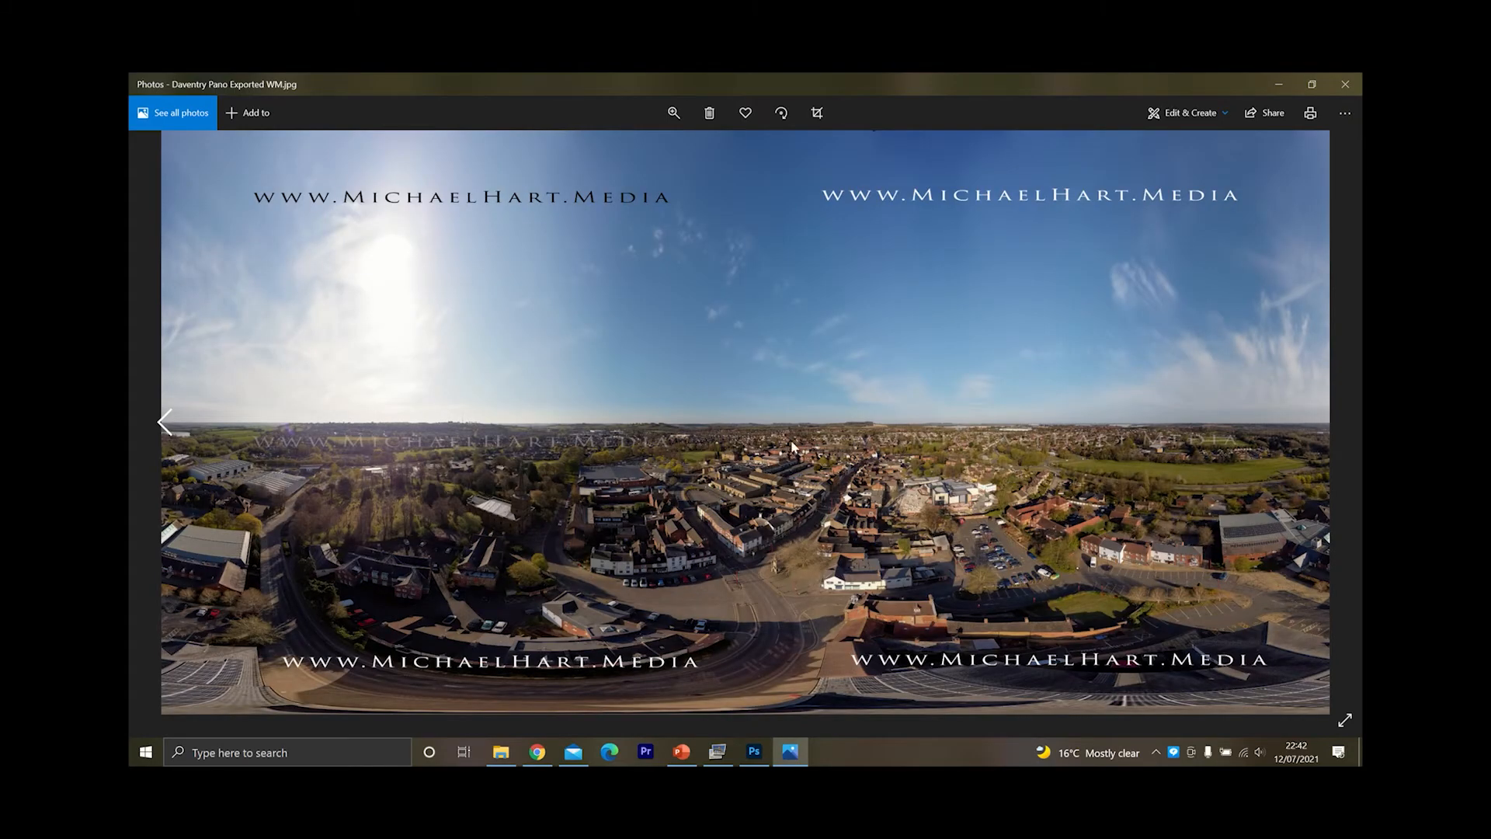
scroll(579, 440, up, 2)
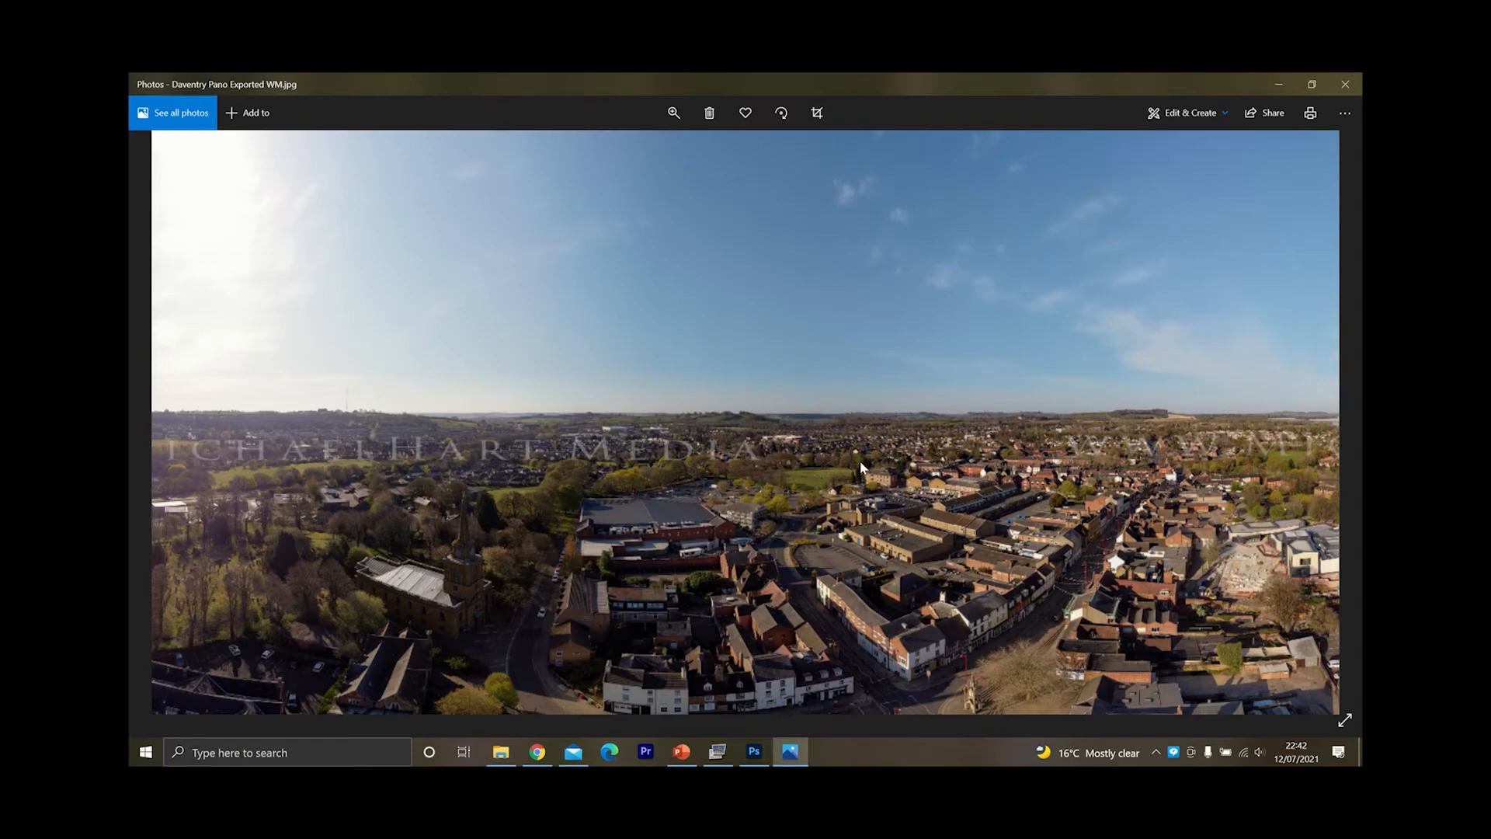
scroll(814, 459, down, 2)
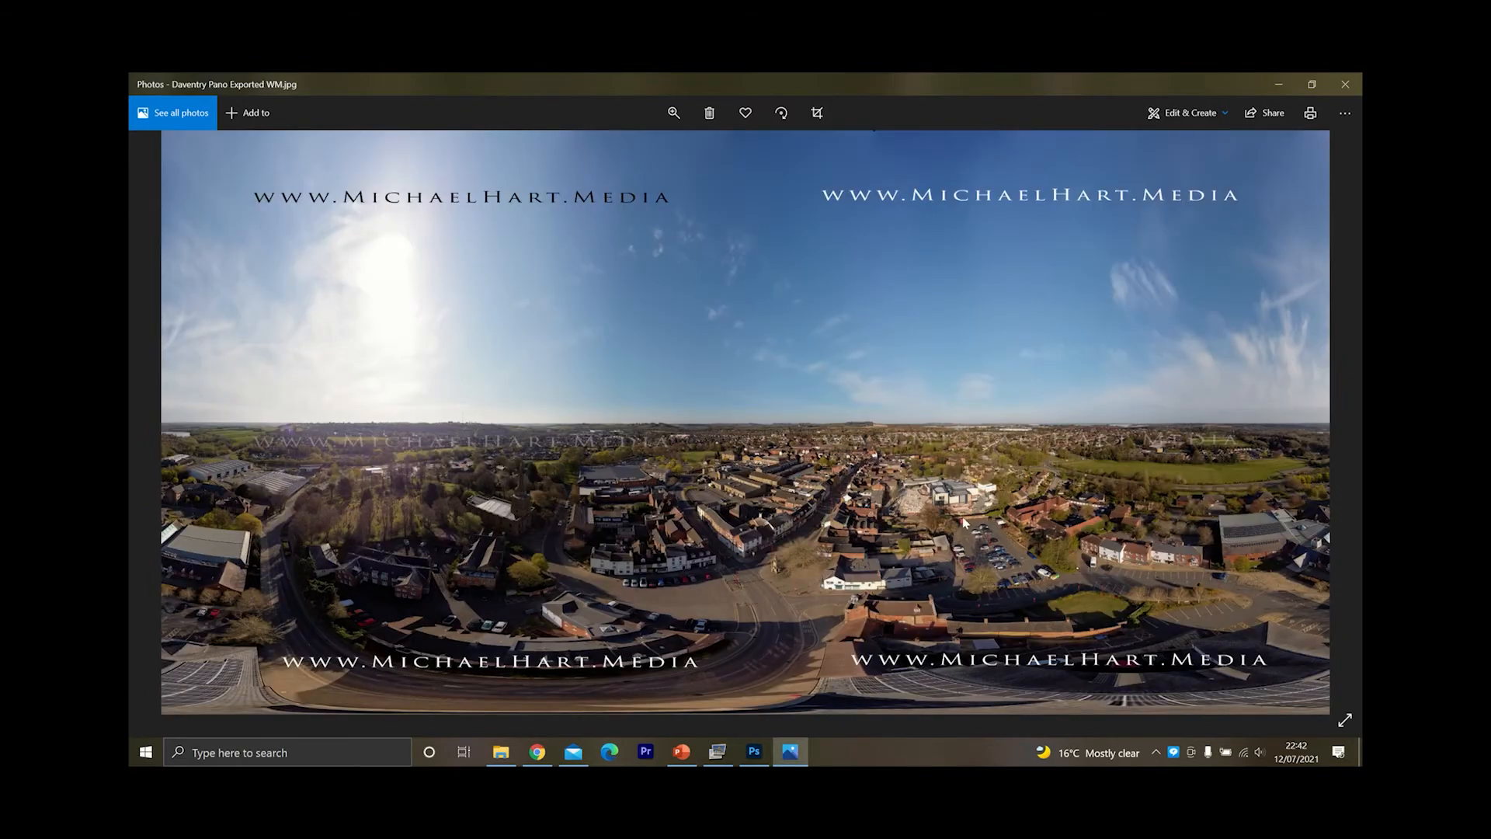
click(1347, 87)
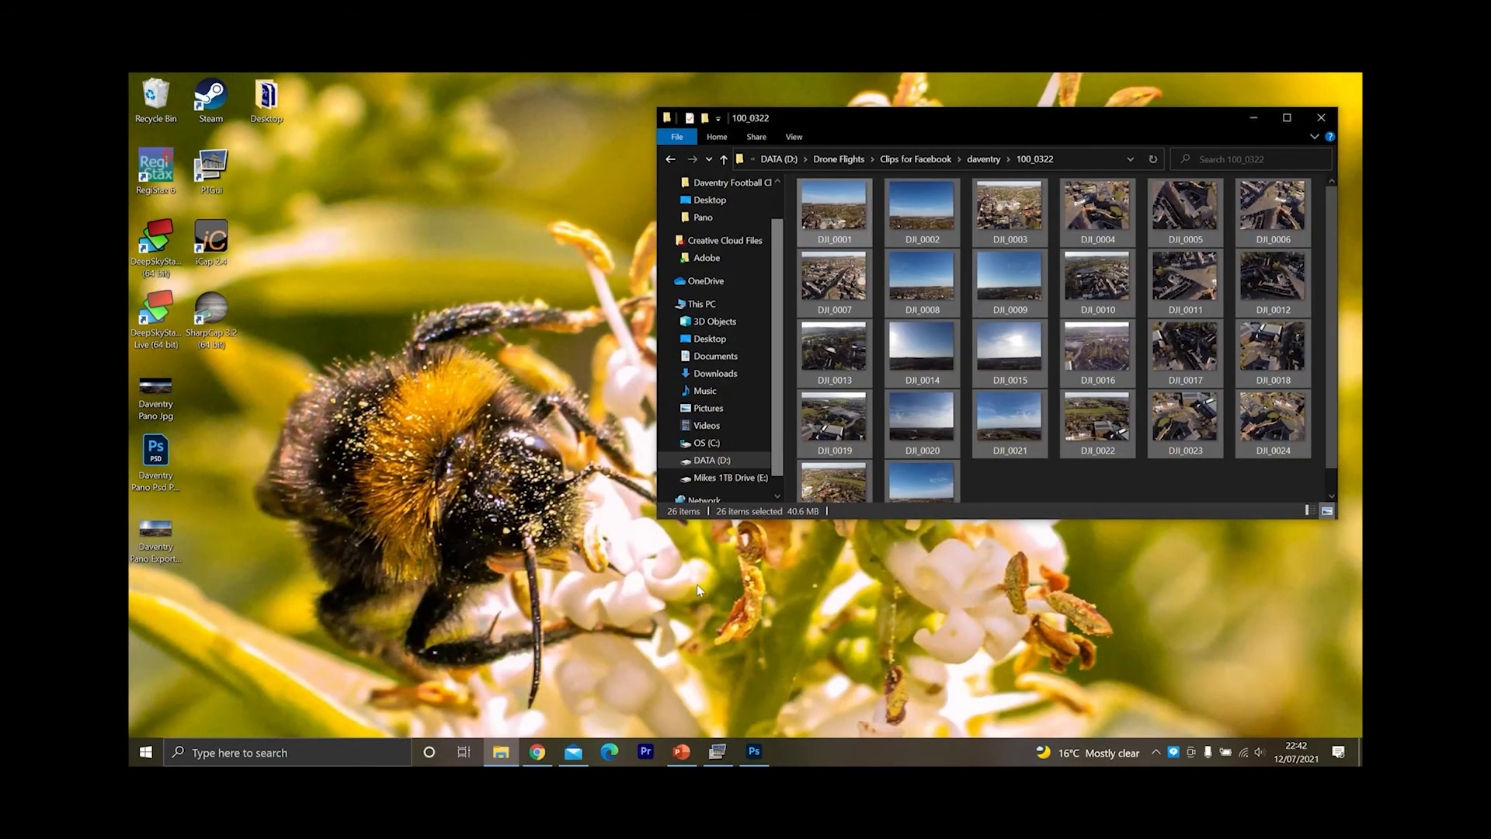
- Switch to the Facebook business page in Chrome, open its draft post and remove the attached panorama photo
click(536, 752)
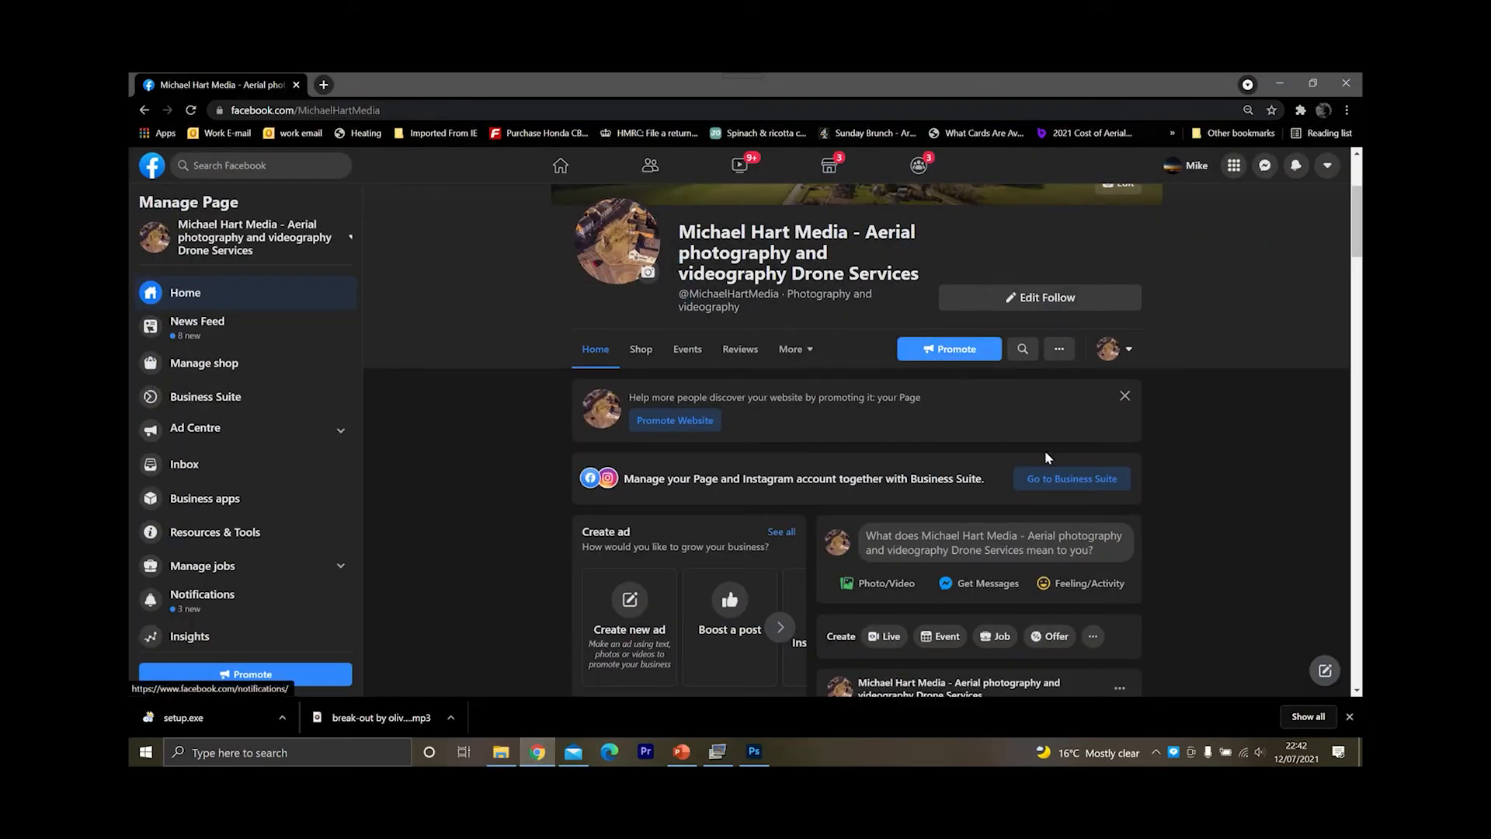
click(947, 541)
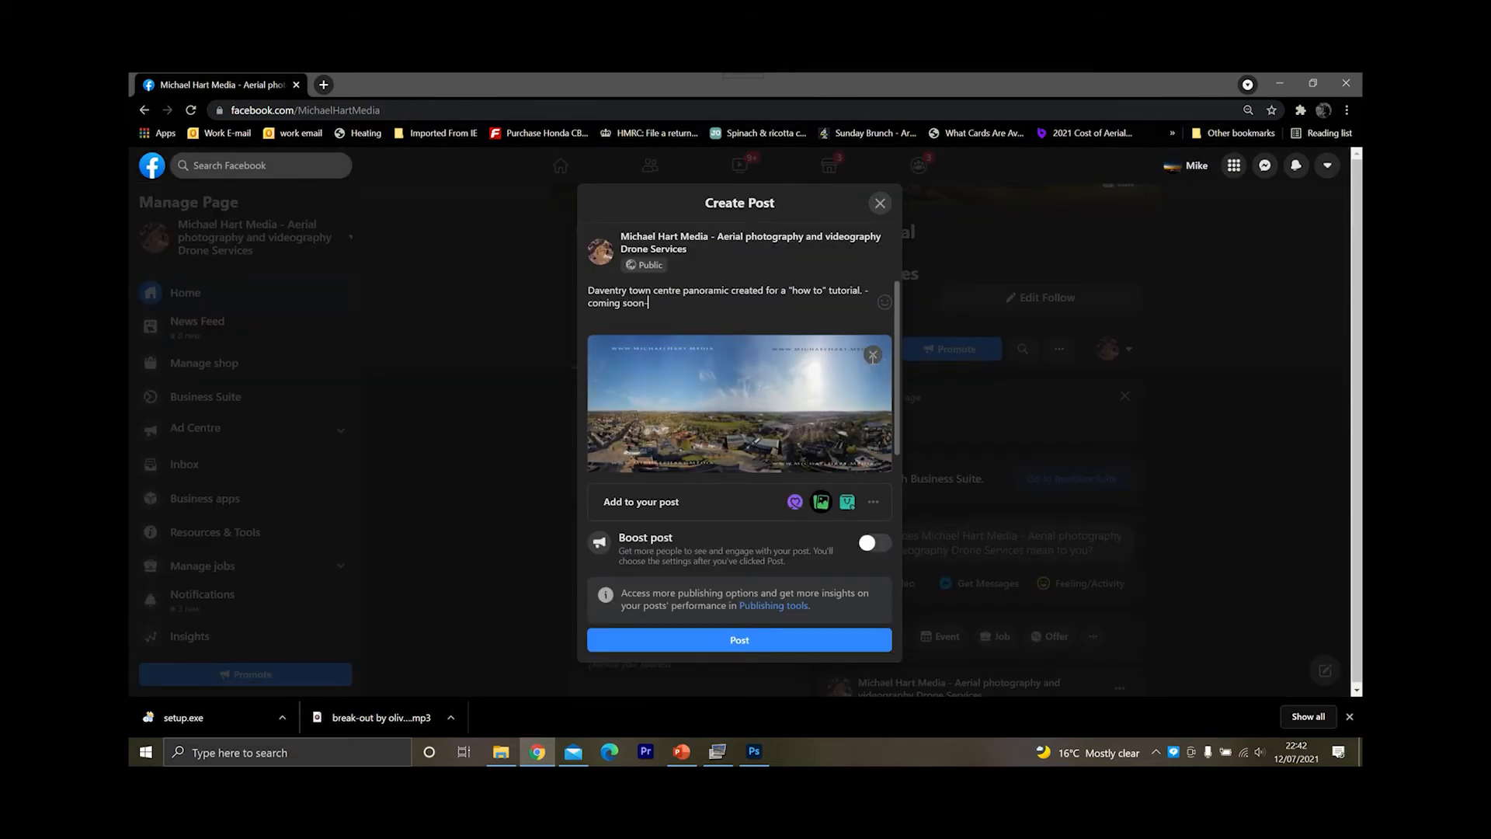
click(873, 355)
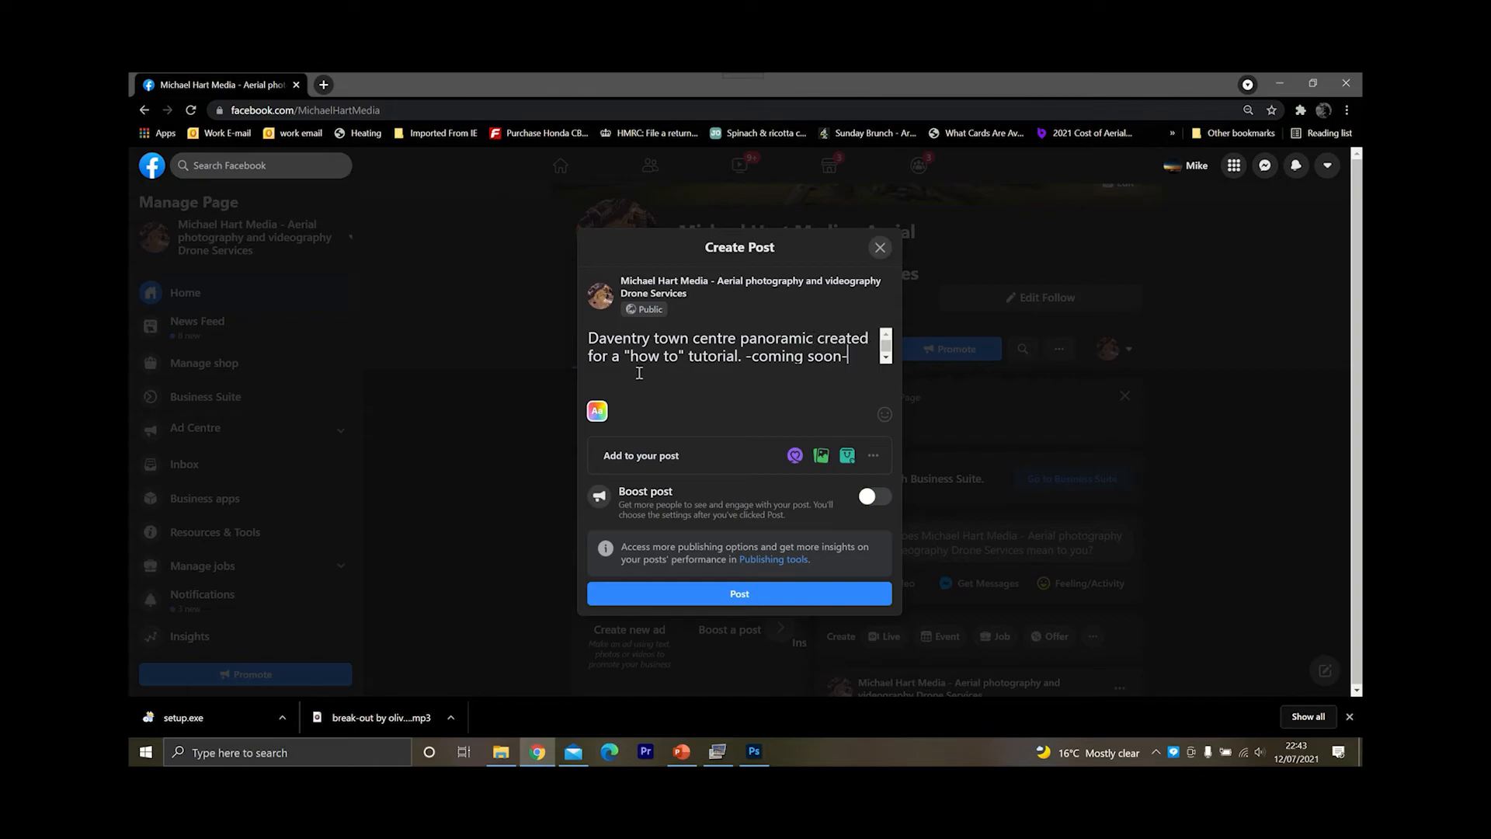
- Add "Video" before "coming soon" in the post text and put "-Video coming soon-" on its own line
click(752, 356)
text(Video)
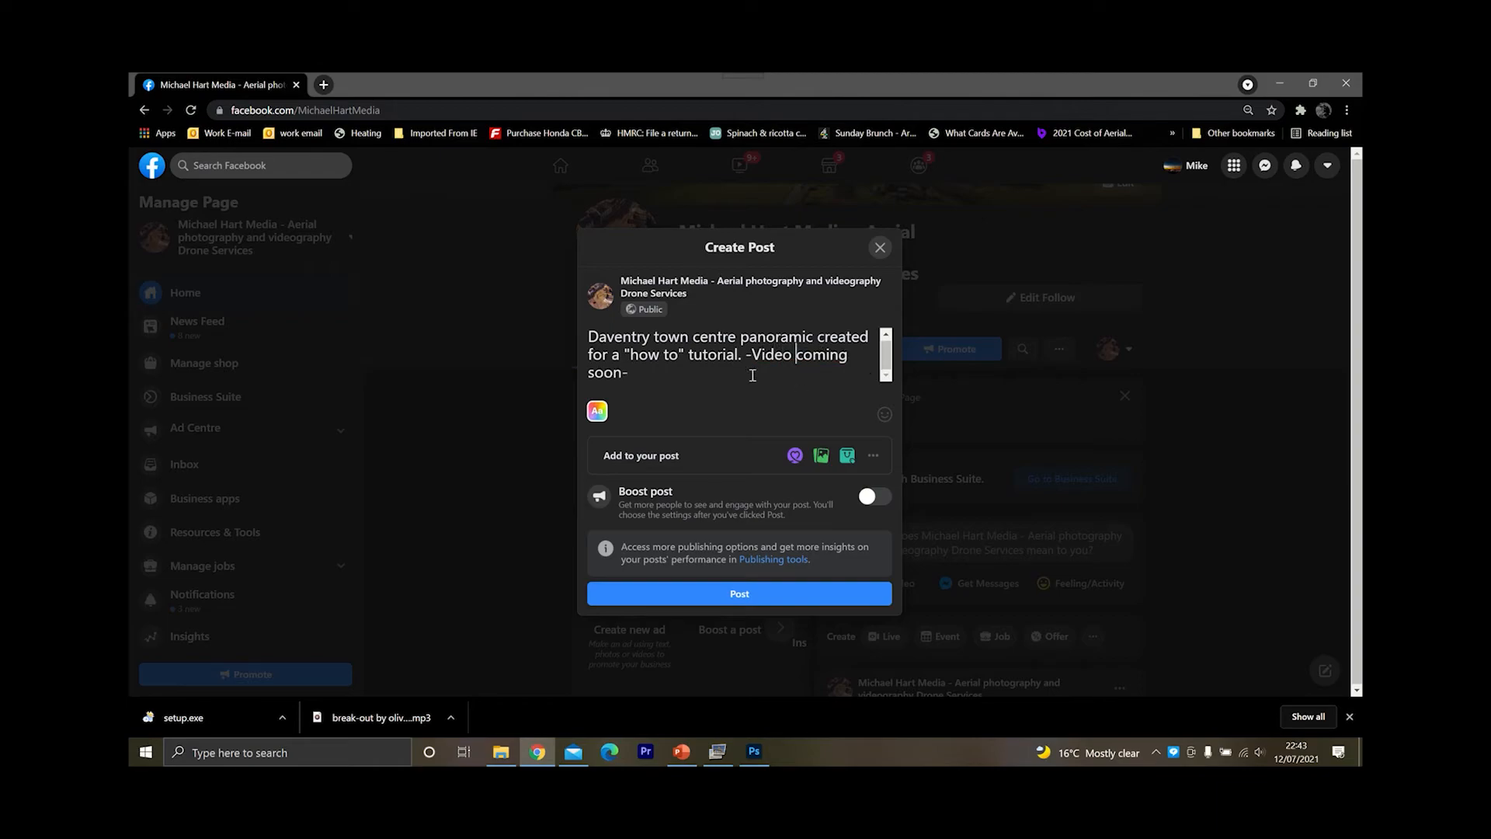
key(Return)
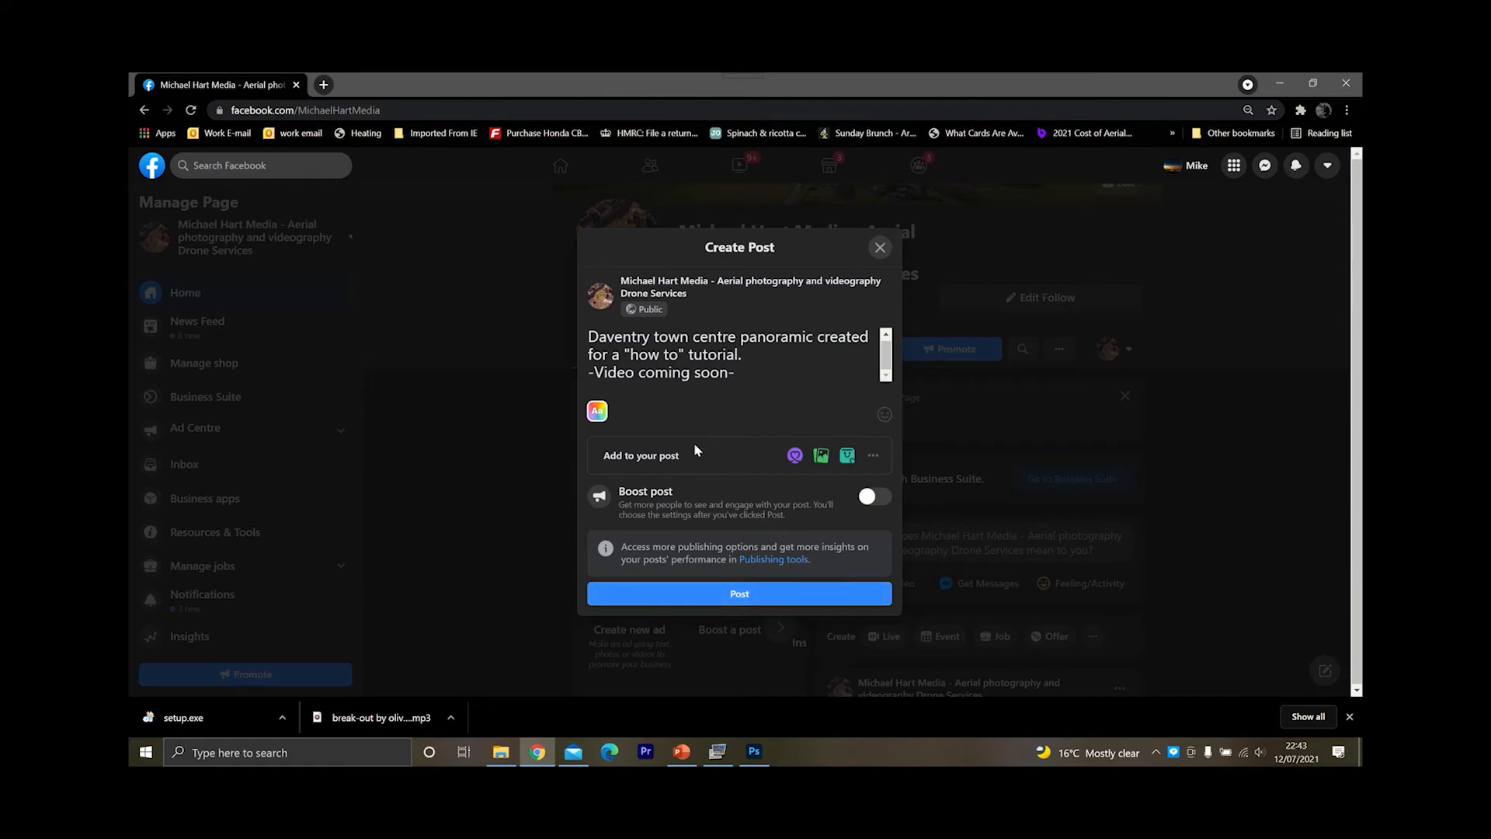
- Attach the exported WM panorama JPEG from the Desktop to the post and publish it
click(821, 456)
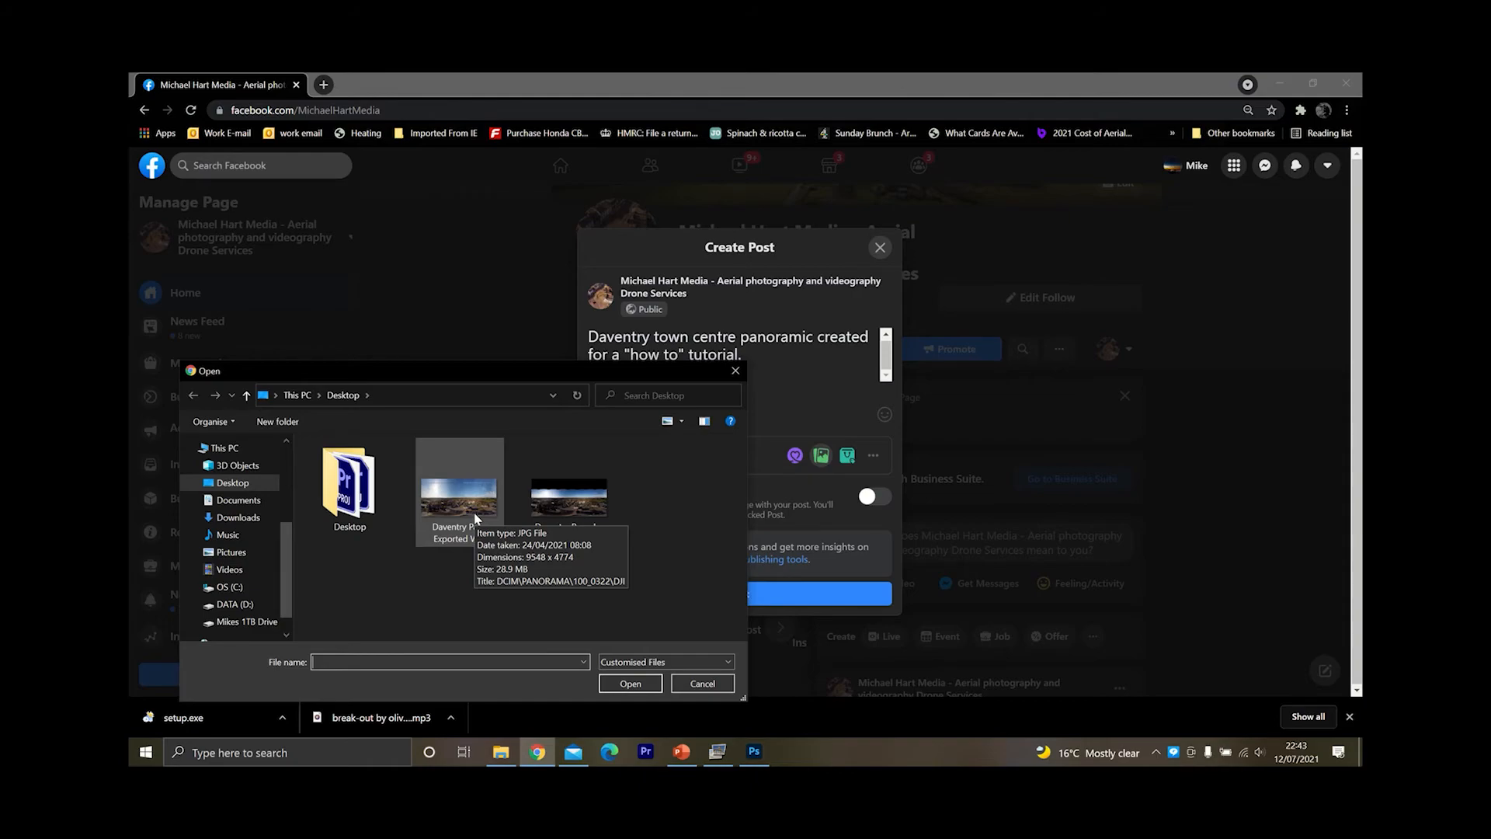
double_click(476, 519)
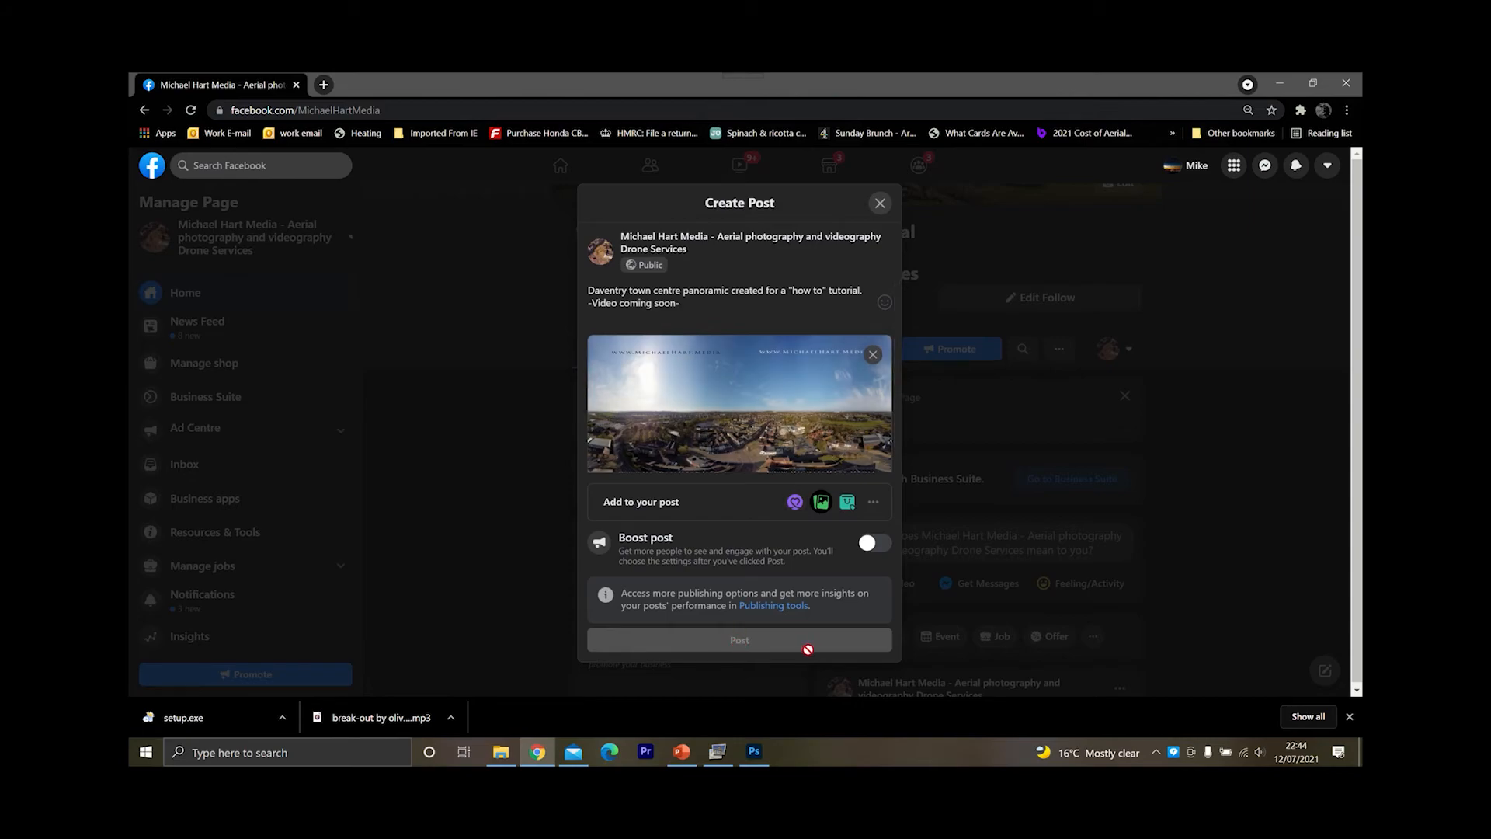
mouse_move(739, 444)
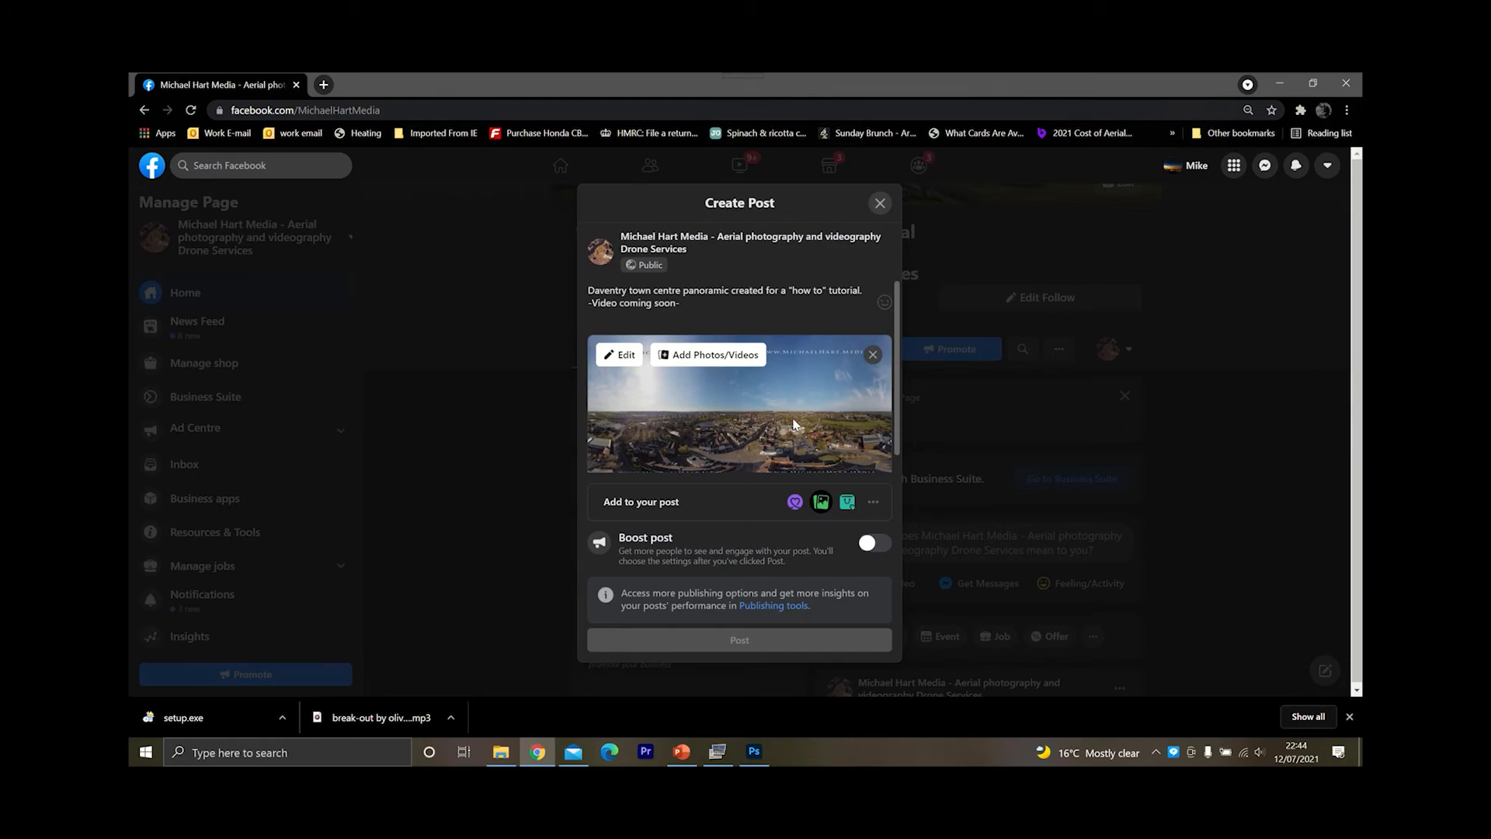
scroll(898, 420, down, 1)
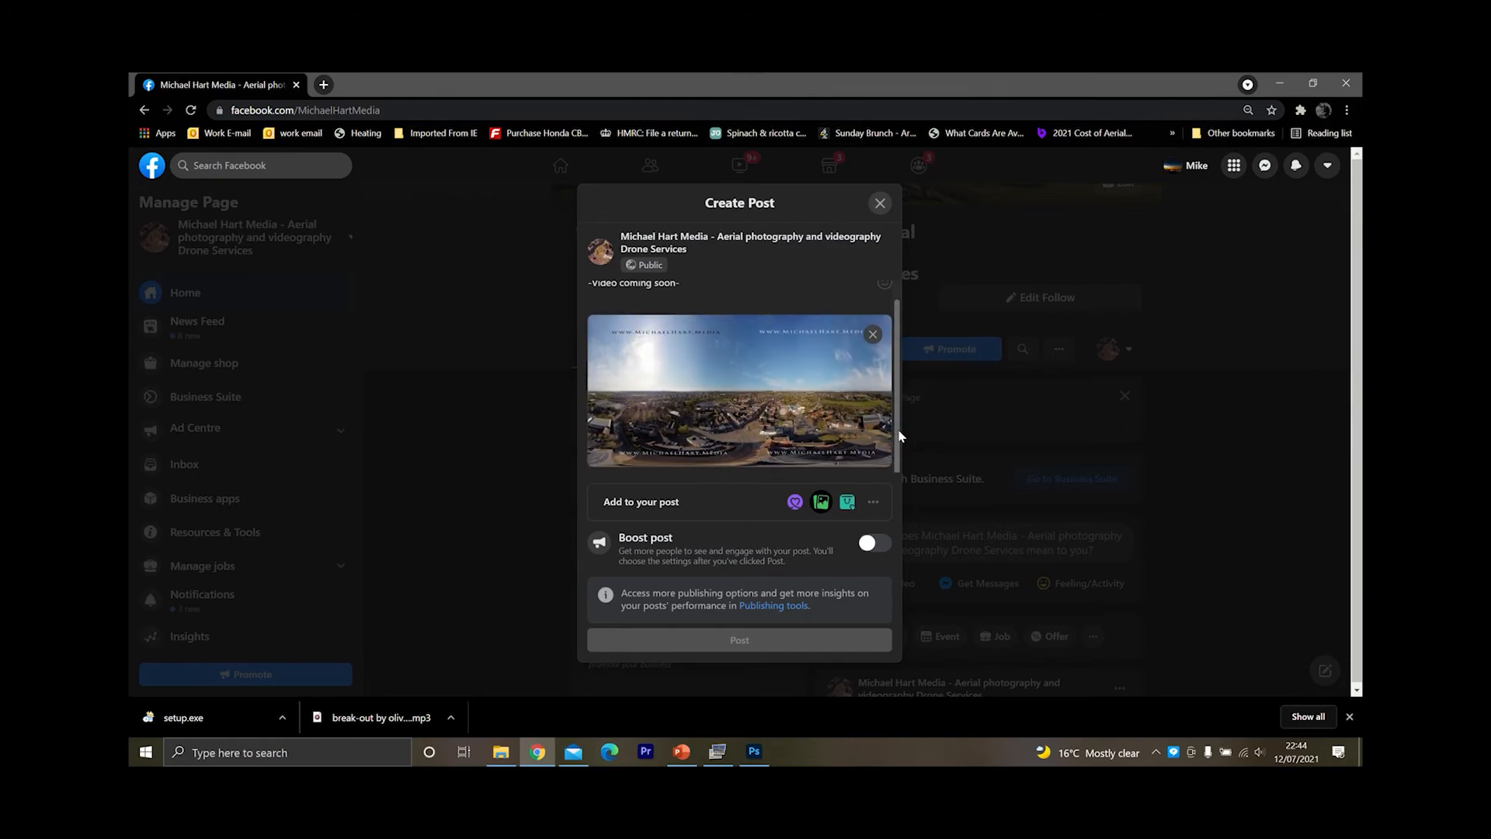
scroll(900, 435, up, 1)
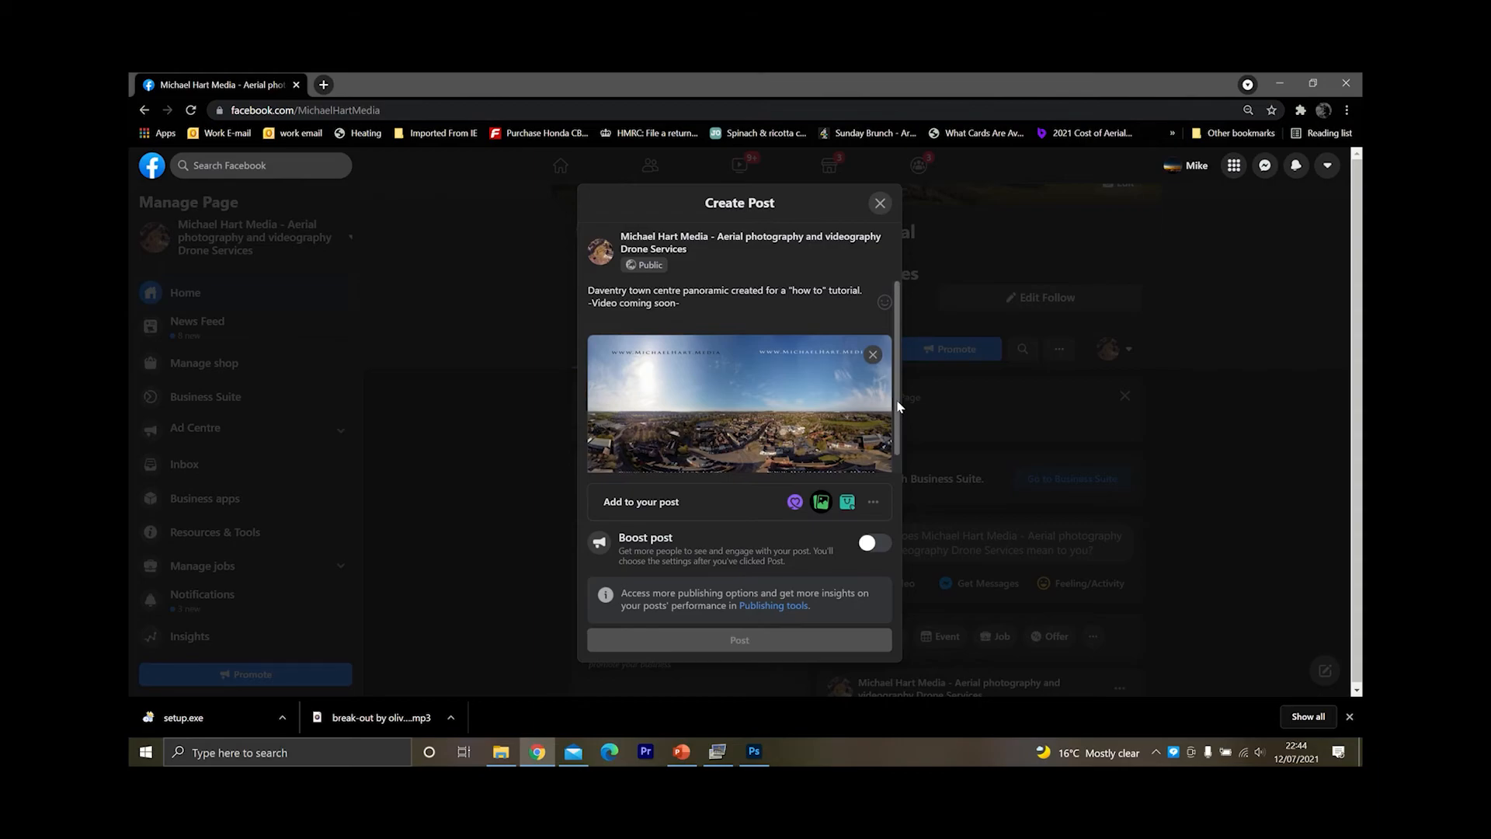
scroll(899, 419, down, 1)
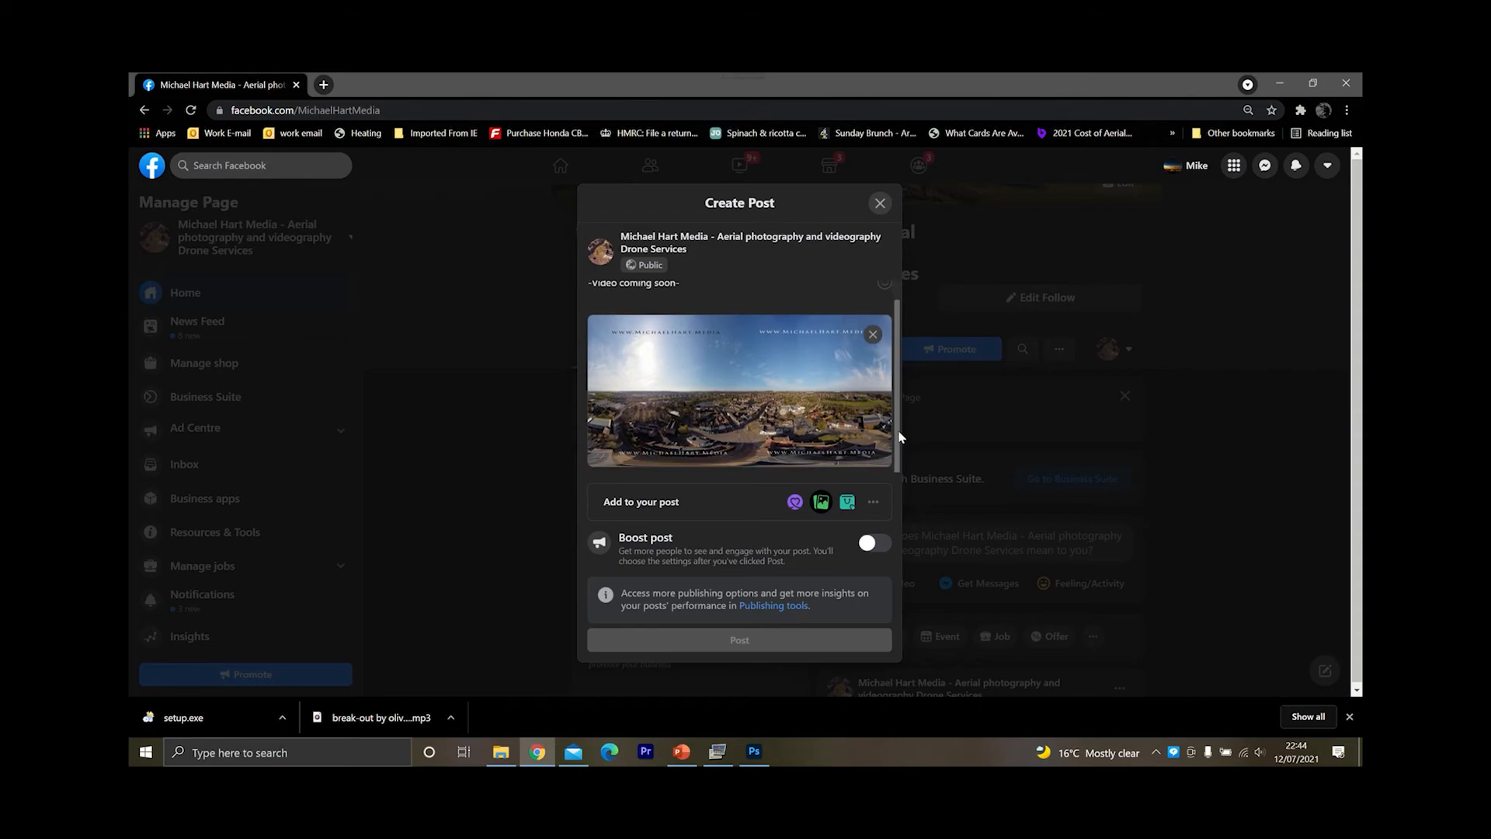
scroll(900, 431, up, 1)
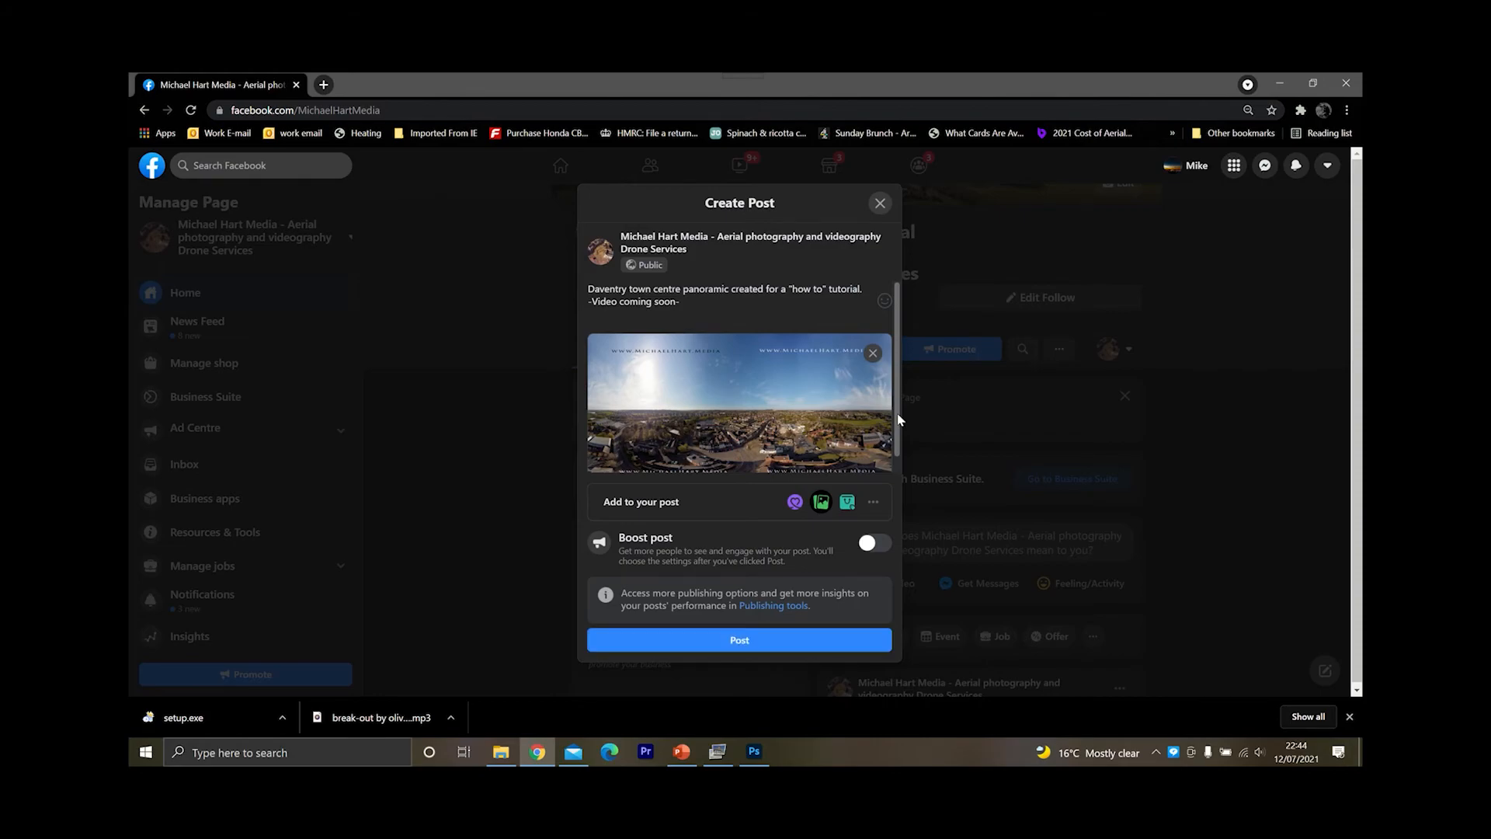
click(748, 644)
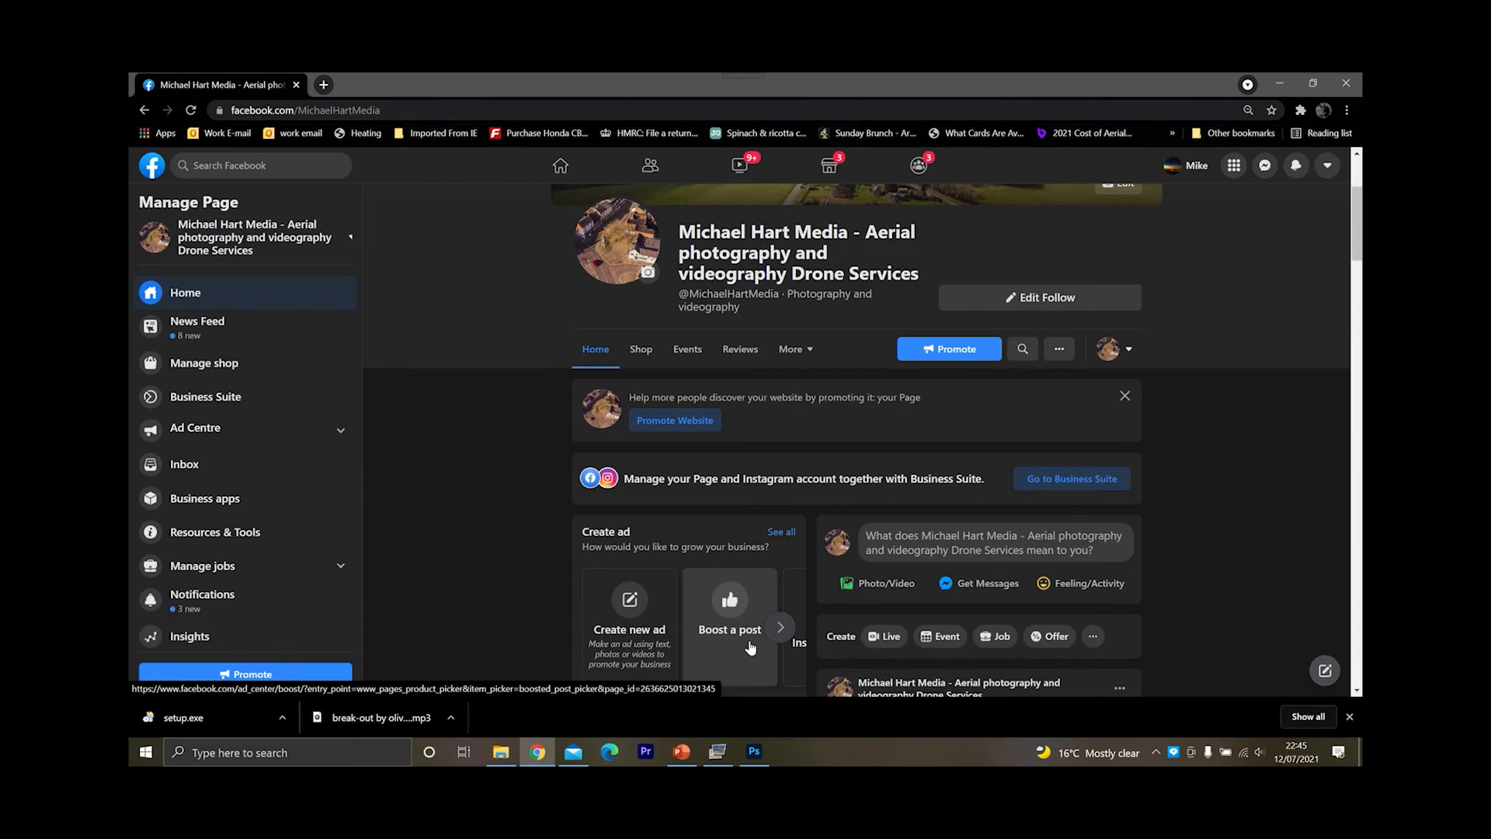
- Find the newly published post and look around its interactive 360° panorama
drag(1358, 237, 1353, 298)
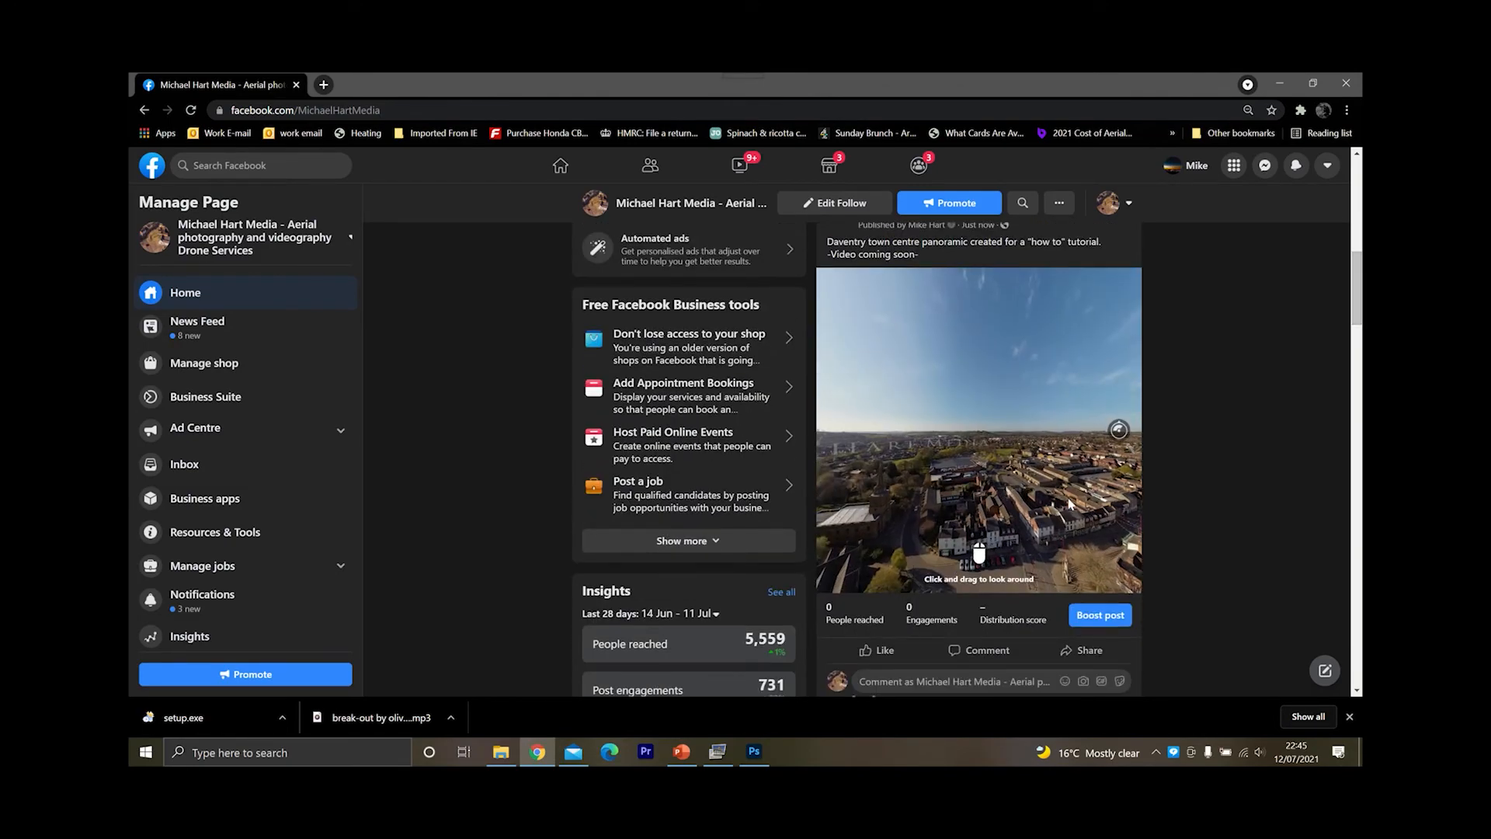
drag(1005, 491, 1076, 494)
drag(1093, 495, 992, 465)
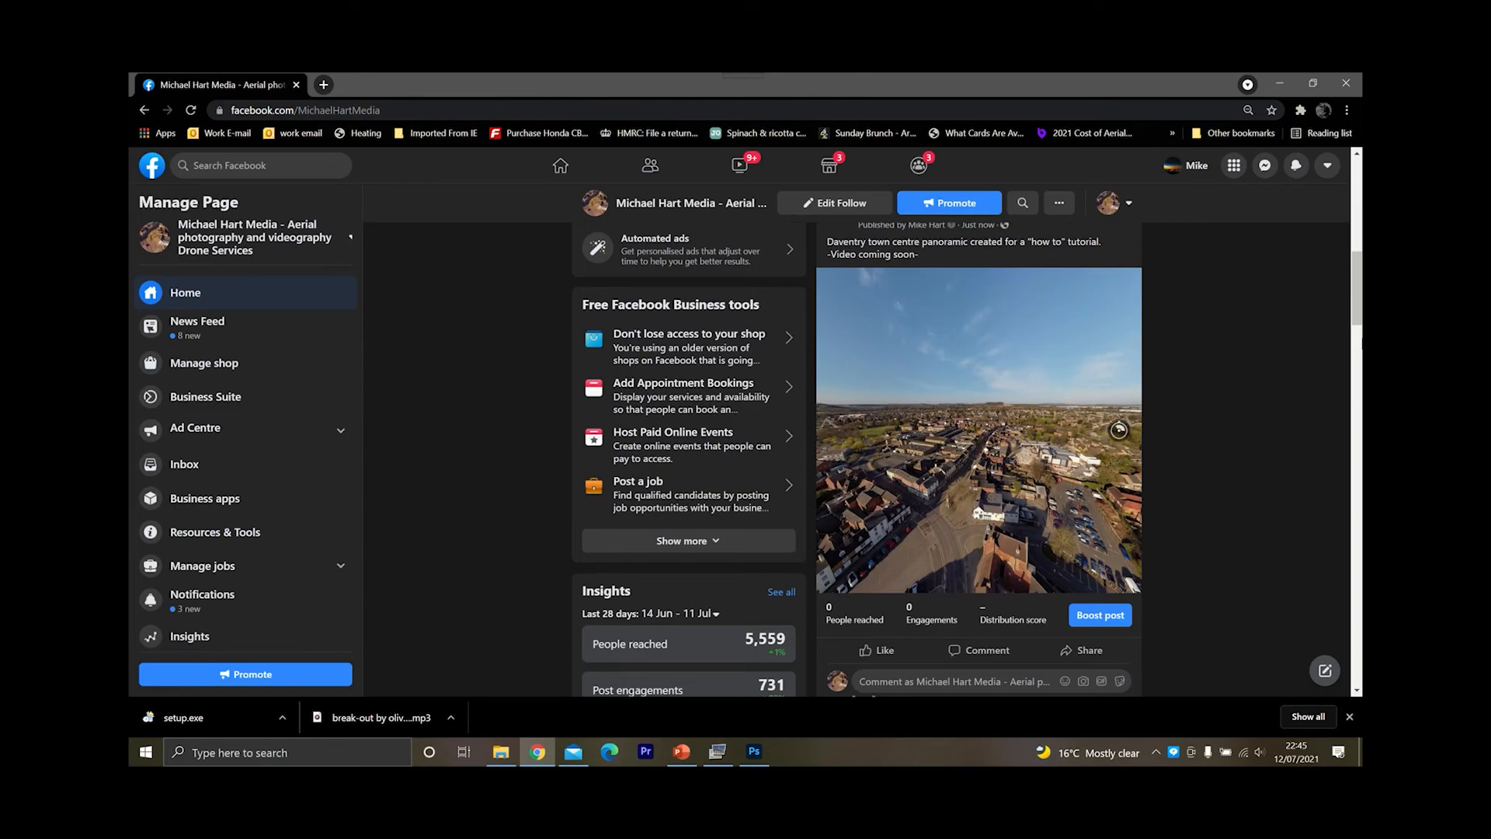
drag(1358, 286, 1360, 195)
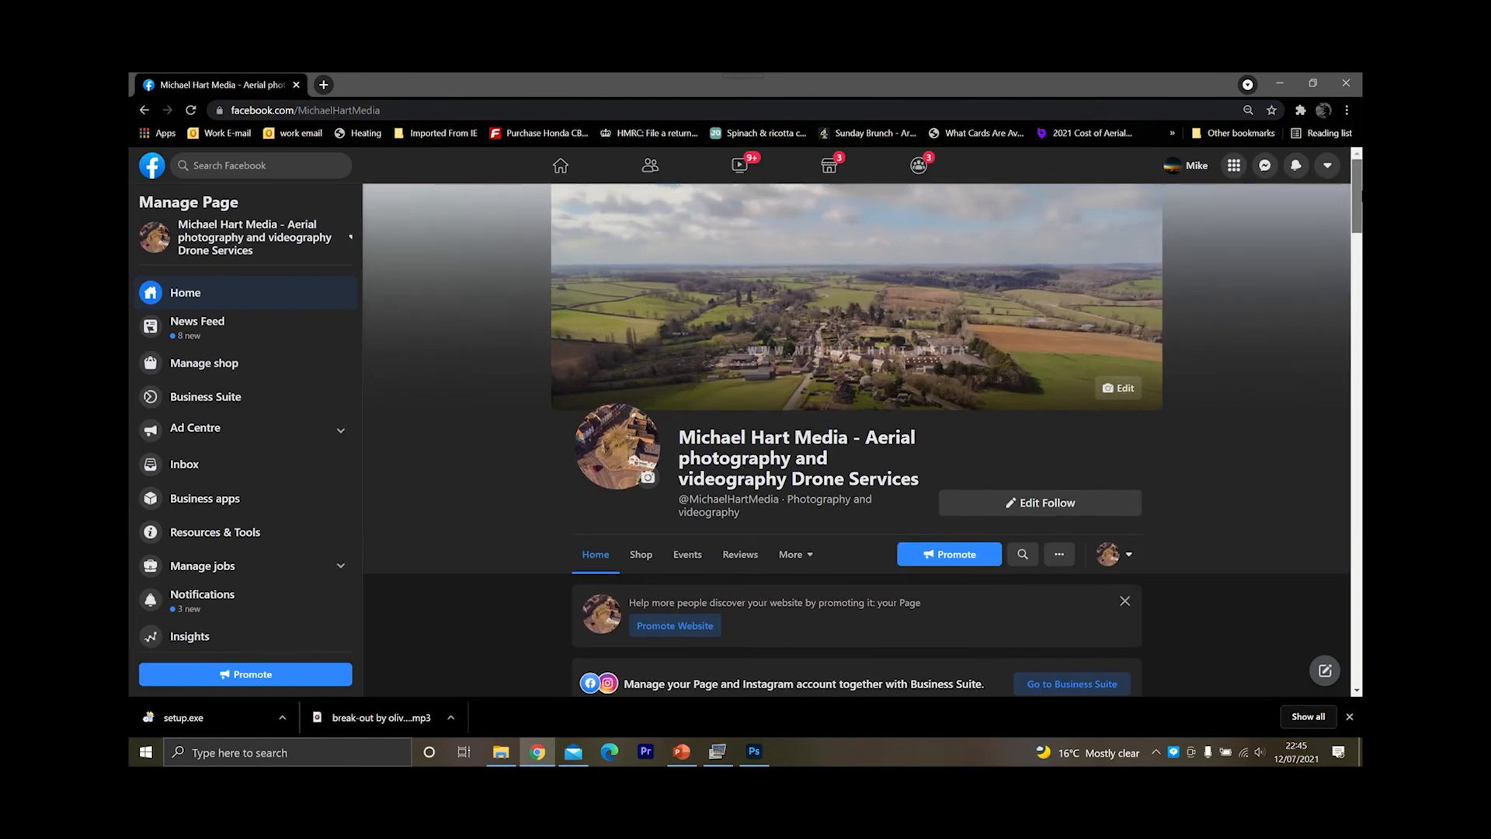
click(1125, 390)
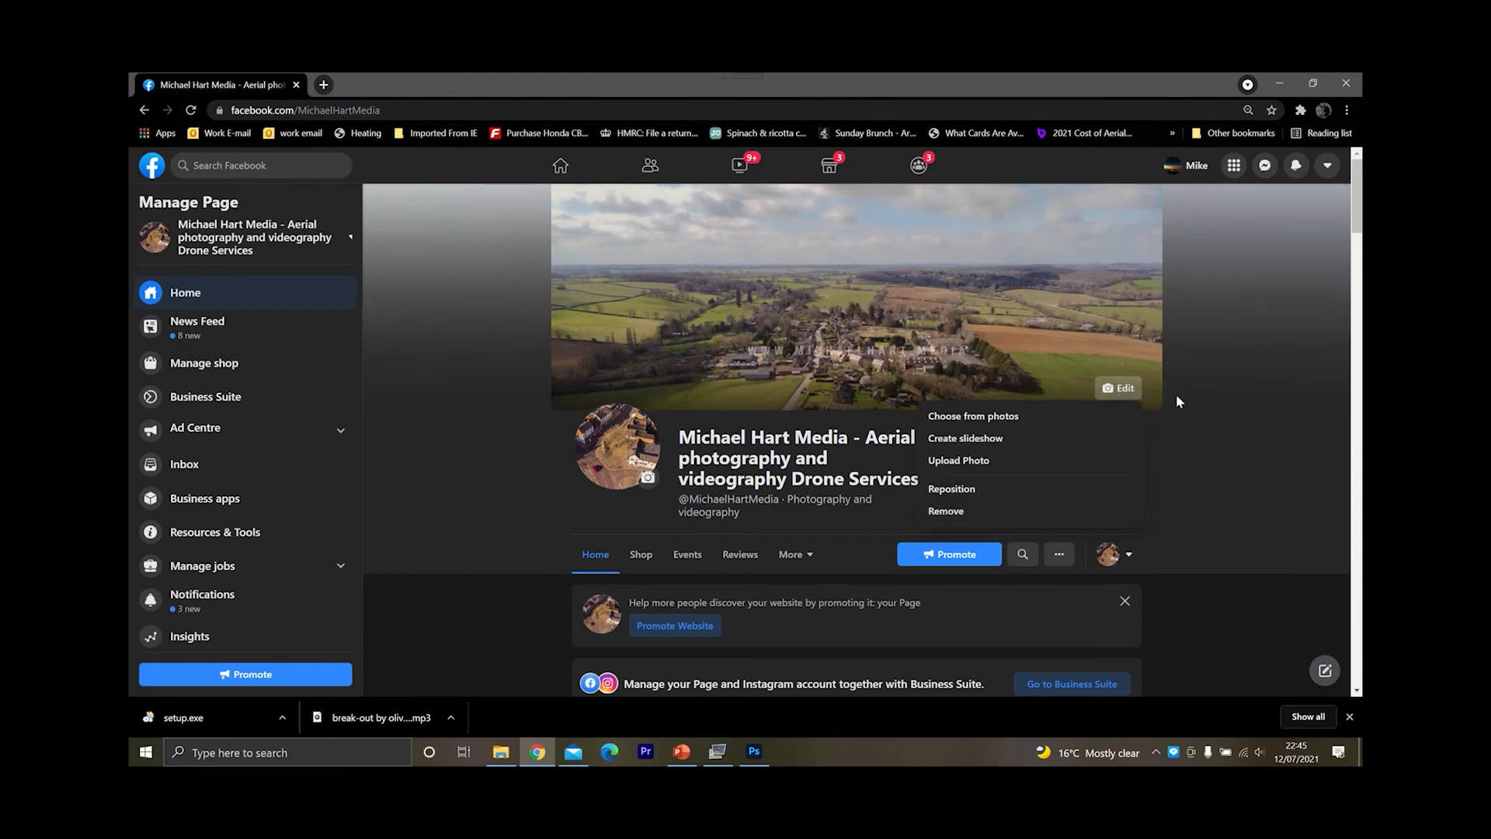
click(1041, 424)
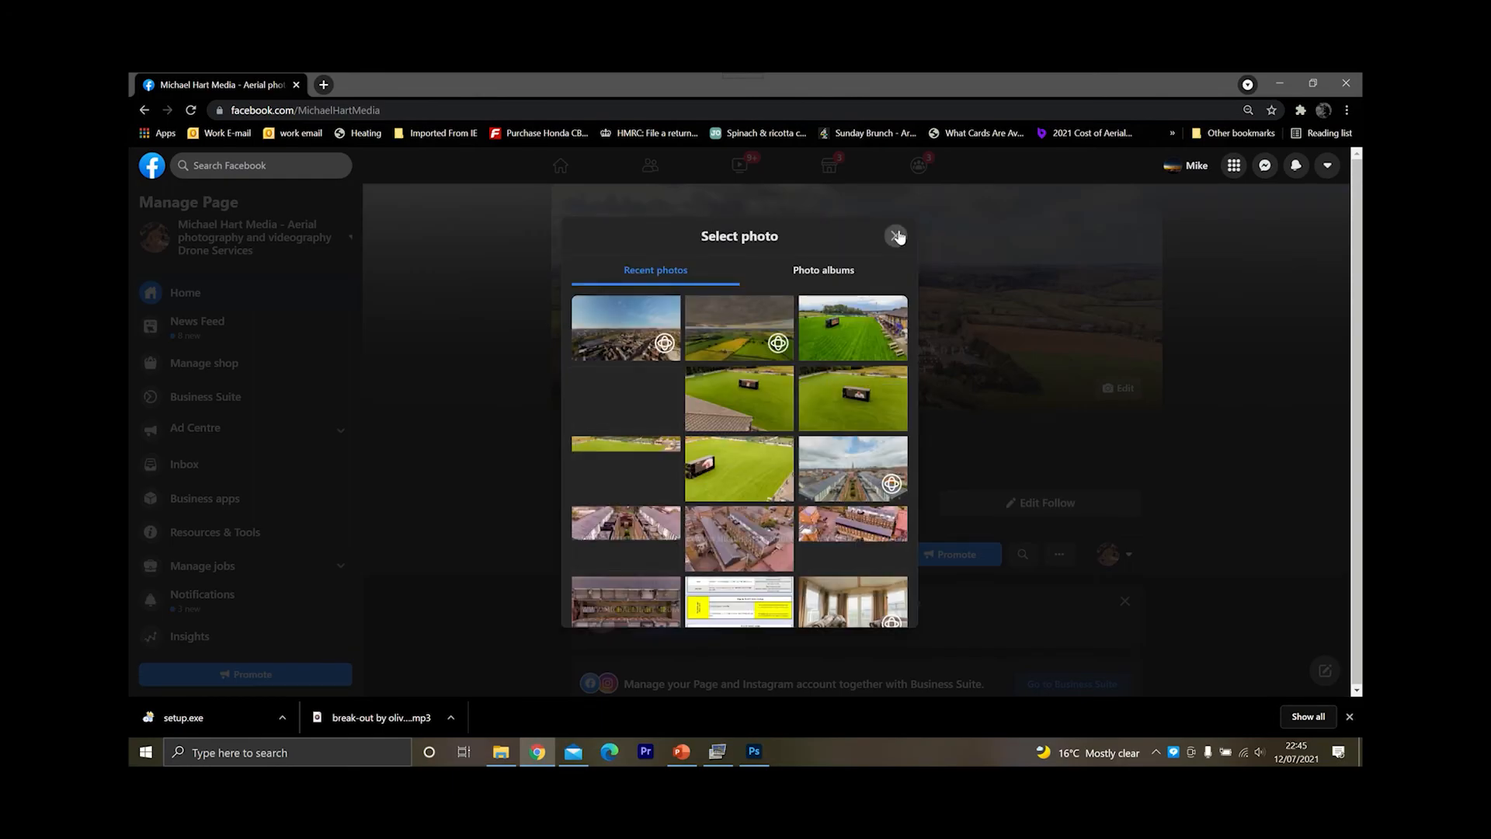
click(1092, 390)
- Upload the watermarked panorama as the page's new cover photo, adjust its position and save the changes
click(1119, 391)
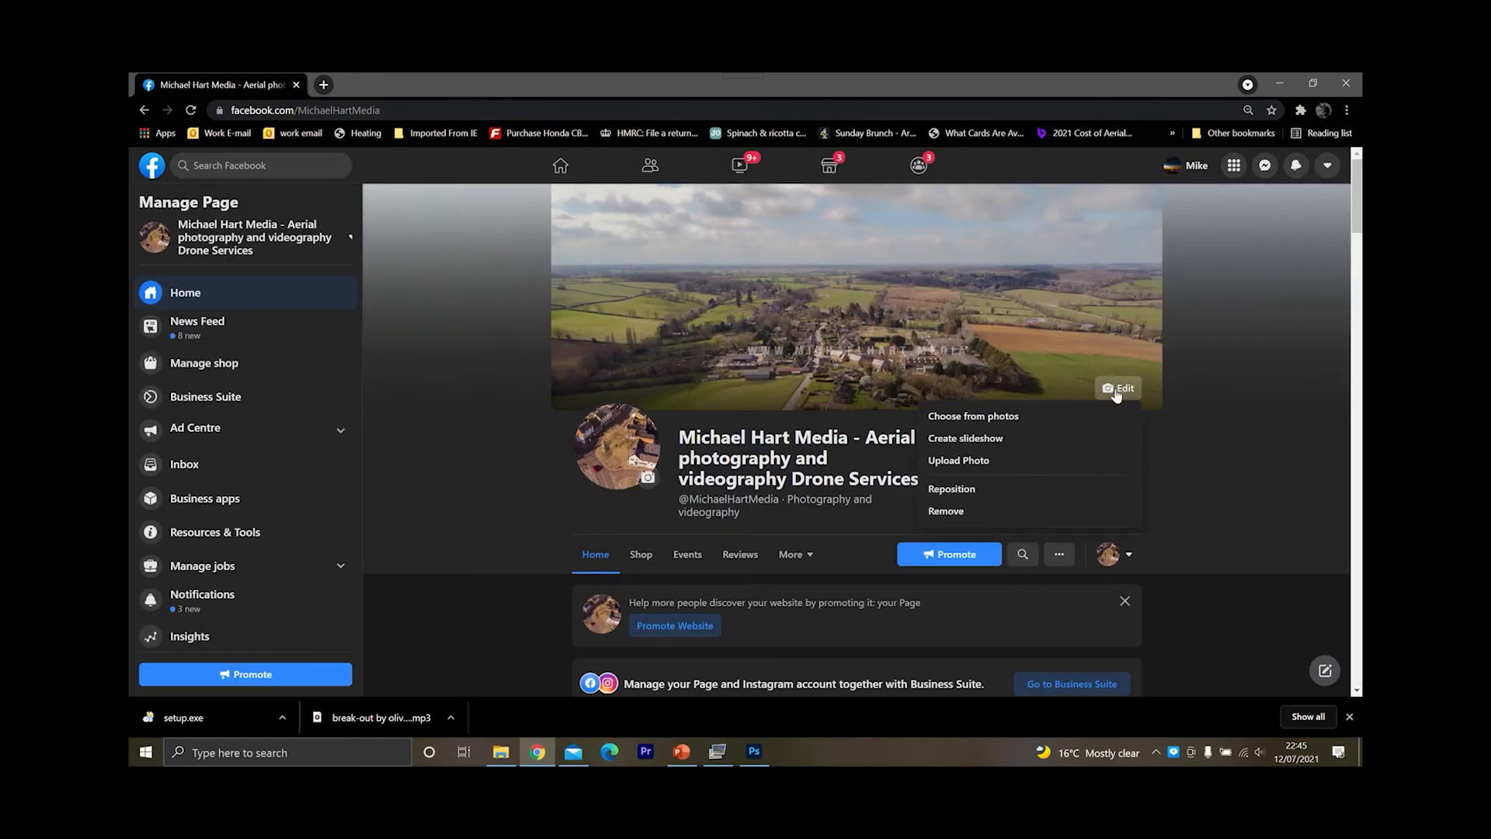
click(961, 461)
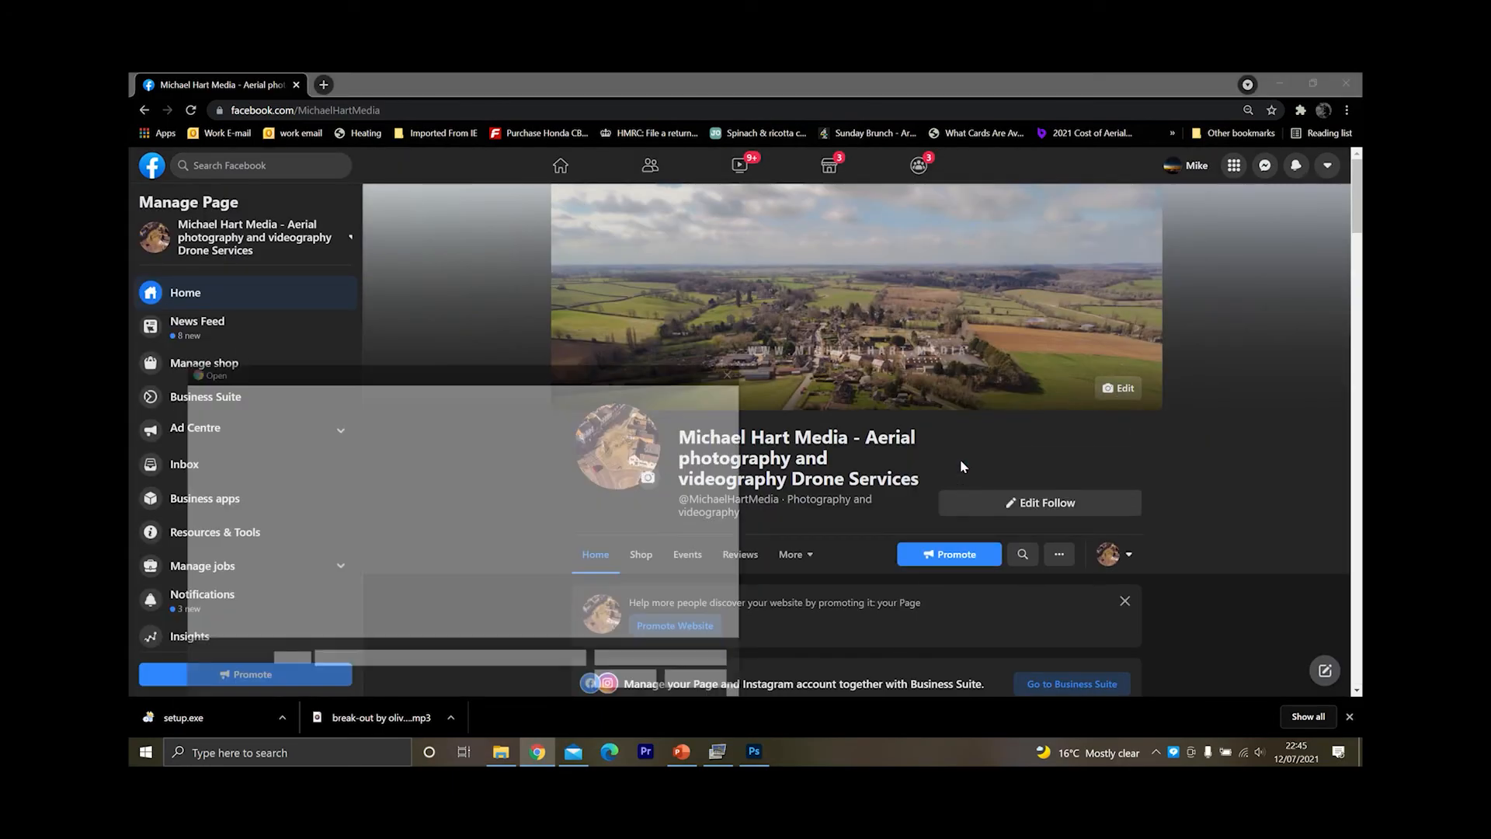
double_click(458, 500)
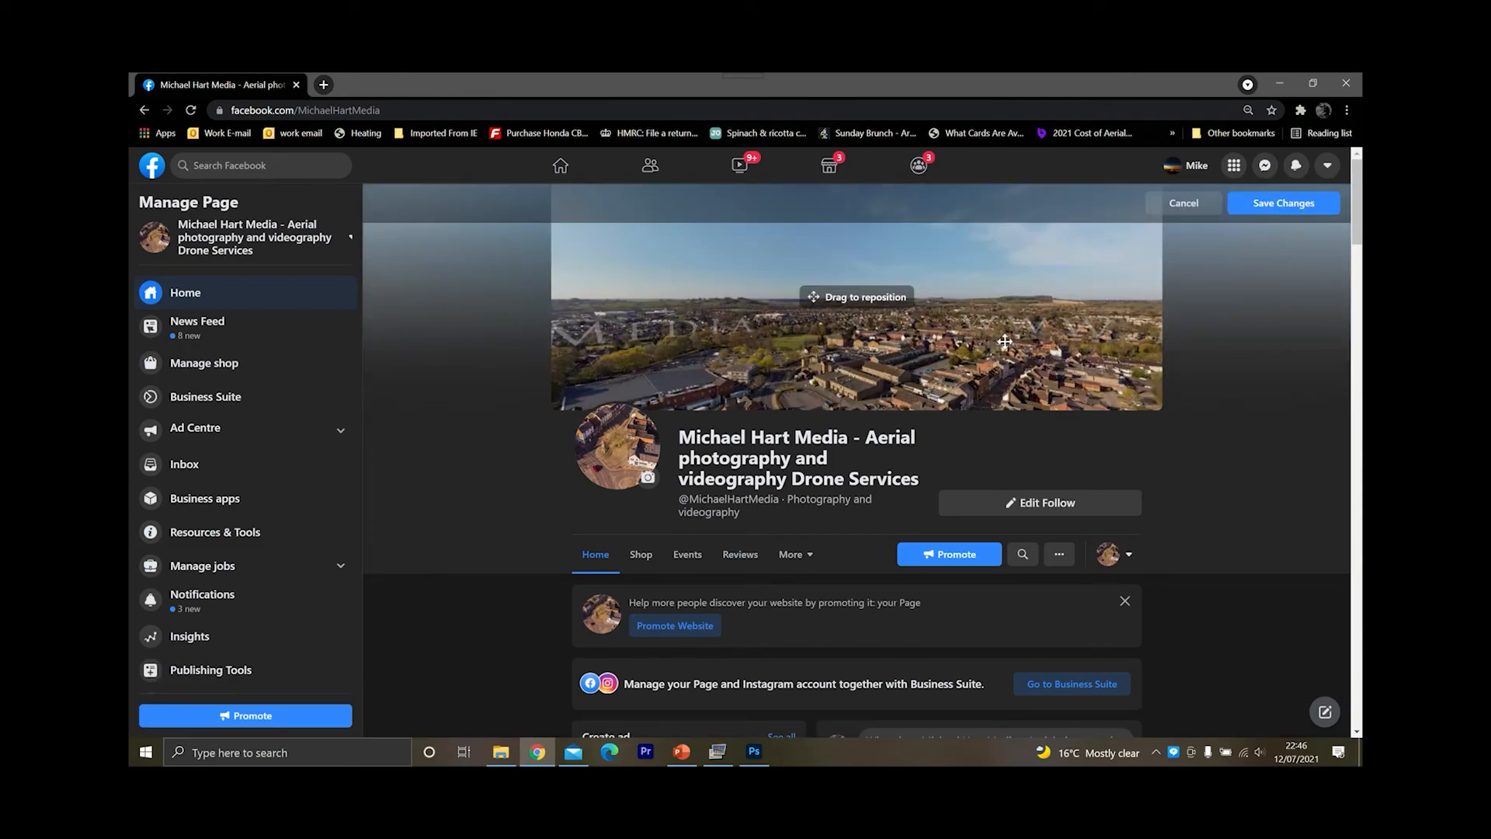
mouse_move(971, 353)
mouse_down()
mouse_move(996, 257)
mouse_move(954, 297)
mouse_move(963, 345)
mouse_up()
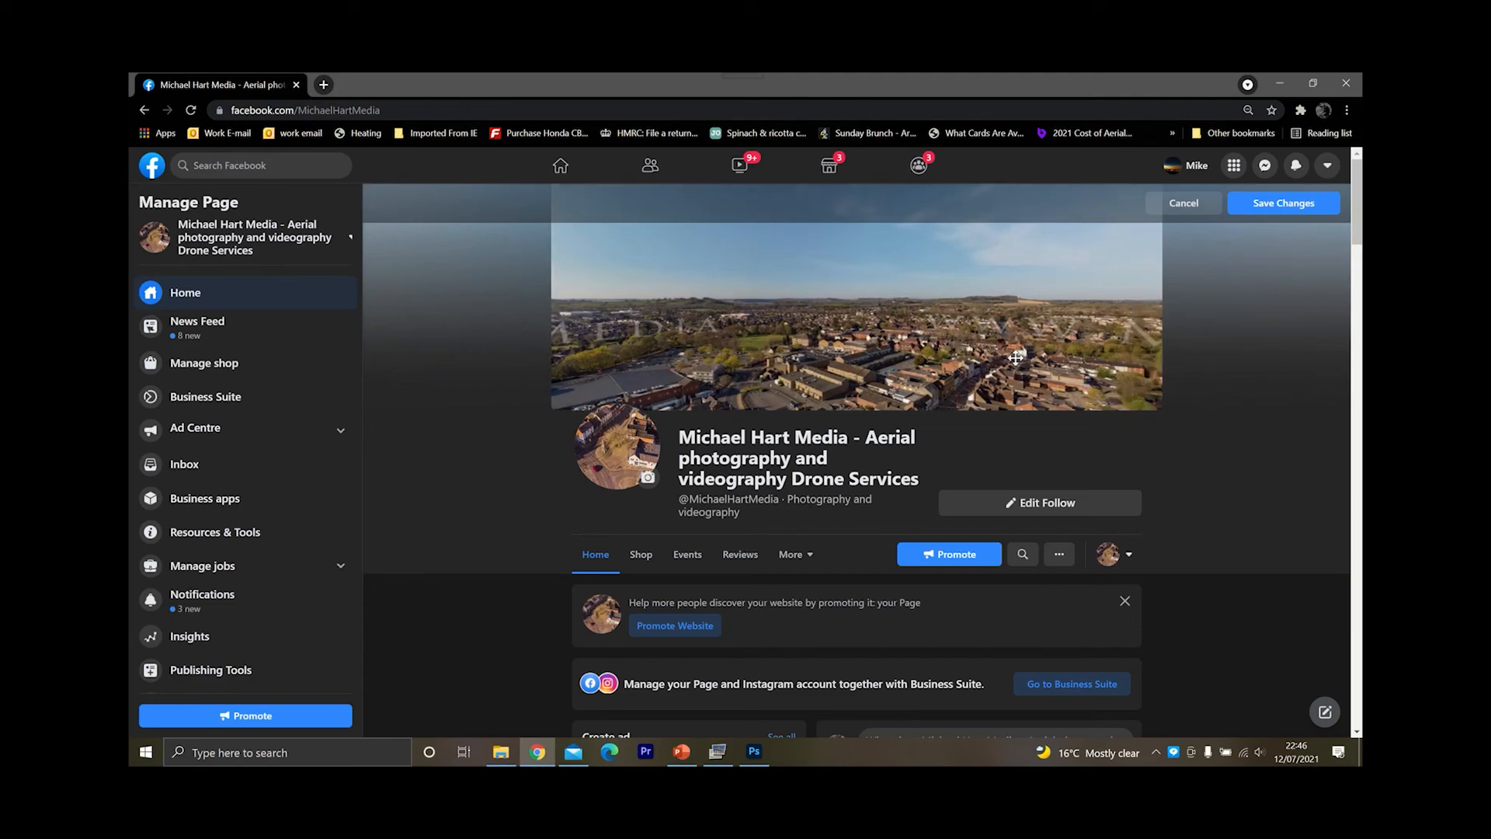
click(1252, 208)
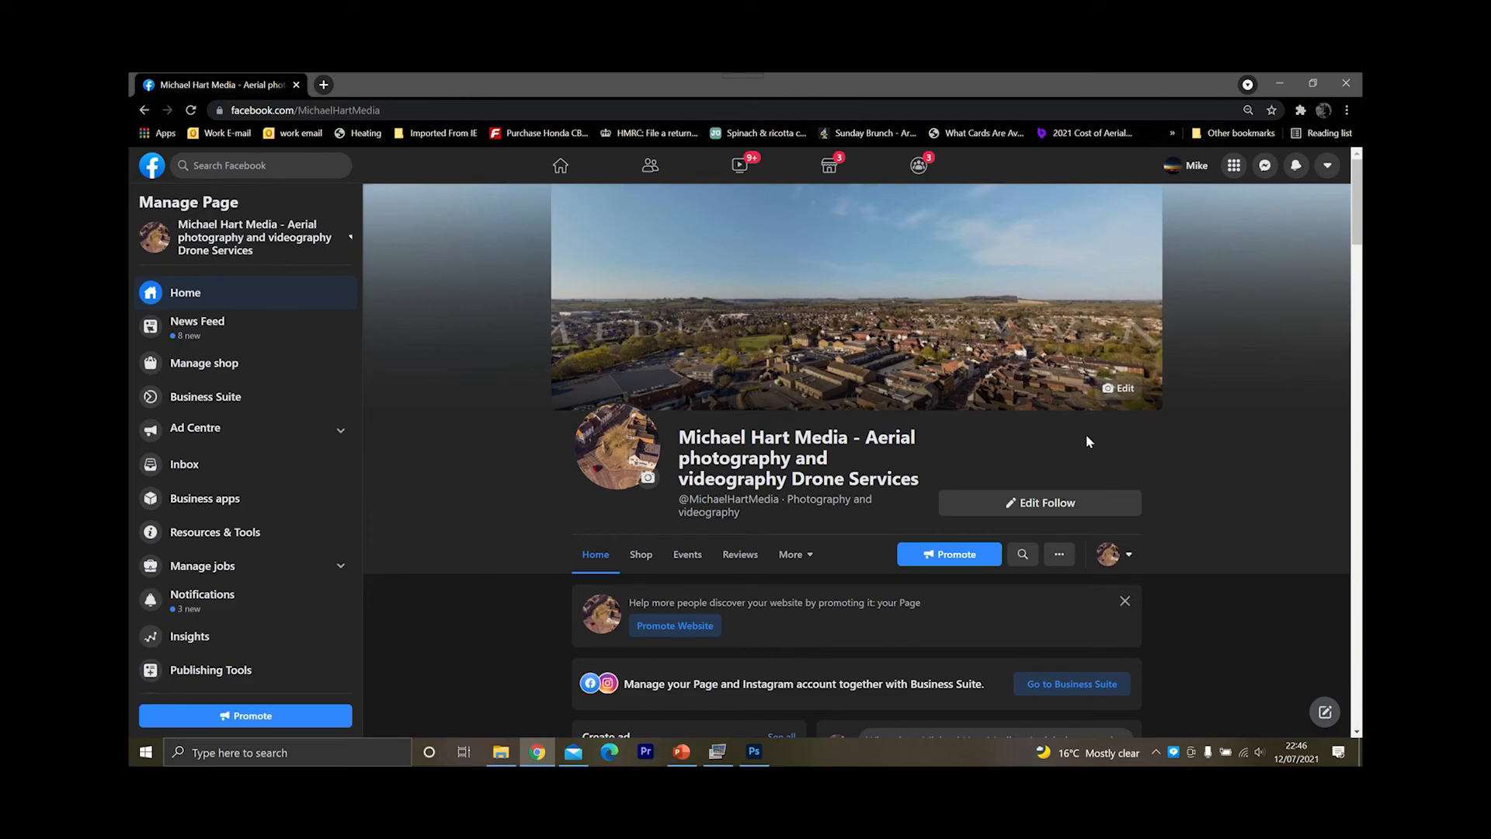
- View the new cover photo on the page and in the full-size photo viewer, and close the viewer
scroll(1259, 277, down, 2)
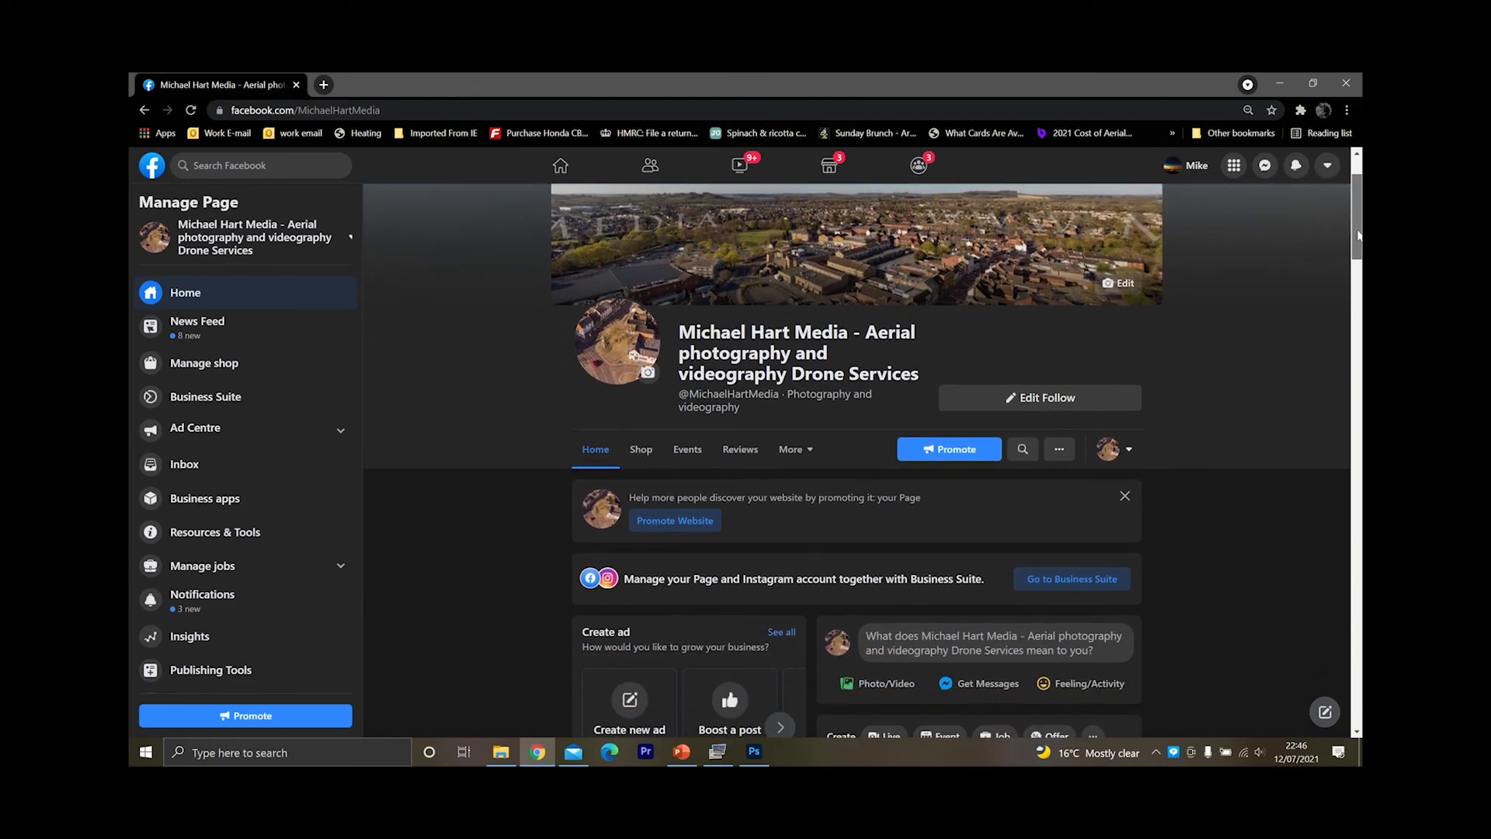
scroll(1260, 277, up, 2)
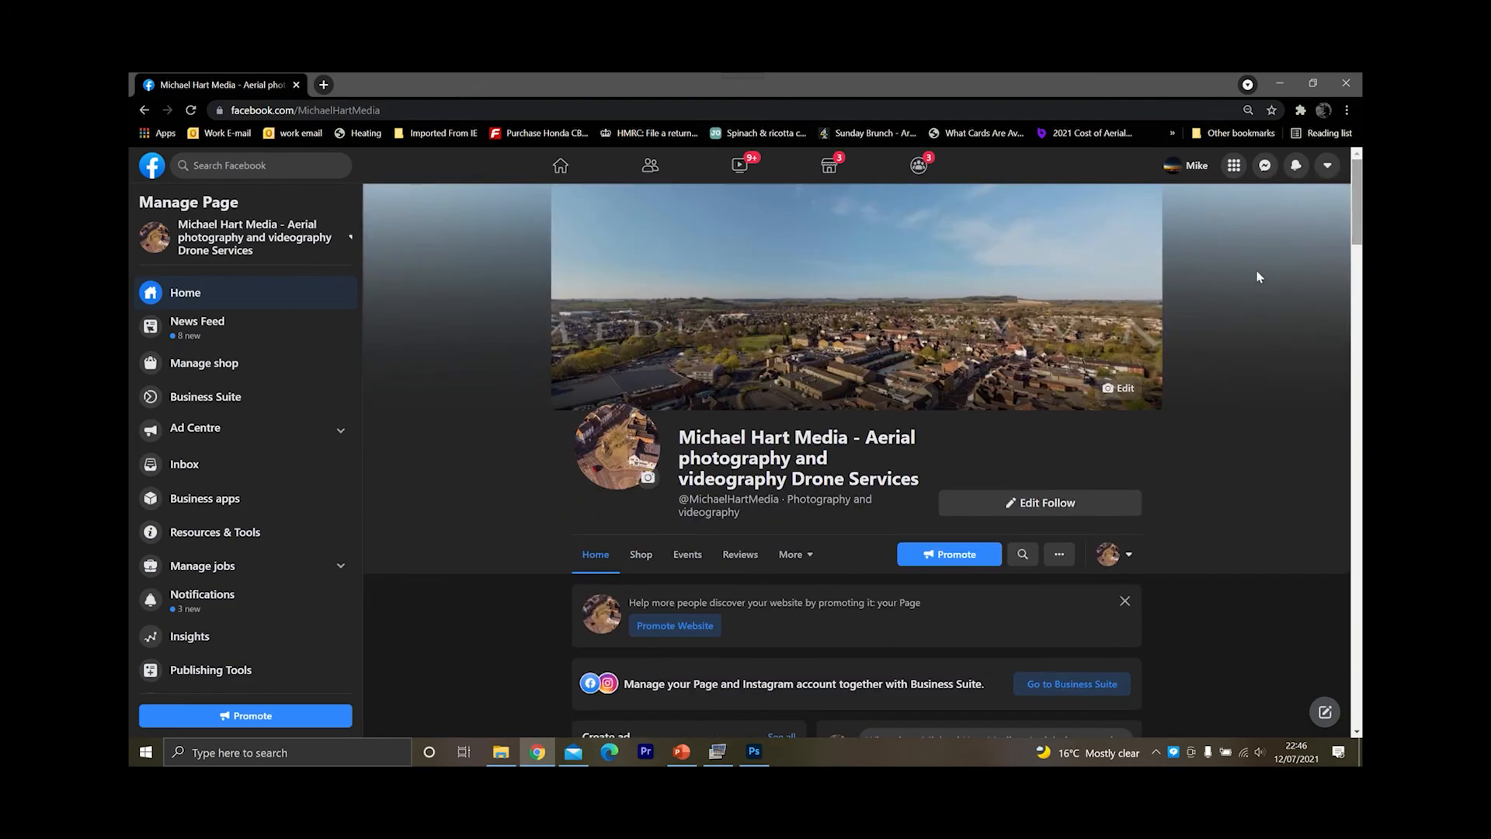
click(968, 292)
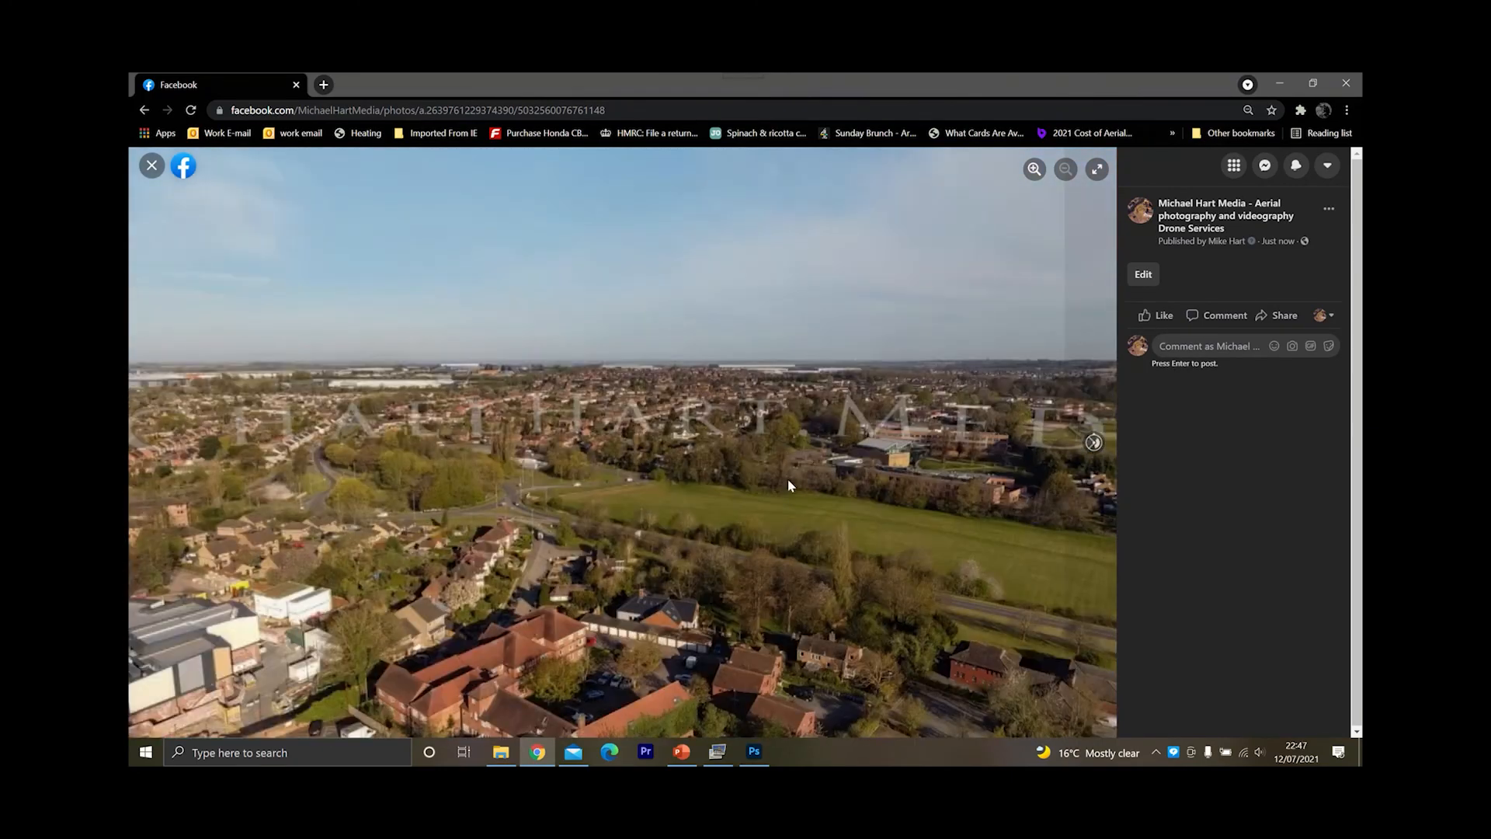
click(152, 166)
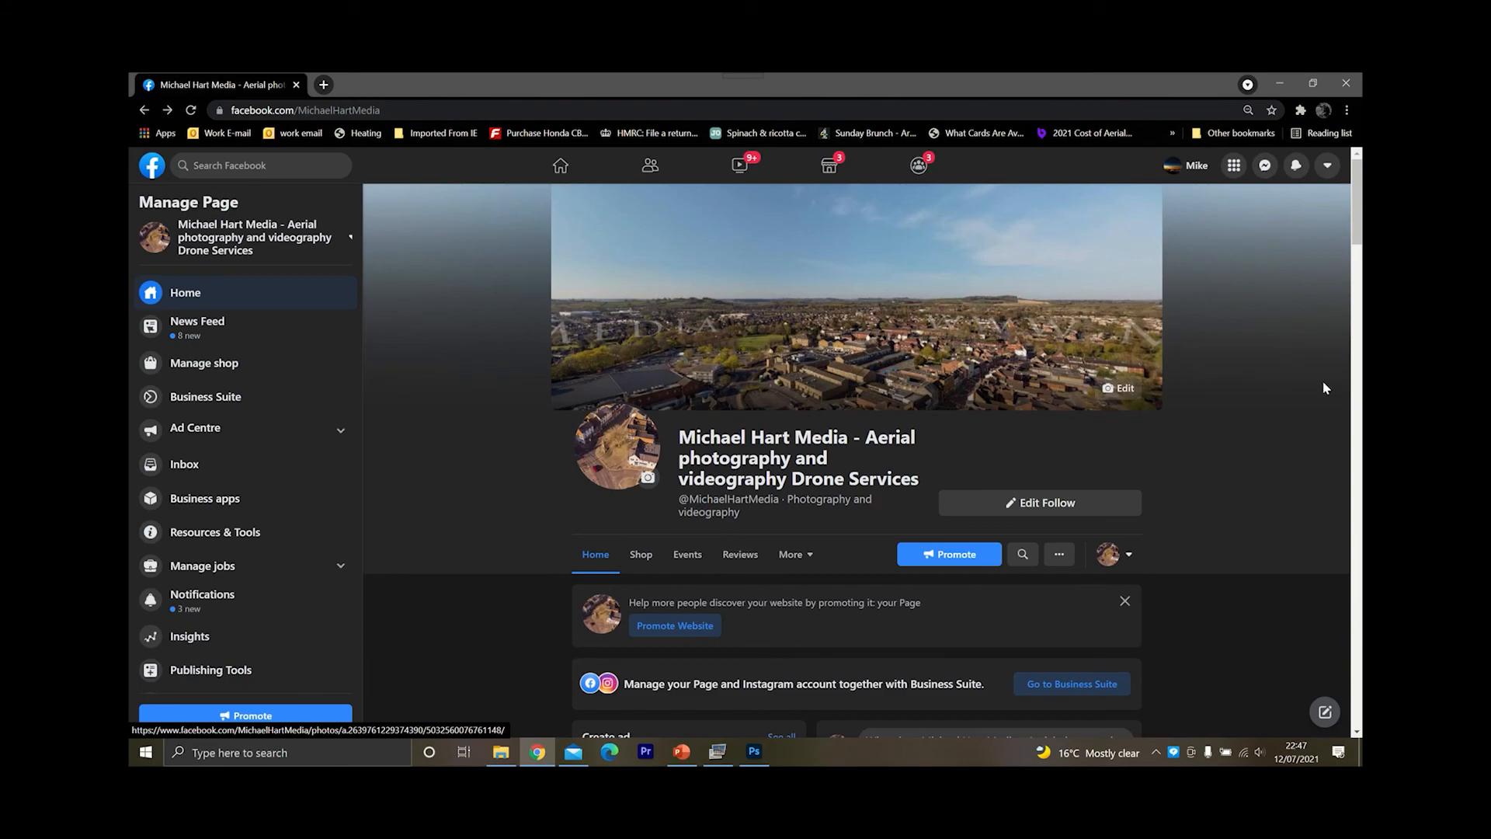
- Find the 5 July interior panorama post, look around the room and its floor, and return to the Daventry town centre post
mouse_move(1357, 247)
mouse_down()
mouse_move(1358, 269)
mouse_move(1355, 240)
mouse_up()
drag(1354, 209, 1362, 752)
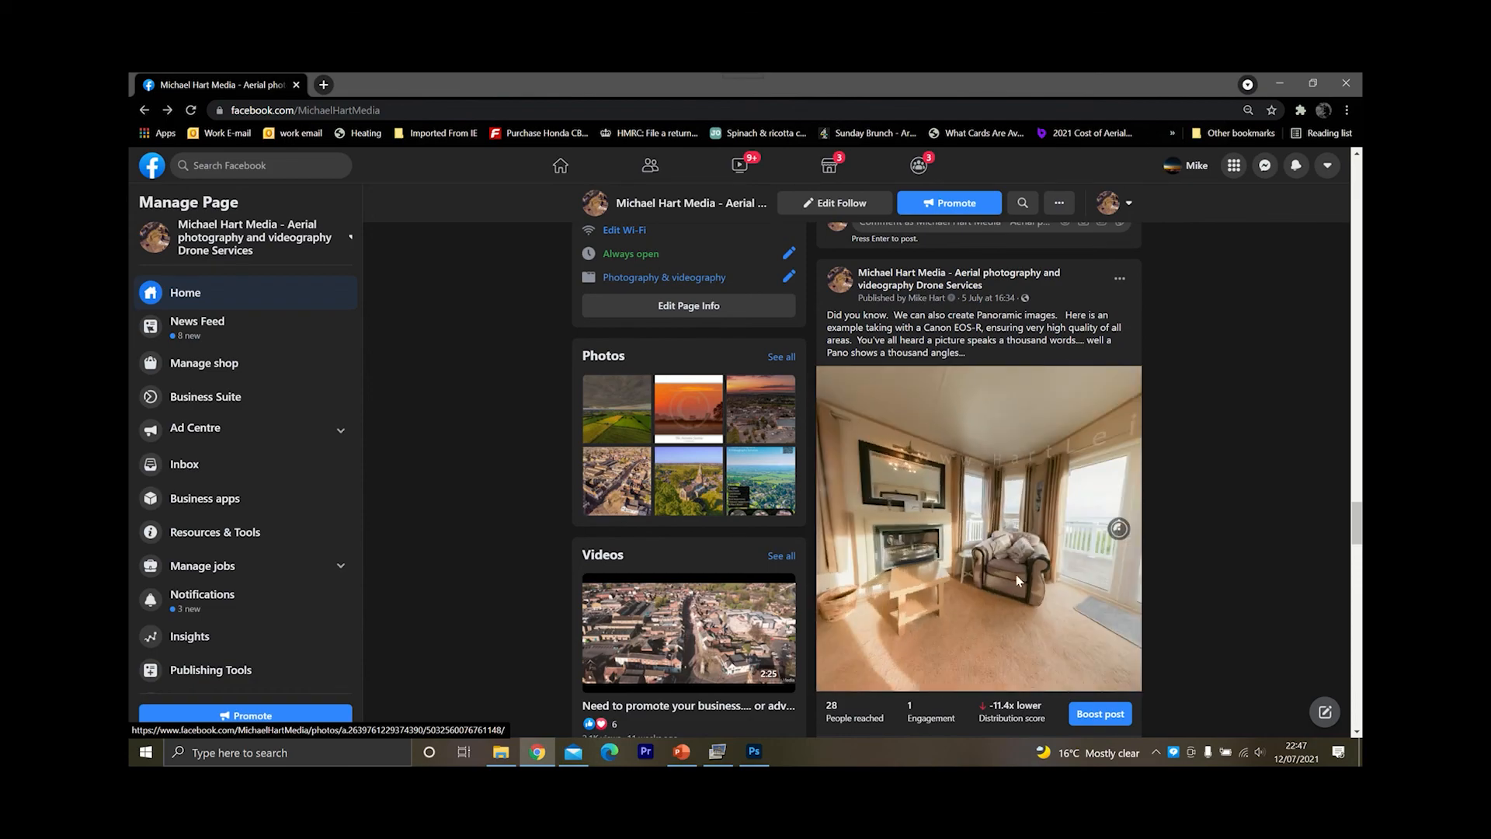
drag(1019, 581, 966, 435)
drag(972, 637, 955, 545)
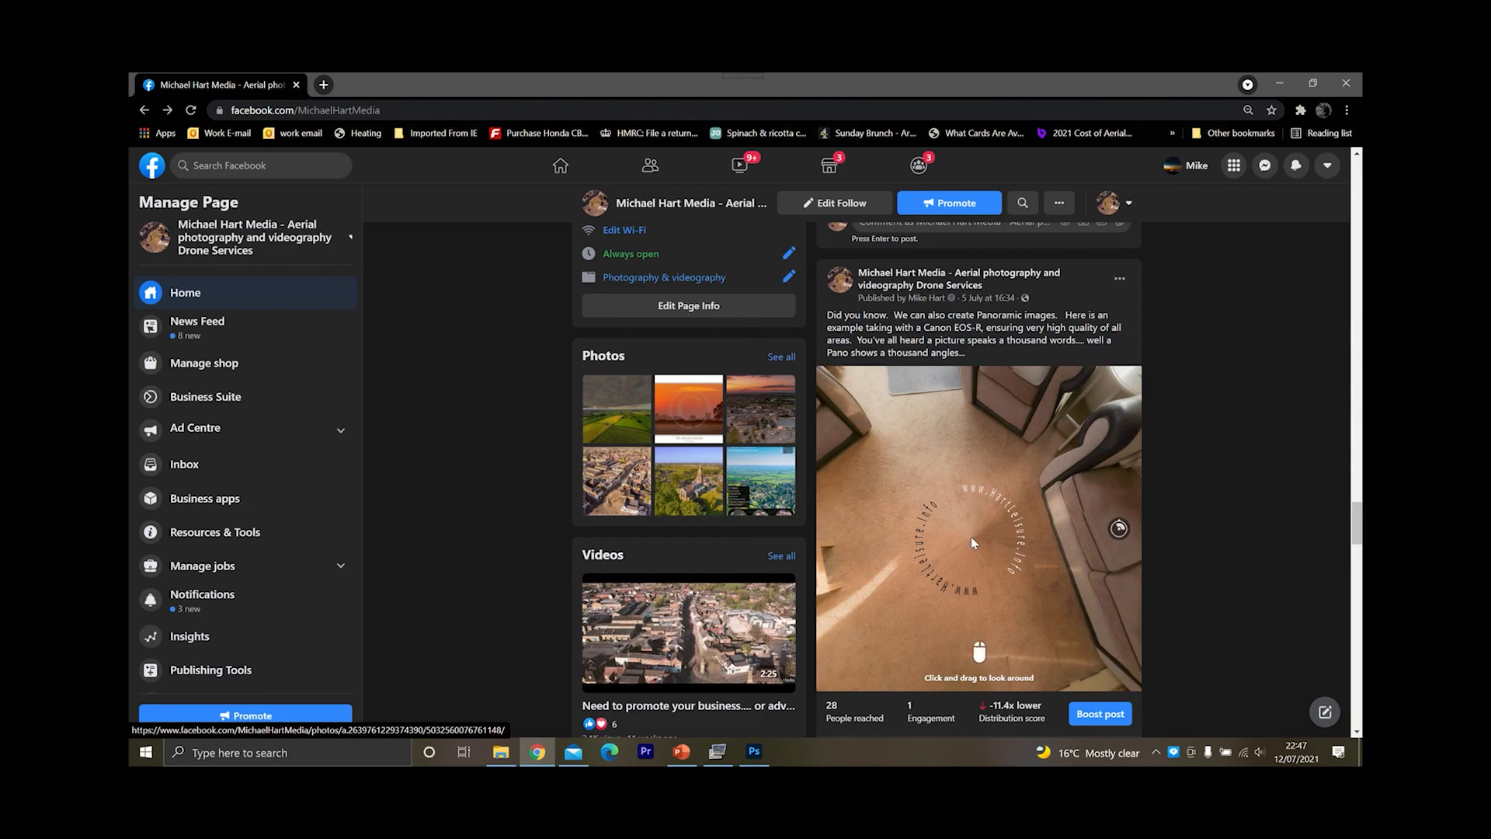
drag(972, 435, 980, 561)
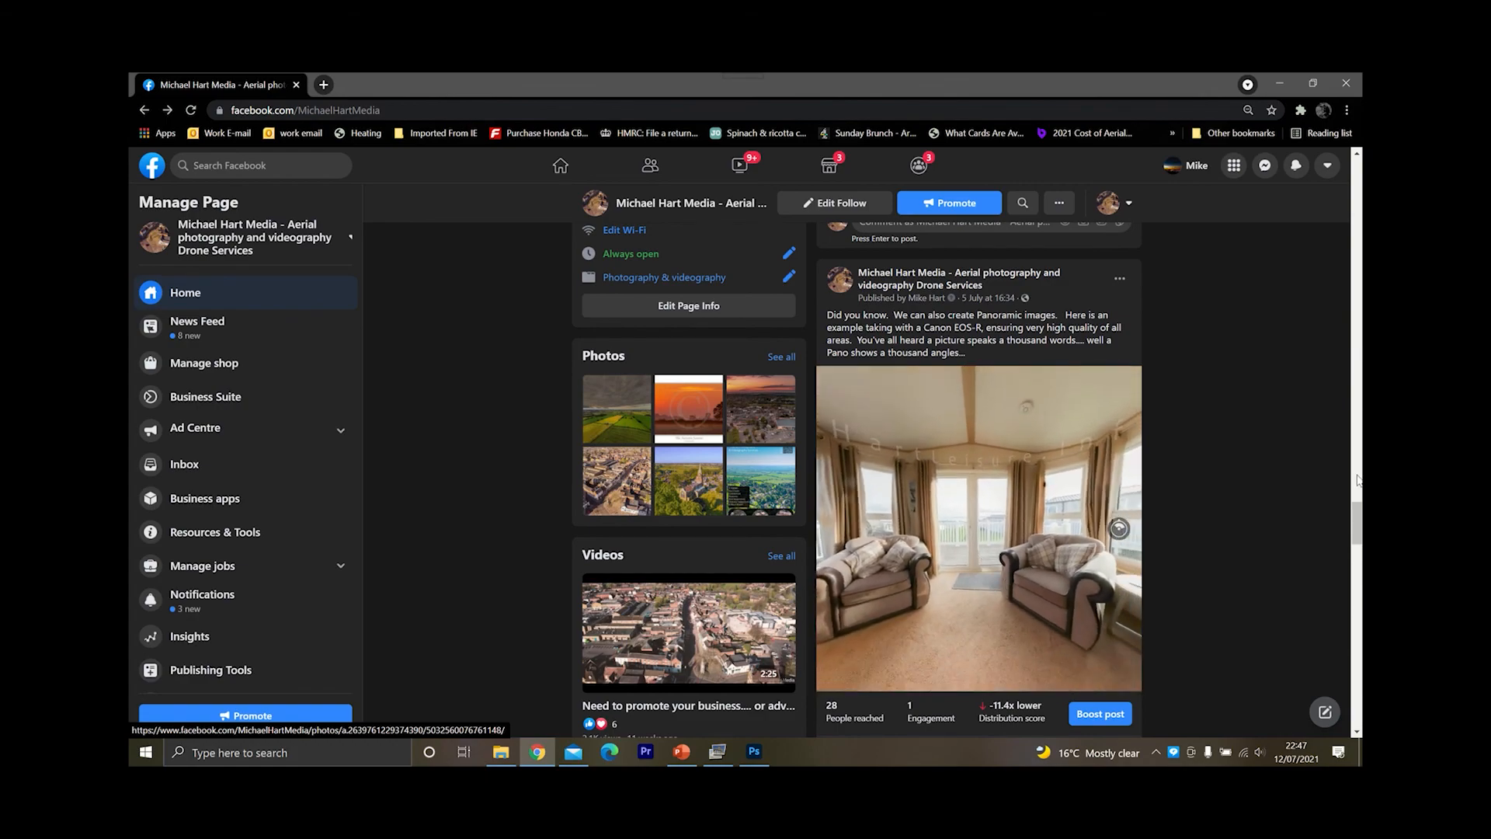
drag(1358, 513, 1358, 214)
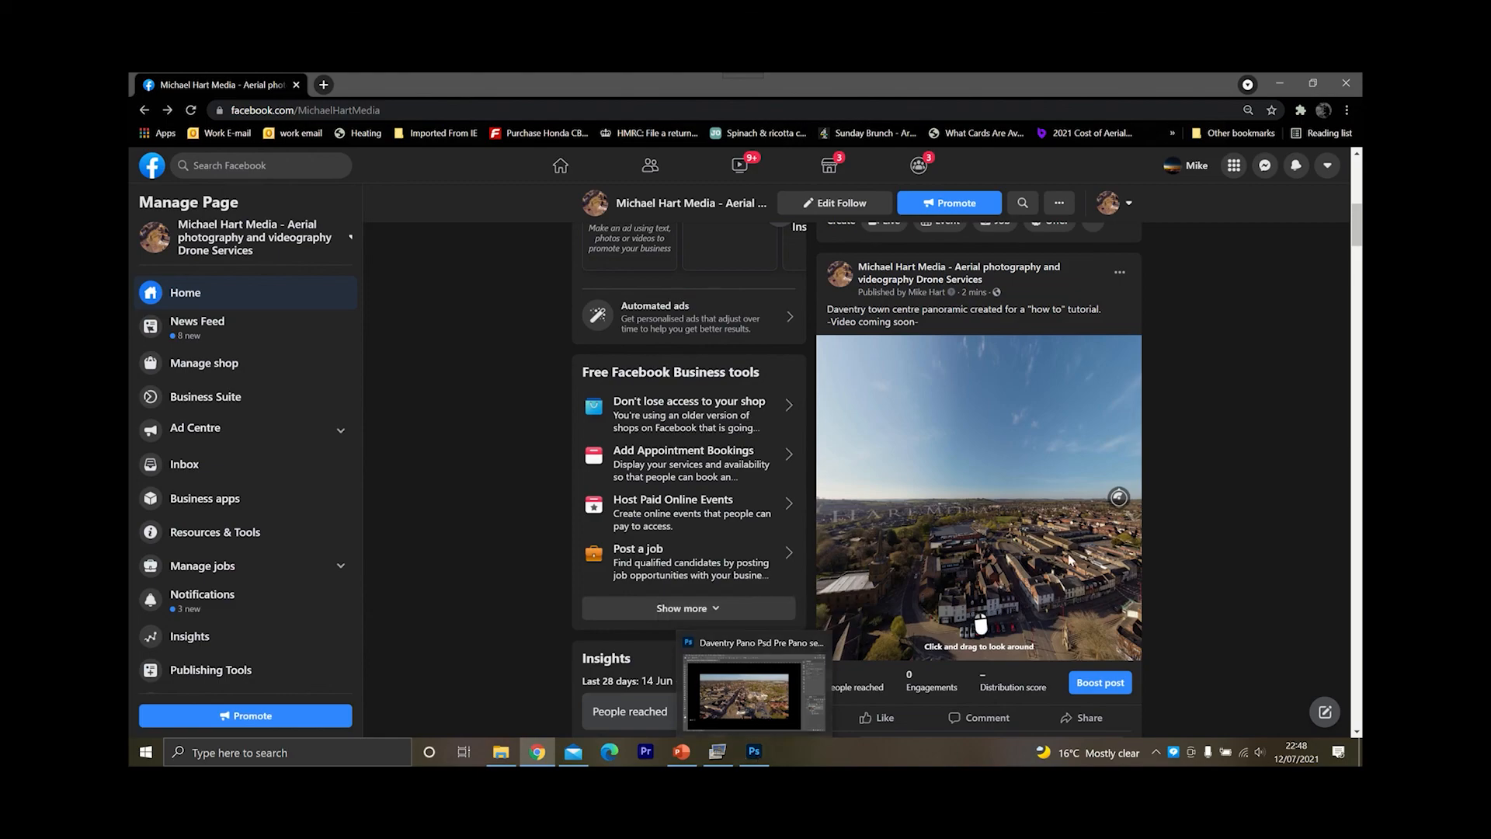
mouse_move(779, 77)
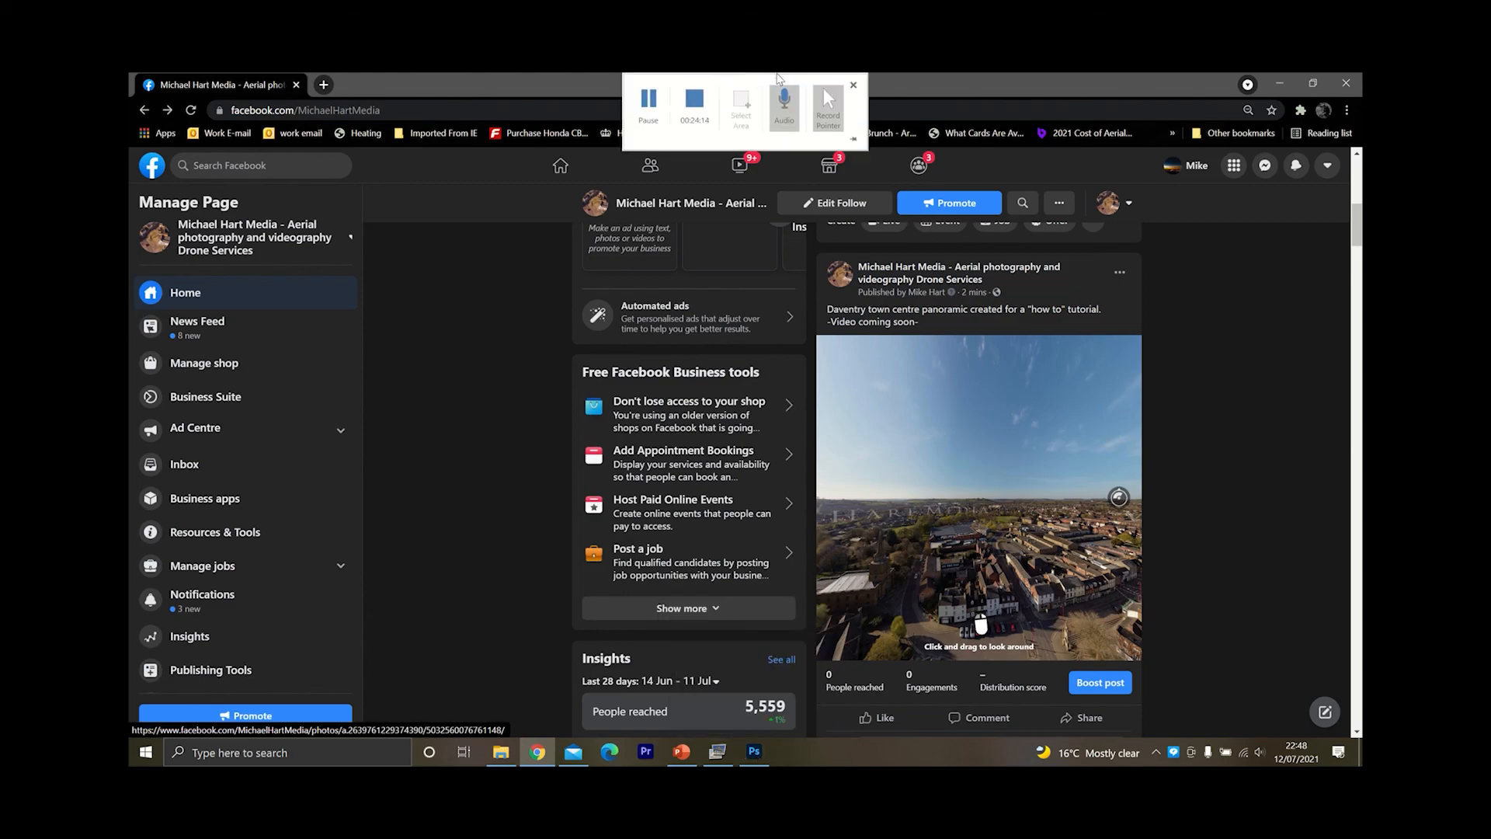